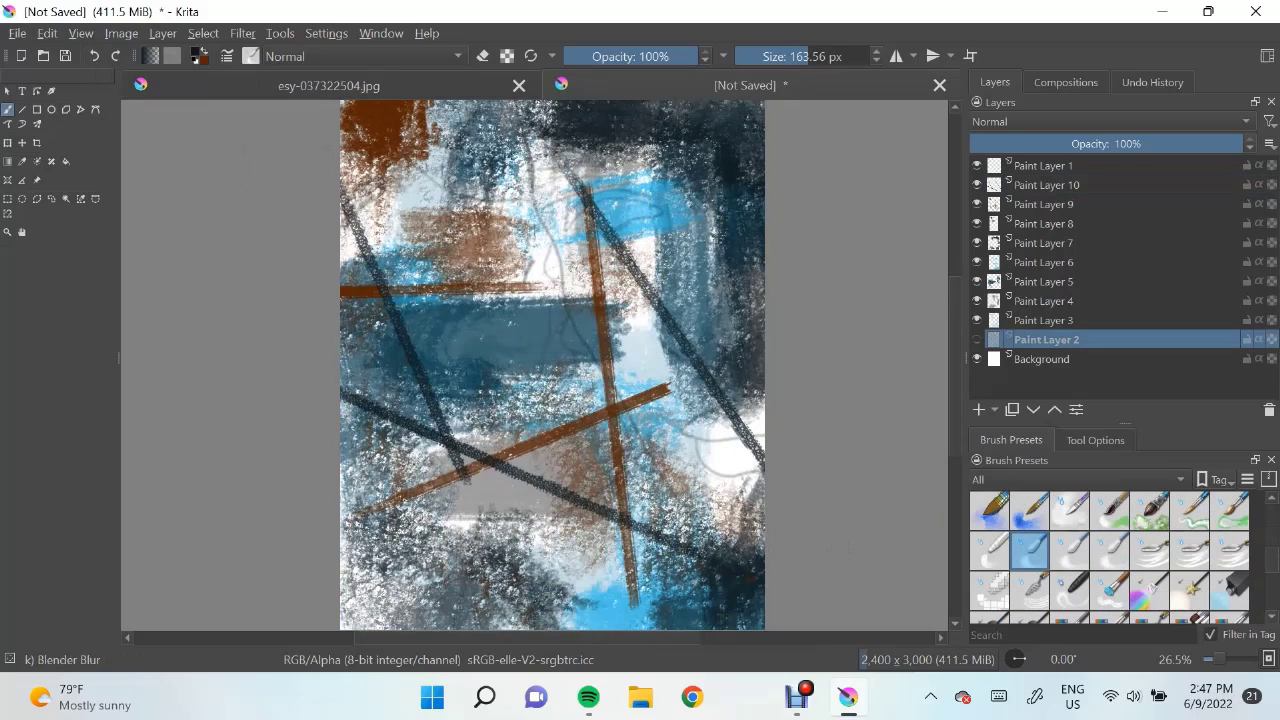
Blend the pale blue paint near the top of Paint Layer 2 with Blender Blur
left_click(1046, 339)
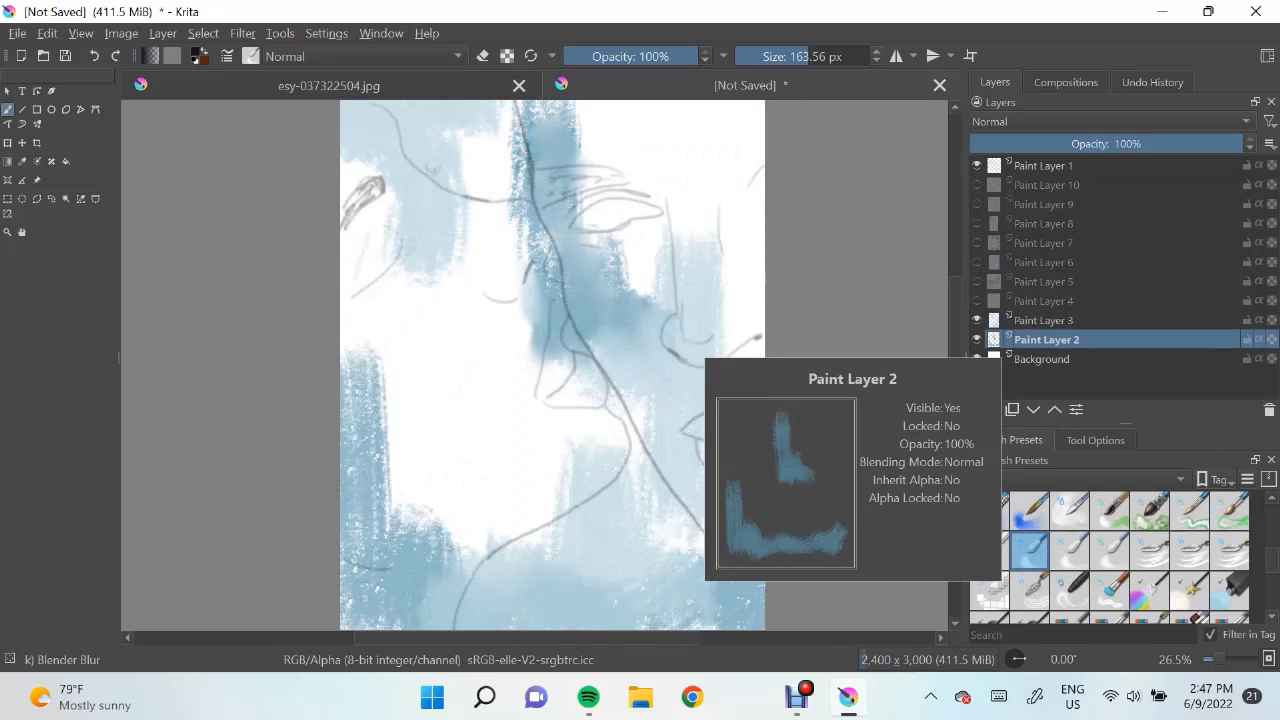
left_click_drag(587, 262, 602, 222)
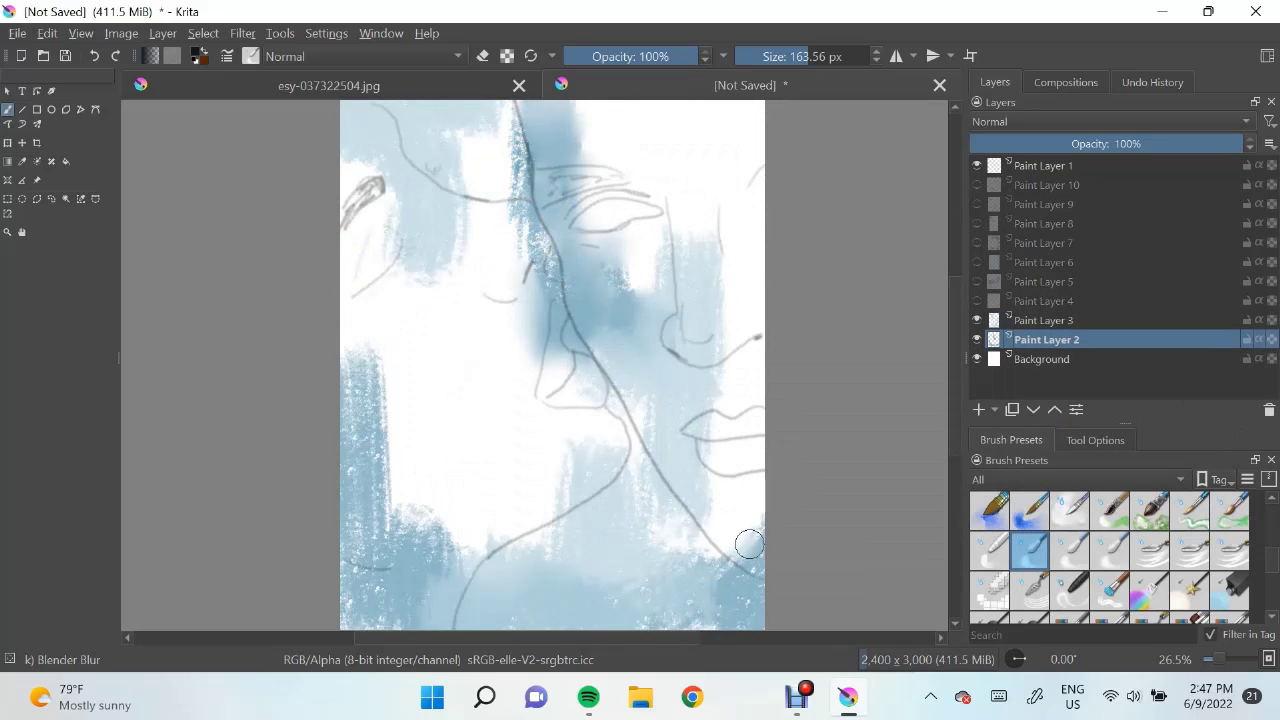
left_click(1046, 320)
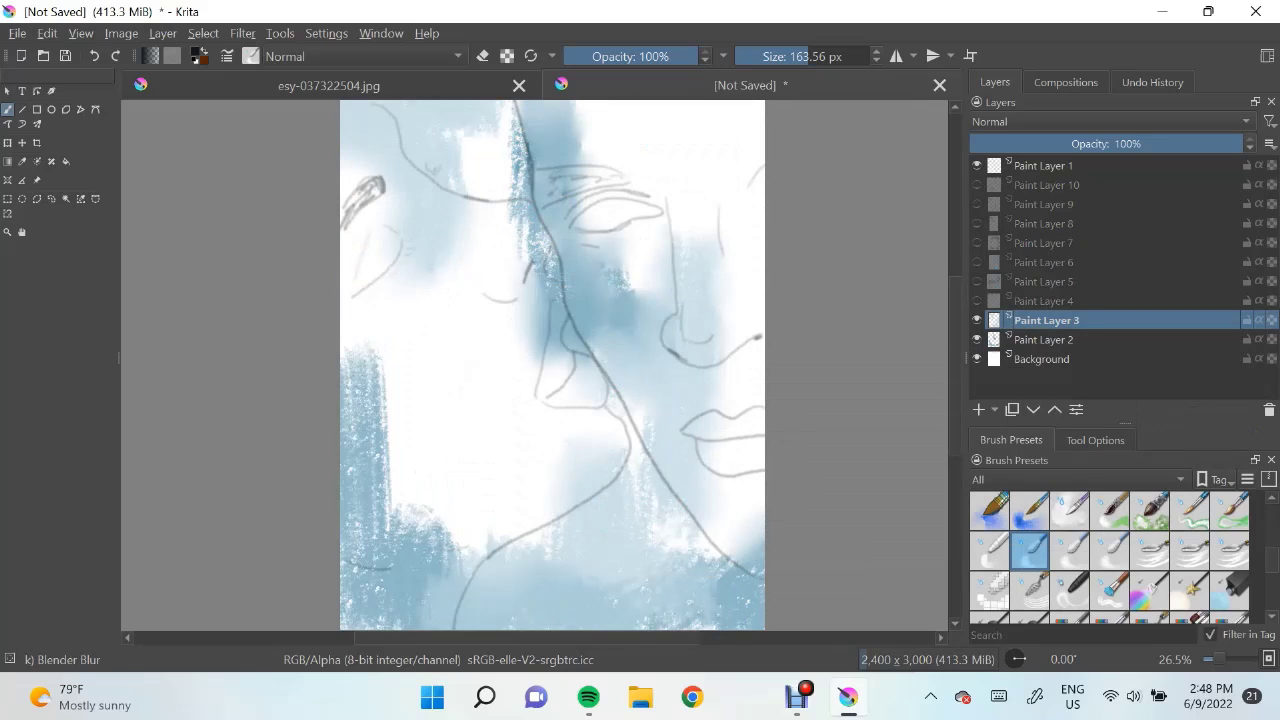
key("Page_Down")
Show Paint Layer 4 and blur its grey patches at the right edge and upper canvas
key("Page_Up")
left_click(977, 300)
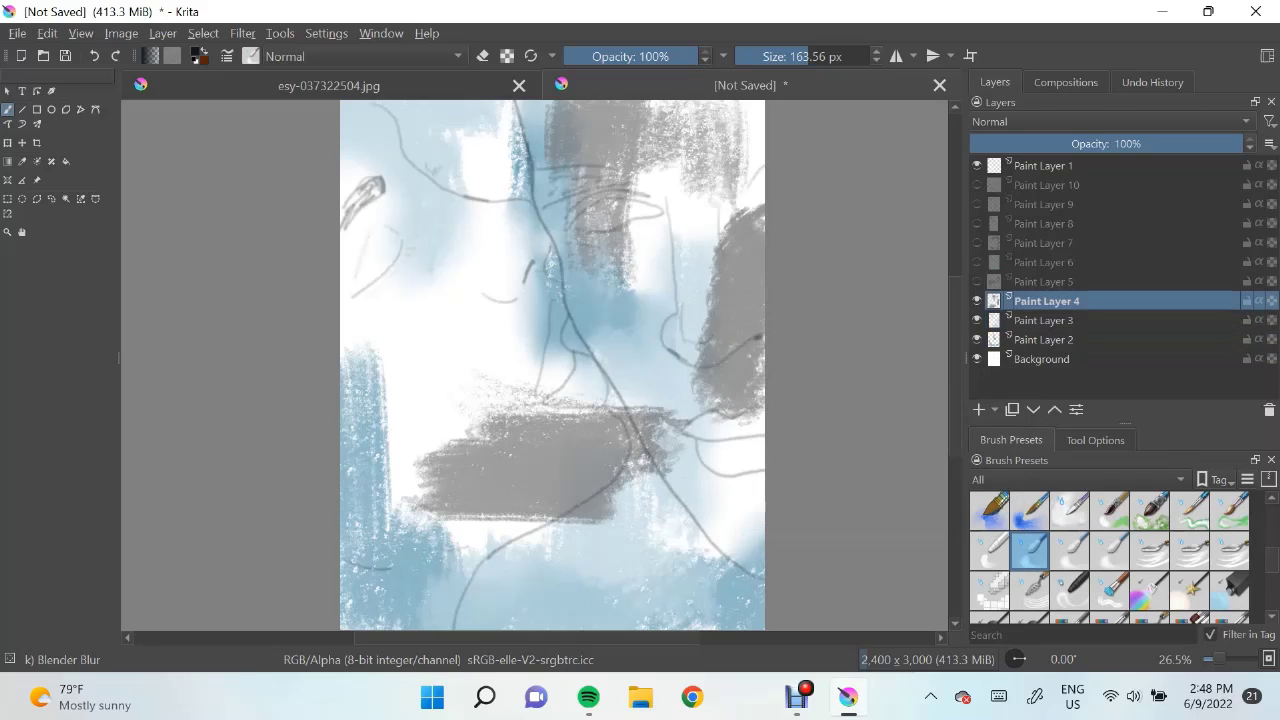
key("Page_Up")
left_click_drag(719, 308, 771, 348)
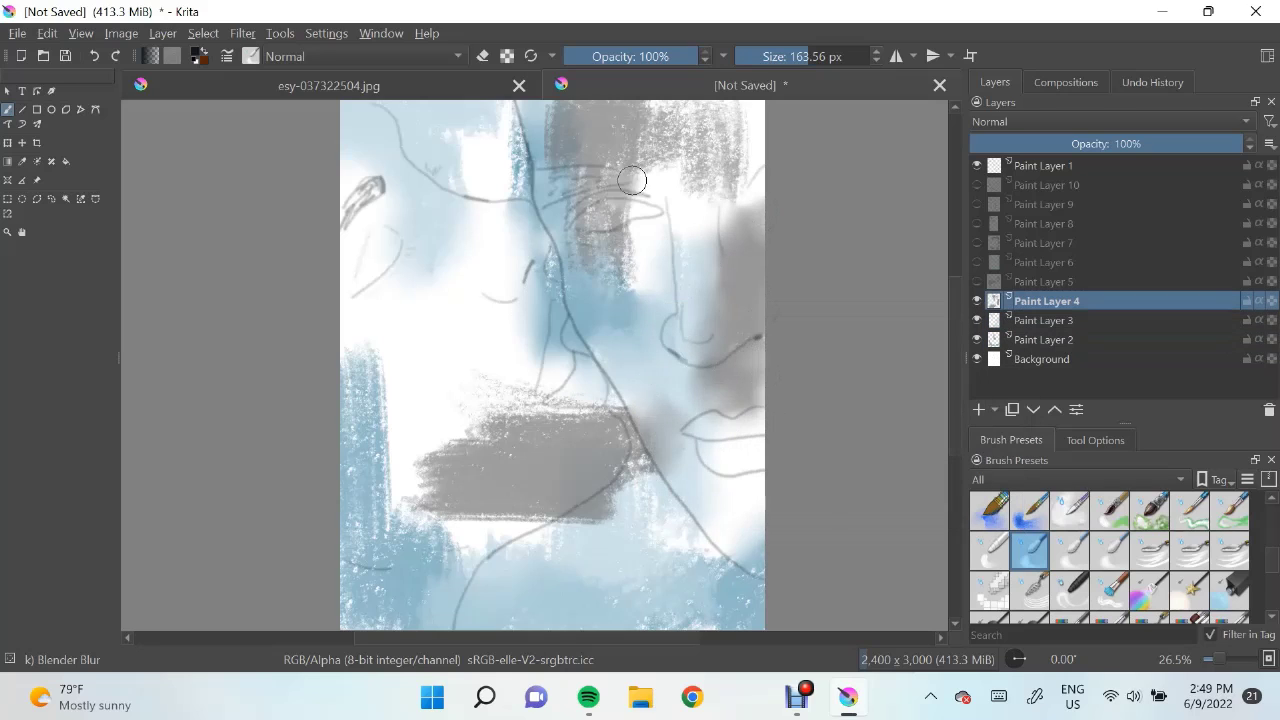
mouse_move(632, 180)
left_mouse_down()
mouse_move(591, 289)
mouse_move(550, 140)
mouse_move(720, 126)
mouse_move(729, 228)
mouse_move(471, 523)
mouse_move(437, 509)
mouse_move(428, 431)
mouse_move(477, 528)
left_mouse_up()
Select Paint Layer 1, try a hard pencil brush, then return to Blender Blur
left_click(1046, 165)
scroll(1110, 560, "down", 3)
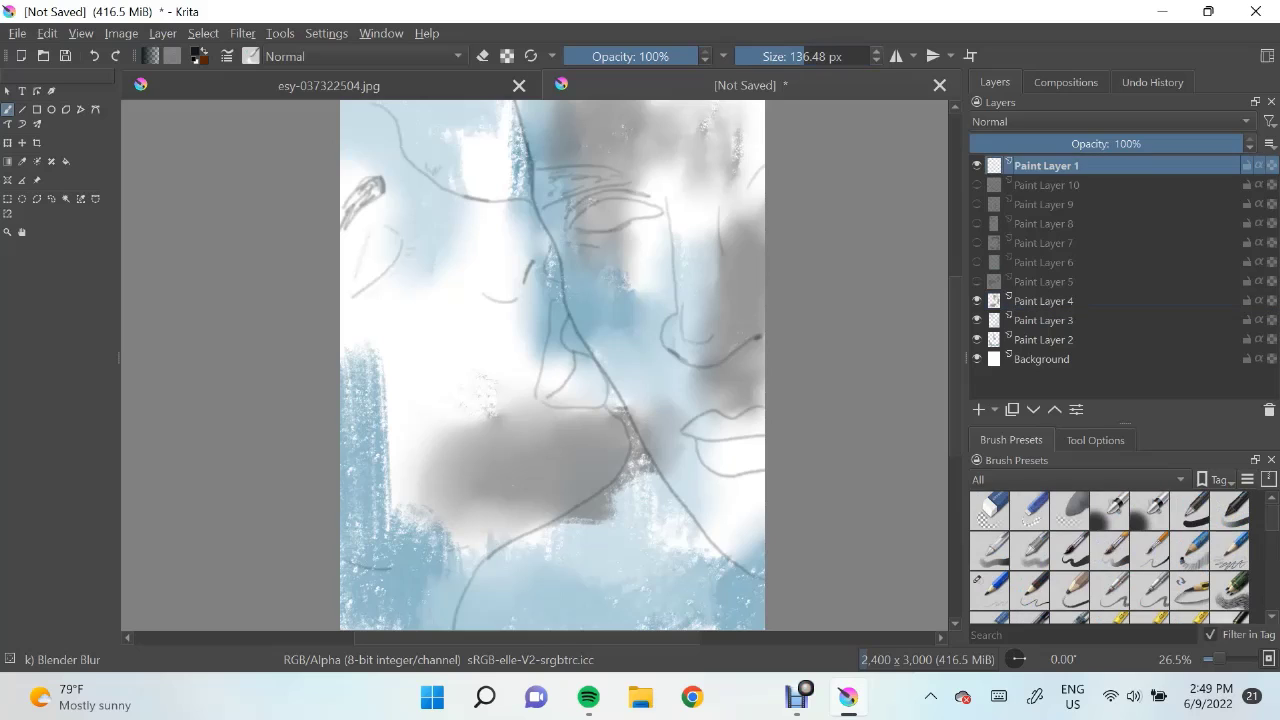
left_click(1189, 511)
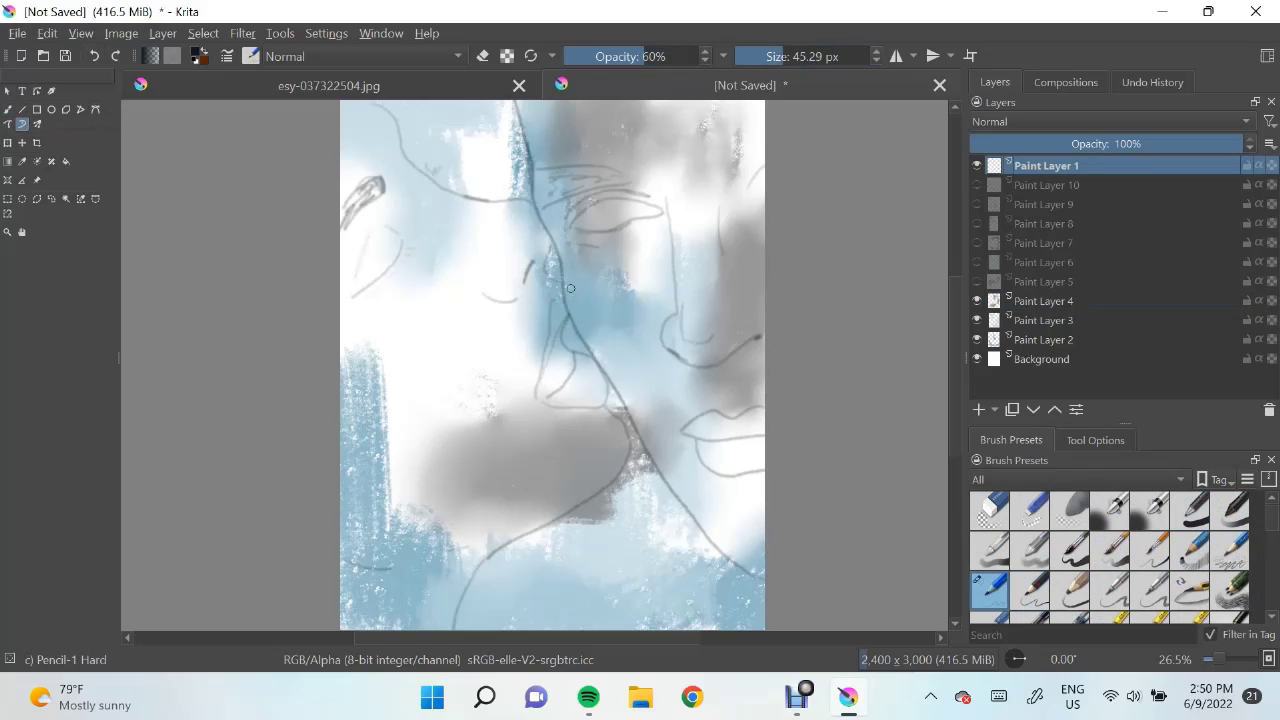
scroll(1110, 560, "up", 3)
left_click(1029, 550)
Show Paint Layer 5 and blur its dark blue strokes and lower-left band
left_click(977, 281)
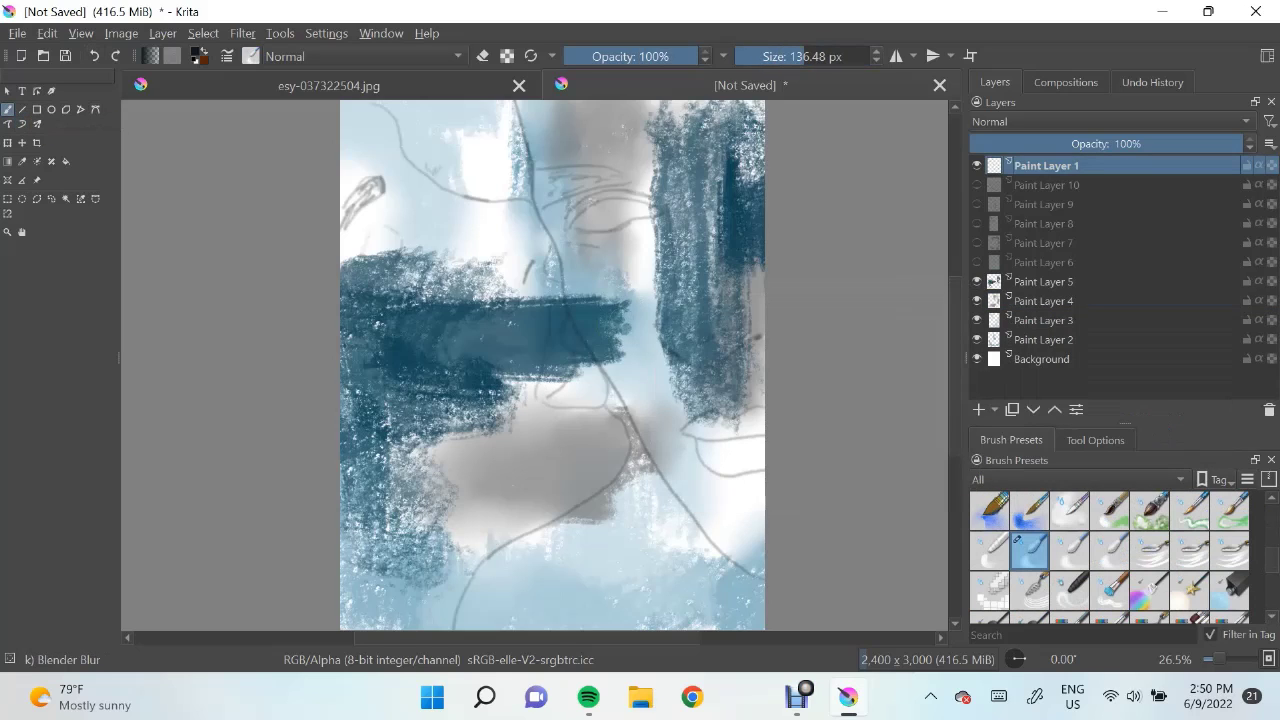
left_click(1046, 281)
mouse_move(760, 376)
left_mouse_down()
mouse_move(745, 200)
mouse_move(660, 160)
mouse_move(650, 330)
mouse_move(685, 230)
mouse_move(645, 140)
mouse_move(350, 295)
mouse_move(422, 254)
left_mouse_up()
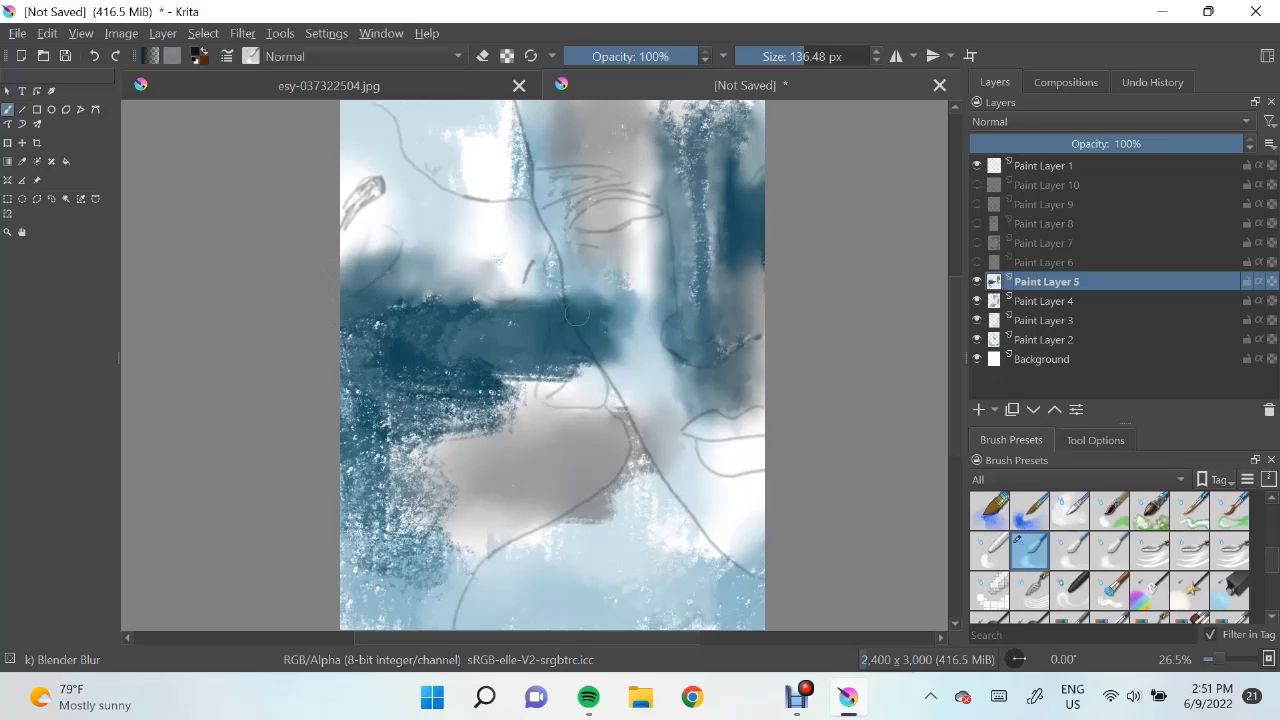
mouse_move(575, 316)
left_mouse_down()
mouse_move(545, 385)
mouse_move(420, 310)
mouse_move(433, 563)
mouse_move(466, 543)
mouse_move(430, 300)
mouse_move(470, 315)
mouse_move(490, 288)
left_mouse_up()
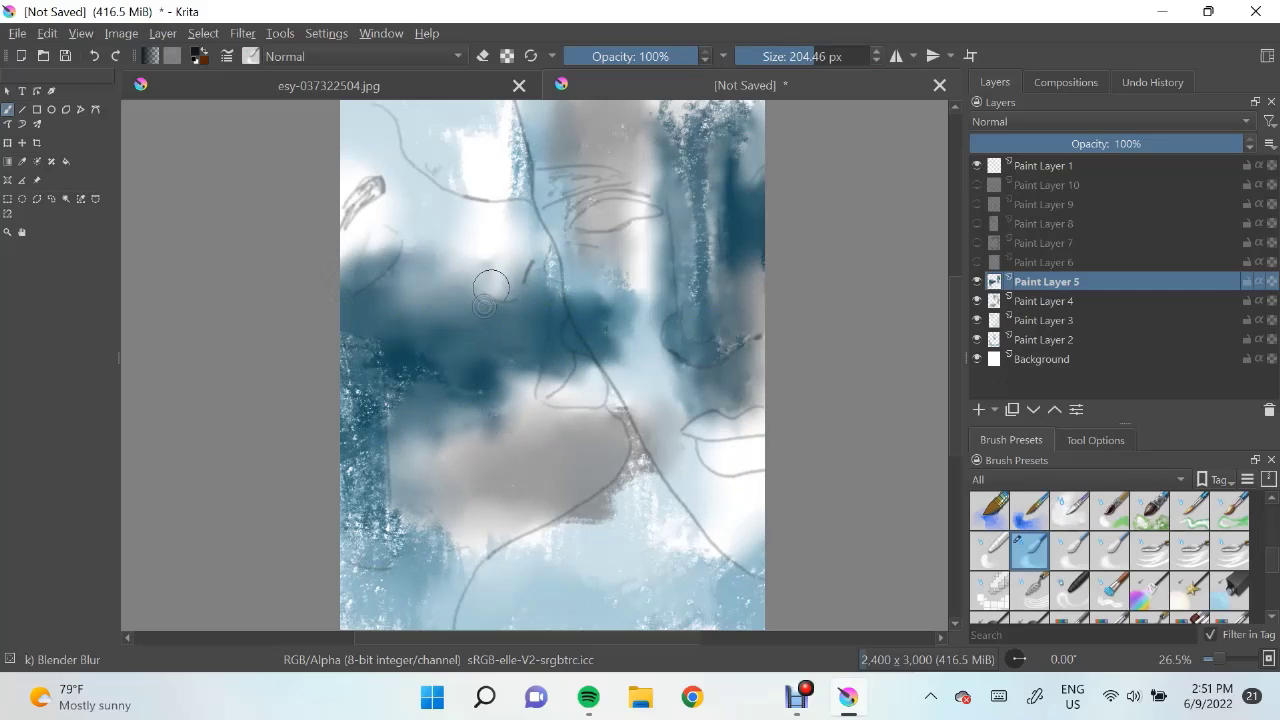
Show Paint Layer 6, lightly blend its bright blue area, then blend Paint Layer 2's lower left
left_click(977, 262)
key("Page_Up")
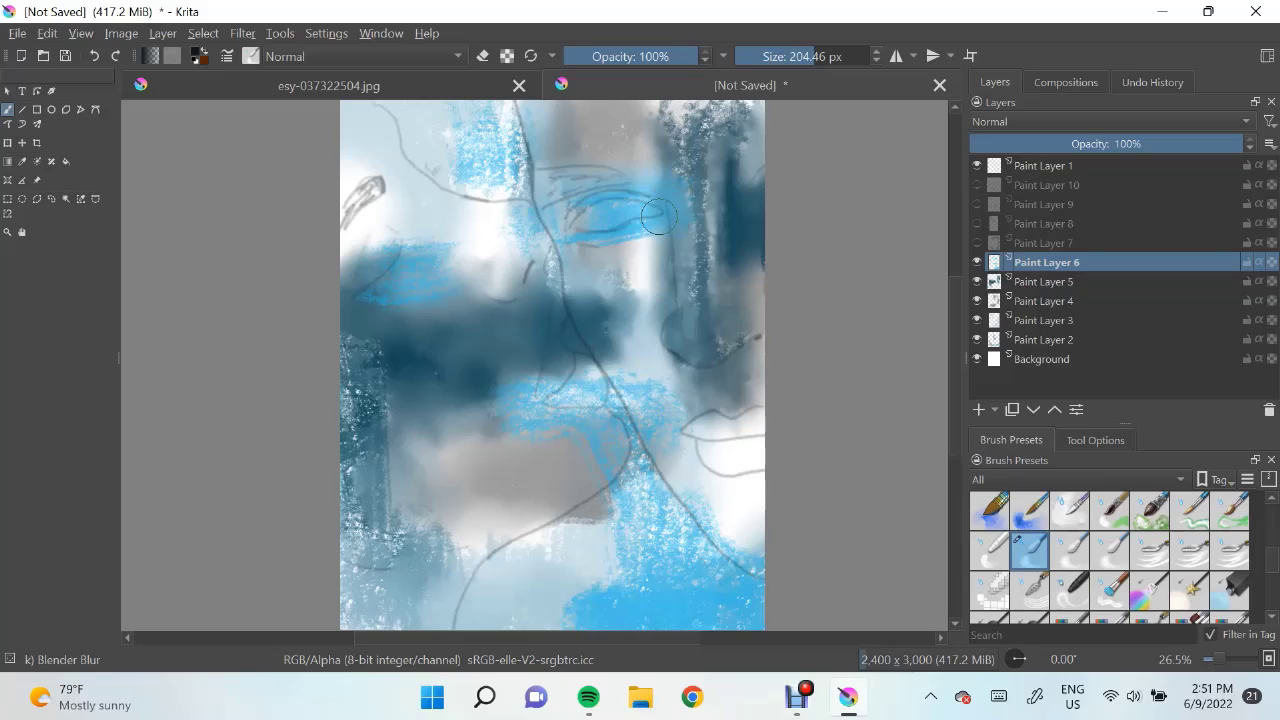
left_click_drag(585, 390, 520, 440)
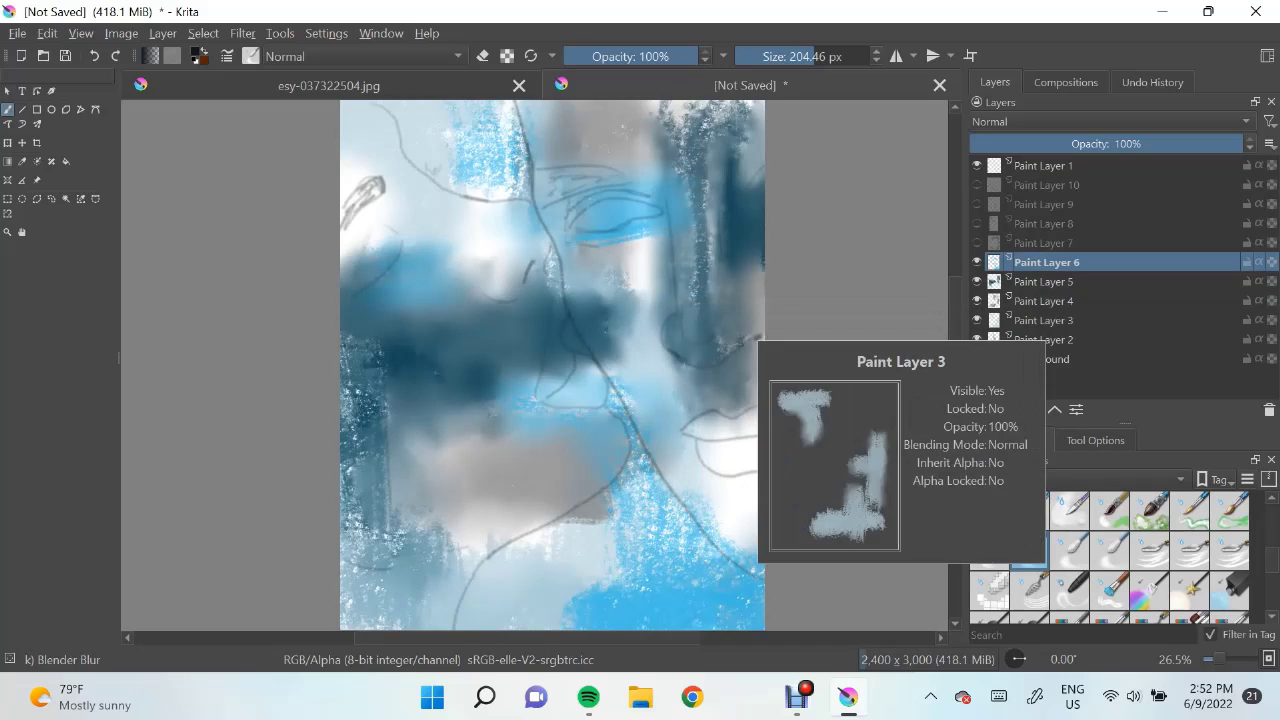
left_click(1045, 340)
left_click_drag(390, 470, 393, 615)
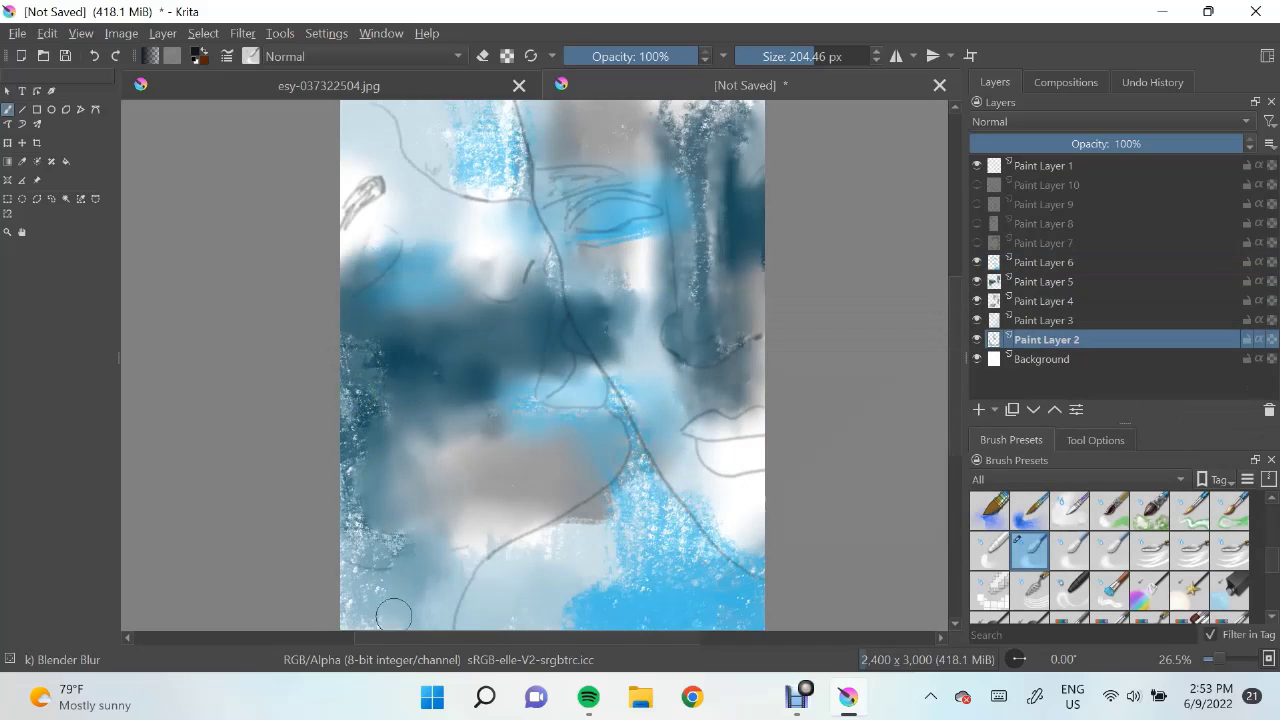
Show Paint Layer 7 and blur its dark textured strokes along the edges and top
left_click(1045, 243)
left_click(977, 243)
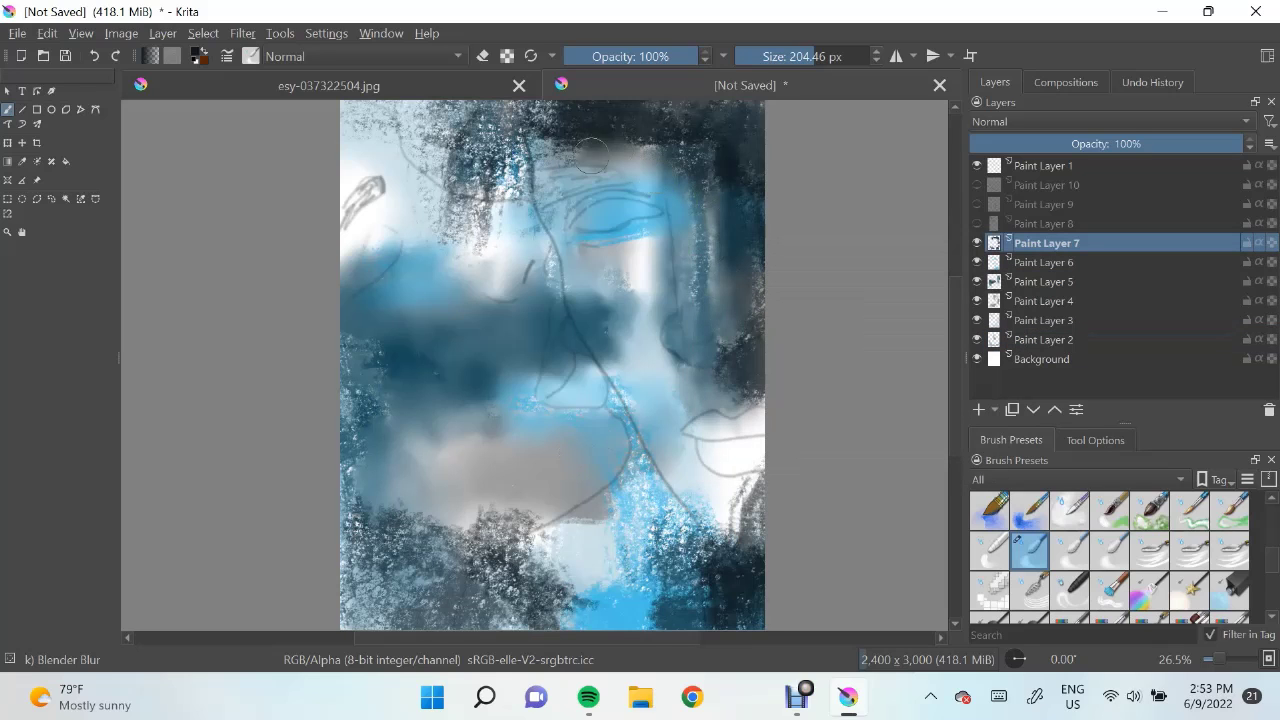
mouse_move(740, 340)
left_mouse_down()
mouse_move(740, 530)
mouse_move(440, 590)
mouse_move(380, 620)
left_mouse_up()
left_click_drag(440, 195, 511, 218)
Show Paint Layer 8 and blur its brown strokes at the top left with Blender Blur
left_click(1045, 223)
left_click(977, 223)
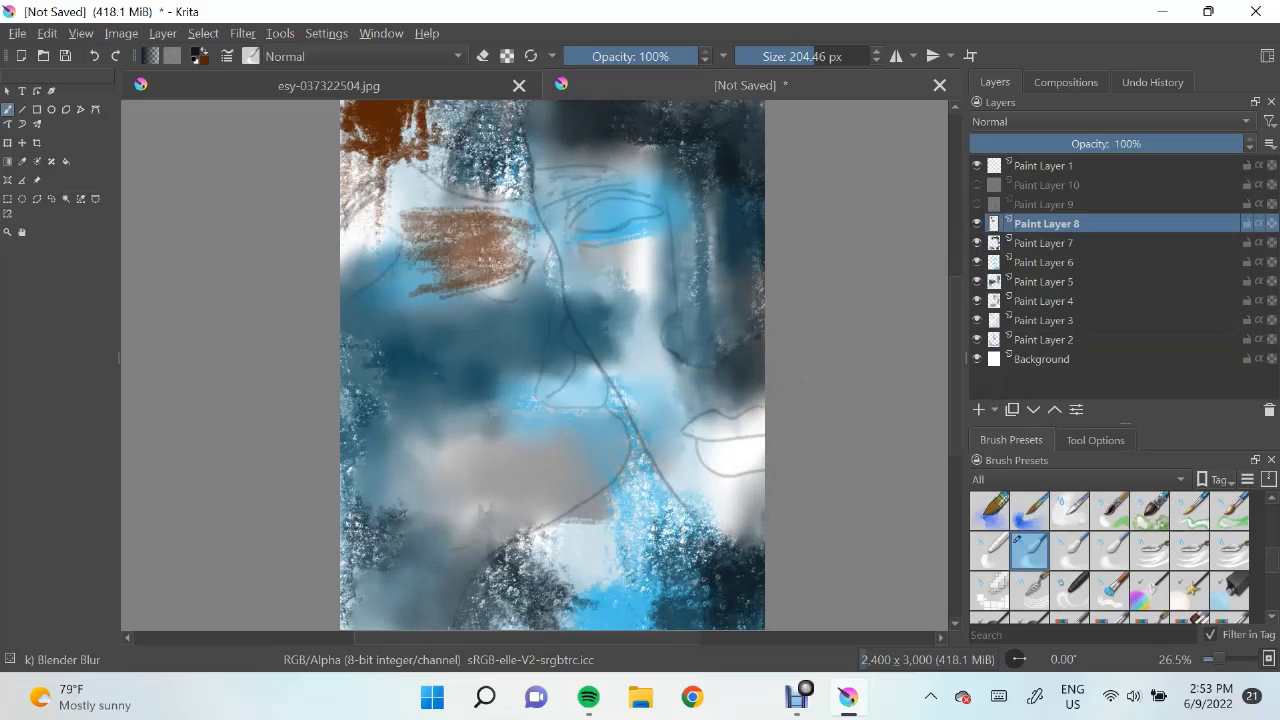
left_click_drag(400, 205, 430, 290)
left_click_drag(470, 210, 520, 280)
left_click_drag(420, 215, 325, 115)
left_click(1069, 510)
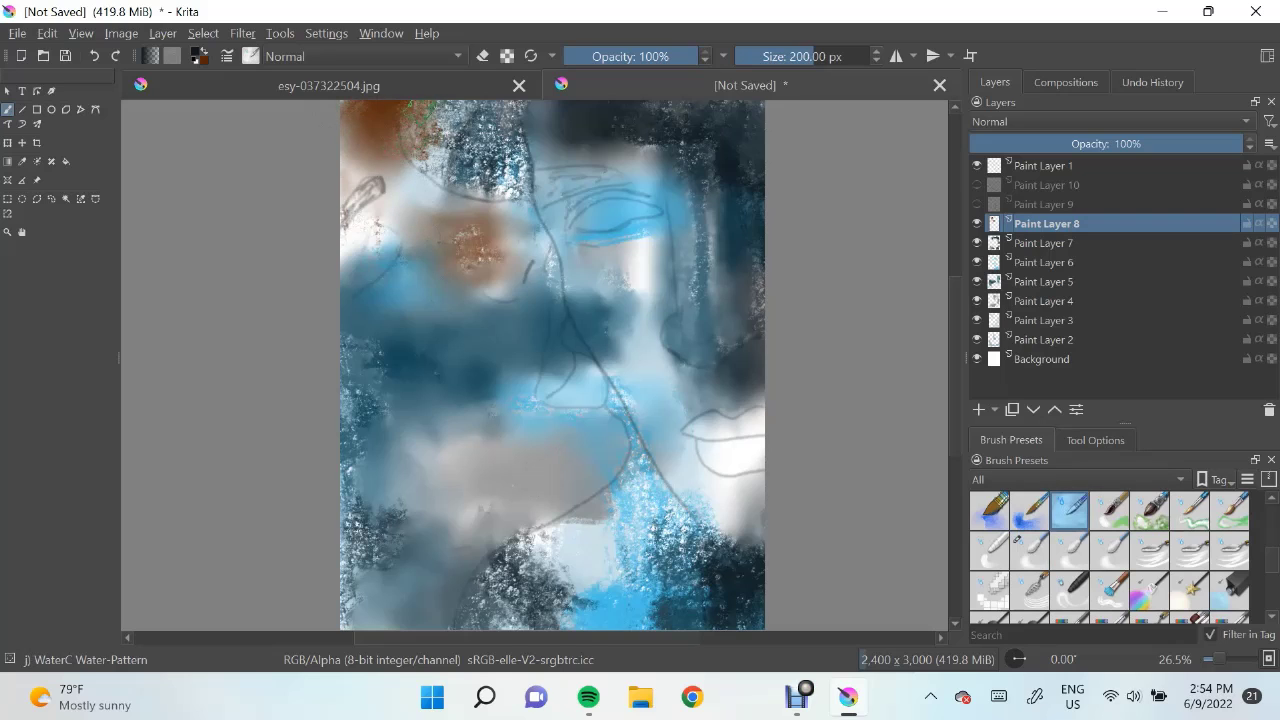
key("ctrl+z")
Show Paint Layer 9, blend its brown patches, then show and select Paint Layer 10
key("/")
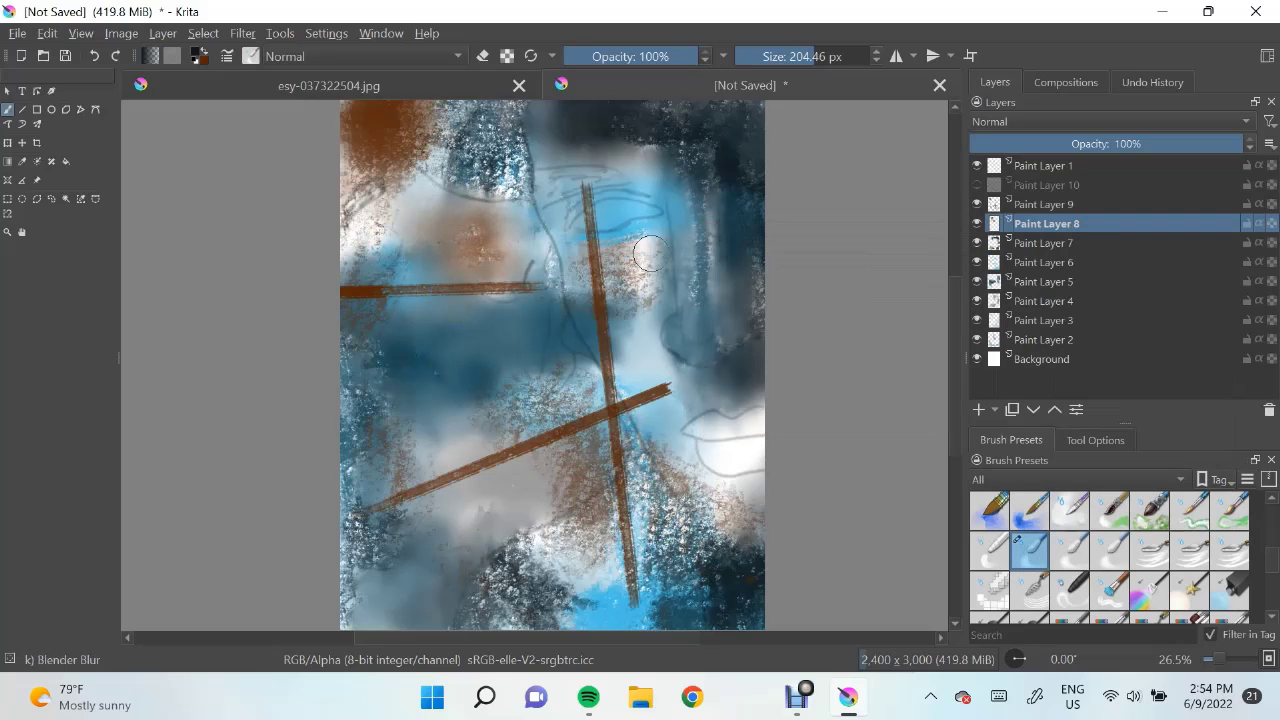
key("Page_Up")
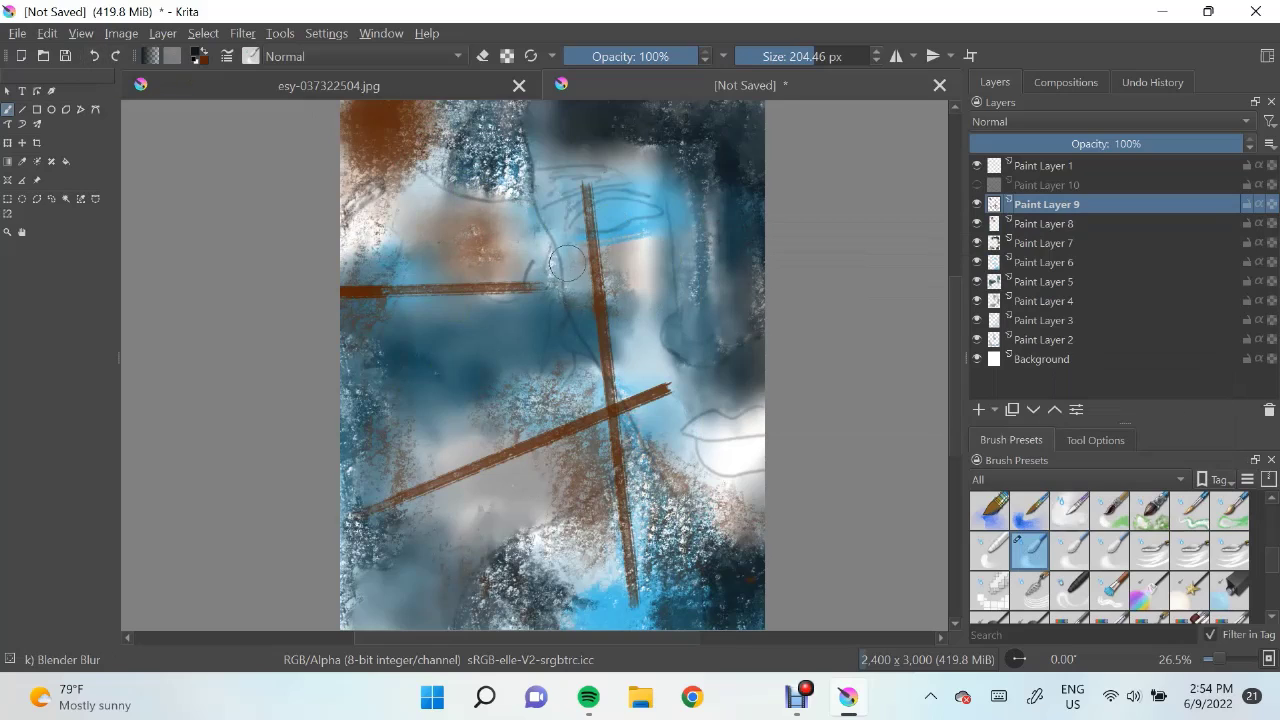
left_click_drag(418, 165, 350, 185)
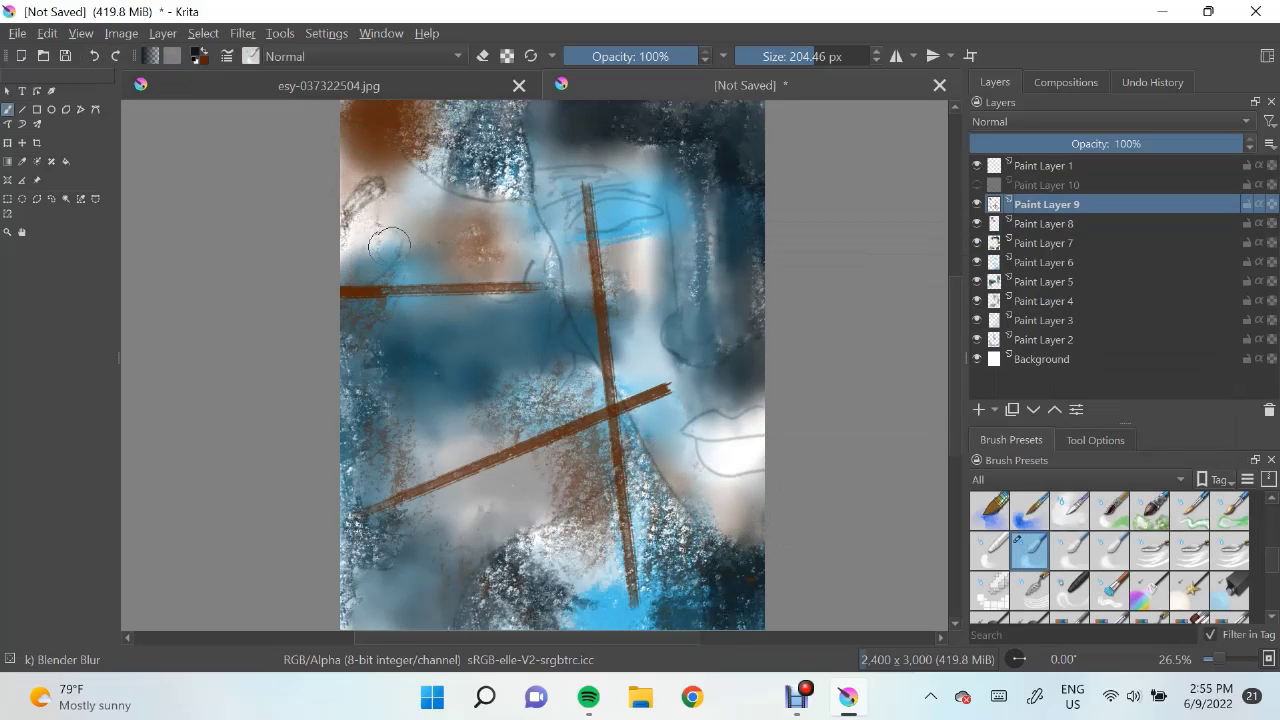
left_click_drag(475, 375, 513, 418)
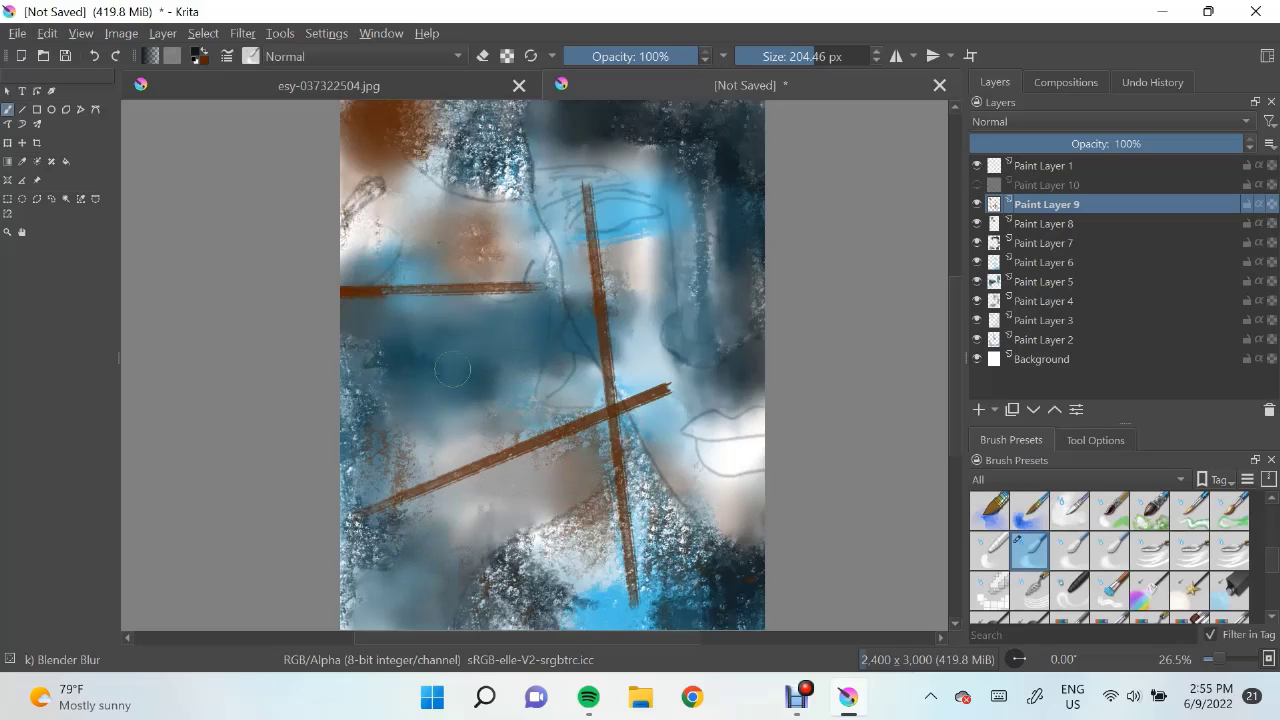
left_click(977, 185)
left_click(1045, 185)
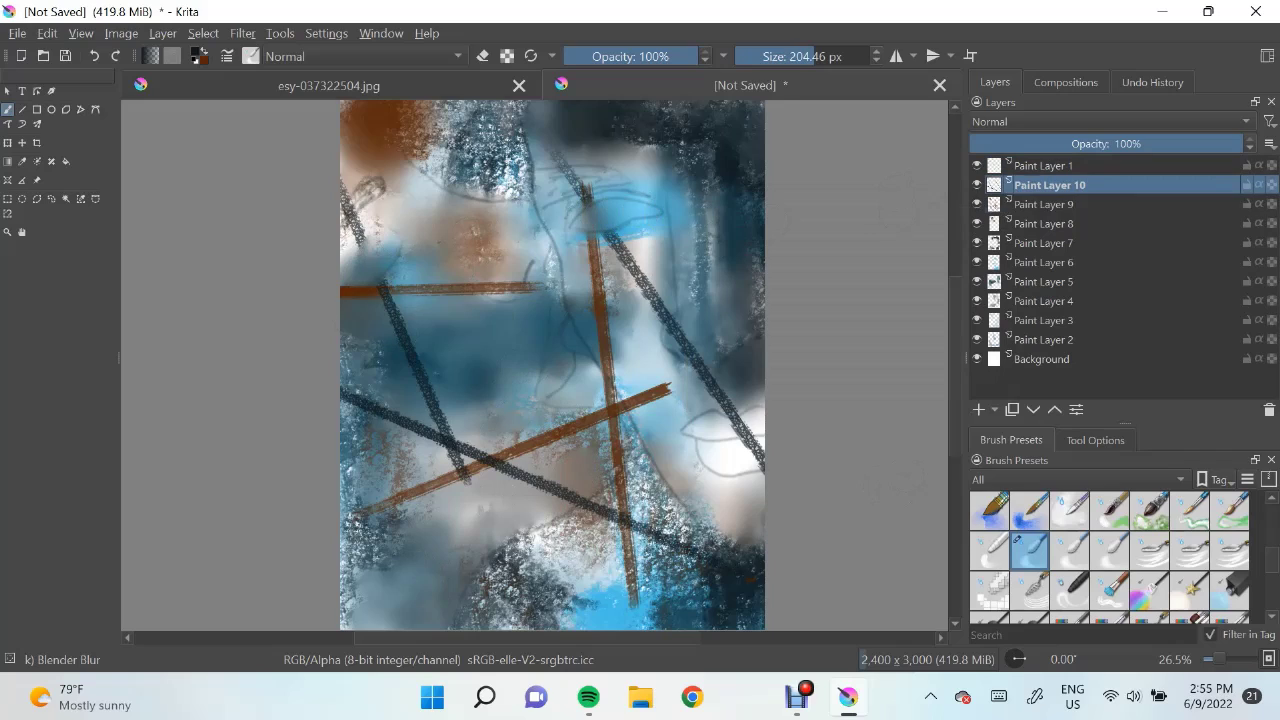
Blur the brown horizontal line on Paint Layer 9 with a smaller brush
key("Page_Down")
key("bracketleft")
left_click_drag(488, 285, 517, 270)
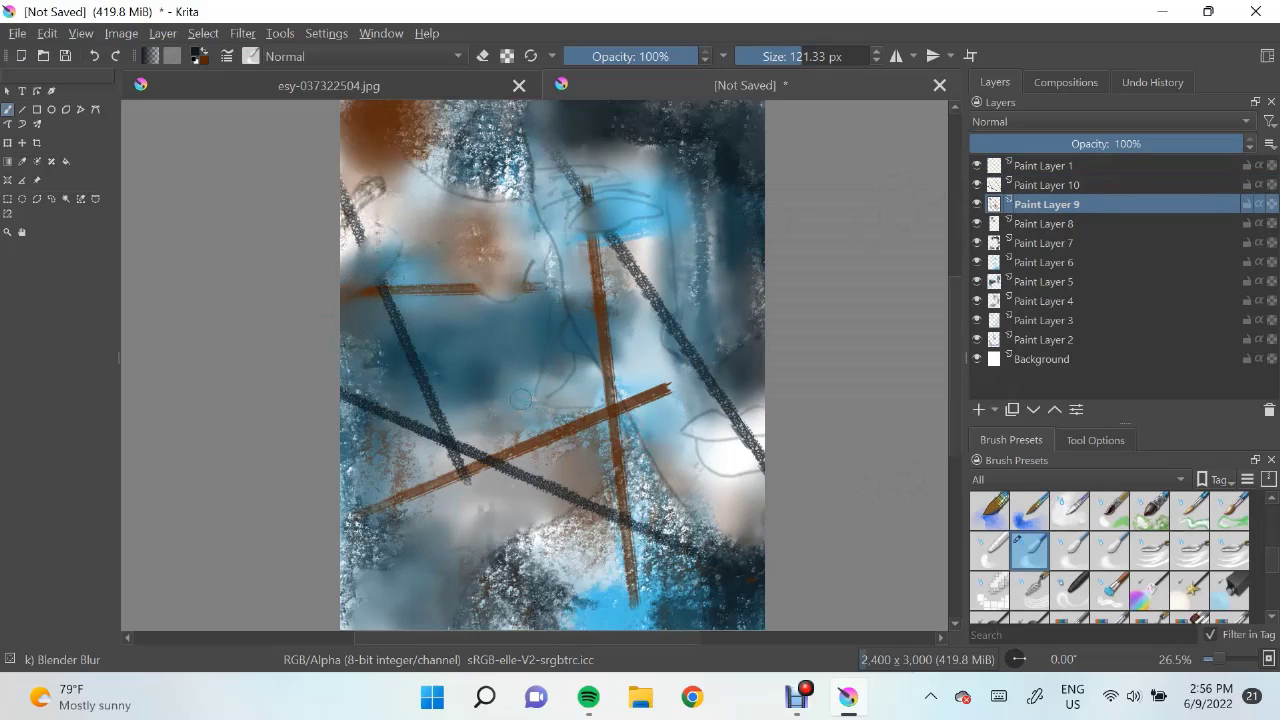
Add a new layer above Paint Layer 1 and cycle Pencil-2, Blender Blur and Blender Smear
key("Page_Up")
key("Page_Up")
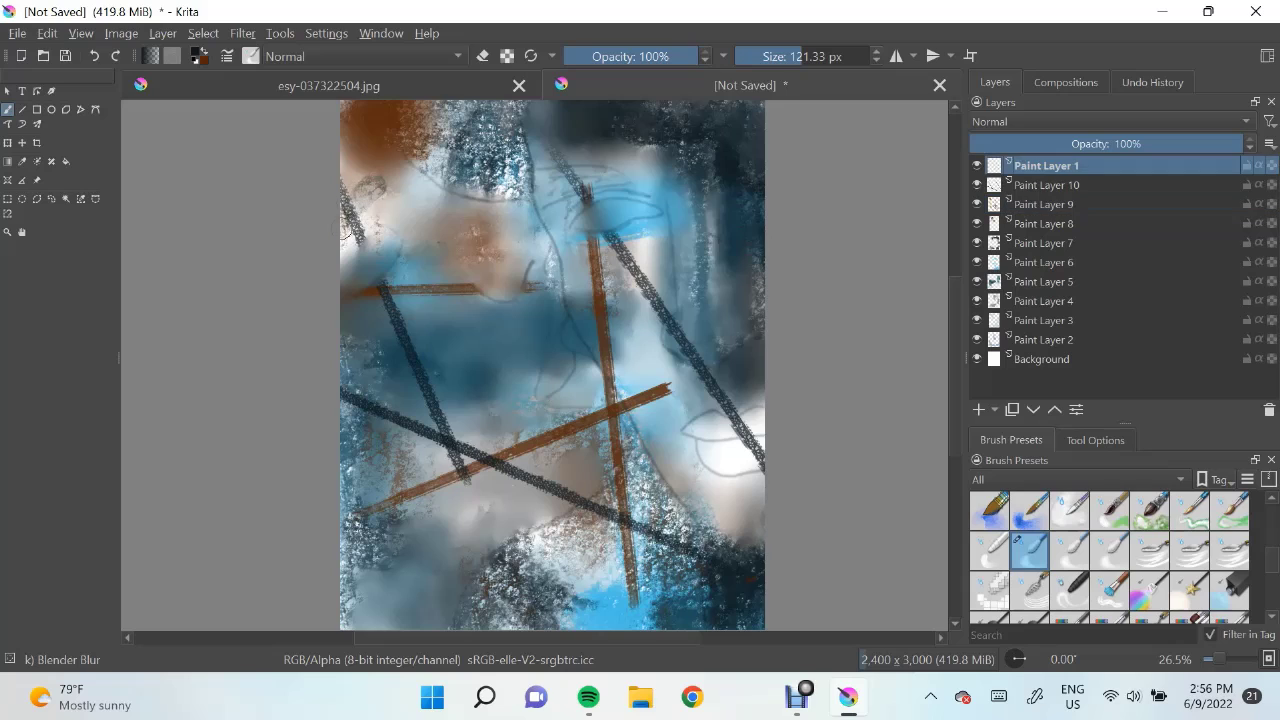
key("Insert")
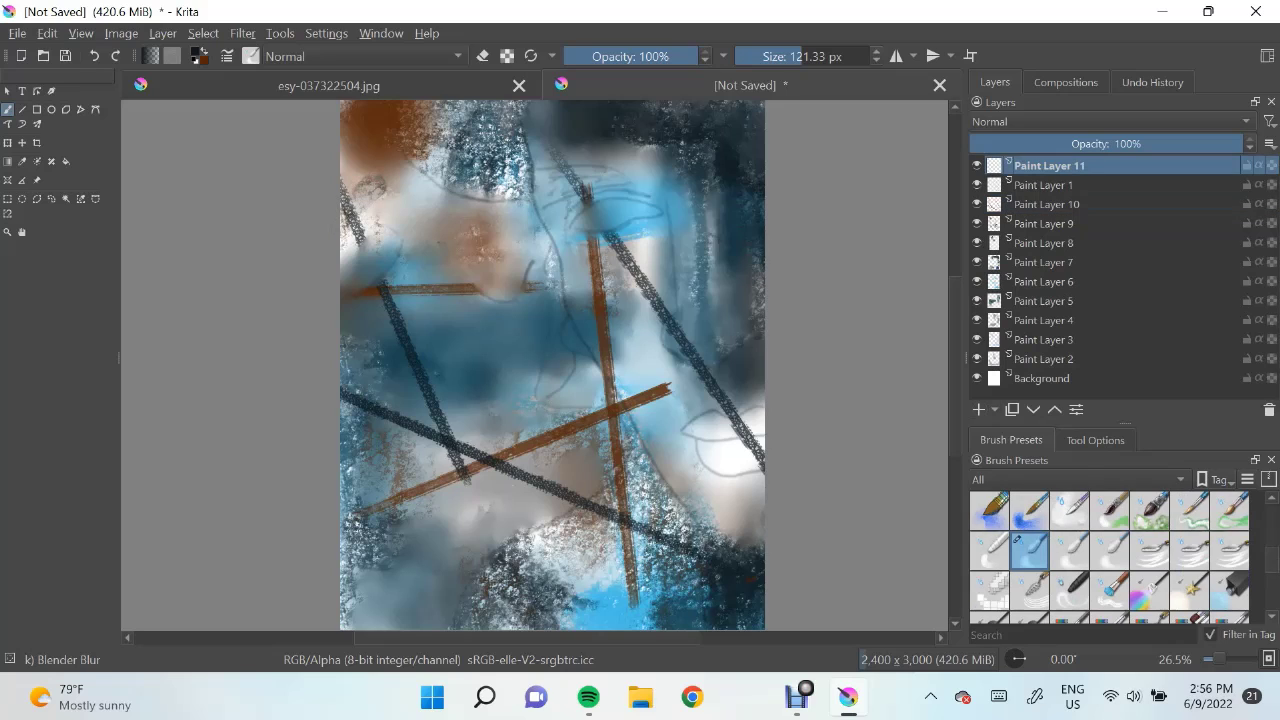
scroll(1110, 550, "up", 5)
left_click(1030, 590)
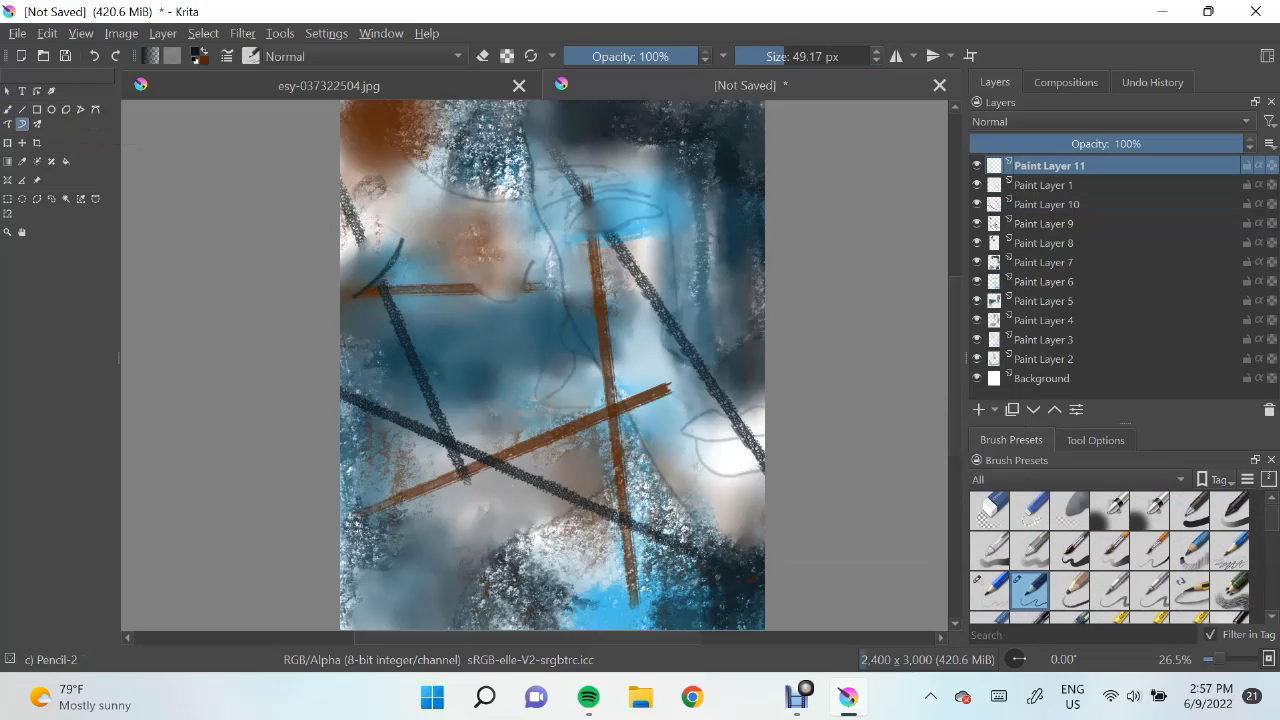
scroll(1100, 550, "down", 5)
left_click(1030, 510)
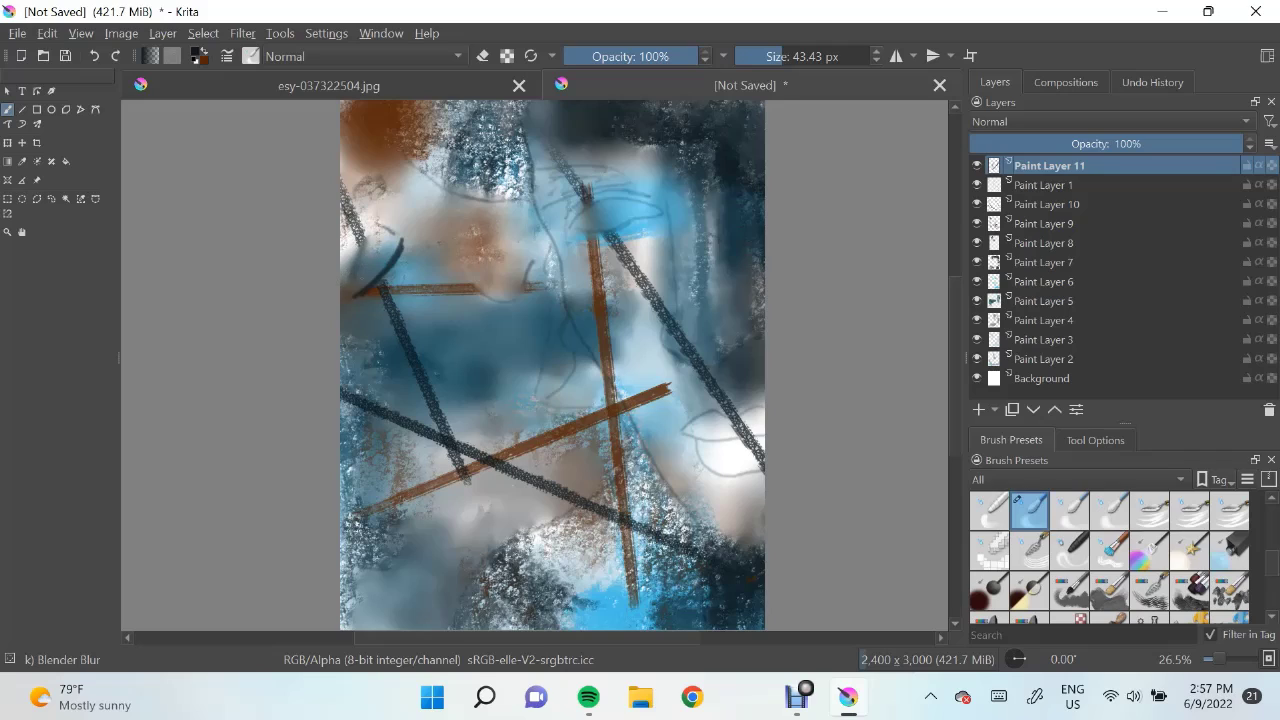
left_click(1070, 549)
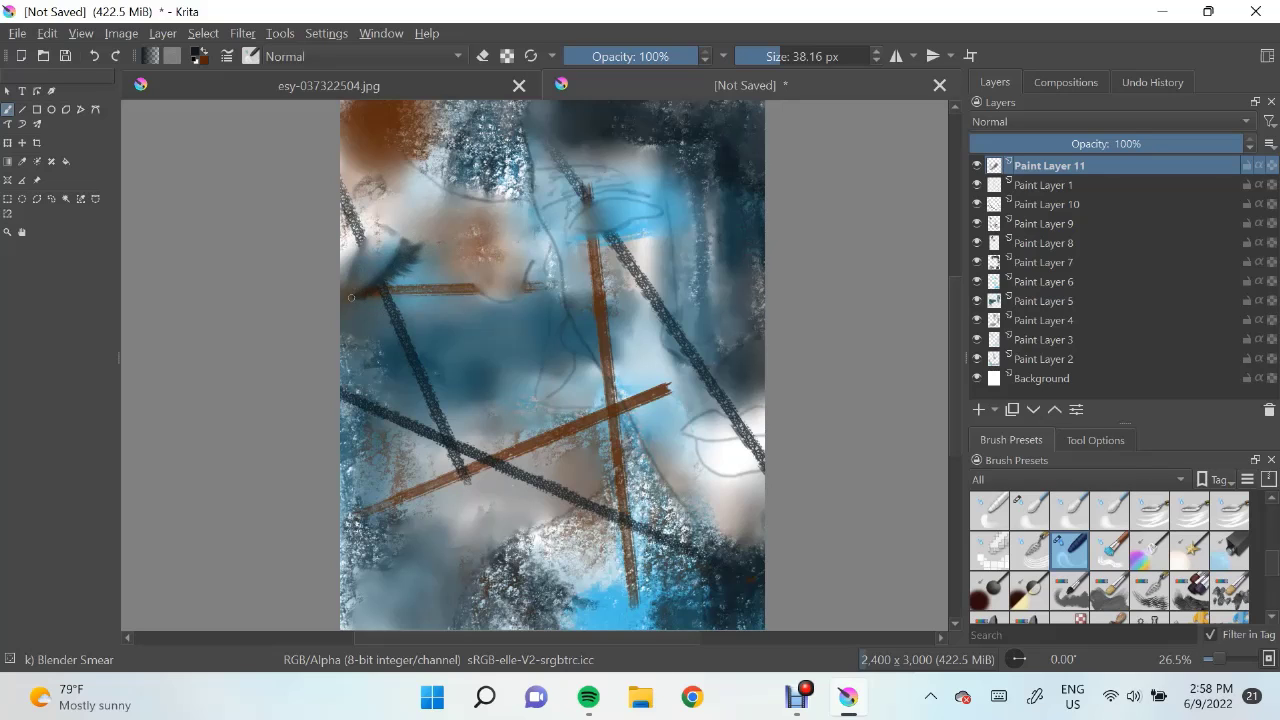
Add a new paint layer and cycle through pencil, blur and smear brushes
key("Insert")
key("slash")
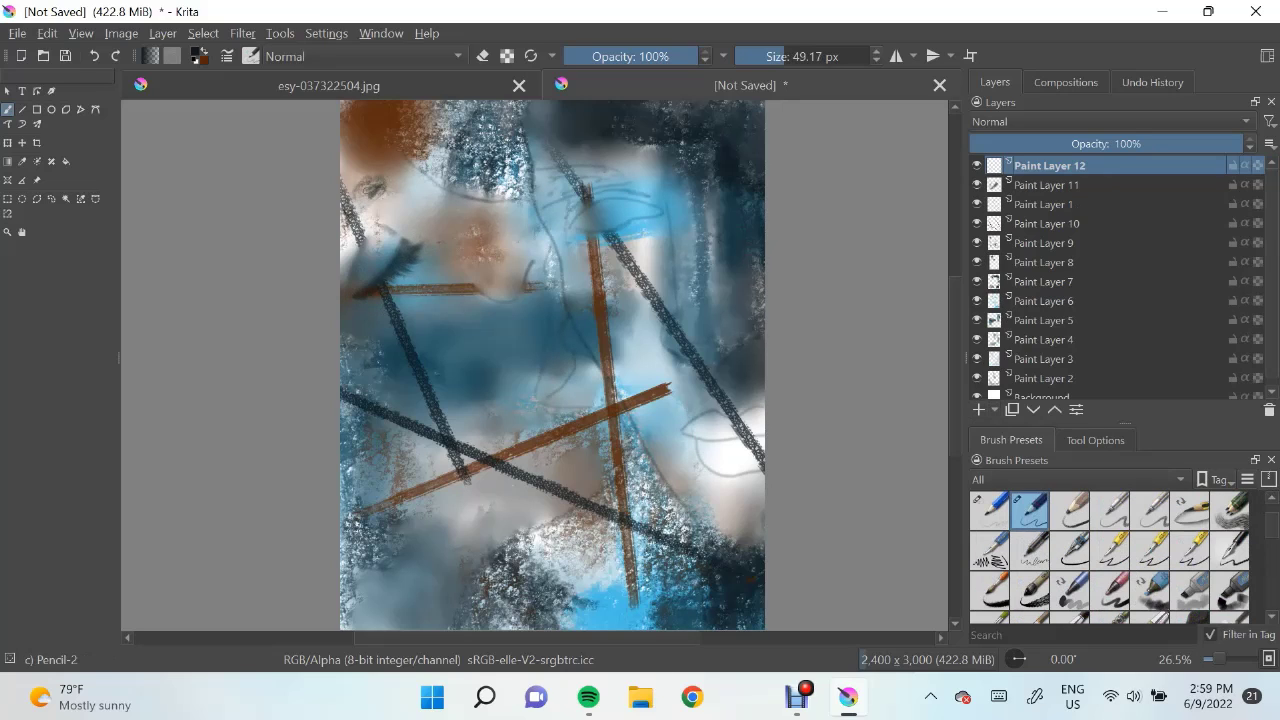
key("slash")
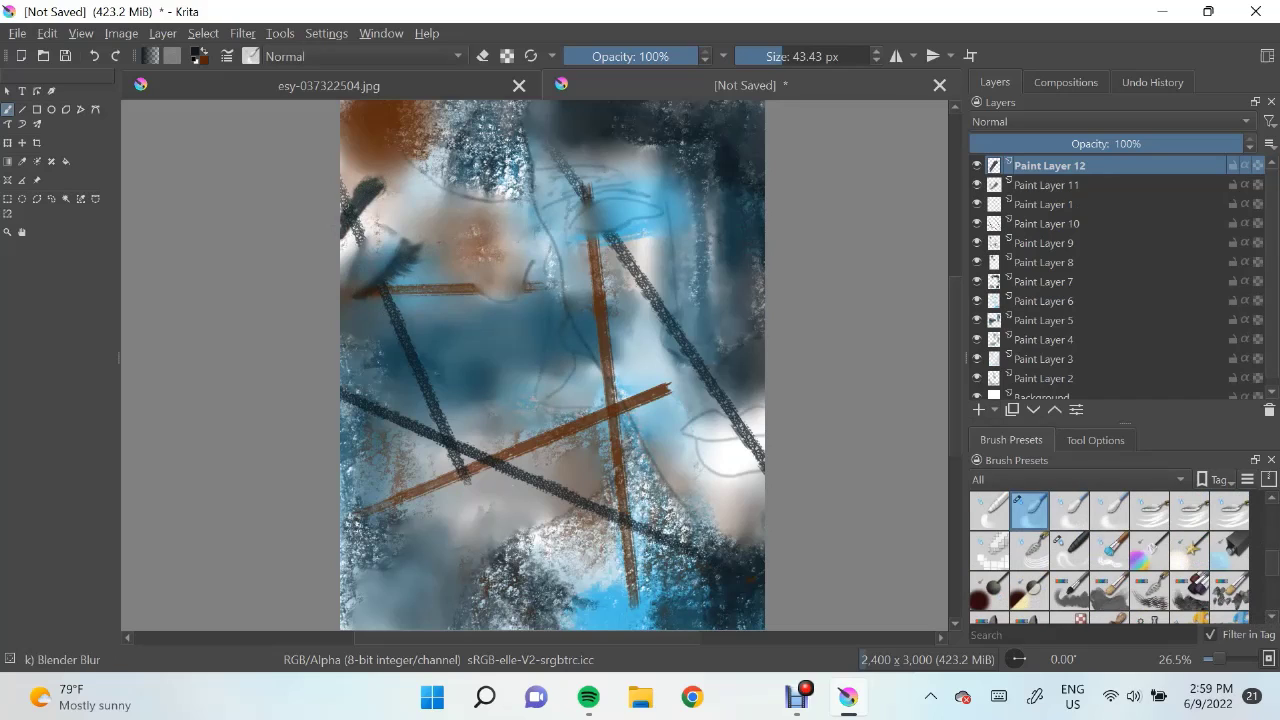
key("slash")
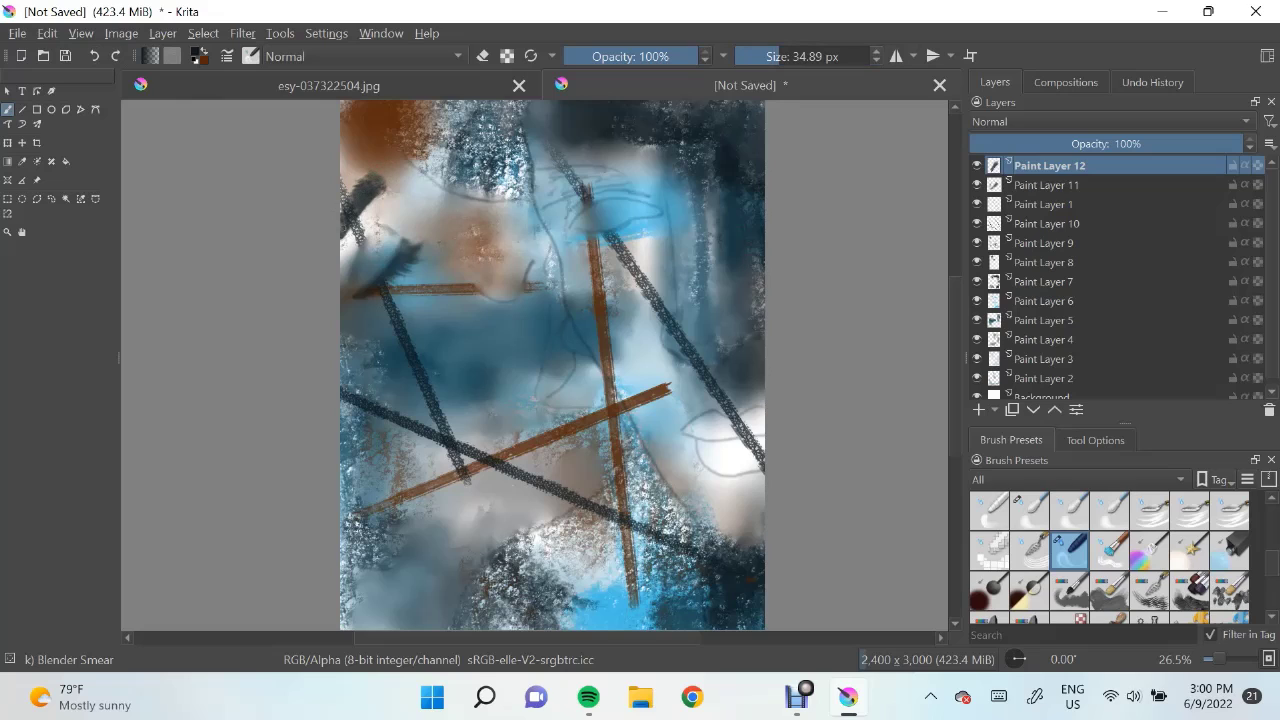
On another new layer, paint dark WaterC Spread strokes across the lower and upper middle
key("Insert")
key("slash")
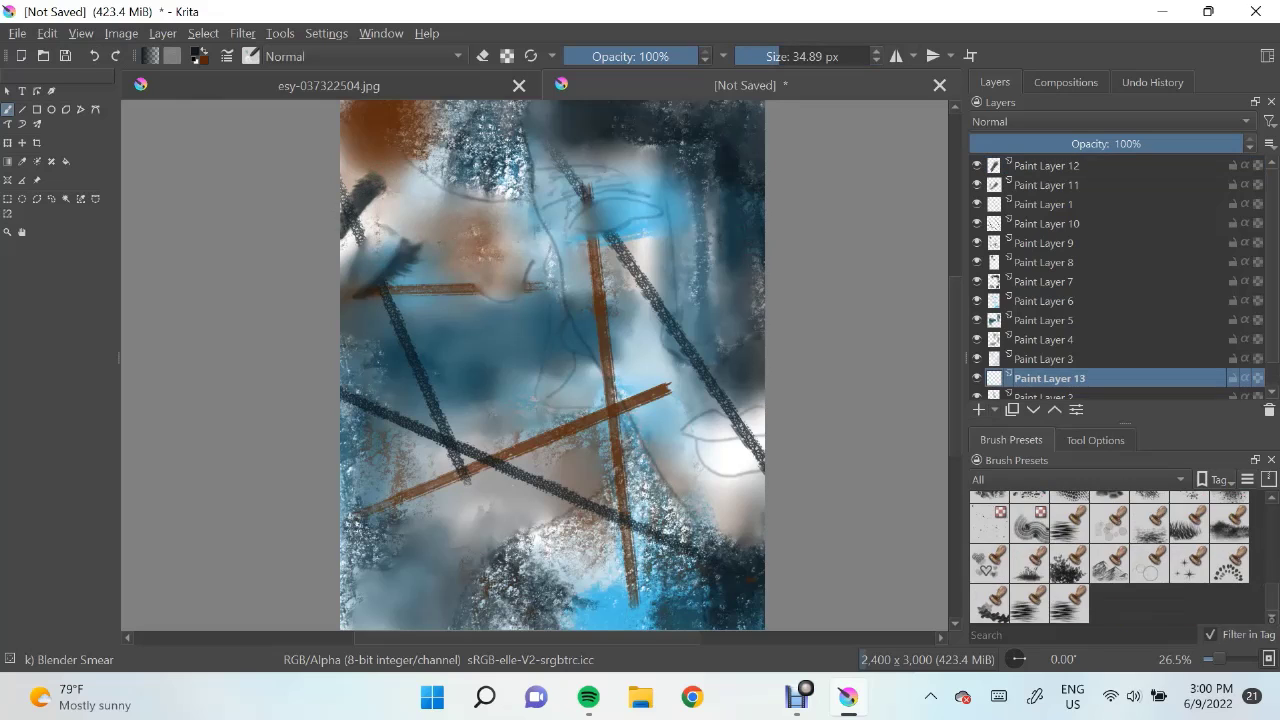
mouse_move(497, 582)
left_mouse_down()
mouse_move(640, 490)
mouse_move(685, 496)
mouse_move(590, 558)
left_mouse_up()
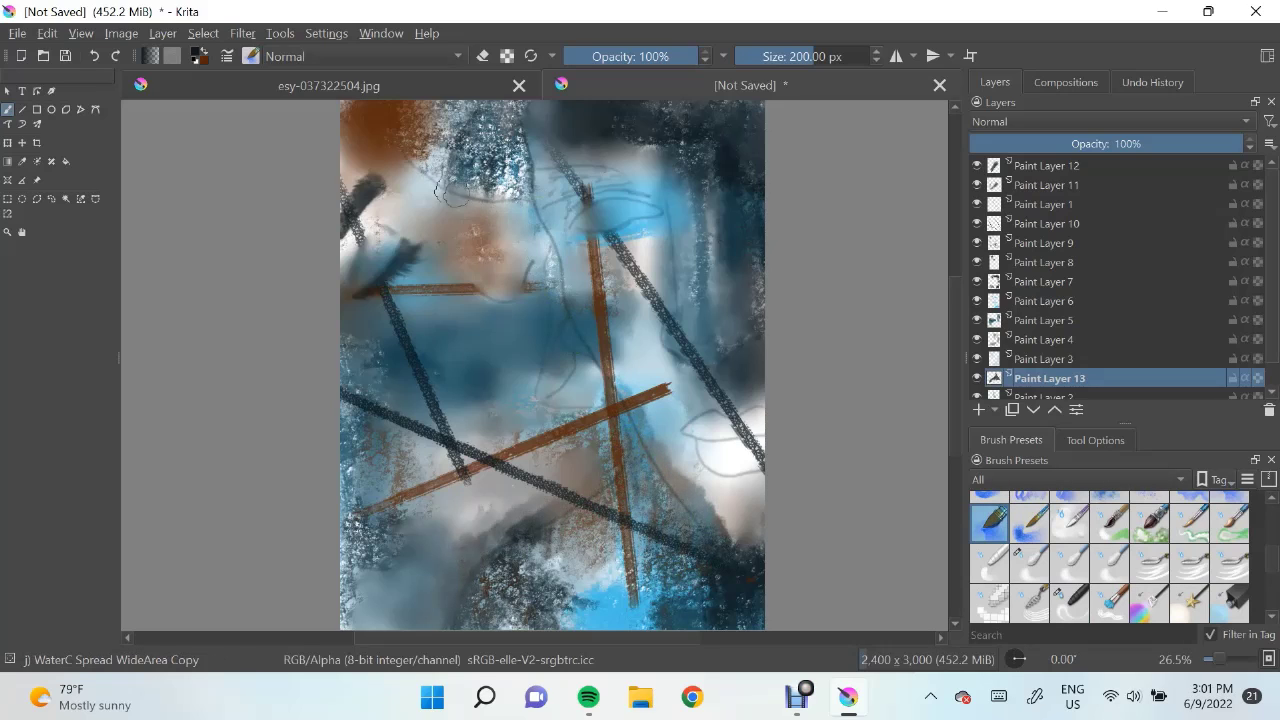
left_click_drag(573, 343, 537, 180)
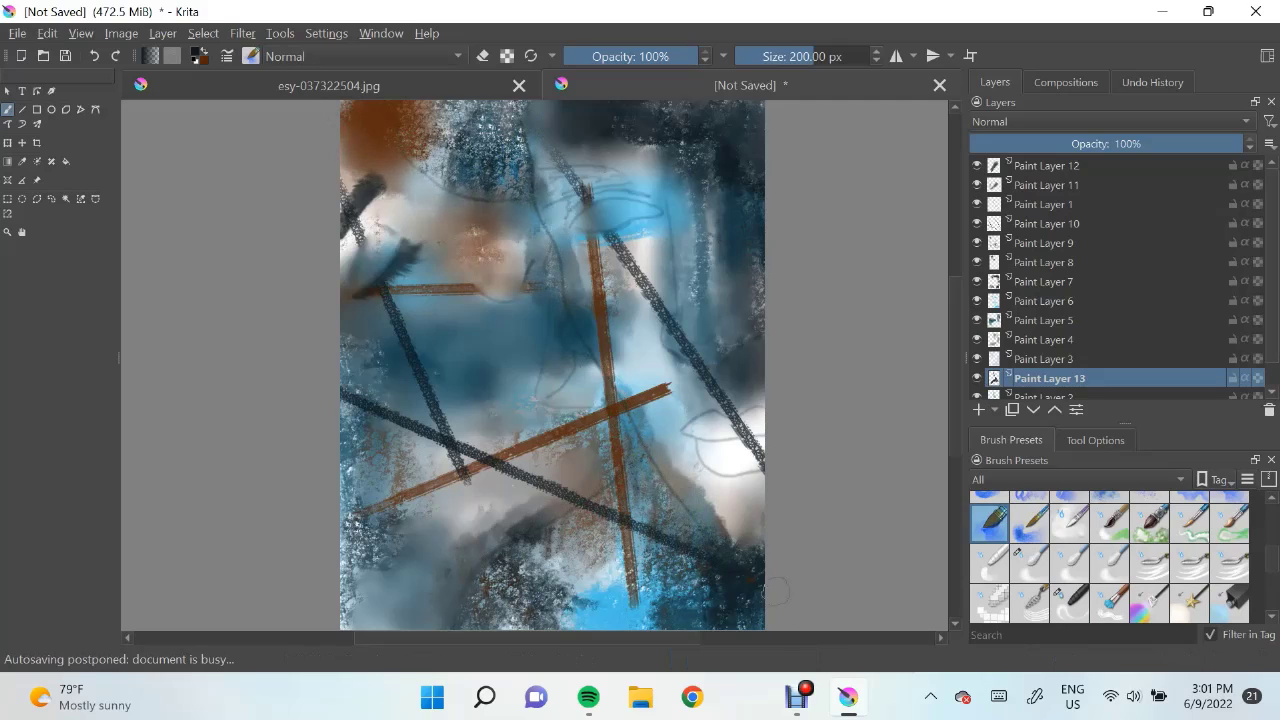
left_click(1030, 560)
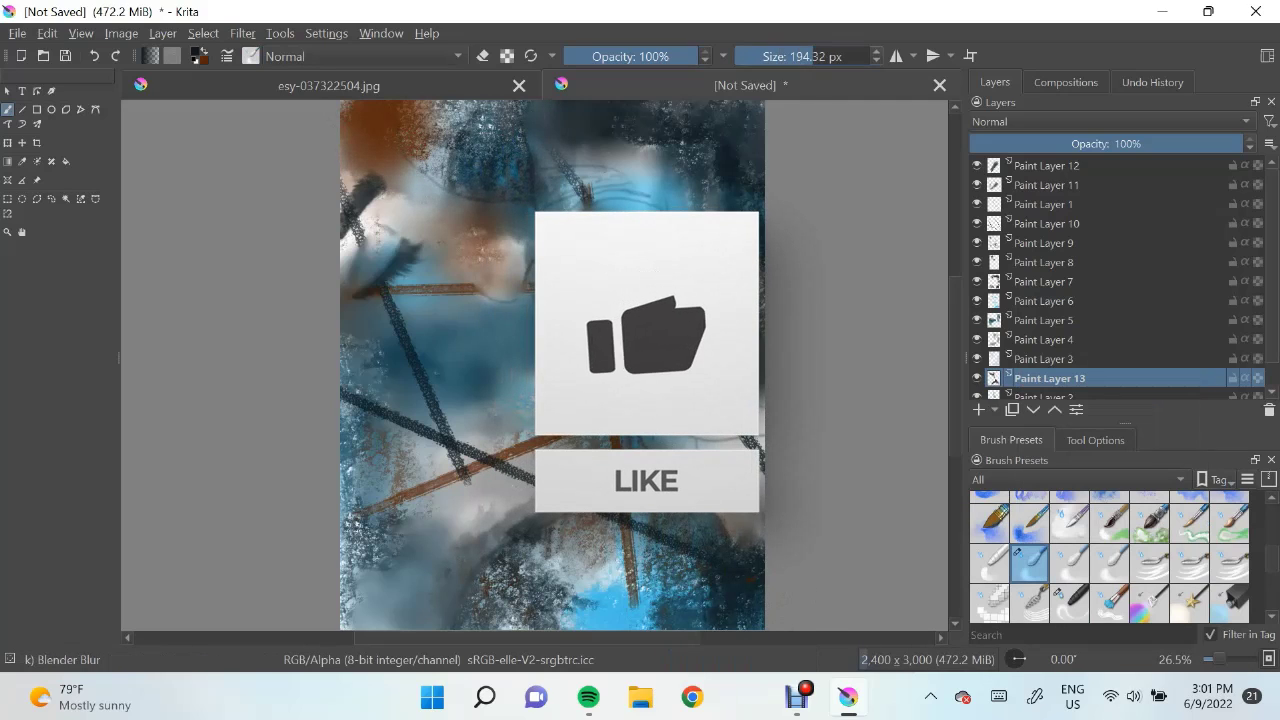
Add Paint Layer 14 and sketch a small dark Pencil-2 nose curve near the upper middle
key("Insert")
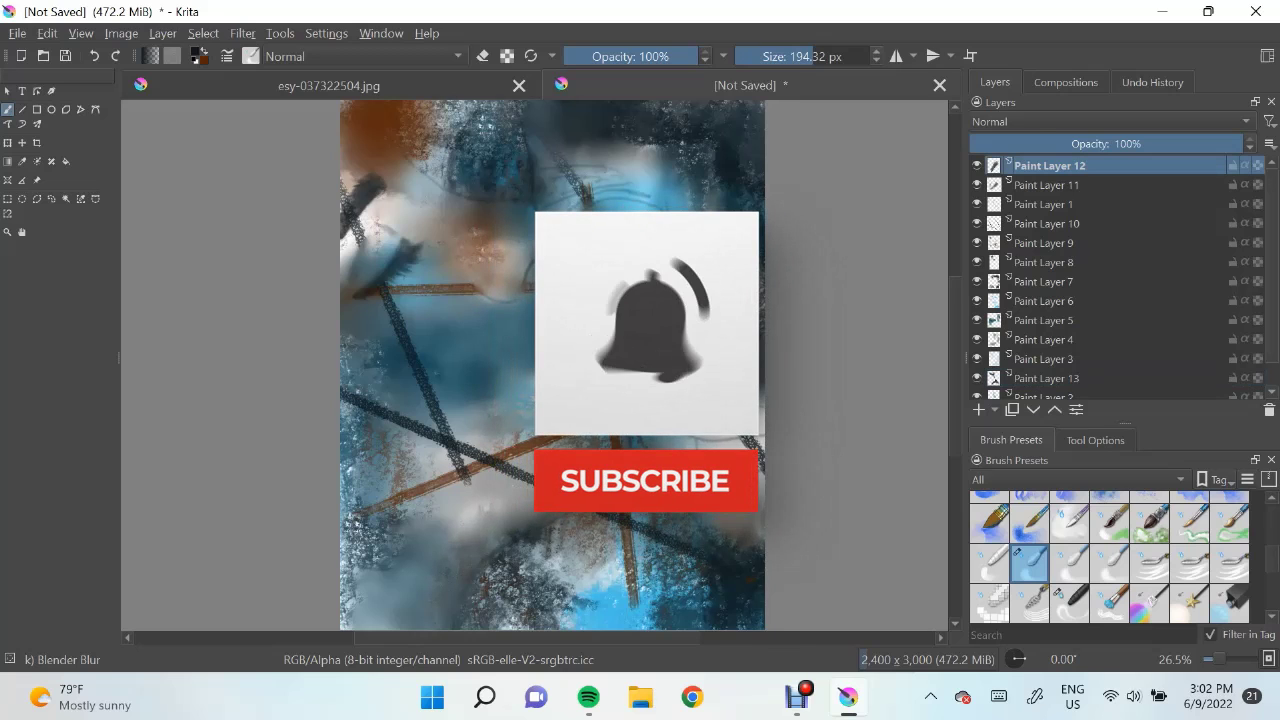
key("slash")
left_click_drag(486, 284, 526, 292)
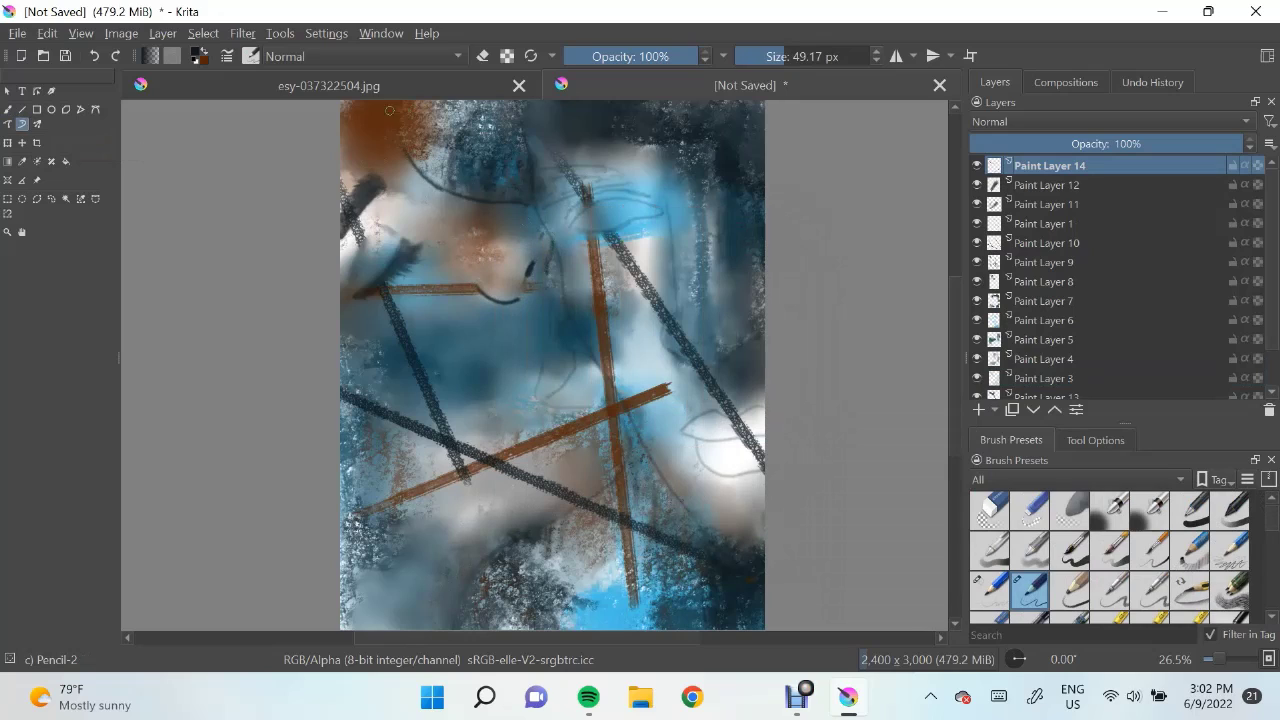
Alternate the Blender Blur and WaterC Spread presets to soften the nose marks
key("slash")
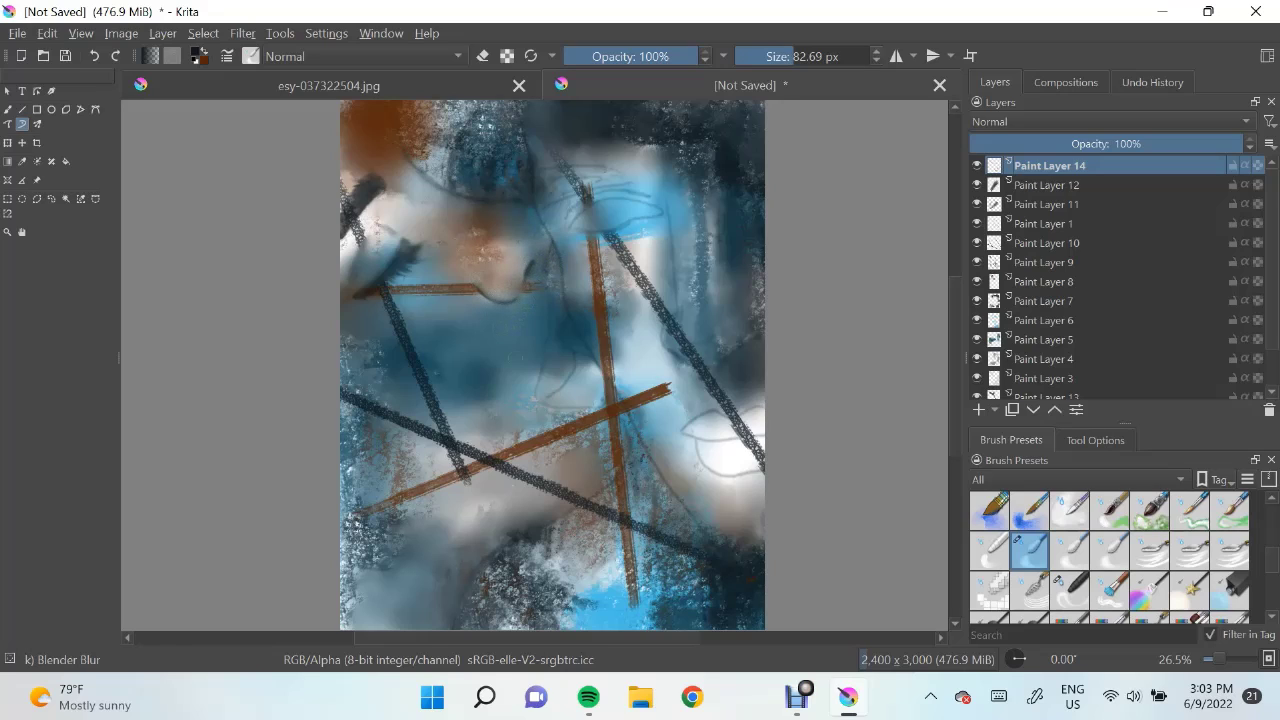
key("slash")
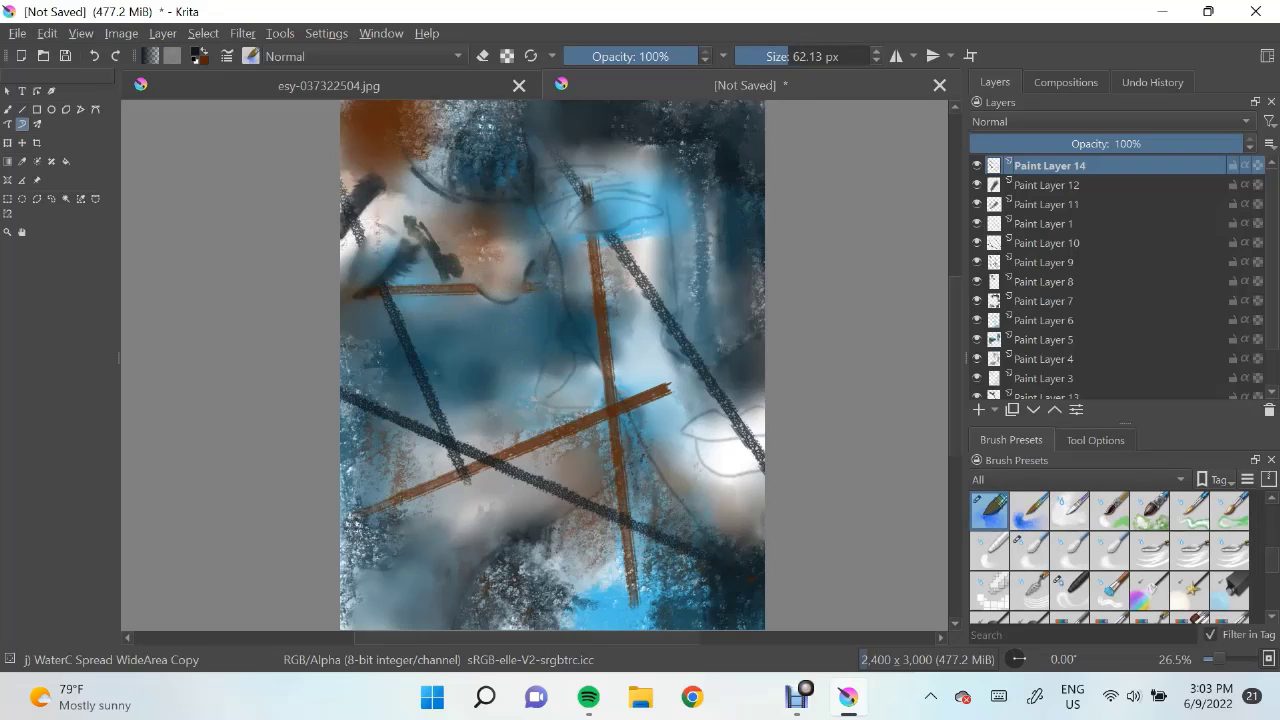
key("slash")
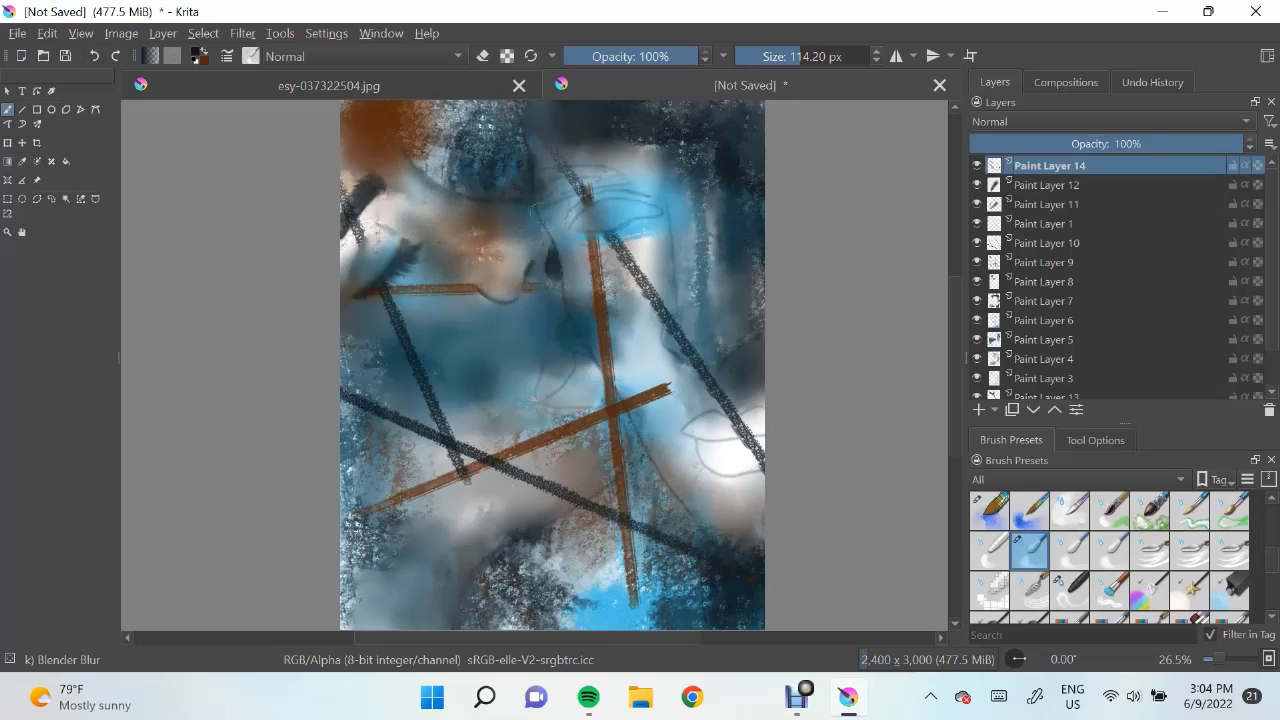
left_click(990, 510)
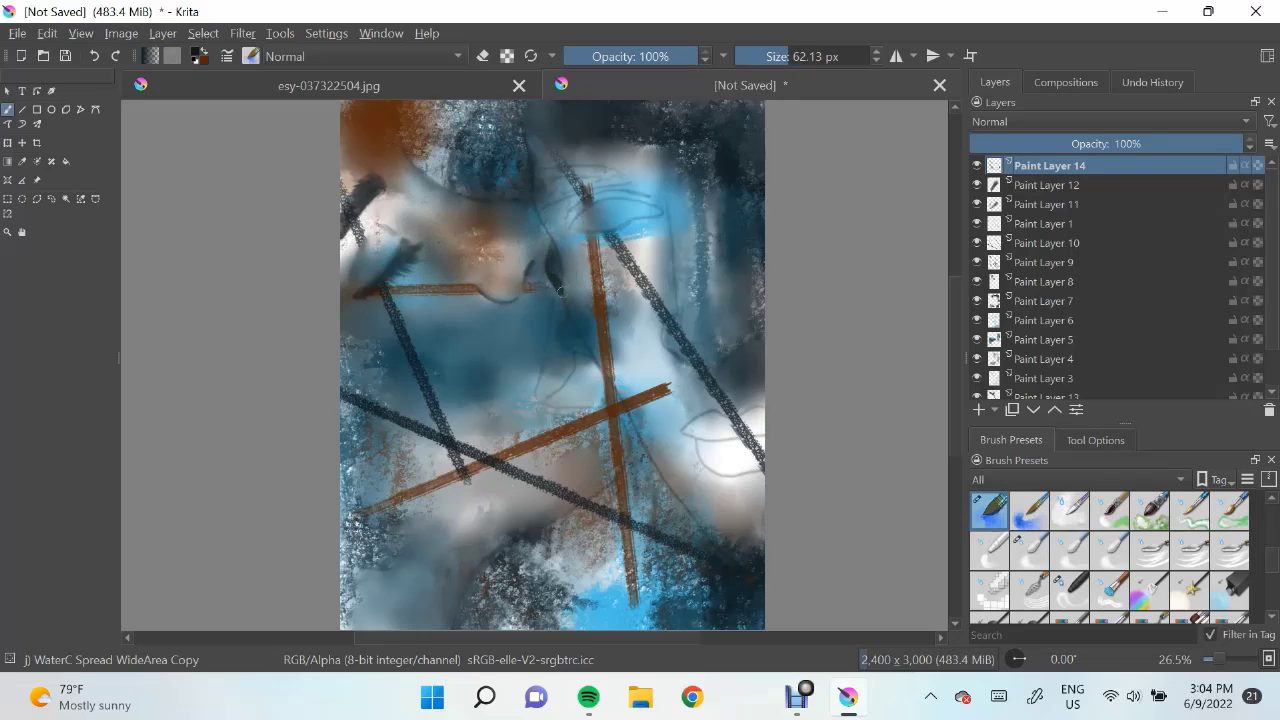
key("slash")
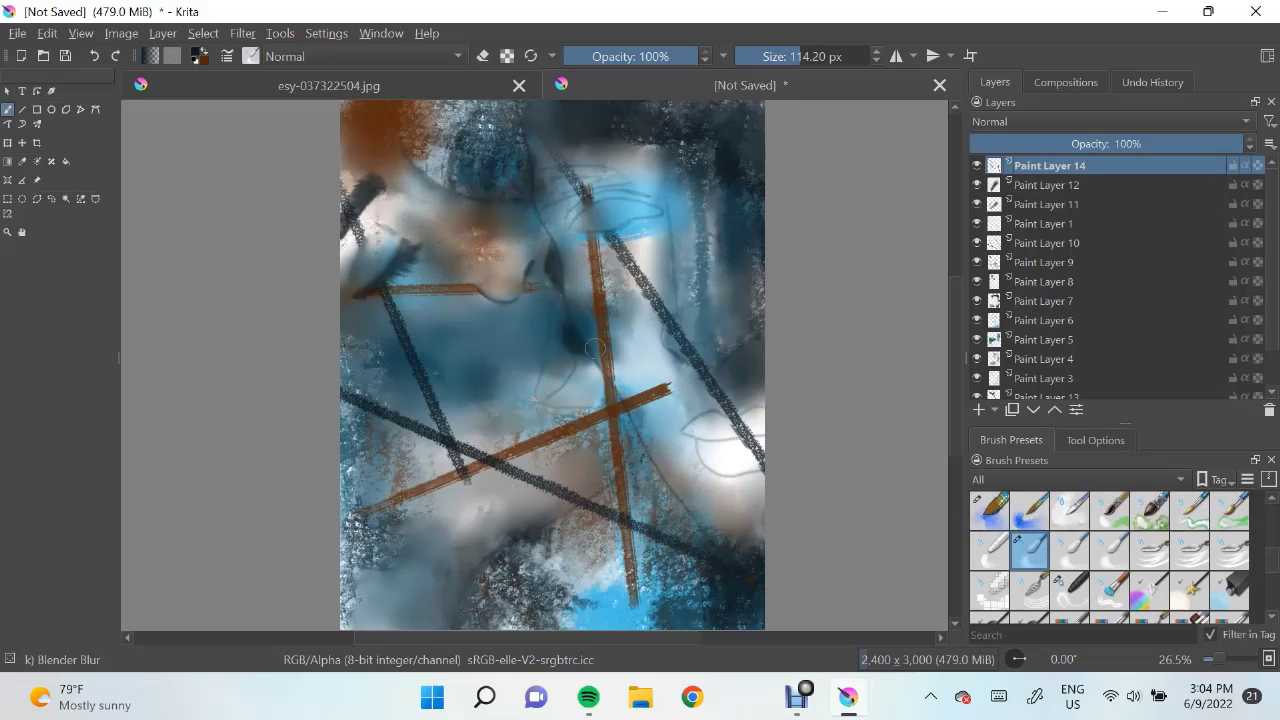
Soften a small right area, then add Paint Layer 15 and draw a dark pencil curve at centre
left_click_drag(594, 347, 575, 320)
scroll(1110, 555, "down", 3)
left_click(1030, 525)
key("Insert")
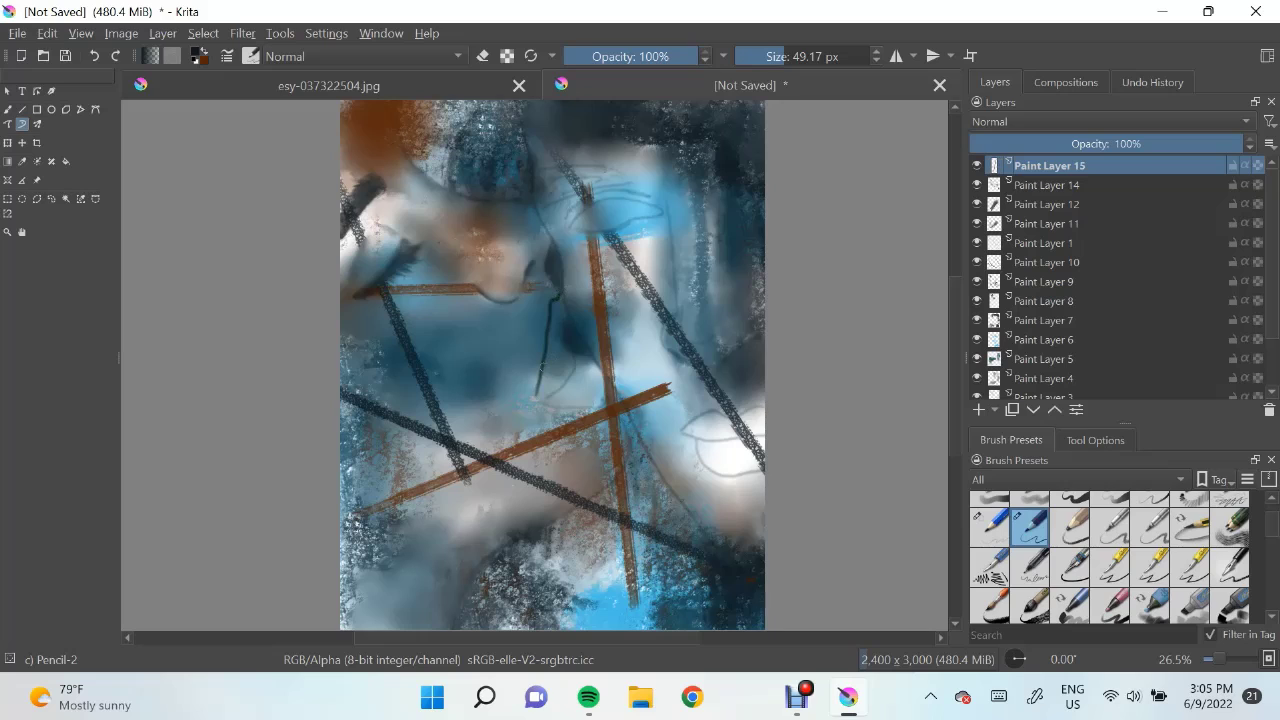
left_click_drag(542, 395, 612, 376)
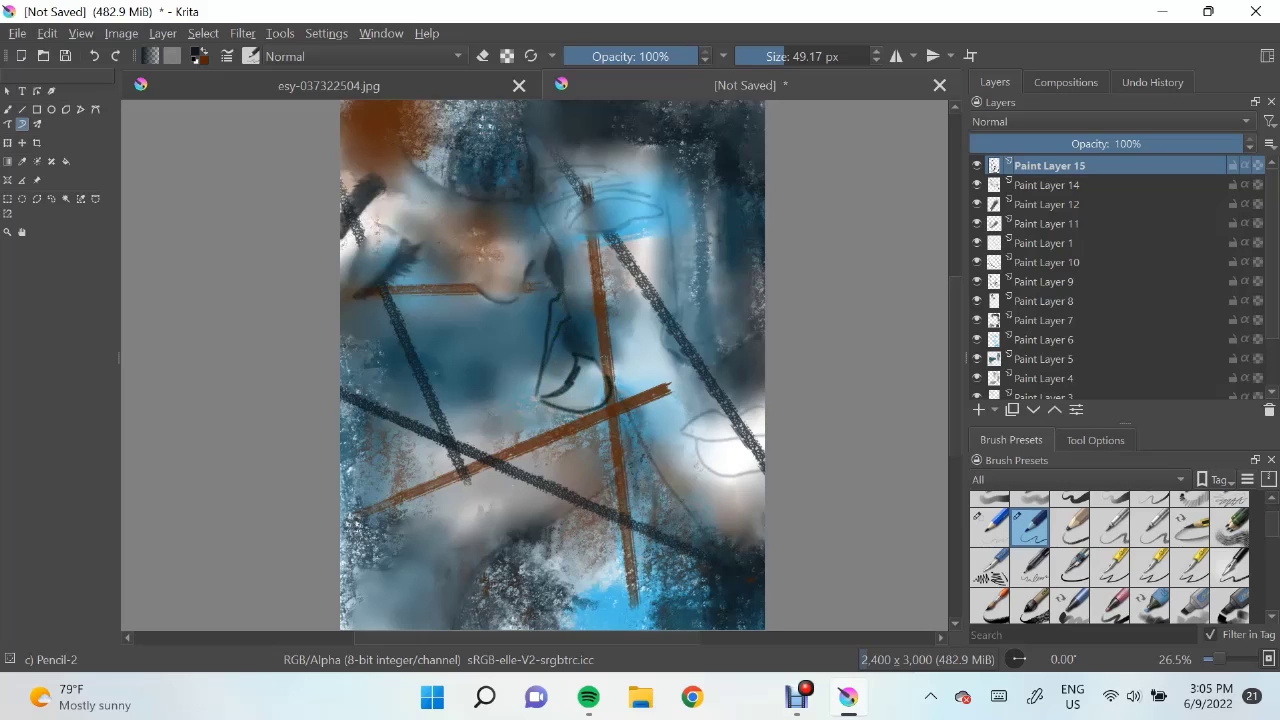
Pick the Blender Blur preset and return to Paint Layer 15 at a smaller brush size
left_click(1046, 281)
scroll(1110, 555, "down", 5)
left_click(1030, 603)
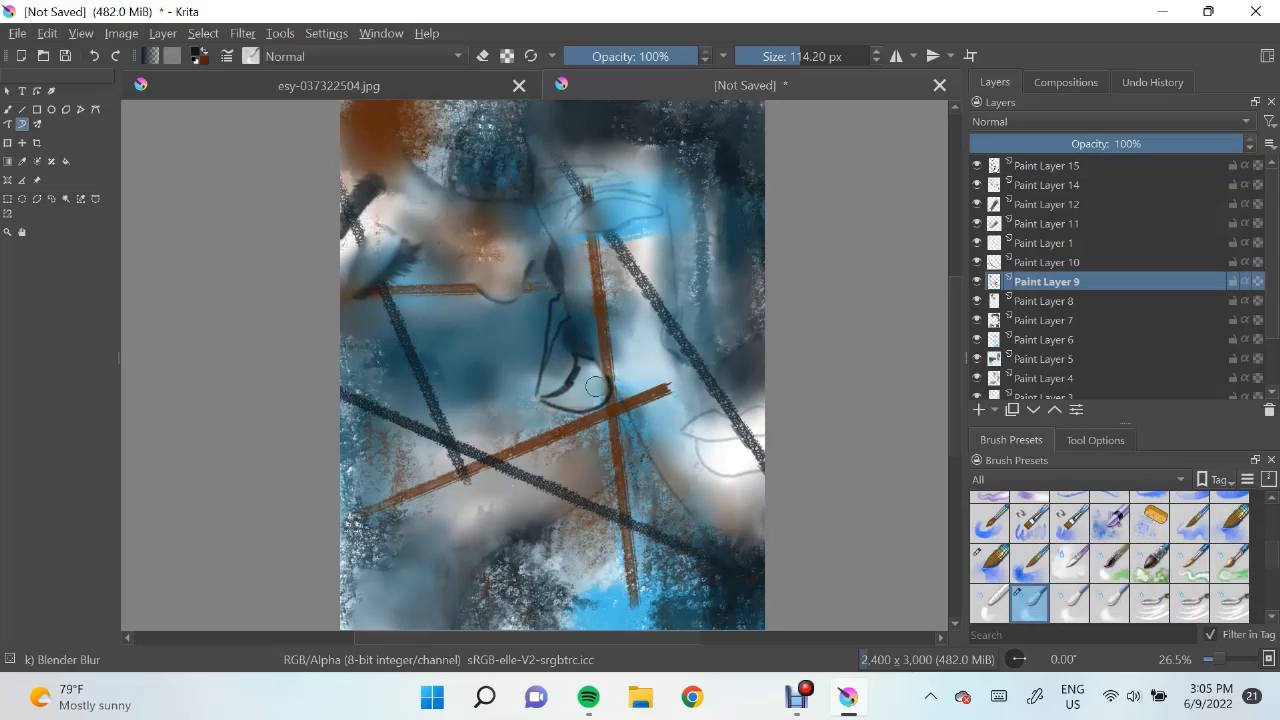
left_click(1046, 165)
left_click(8, 109)
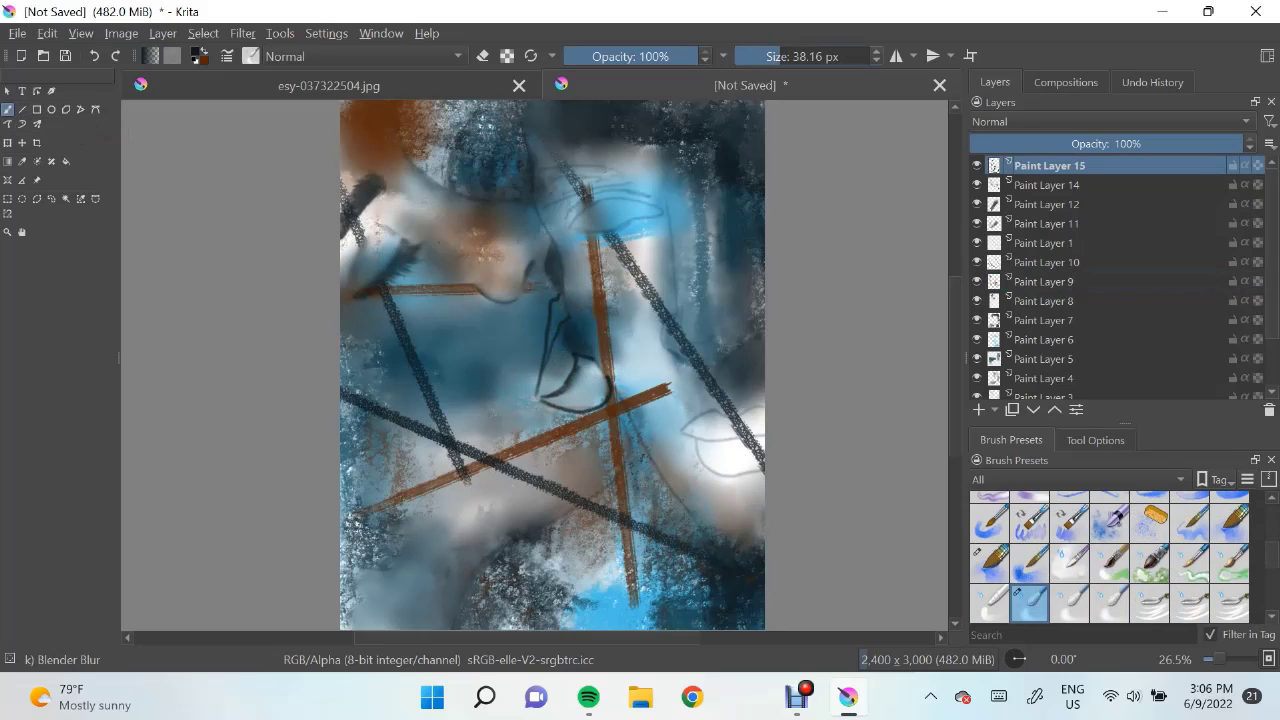
Smear the dark central shape with Blender Smear, then add Paint Layer 16 with Airbrush Soft
scroll(1110, 560, "down", 3)
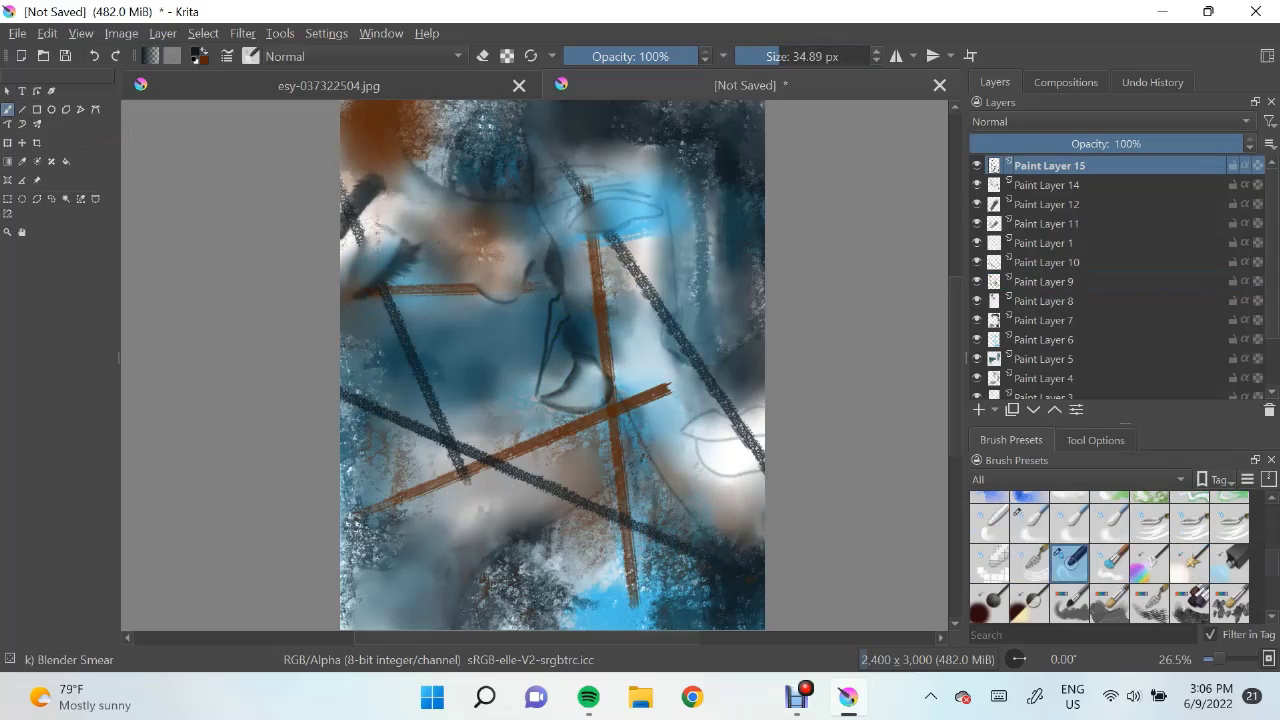
left_click(1070, 562)
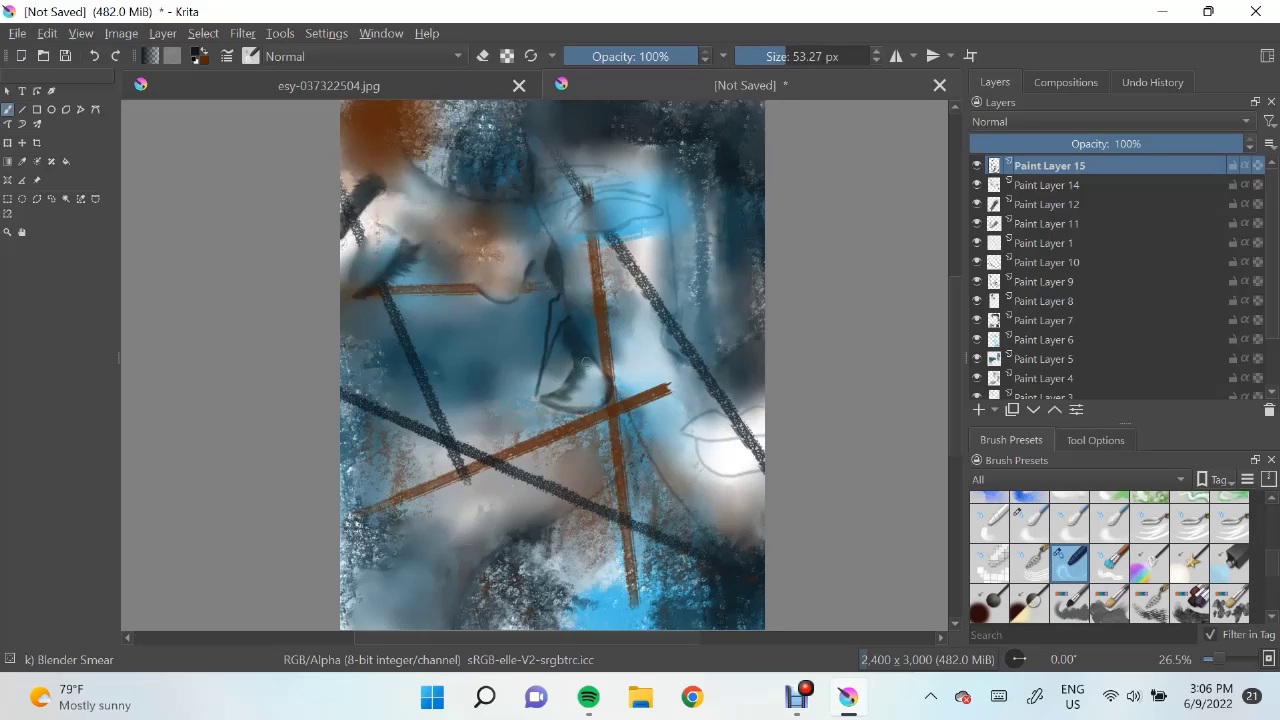
left_click_drag(575, 404, 597, 380)
key("slash")
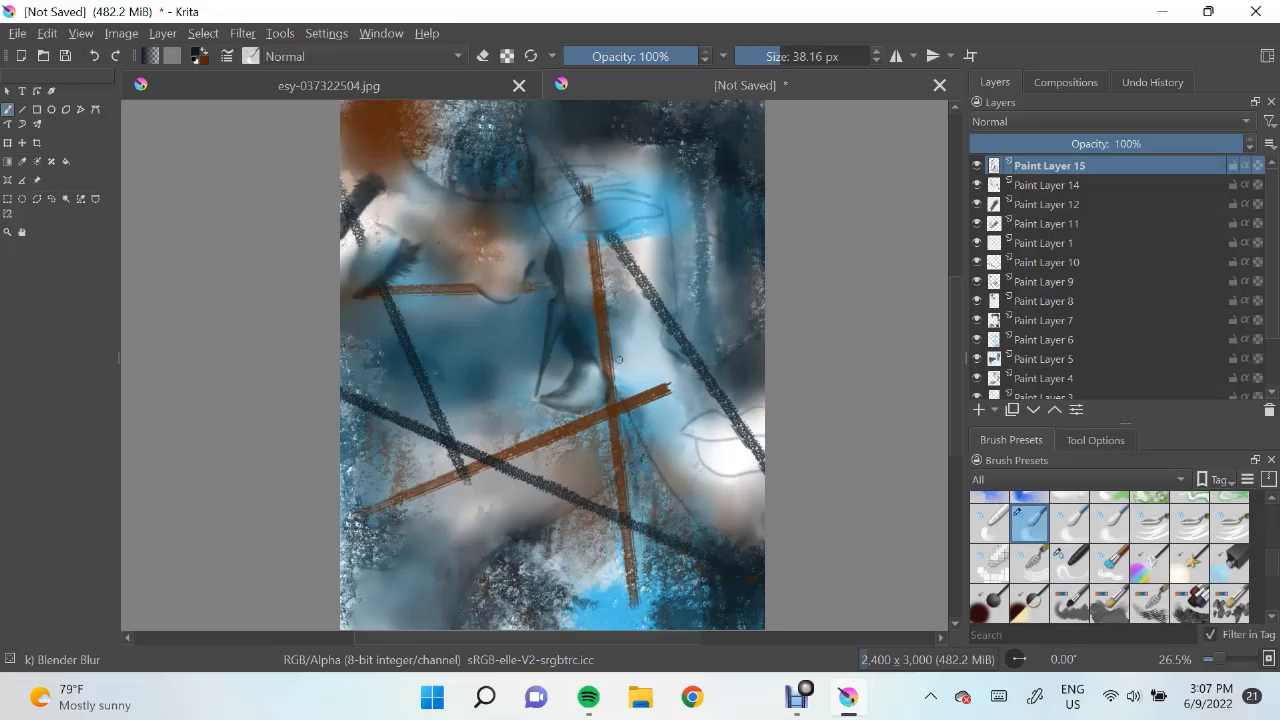
key("Insert")
key("period")
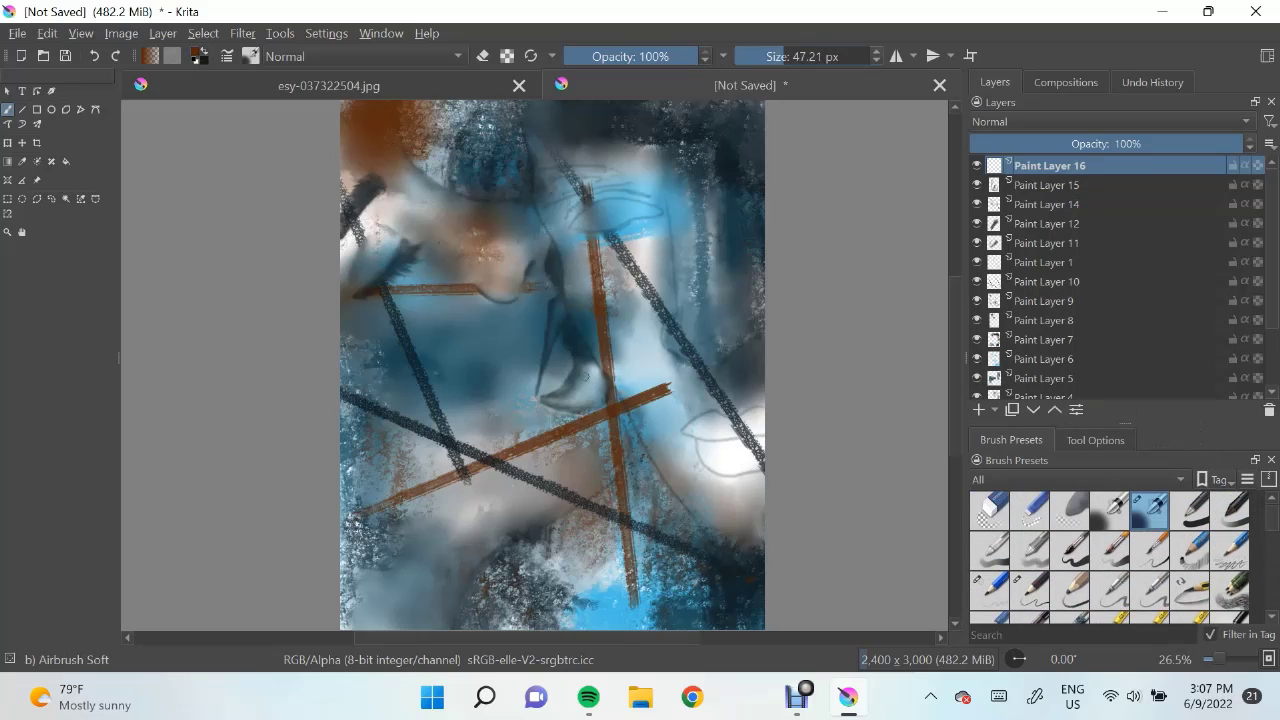
Darken the central shape with the soft airbrush, then step between Paint Layers 14 and 15
mouse_move(585, 379)
left_mouse_down()
mouse_move(590, 395)
mouse_move(599, 388)
left_mouse_up()
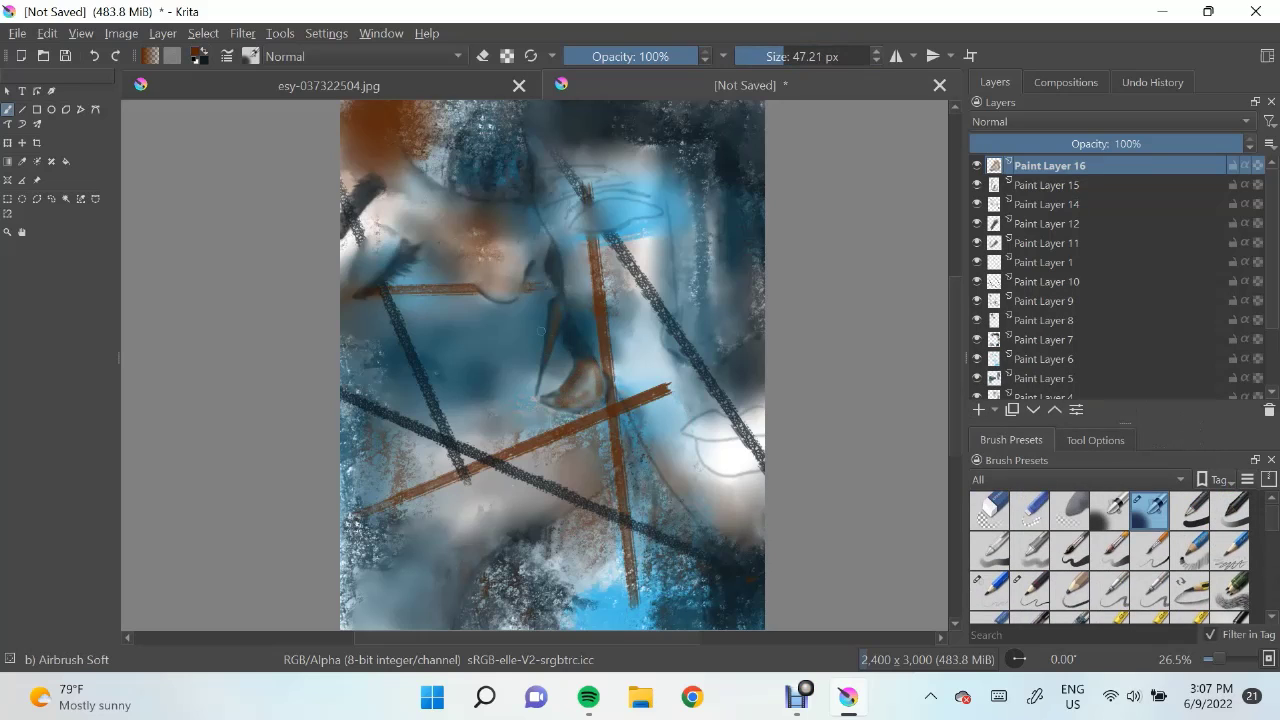
key("period")
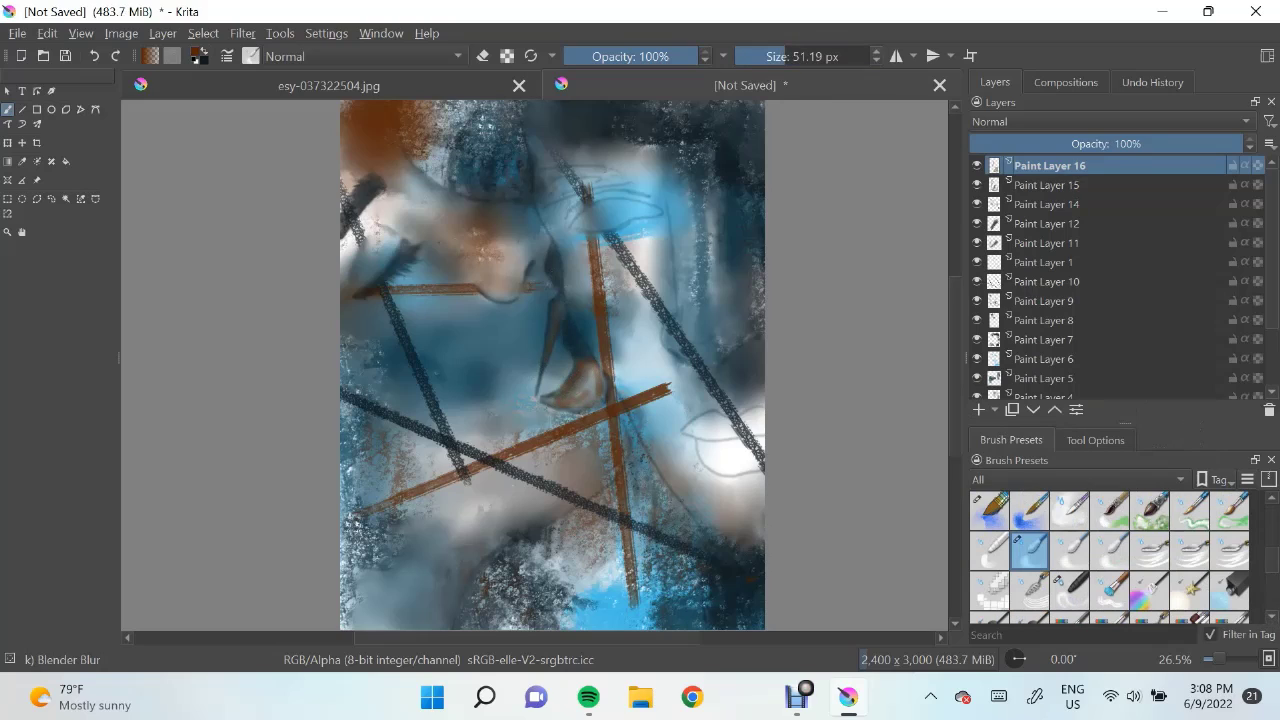
key("Page_Down")
key("Page_Down")
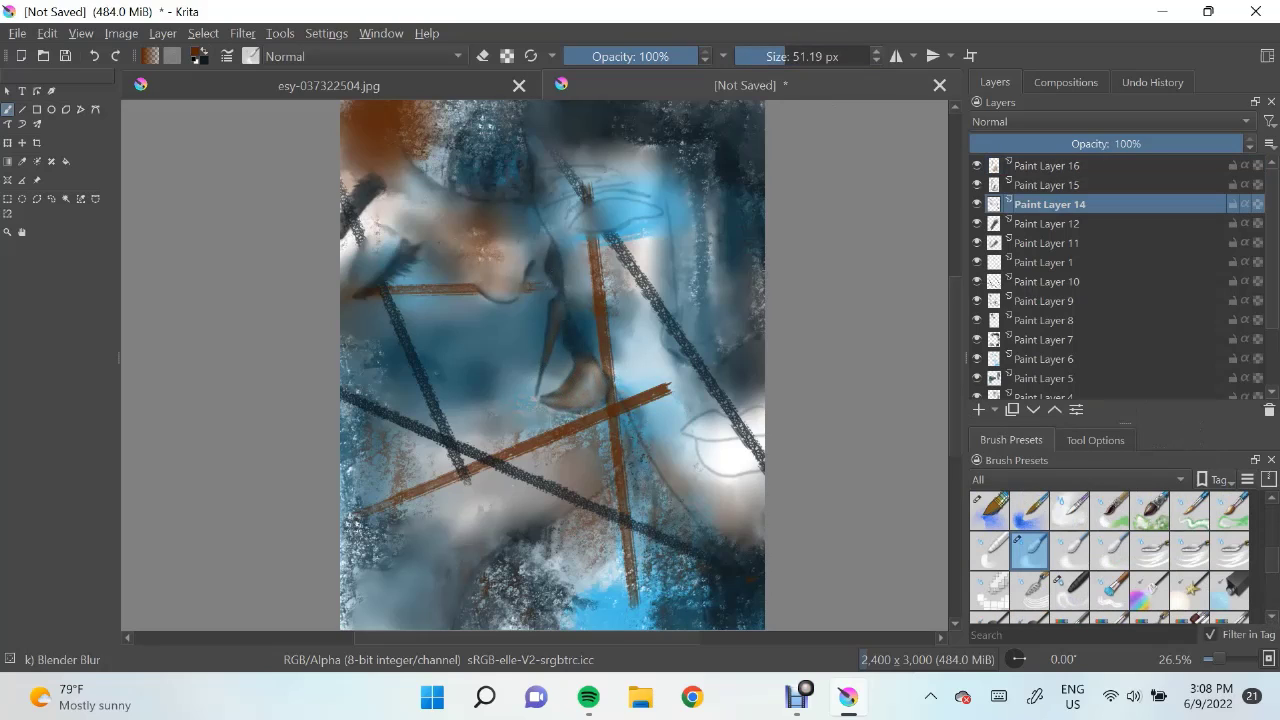
key("Page_Up")
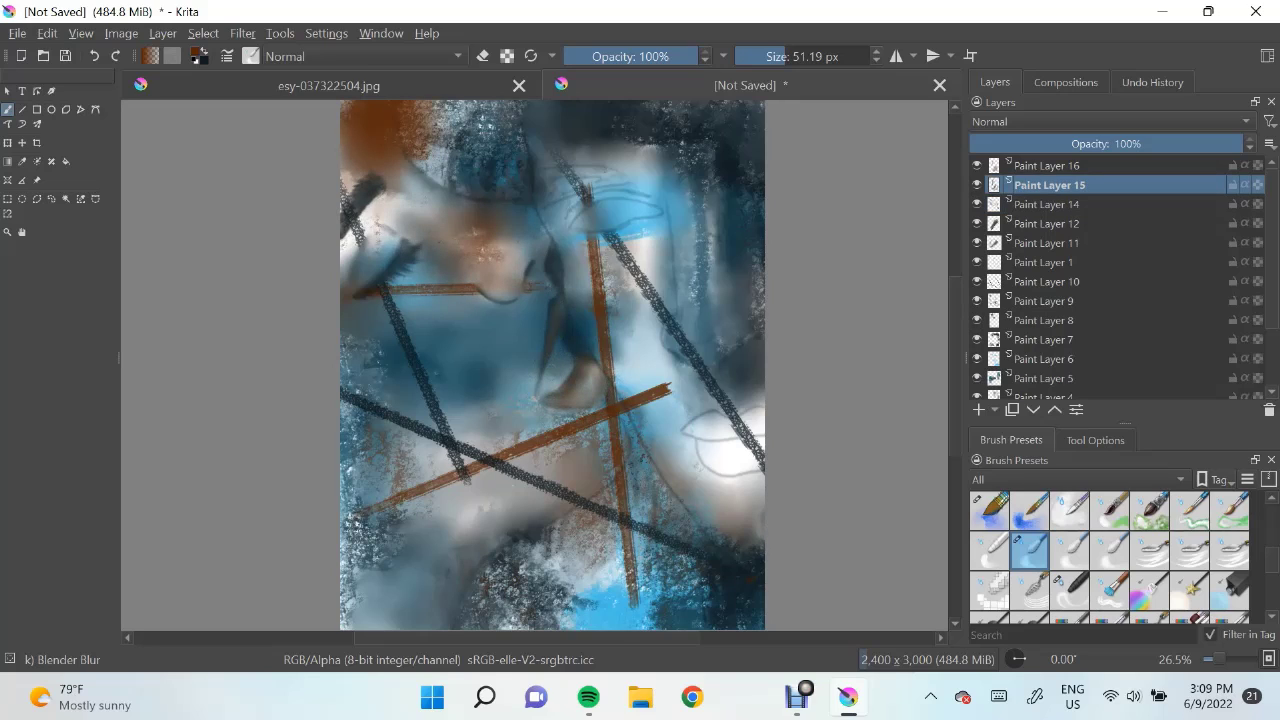
Add a new paint layer and blur the area around the nose
key("Insert")
key("period")
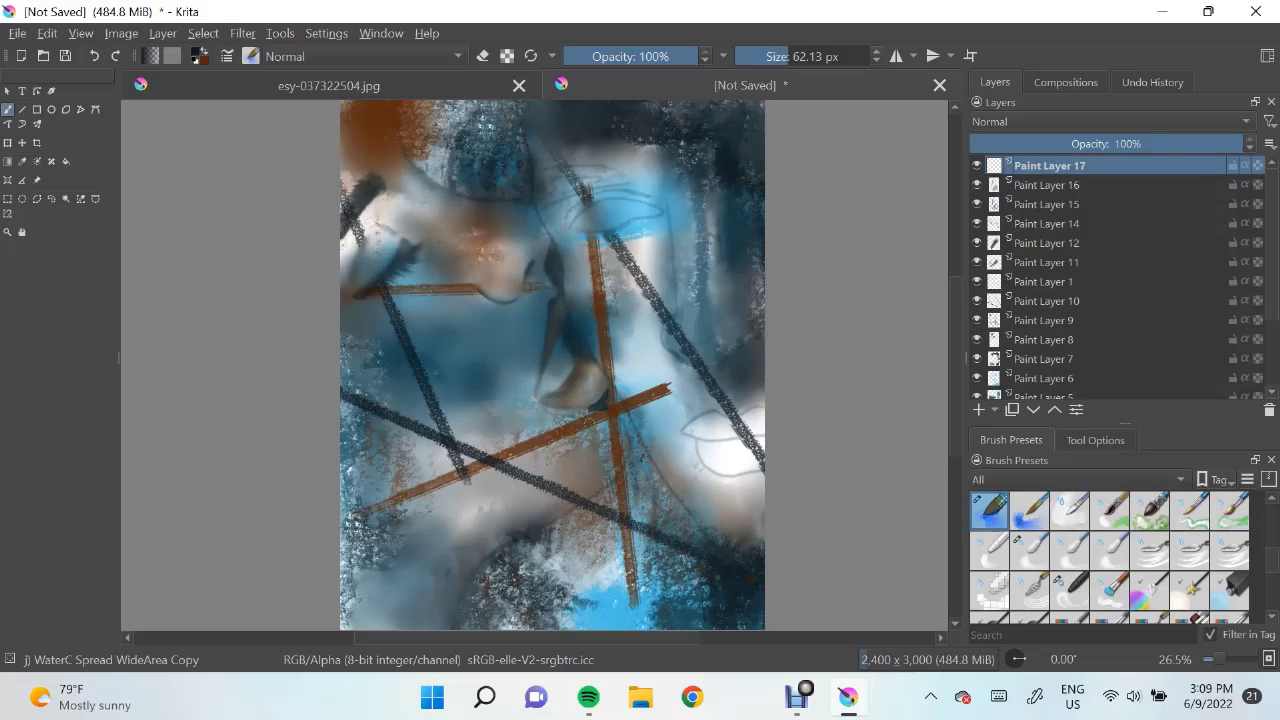
key("period")
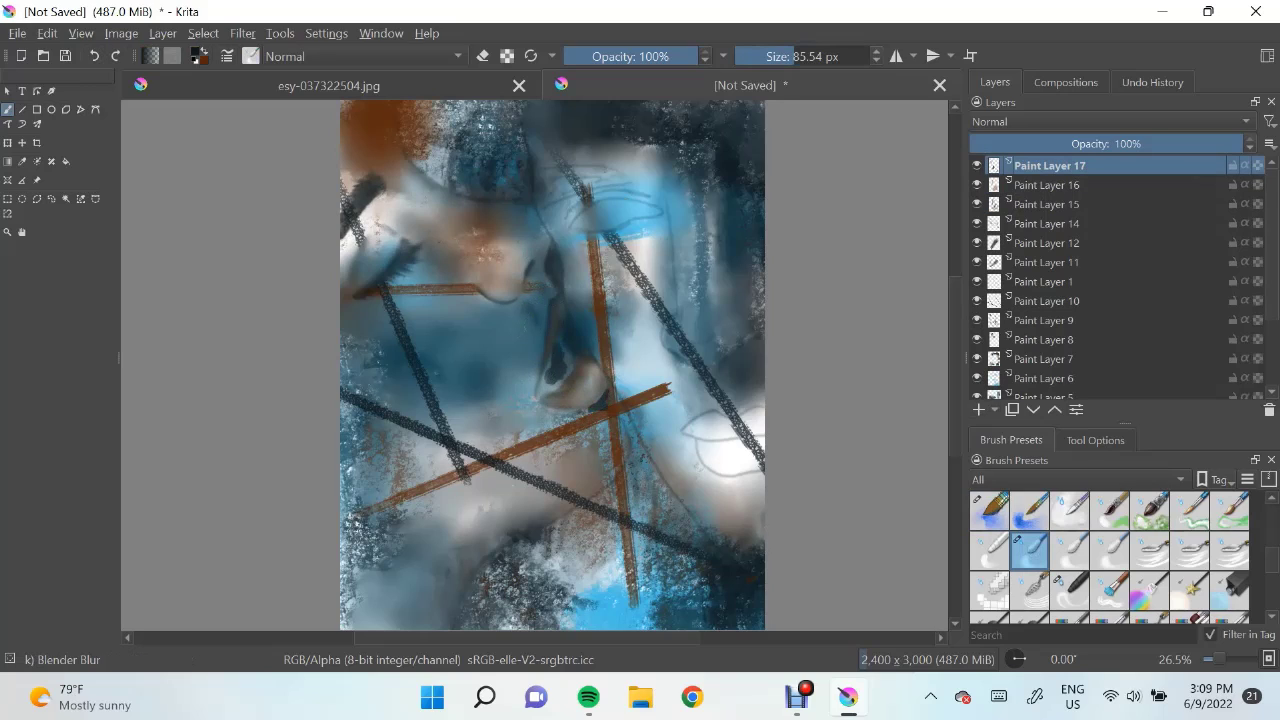
left_click_drag(558, 376, 604, 405)
Paint dark strokes at the lower left and blur them into grey with a large blur brush
key("comma")
mouse_move(550, 510)
left_mouse_down()
mouse_move(465, 550)
mouse_move(355, 530)
left_mouse_up()
key("period")
left_click_drag(481, 521, 370, 535)
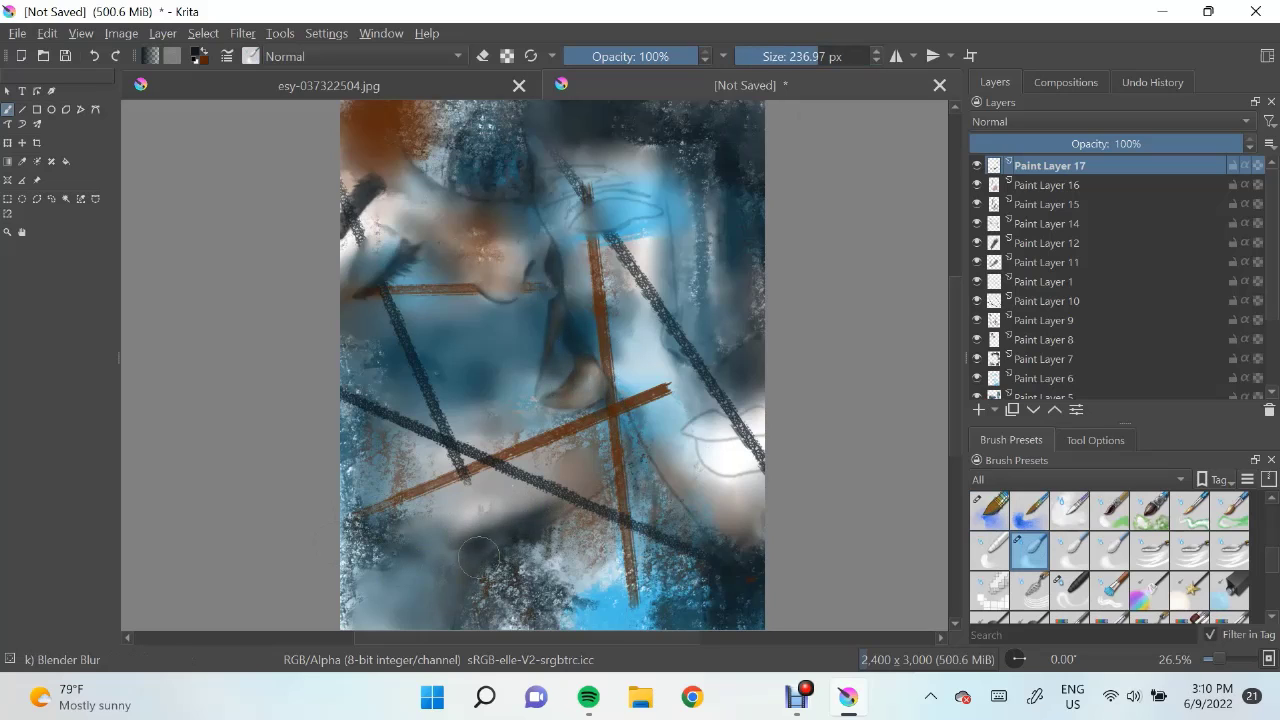
left_click_drag(540, 505, 340, 505)
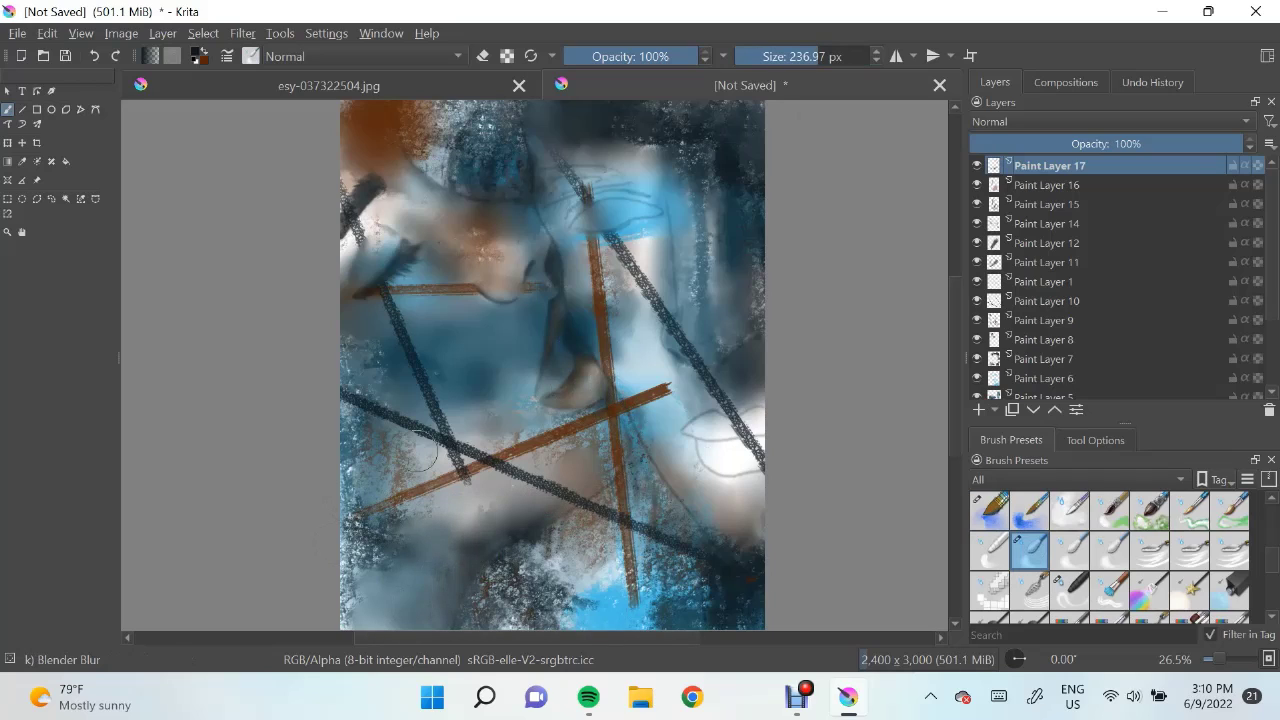
Add a layer above Paint Layer 10 and paint dark watercolour strokes near the canvas centre
key("Insert")
left_click(990, 510)
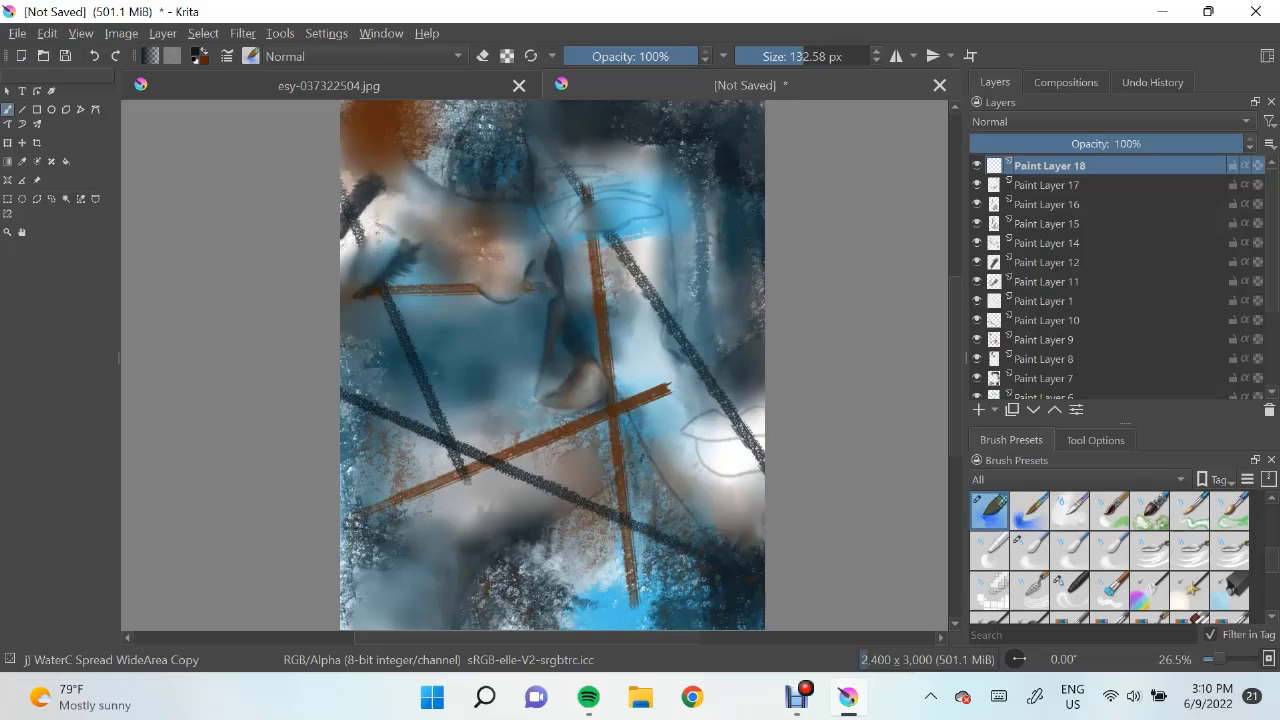
left_click(1046, 320)
key("Insert")
left_click_drag(565, 515, 650, 480)
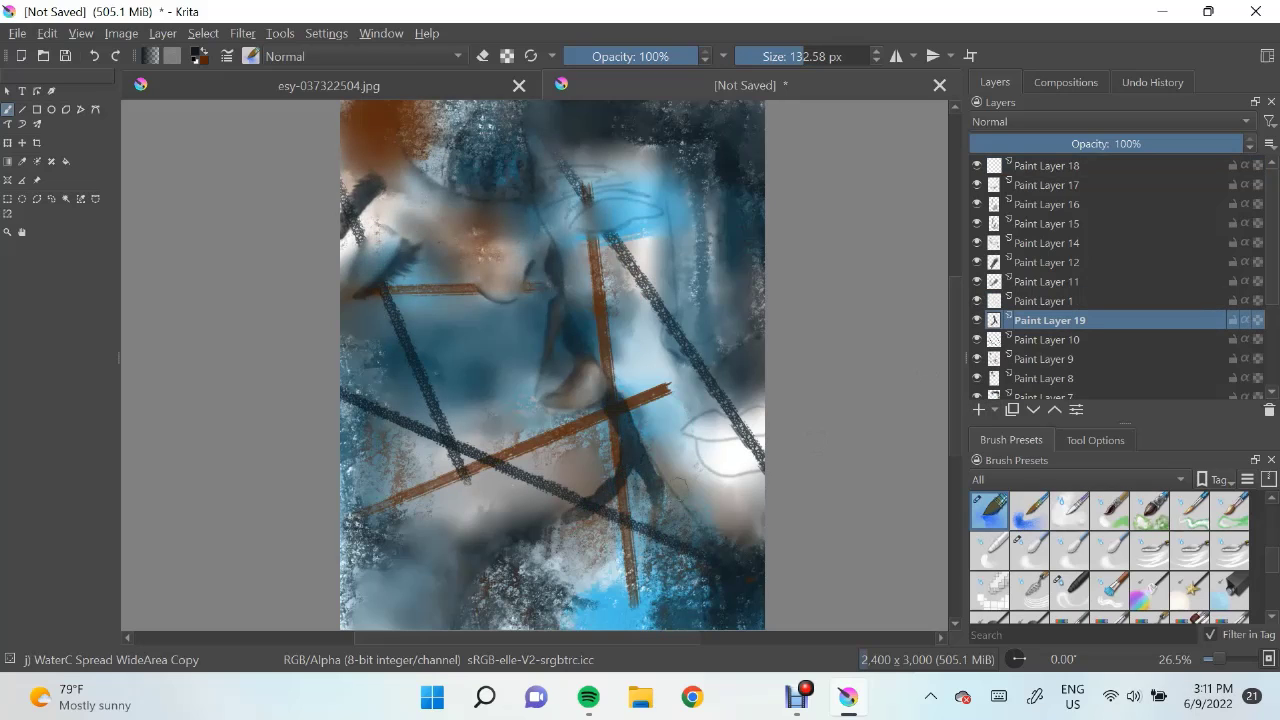
key("slash")
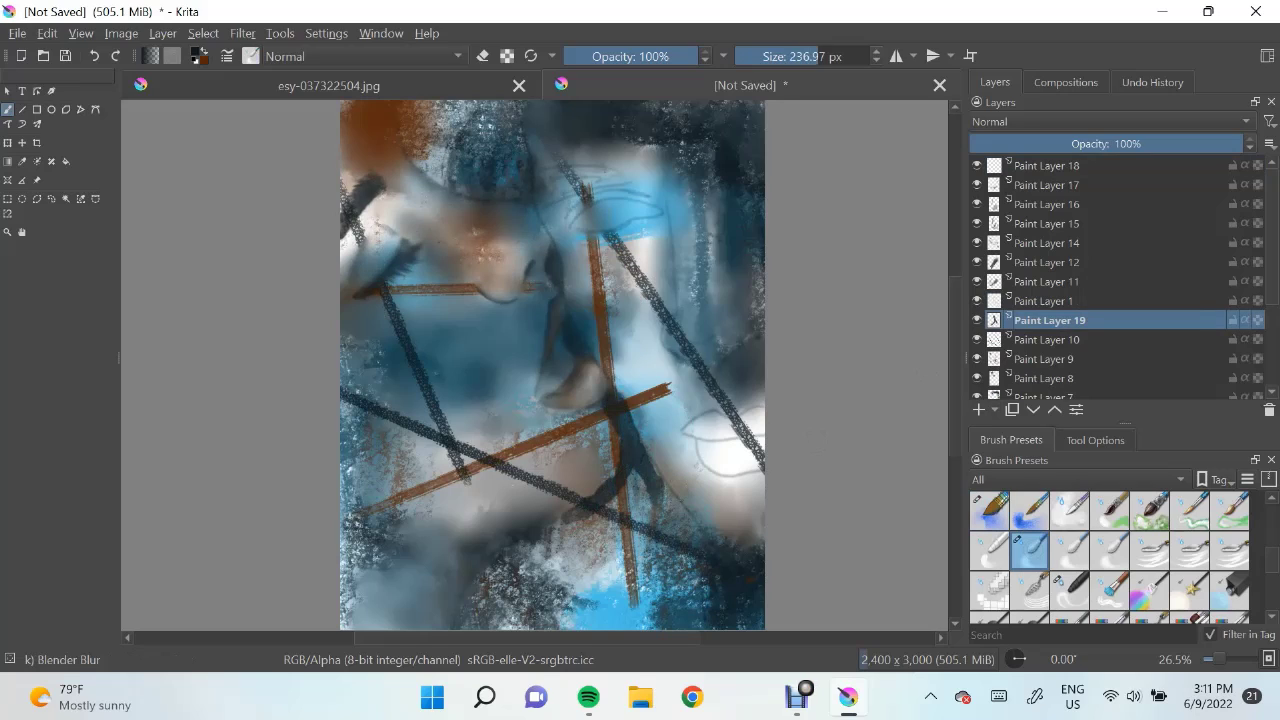
Add a new layer and dab Dry Bristles Eroded texture at about 460 px mid-left and along the bottom
left_click(1046, 165)
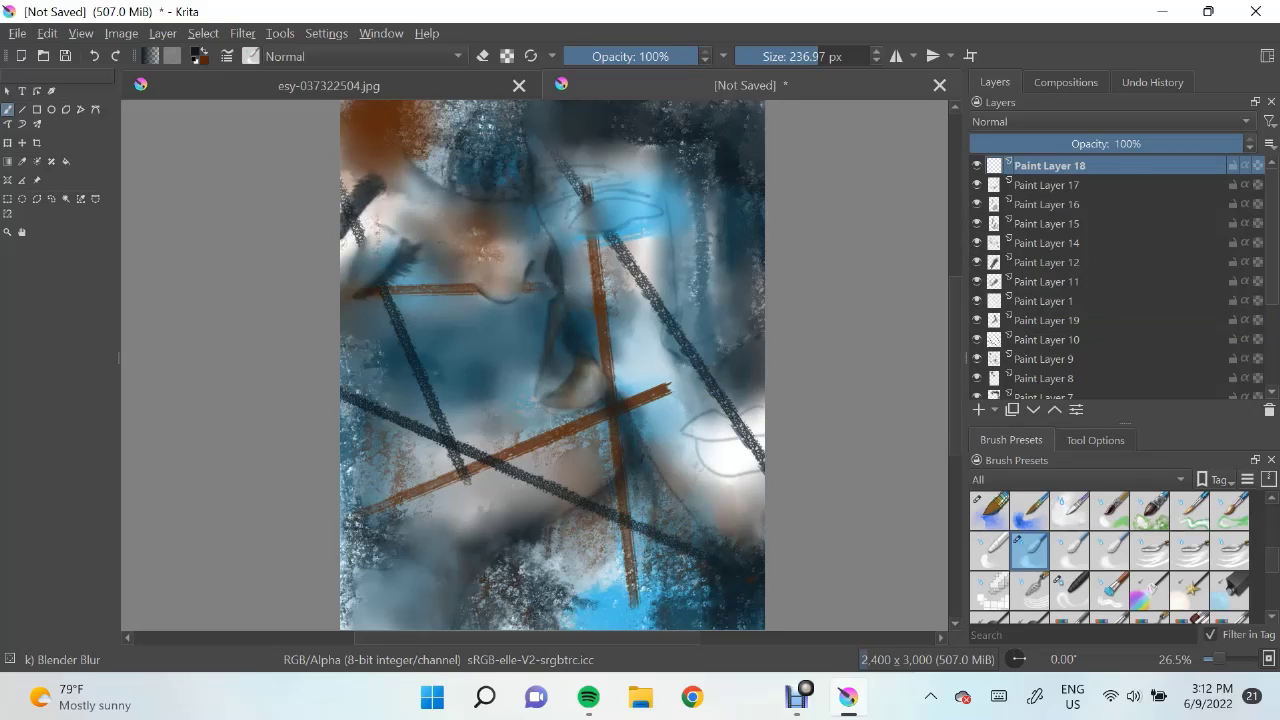
key("Insert")
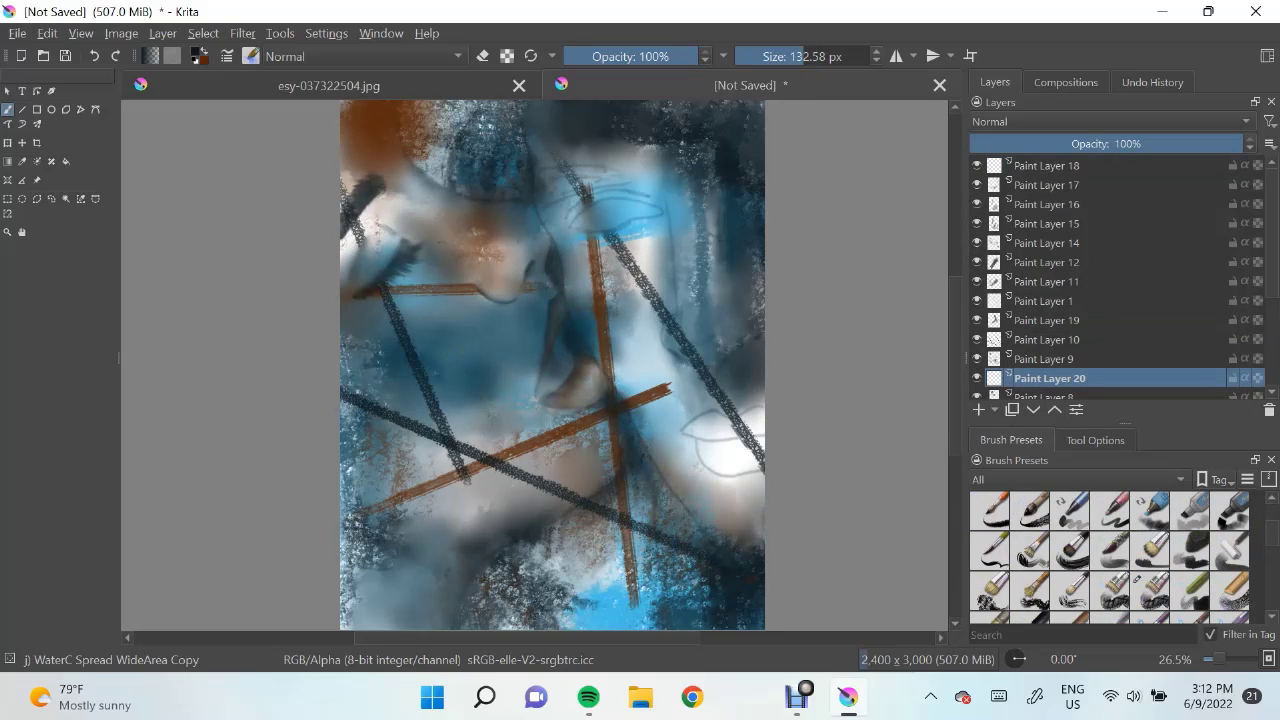
key("slash")
left_click_drag(411, 360, 480, 440)
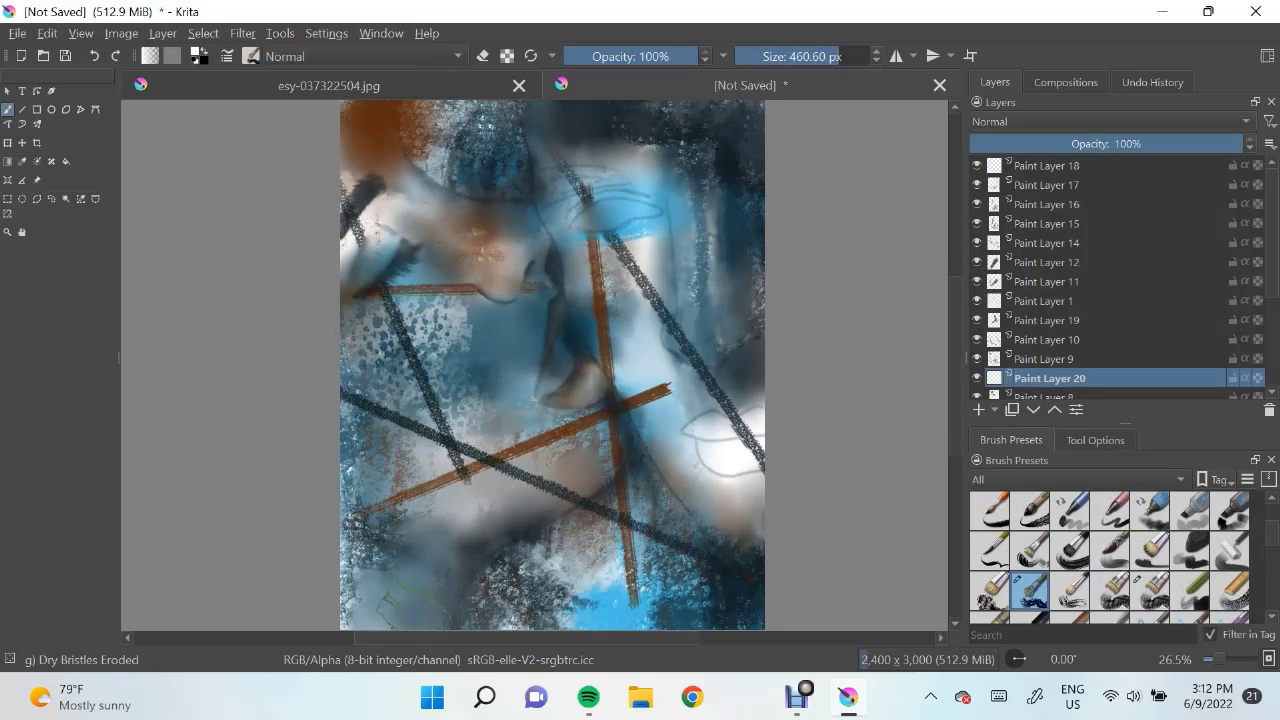
left_click_drag(360, 605, 545, 600)
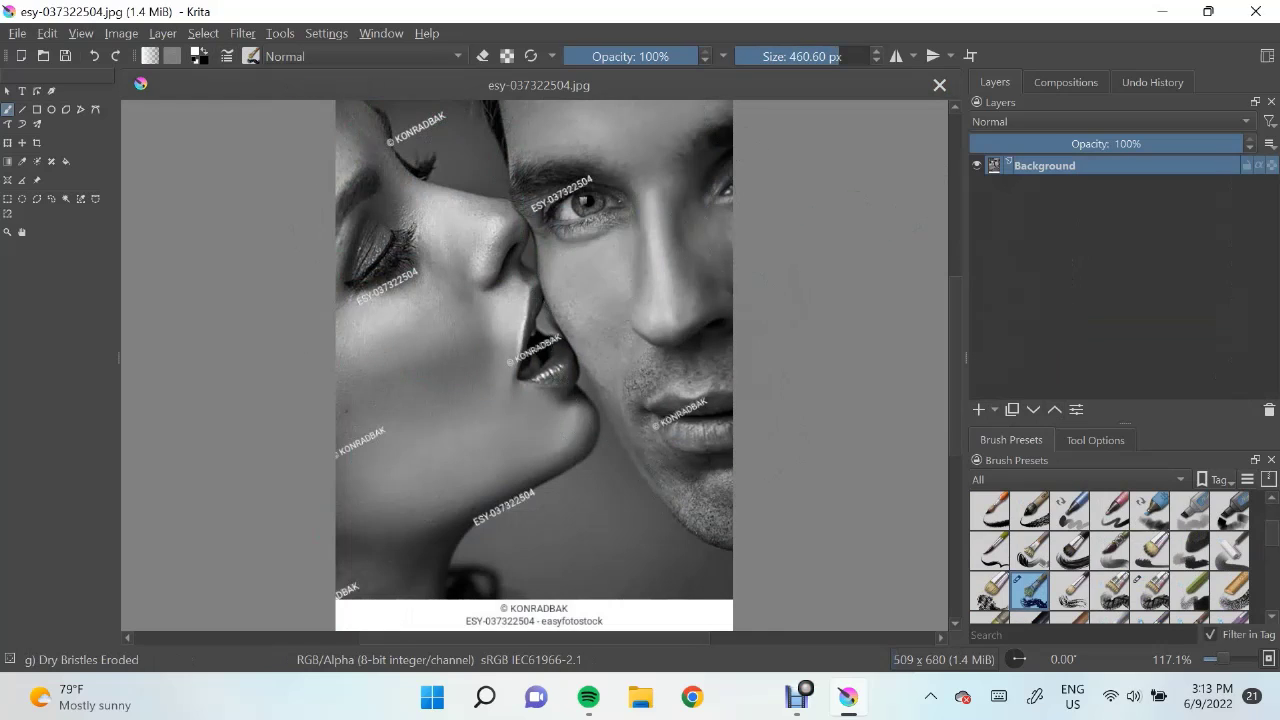
Close the reference photo with Ctrl+W and browse Open Recent and Sessions to return to the painting
key("ctrl+w")
left_click(17, 33)
mouse_move(65, 98)
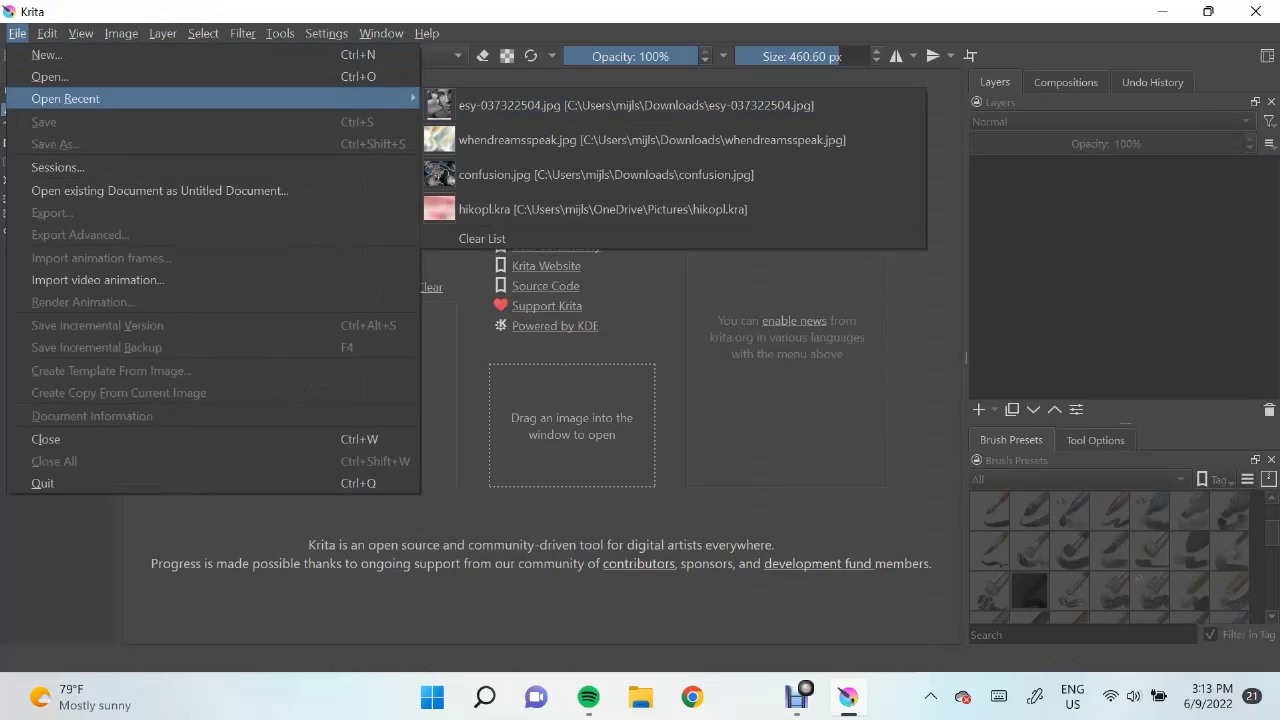
left_click(57, 167)
left_click(717, 400)
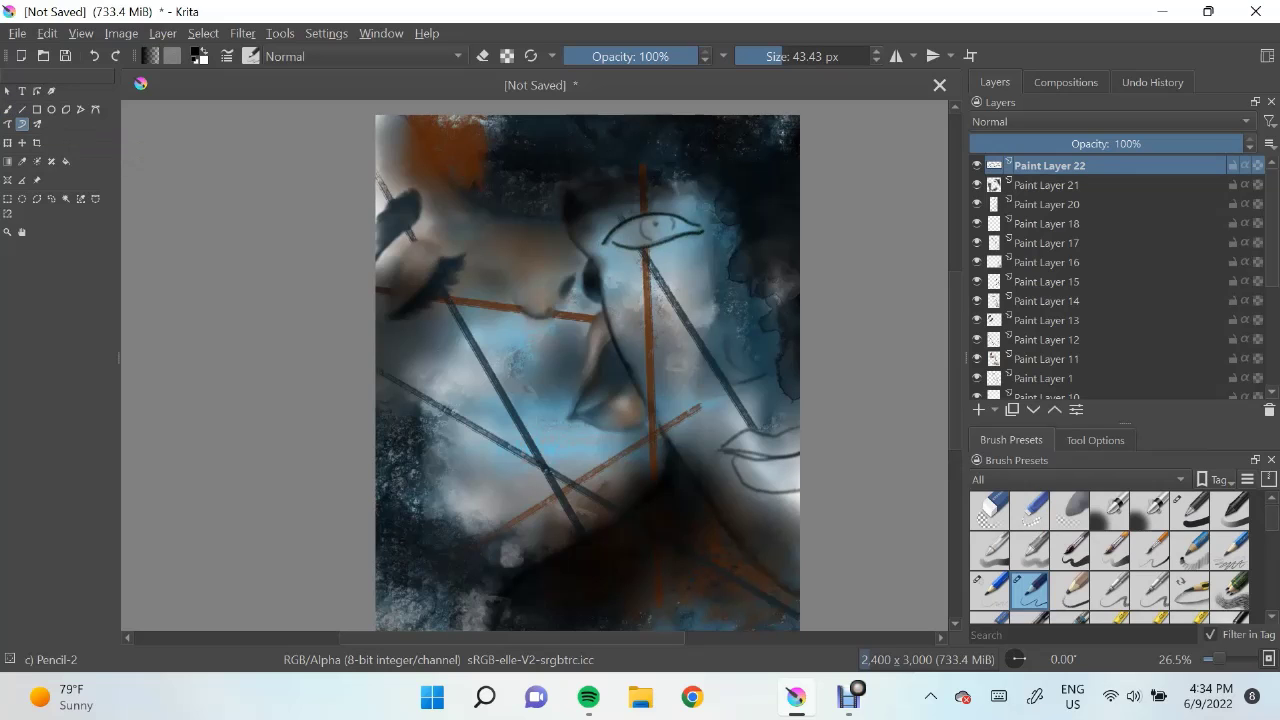
Soften the eye's outer corner, then paint and blend dark watercolour left and right of the eye
scroll(1110, 555, "down", 3)
left_click(1030, 550)
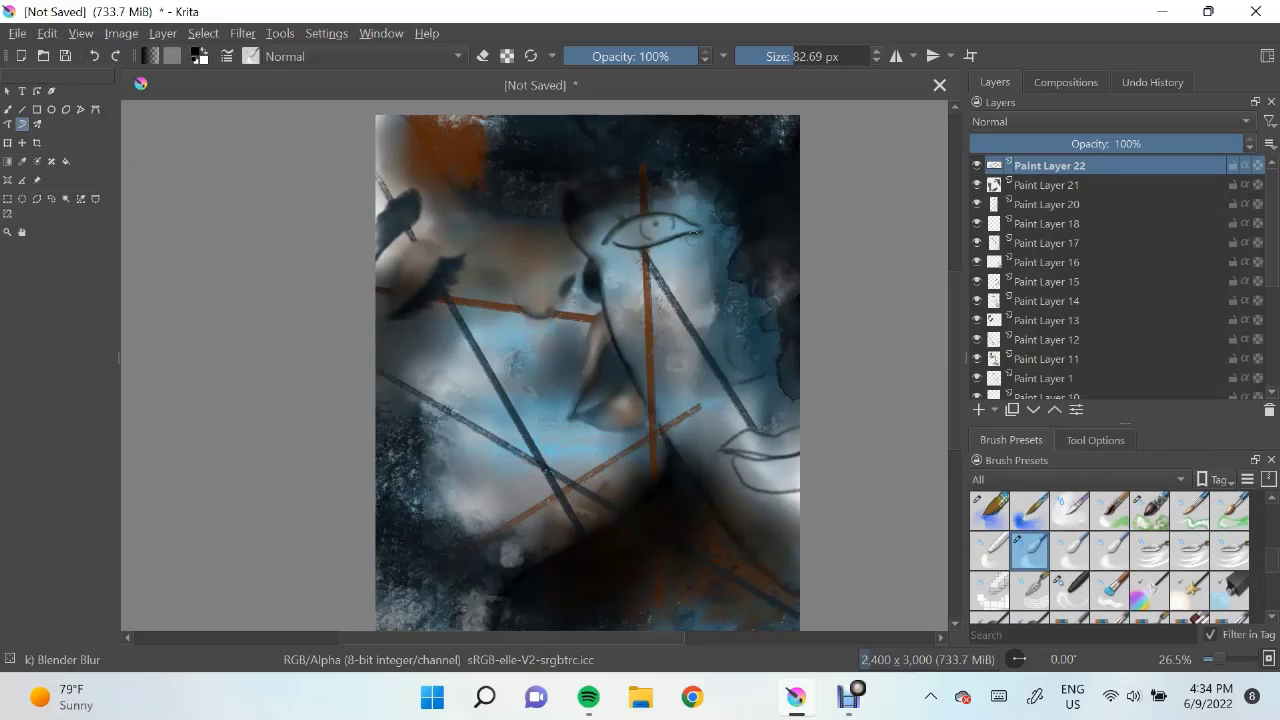
left_click_drag(692, 236, 625, 244)
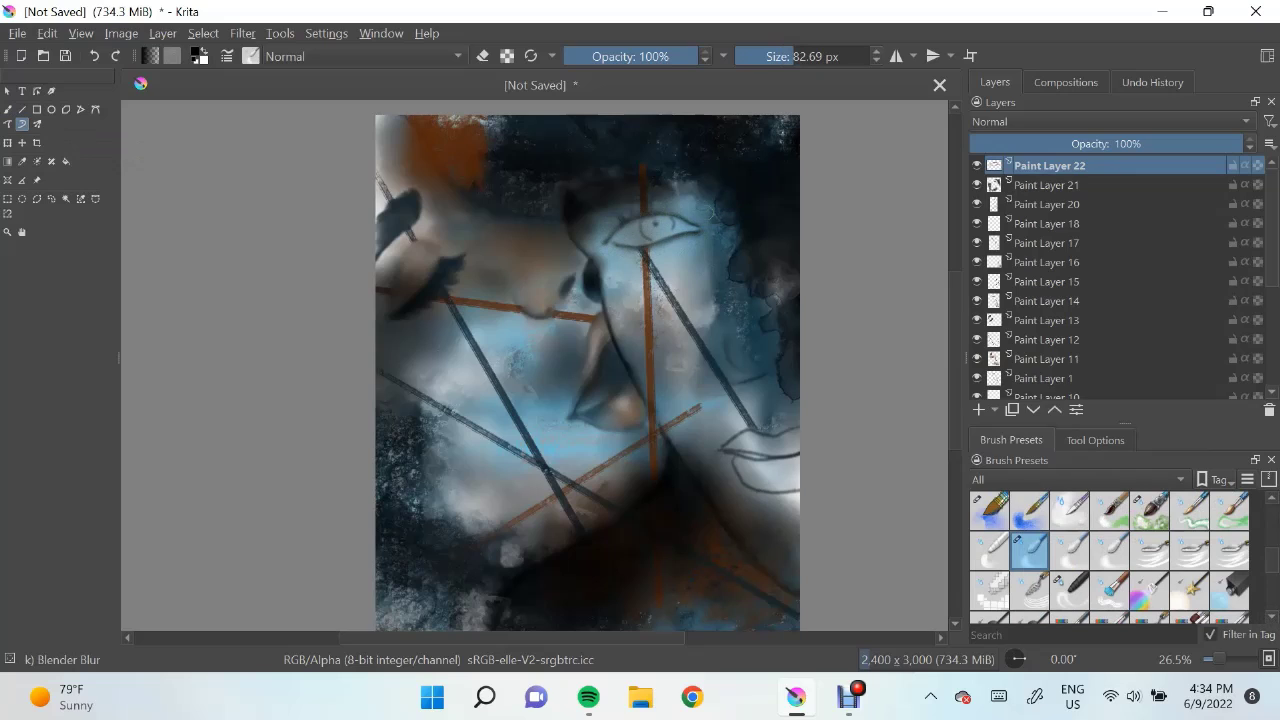
left_click_drag(602, 228, 595, 250)
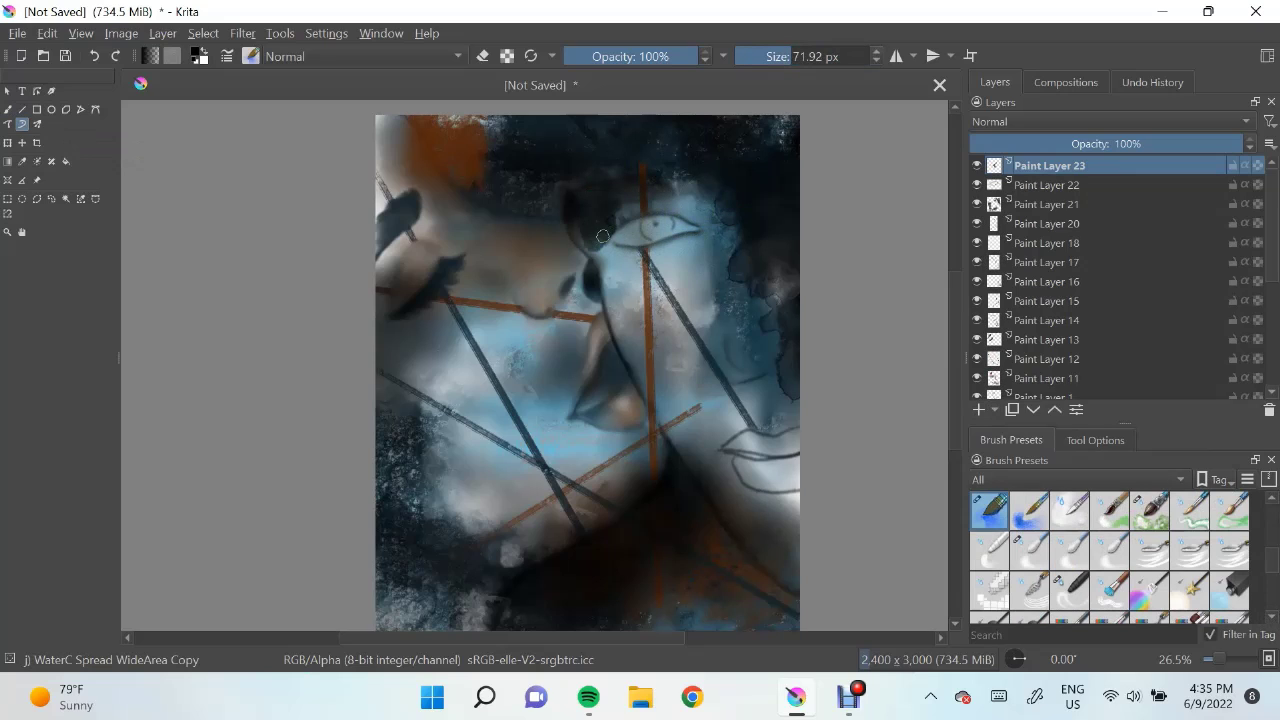
left_click_drag(690, 205, 712, 345)
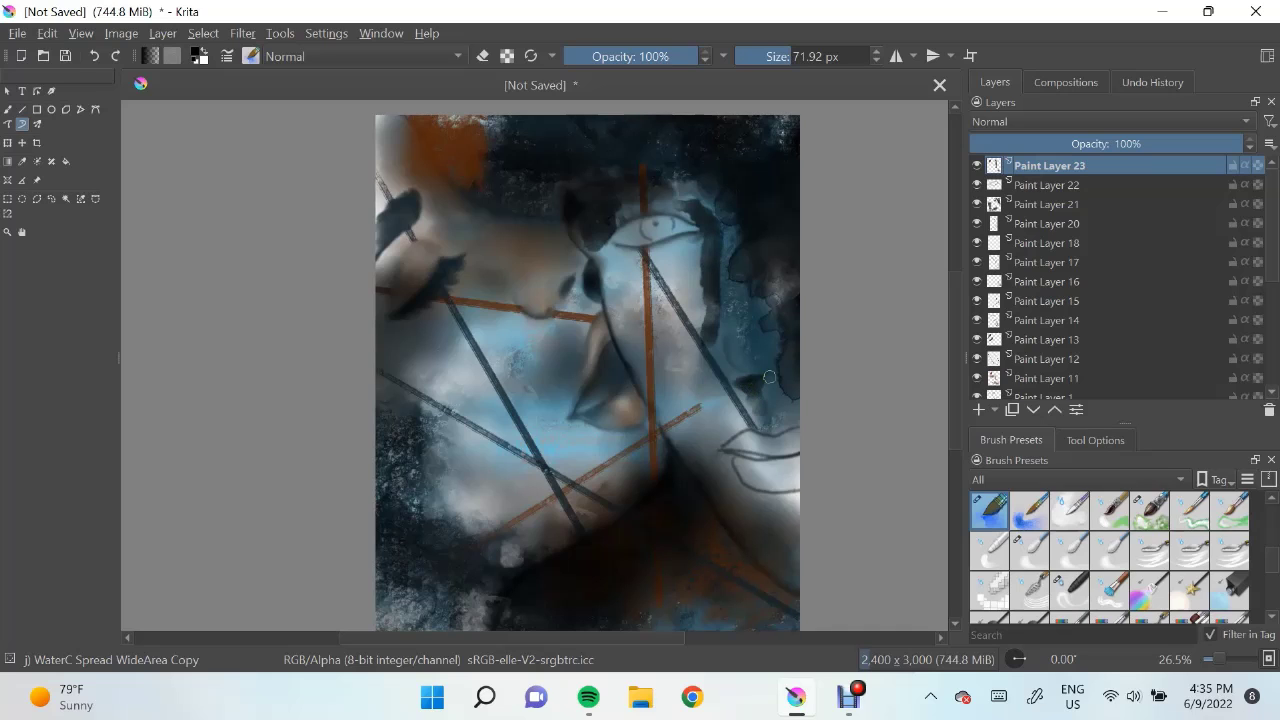
left_click(1030, 549)
left_click_drag(700, 258, 712, 360)
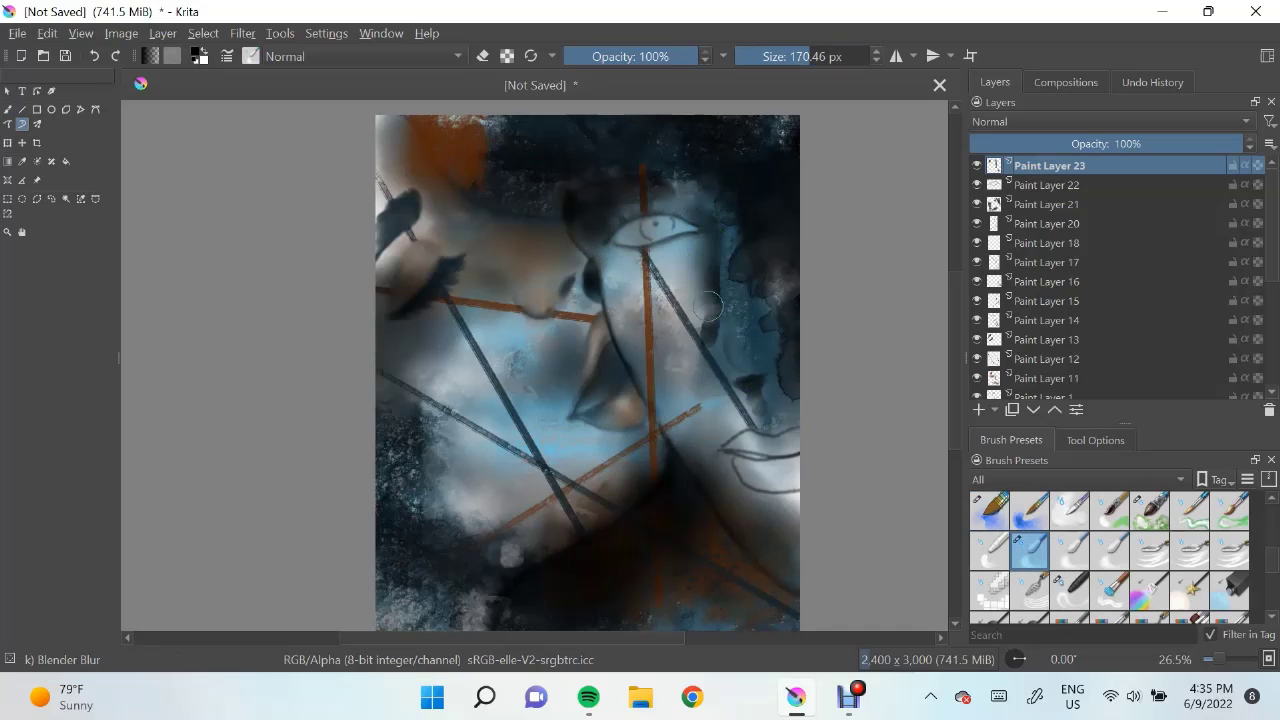
On a new layer, draw a dark Pencil-2 line right of the eye and smooth it
key("Insert")
left_click_drag(717, 248, 778, 372)
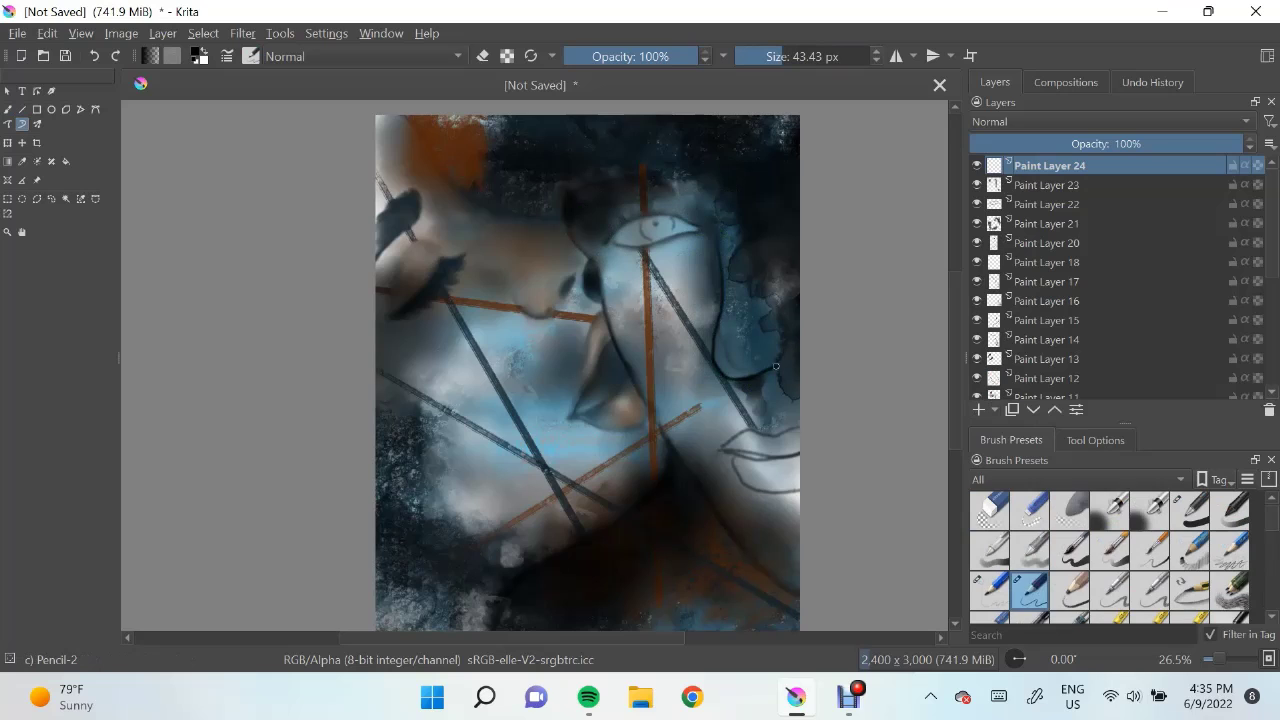
key("/")
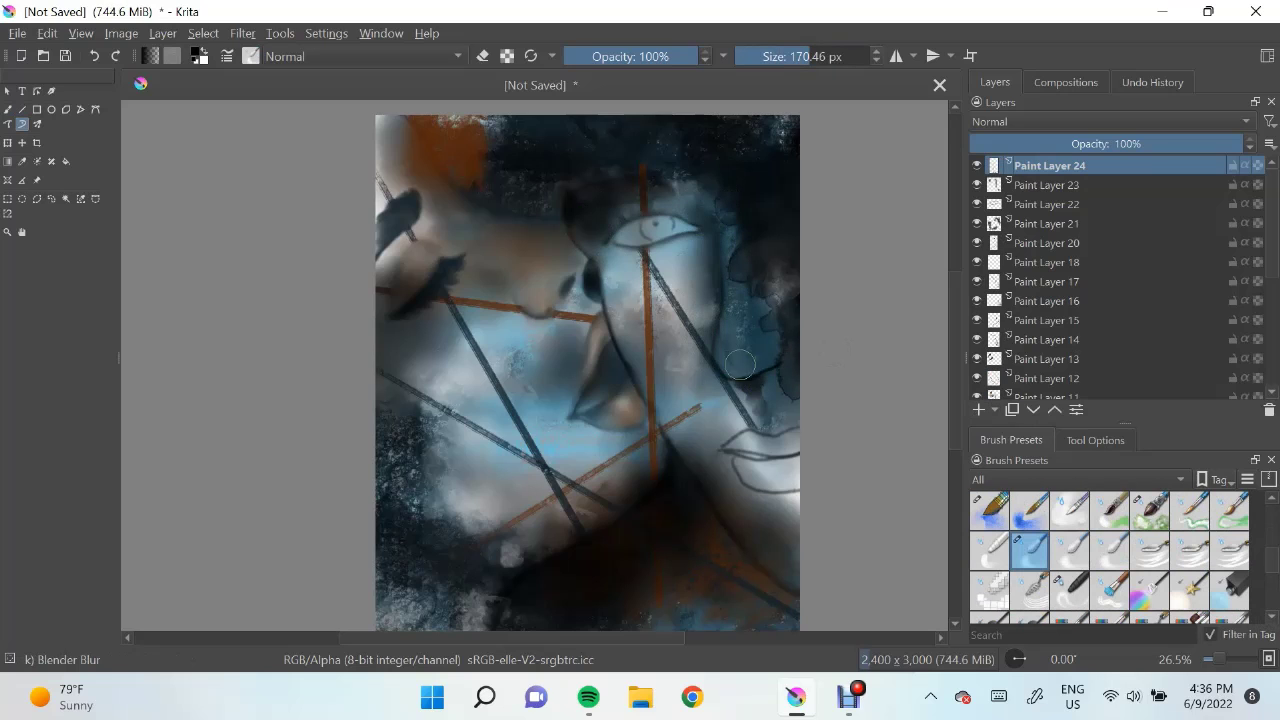
left_click_drag(741, 364, 772, 246)
Add another watercolour layer, then step through the layers back to the top Paint Layer 25
left_click(1150, 510)
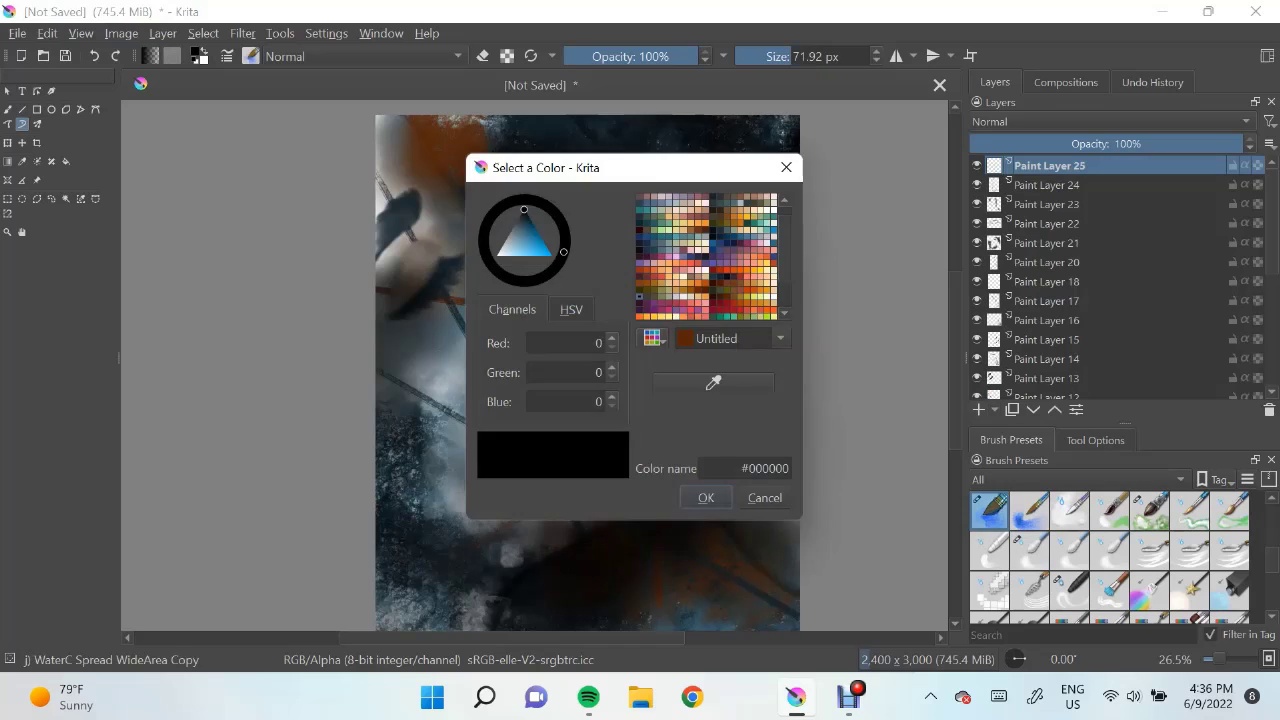
key("Insert")
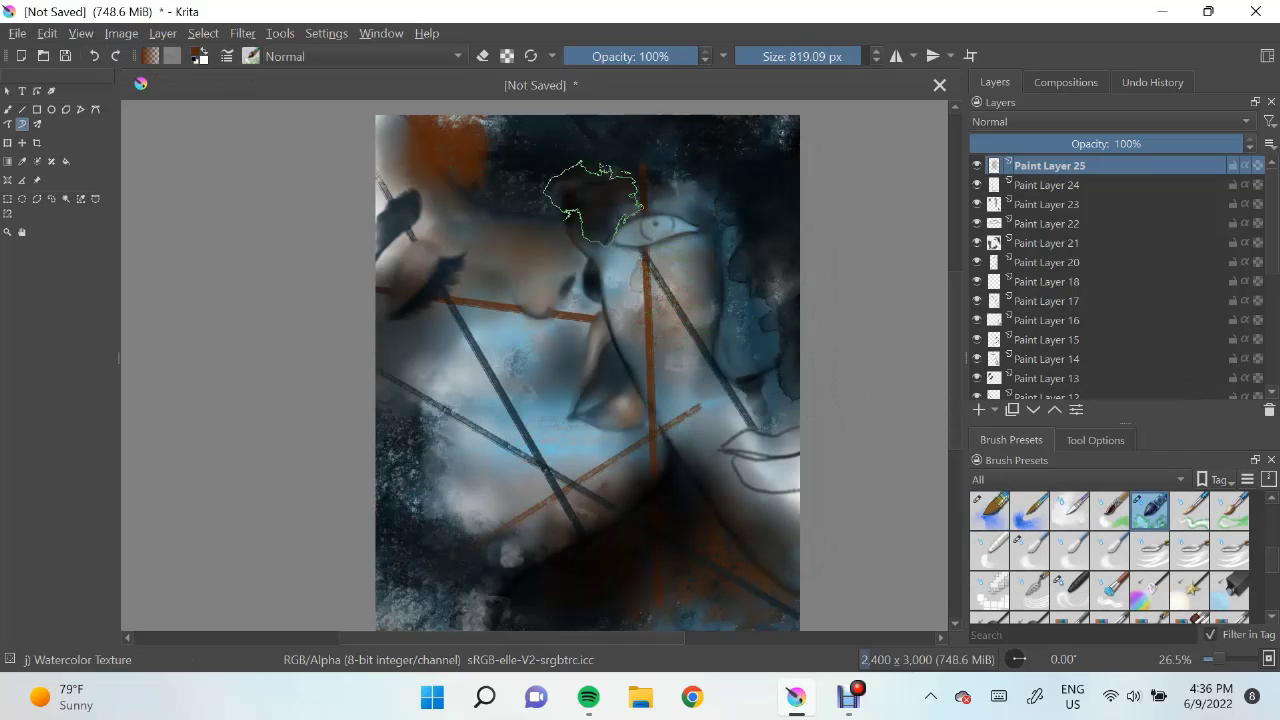
key("/")
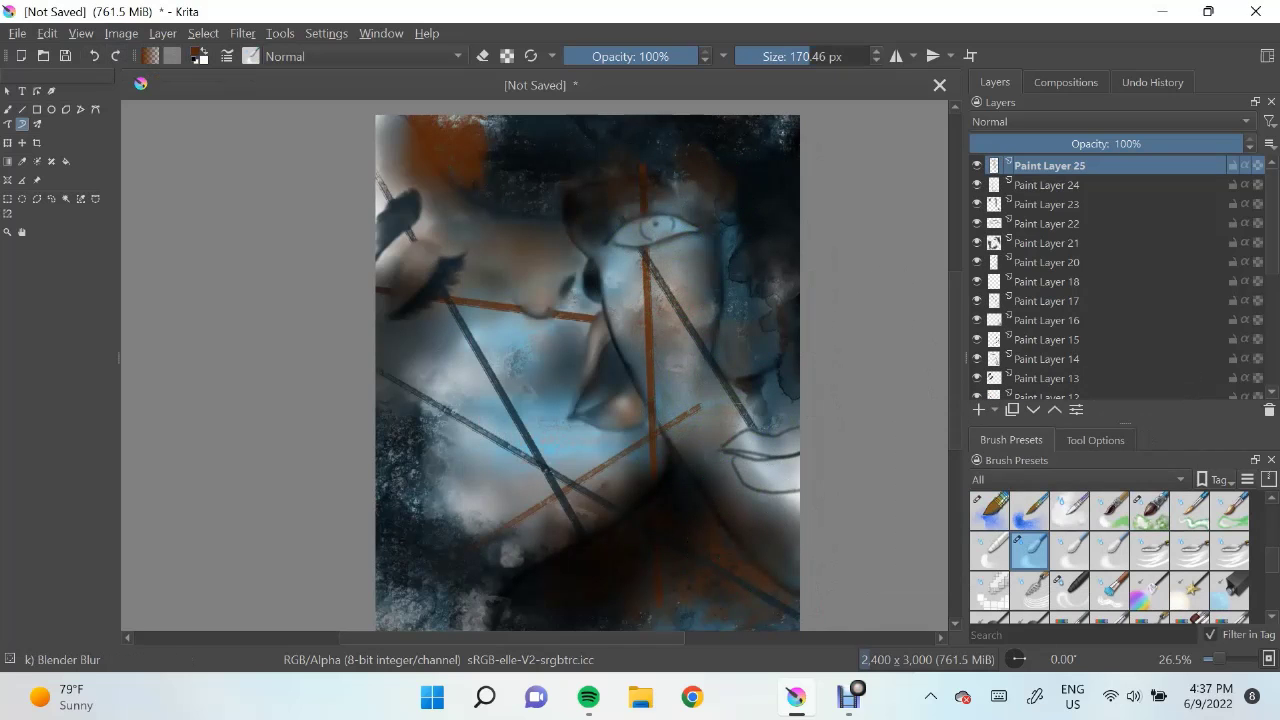
left_click(1048, 223)
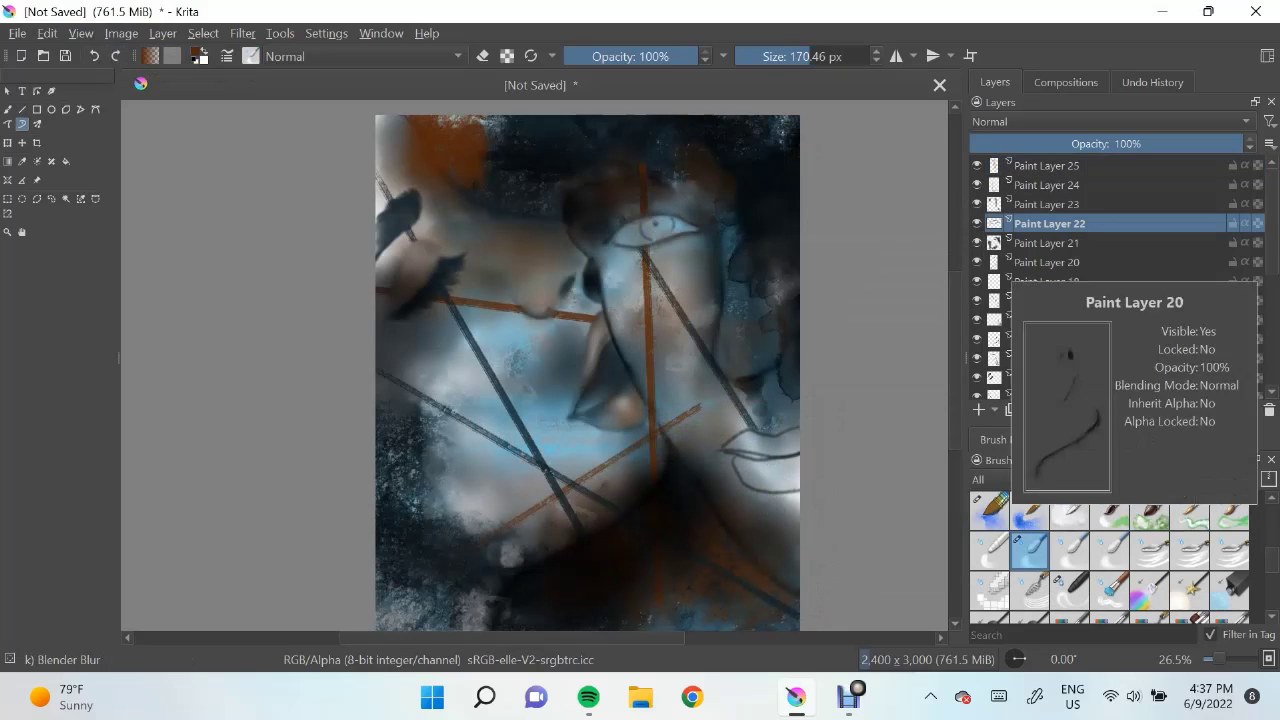
key("Page_Down")
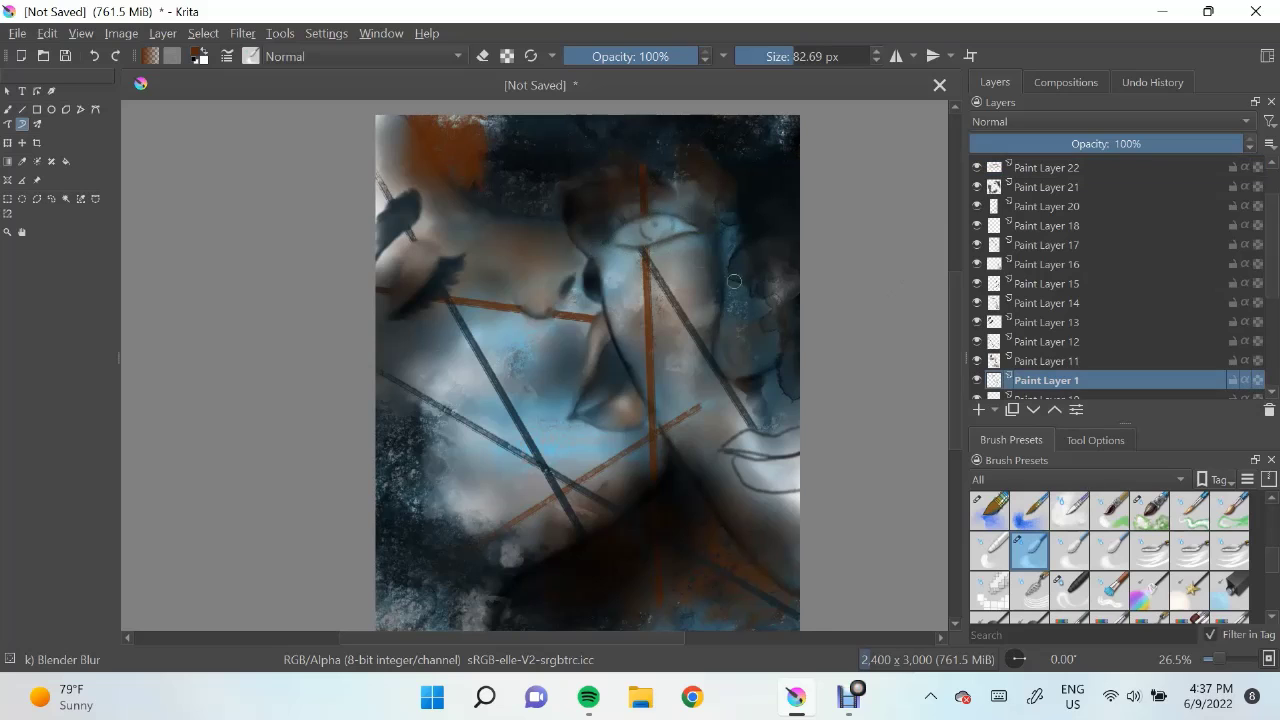
key("Home")
Toggle between the WaterC Spread and blending brushes and return to freehand painting
key("/")
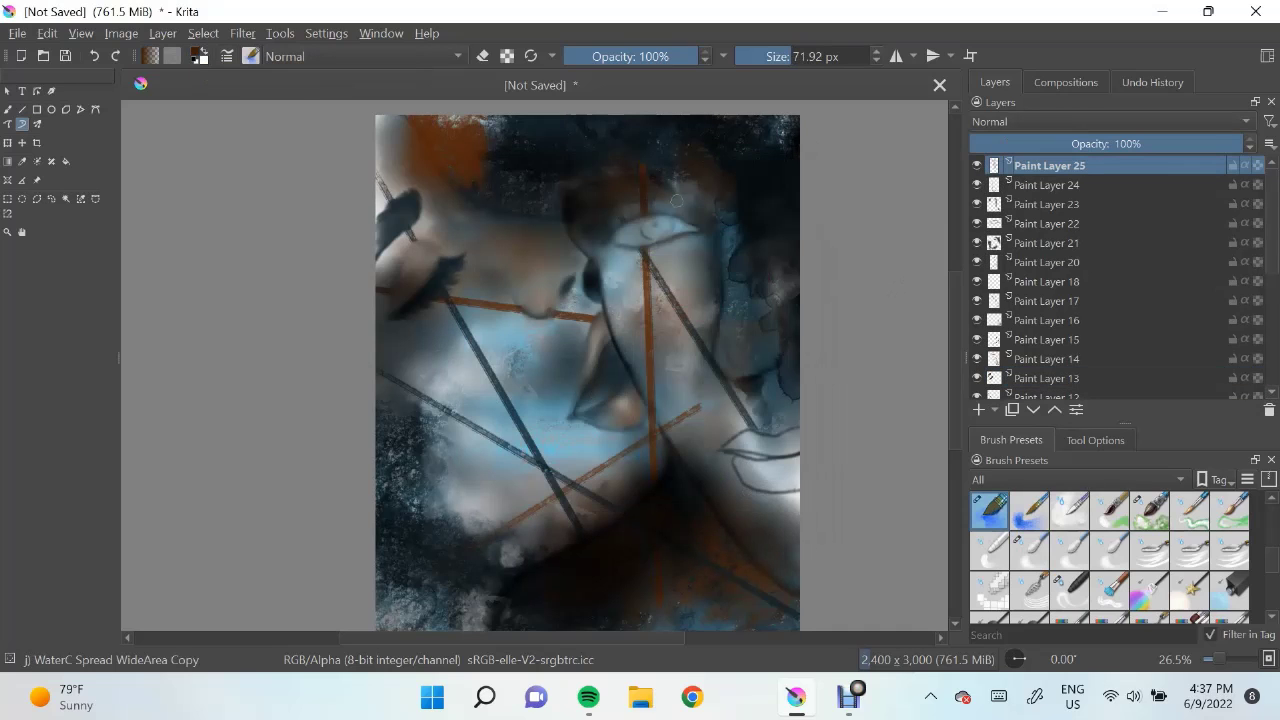
key("/")
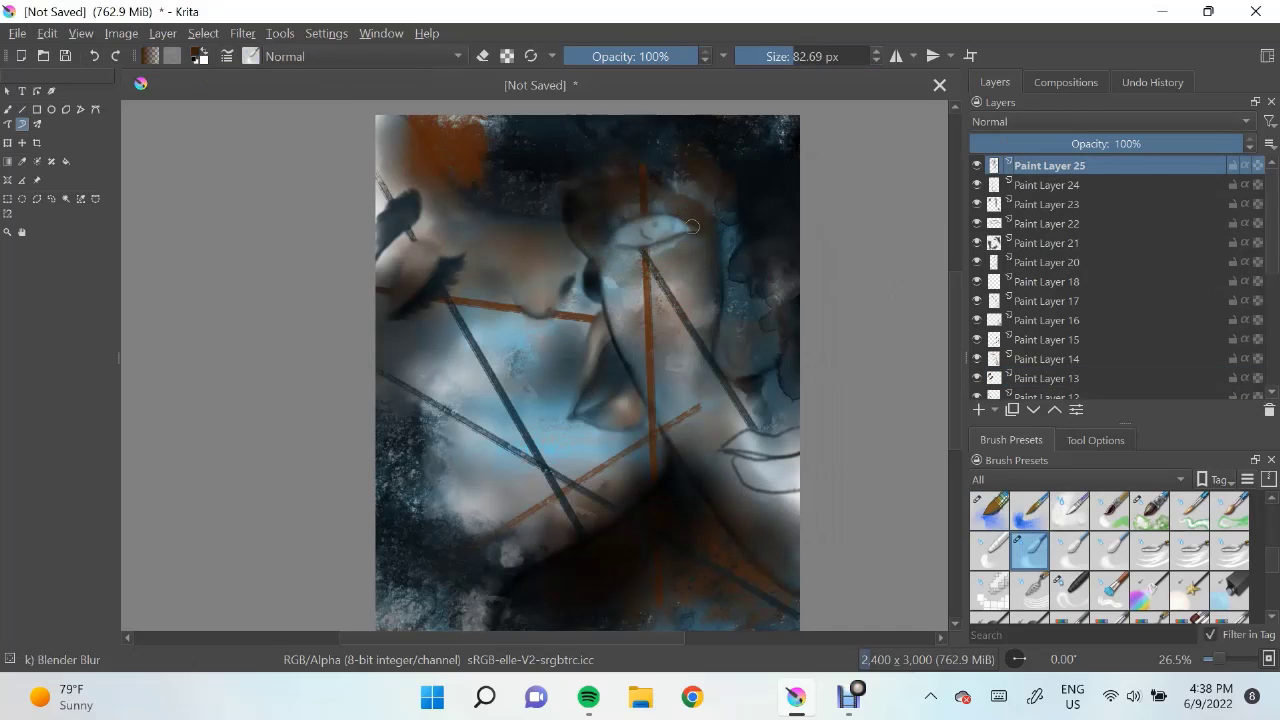
left_click(8, 109)
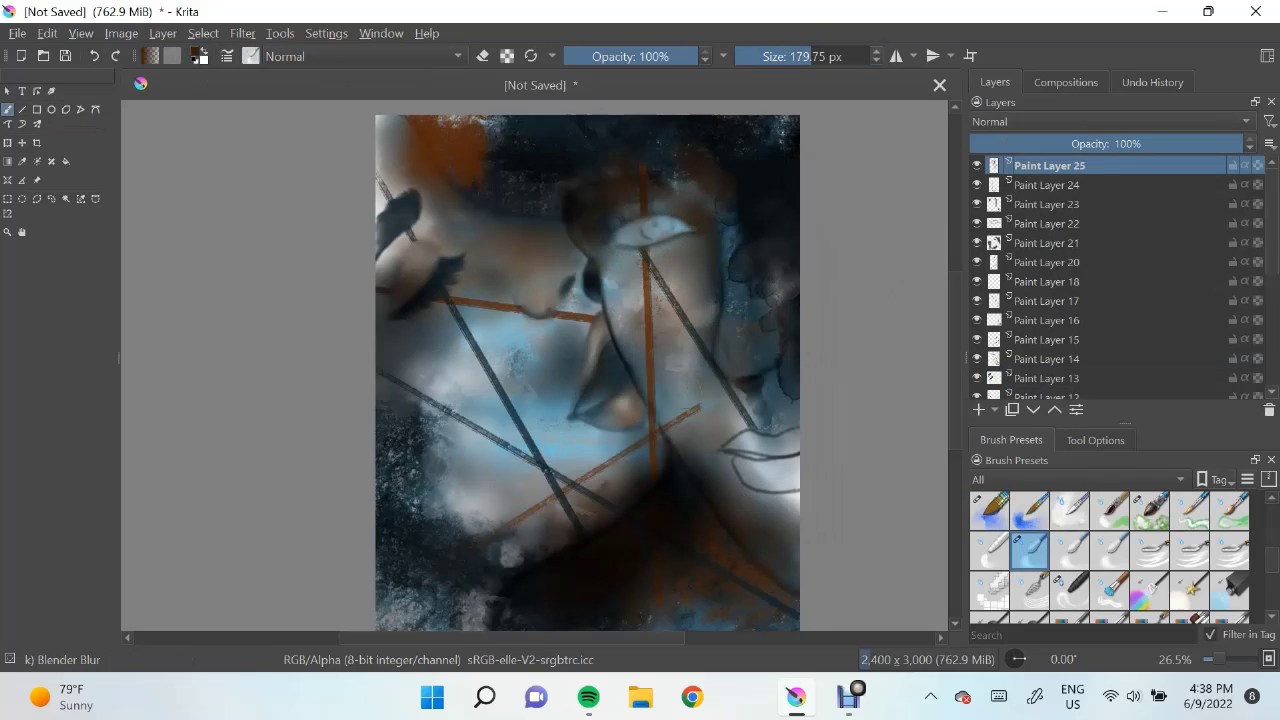
scroll(629, 129, "down", 1)
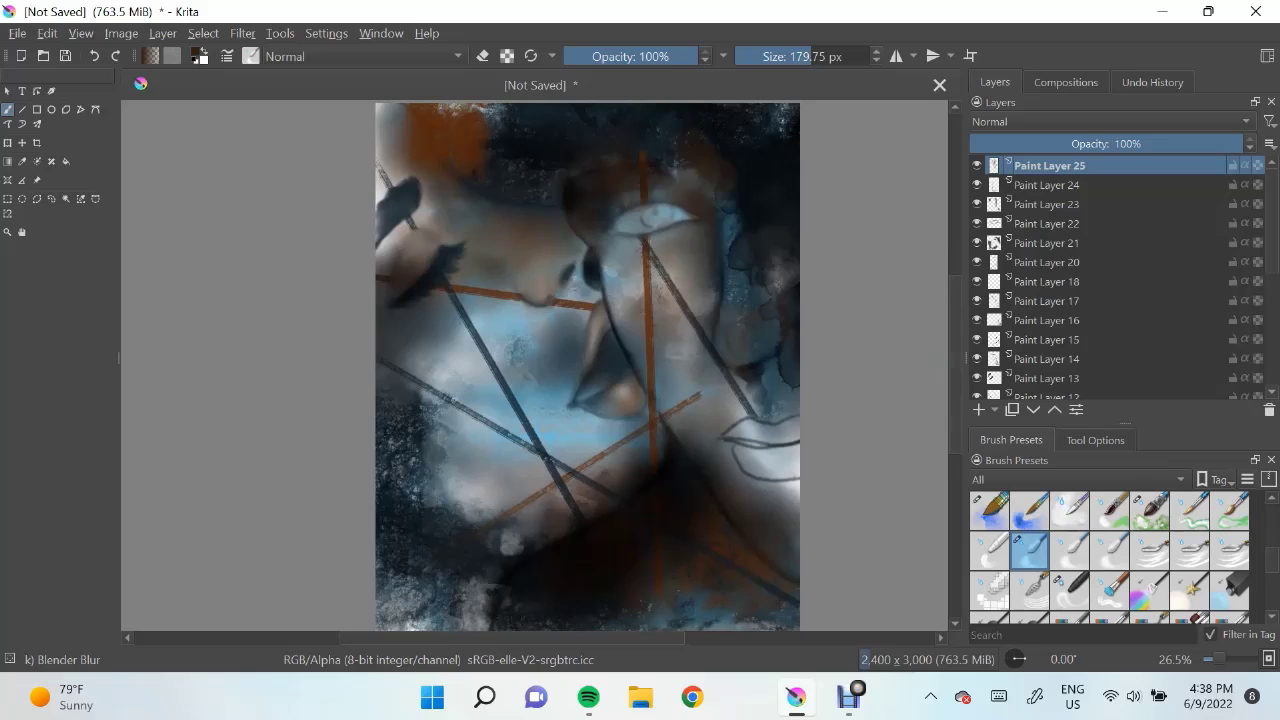
Blend around the eye, then paint dark watercolour washes top-left and down the right cheek
left_click_drag(610, 215, 690, 225)
key("slash")
key("Insert")
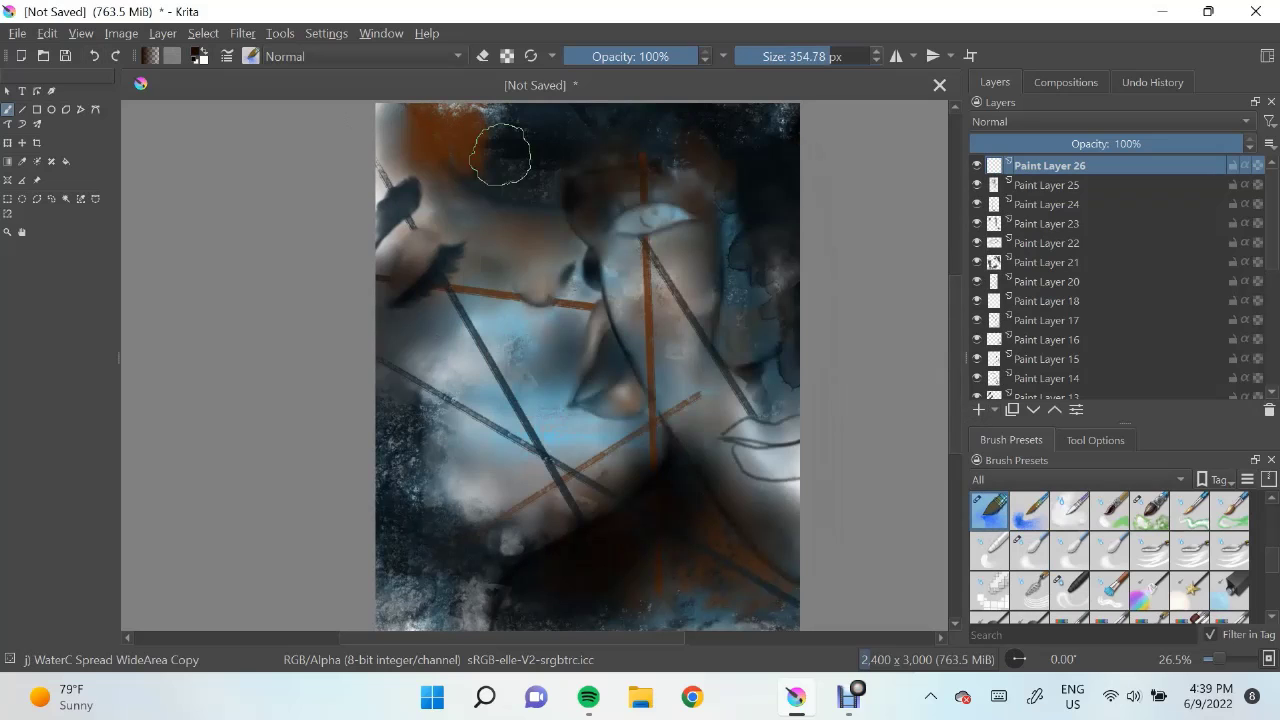
mouse_move(500, 150)
left_mouse_down()
mouse_move(414, 103)
mouse_move(500, 115)
left_mouse_up()
left_click_drag(640, 230, 588, 224)
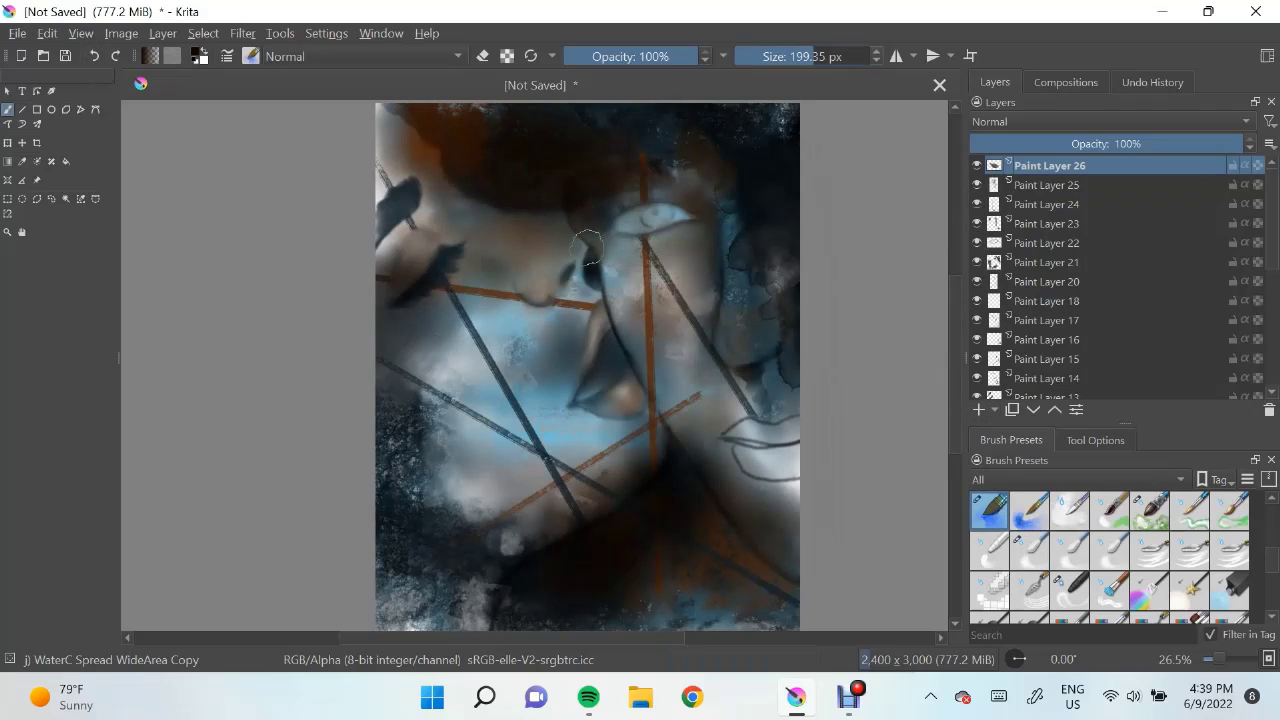
mouse_move(600, 252)
left_mouse_down()
mouse_move(677, 407)
mouse_move(703, 320)
mouse_move(765, 400)
left_mouse_up()
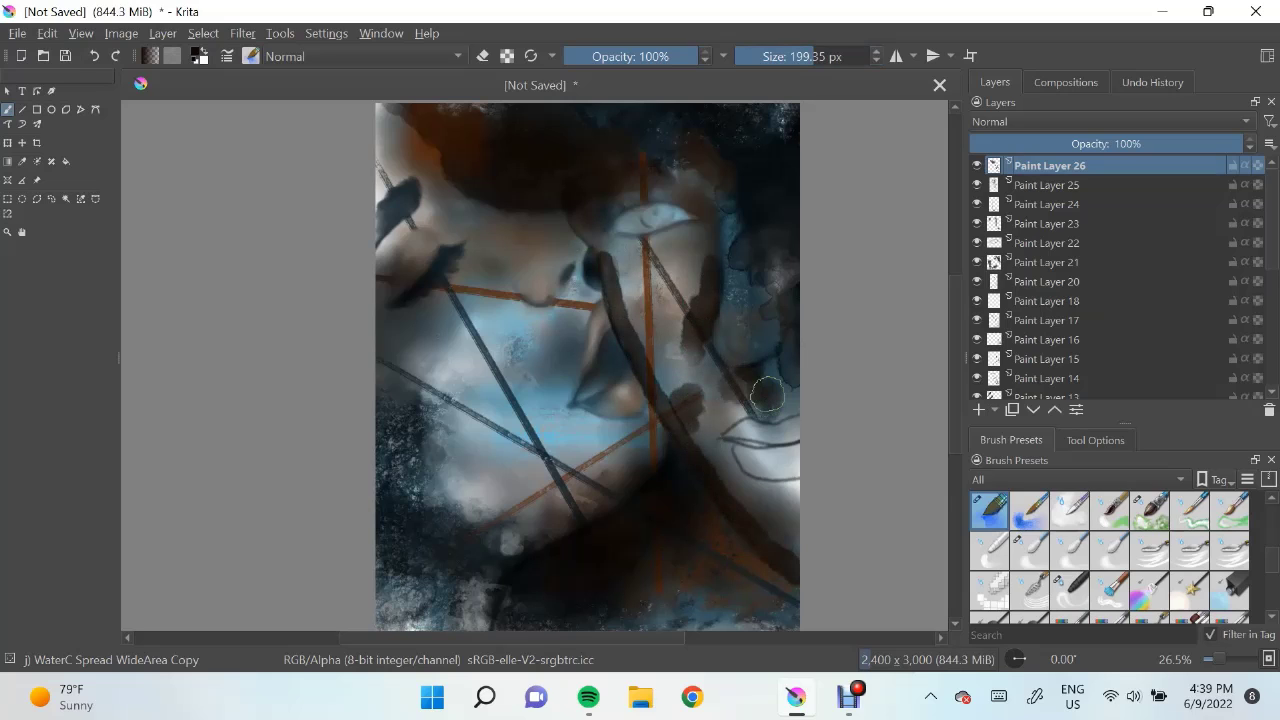
Smudge the dark strokes and wash, then toggle Paint Layer 26 to compare
key("slash")
mouse_move(590, 212)
left_mouse_down()
mouse_move(623, 285)
mouse_move(813, 540)
left_mouse_up()
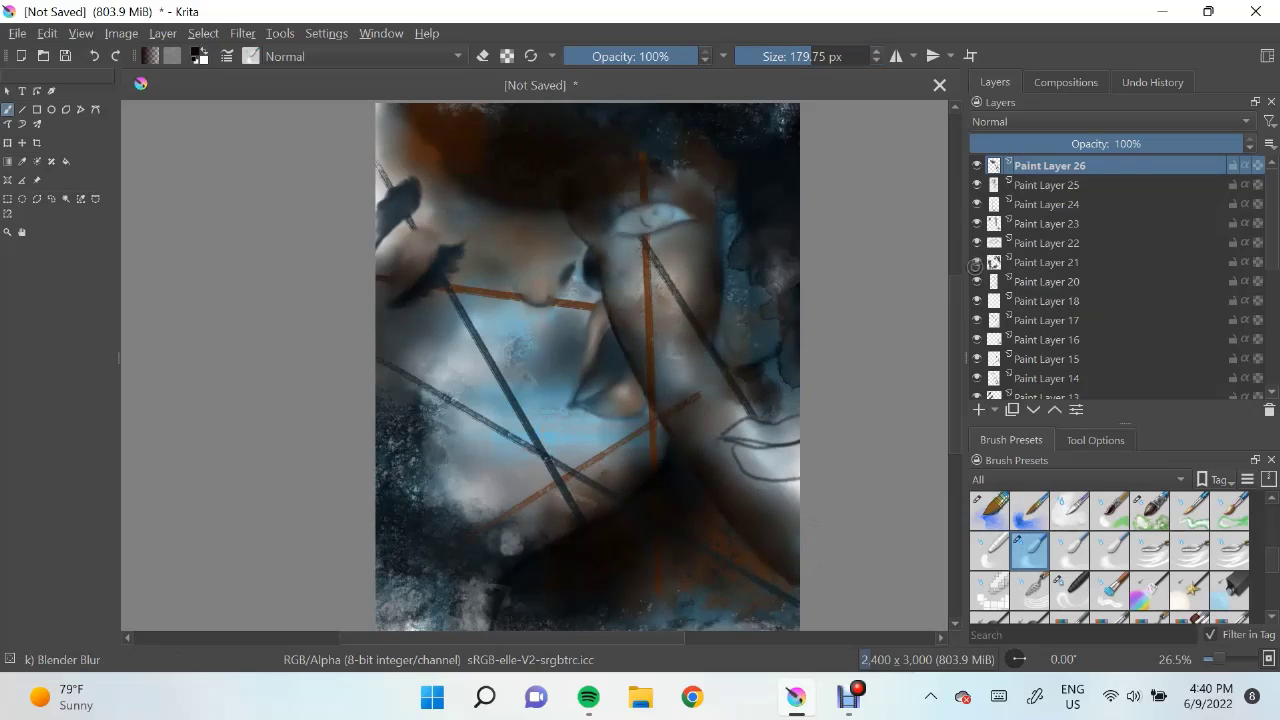
left_click(1040, 262)
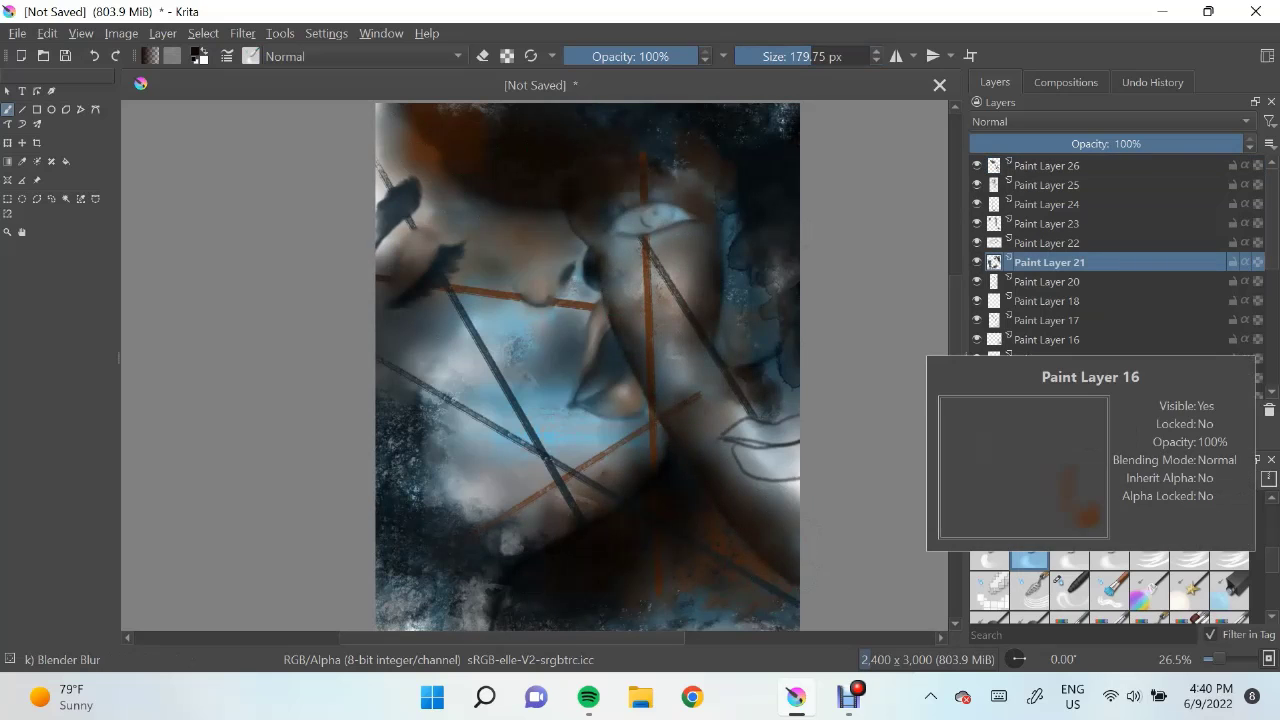
left_click(977, 165)
key("ctrl+z")
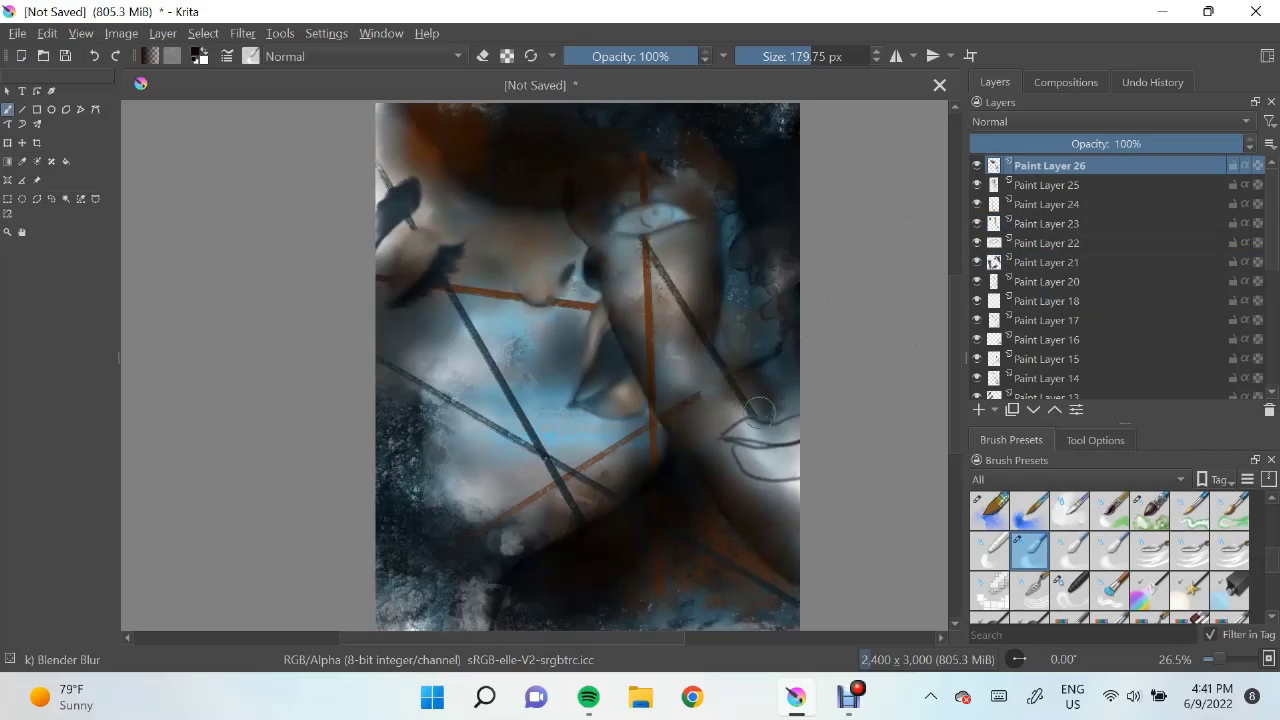
On a new layer, dab white watercolour blooms on the face, right side and lower right
key("Insert")
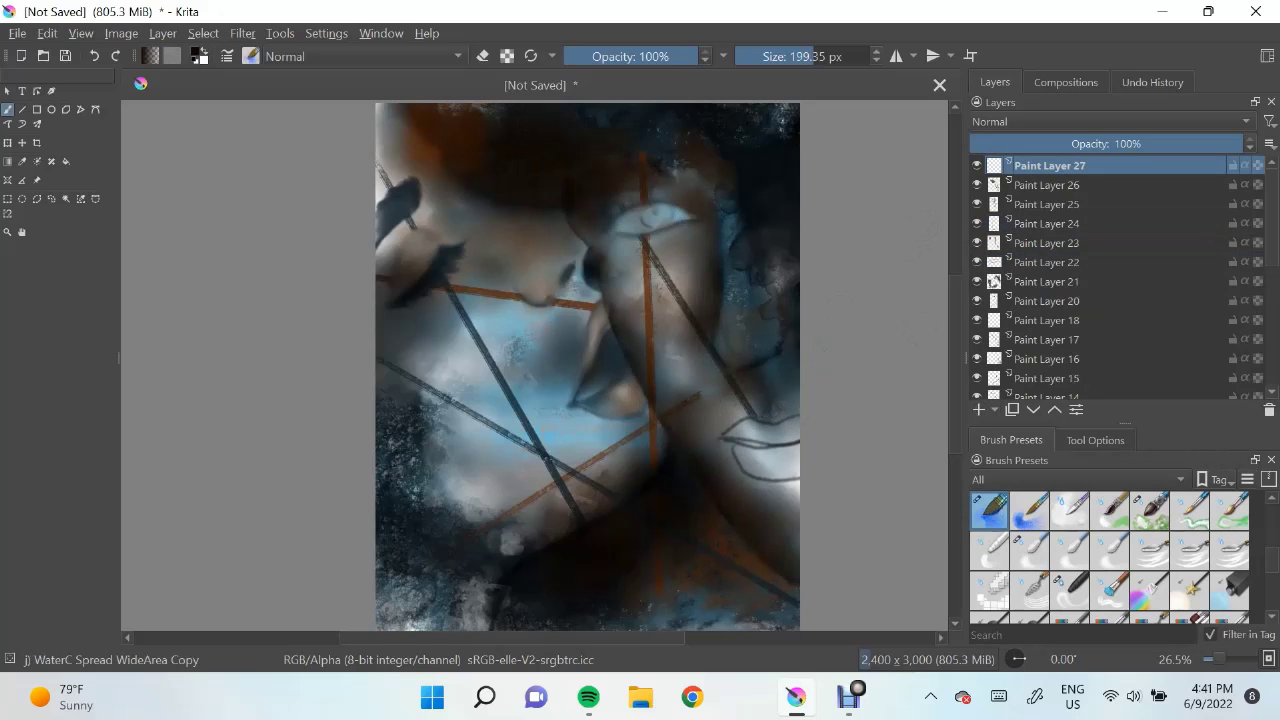
left_click_drag(595, 215, 615, 330)
key("ctrl+z")
mouse_move(565, 192)
left_mouse_down()
mouse_move(595, 215)
mouse_move(640, 340)
left_mouse_up()
left_click_drag(728, 288, 742, 355)
left_click_drag(700, 175, 725, 228)
mouse_move(718, 437)
left_mouse_down()
mouse_move(730, 500)
mouse_move(780, 550)
left_mouse_up()
Soften the white blooms on the face and lower right with Blender Blur
key("ctrl+z")
key("ctrl+z")
left_click(1030, 550)
left_click_drag(585, 175, 615, 330)
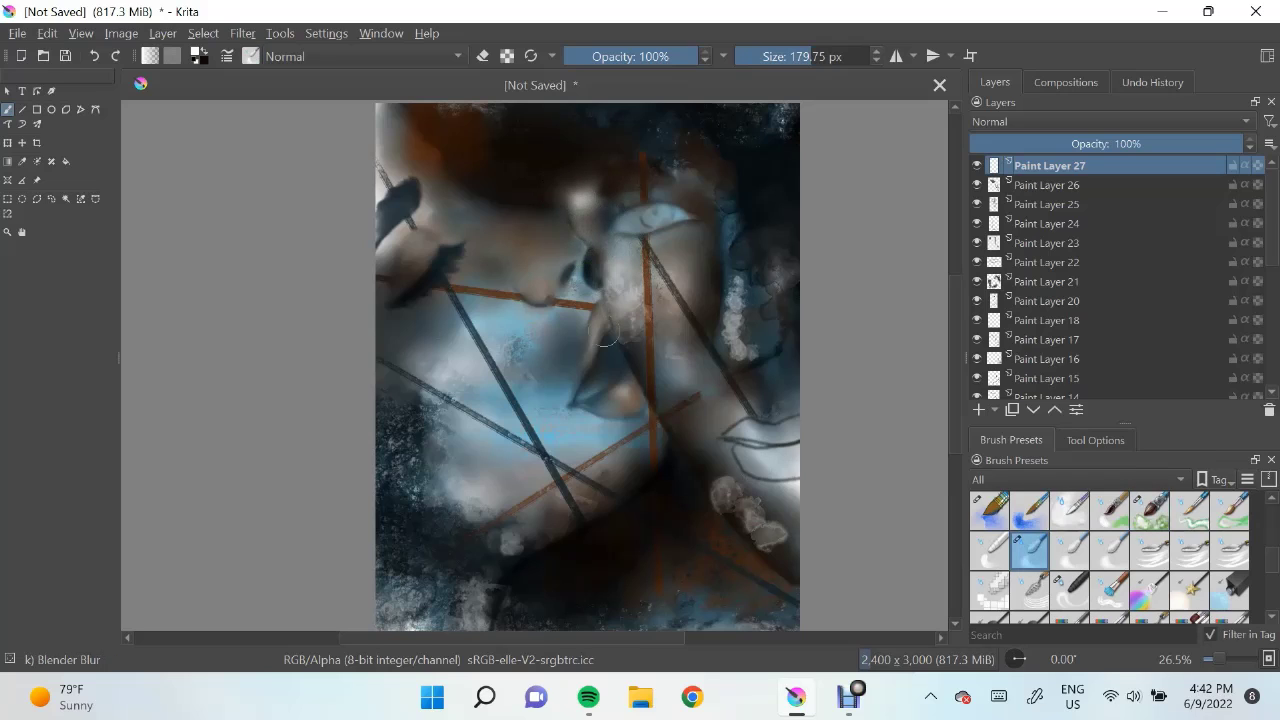
left_click_drag(735, 280, 745, 360)
mouse_move(720, 440)
left_mouse_down()
mouse_move(725, 495)
mouse_move(780, 565)
left_mouse_up()
left_click_drag(730, 490, 809, 481)
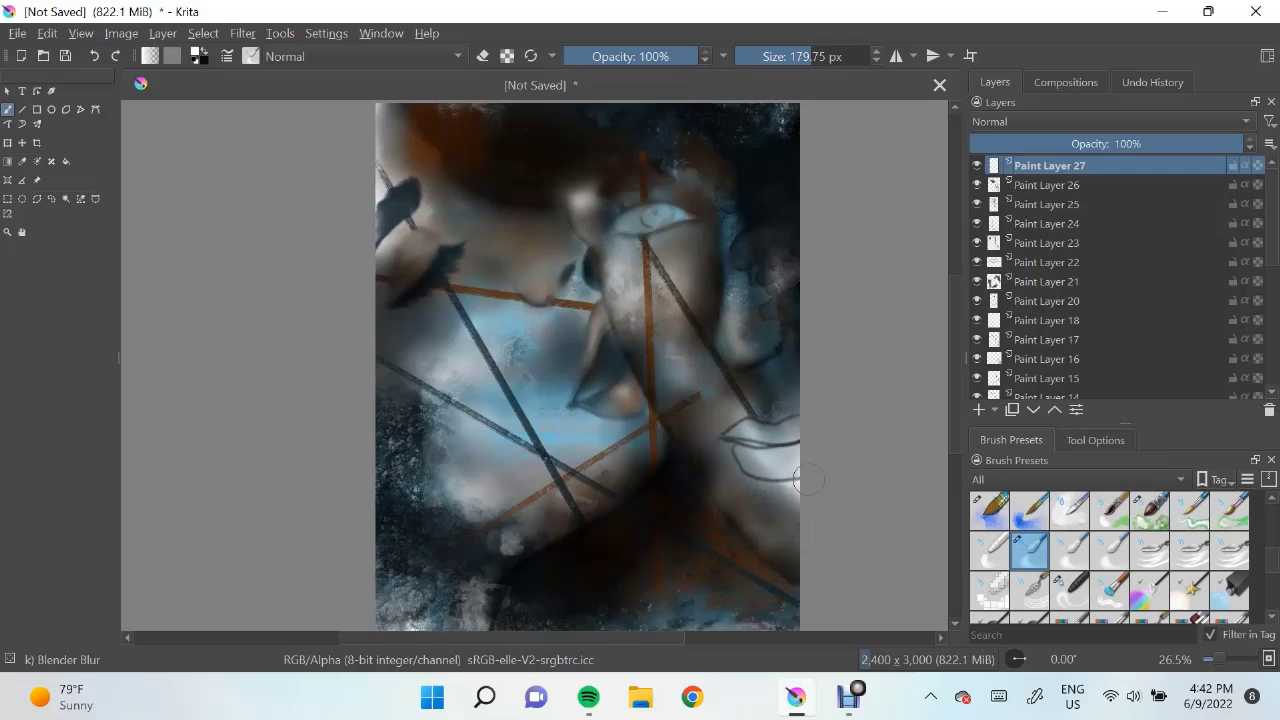
On Paint Layer 25, blur the lip outlines with the ~91 px Blender Blur brush
key("Page_Down")
key("Page_Down")
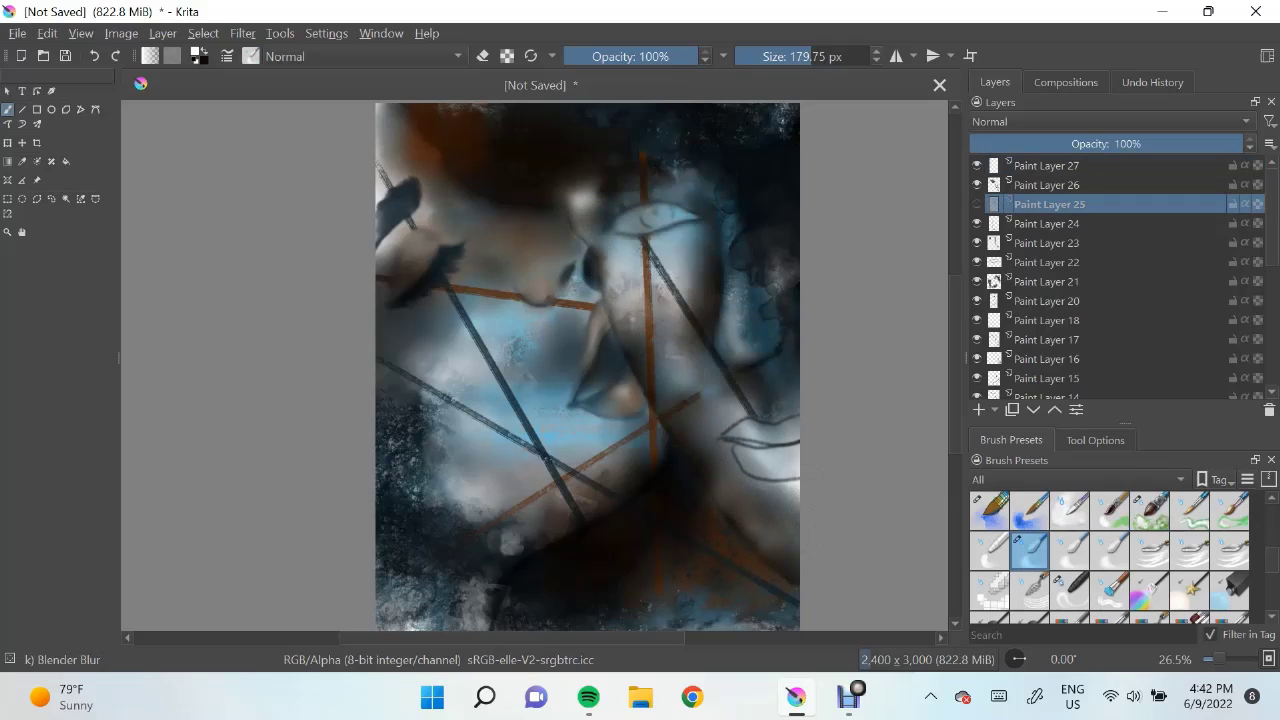
key("Page_Down")
key("Page_Down")
key("Page_Down")
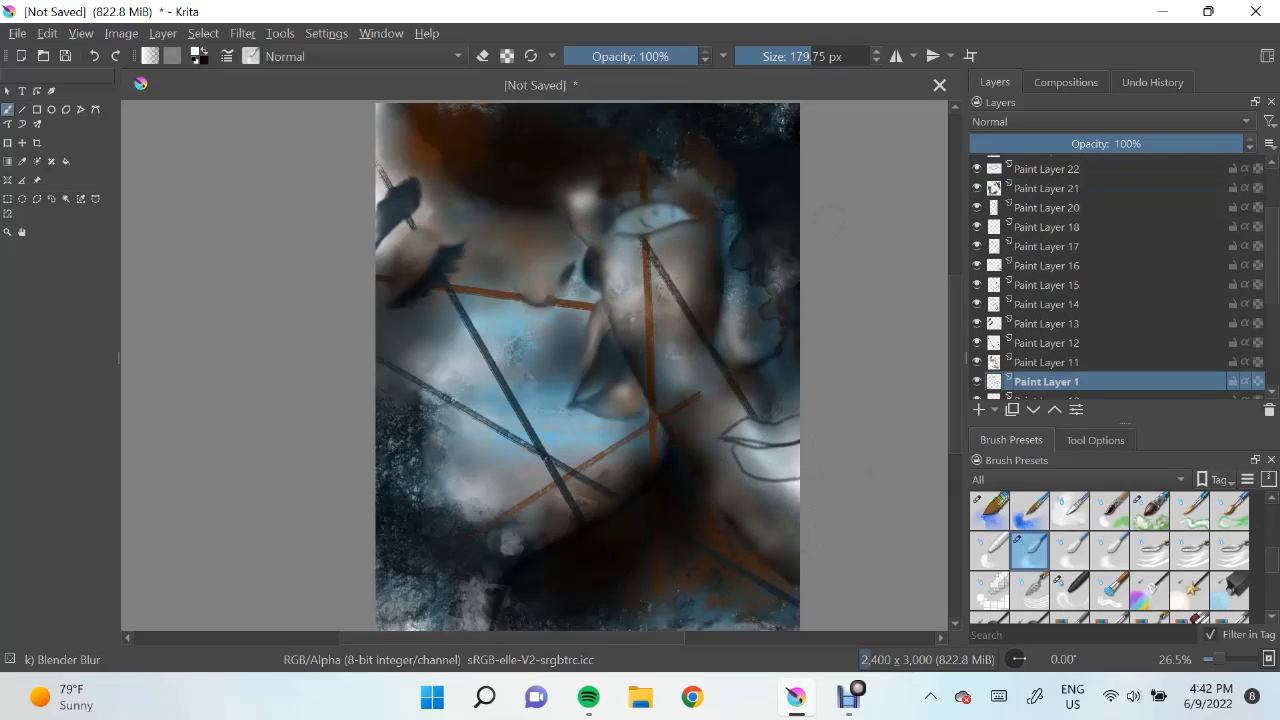
left_click_drag(793, 451, 762, 475)
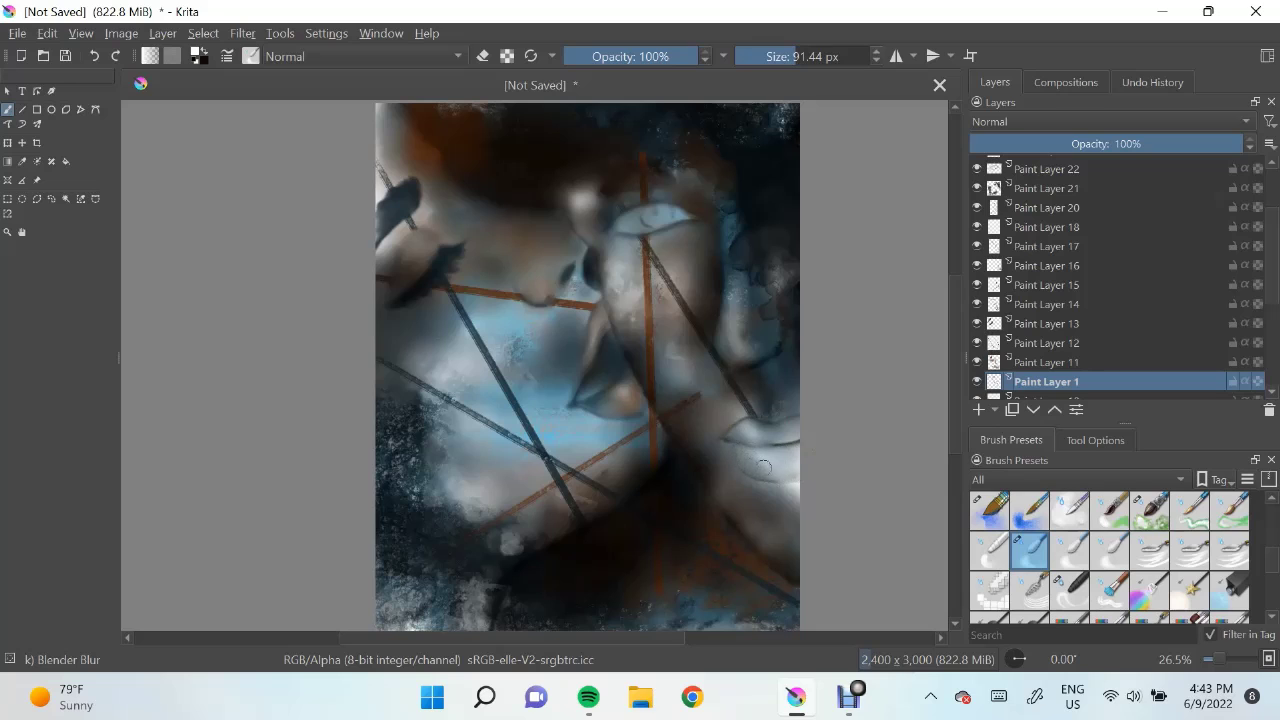
key("Page_Up")
key("Page_Up")
key("Page_Up")
key("/")
Set the paint colour to grey #8a8a8a in the Select a Color dialog
left_click(198, 55)
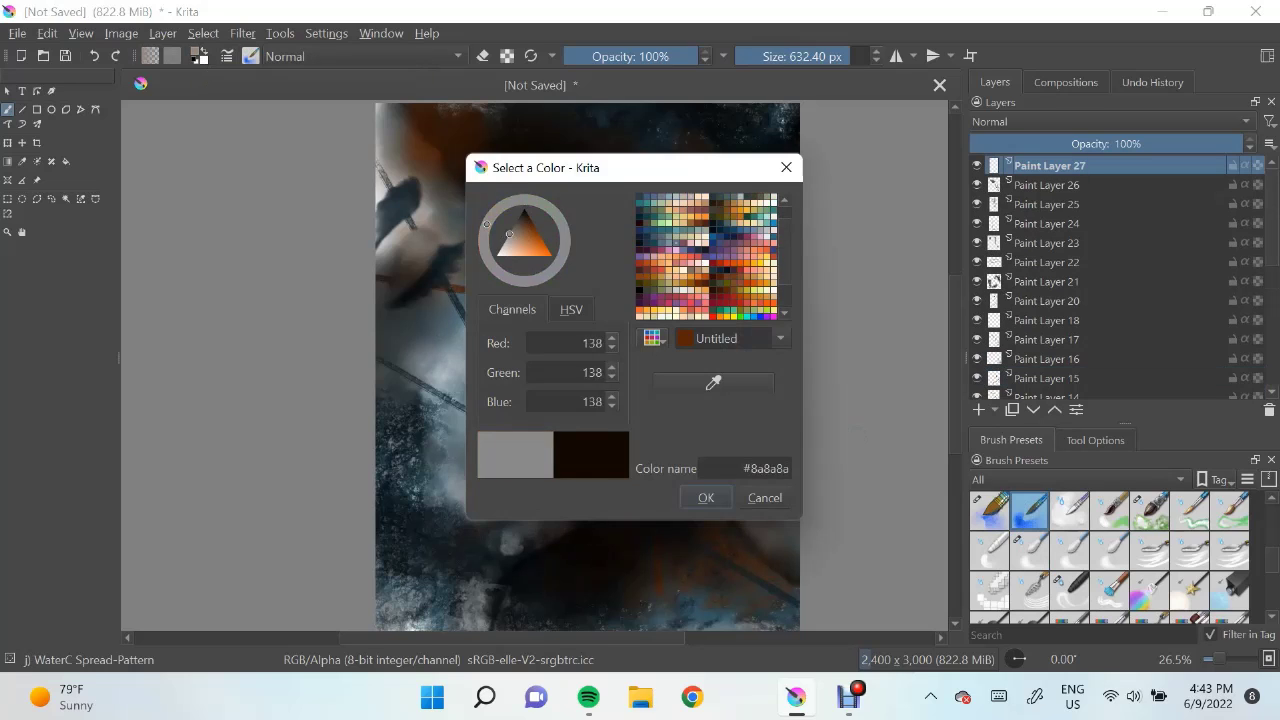
left_click(703, 494)
key("slash")
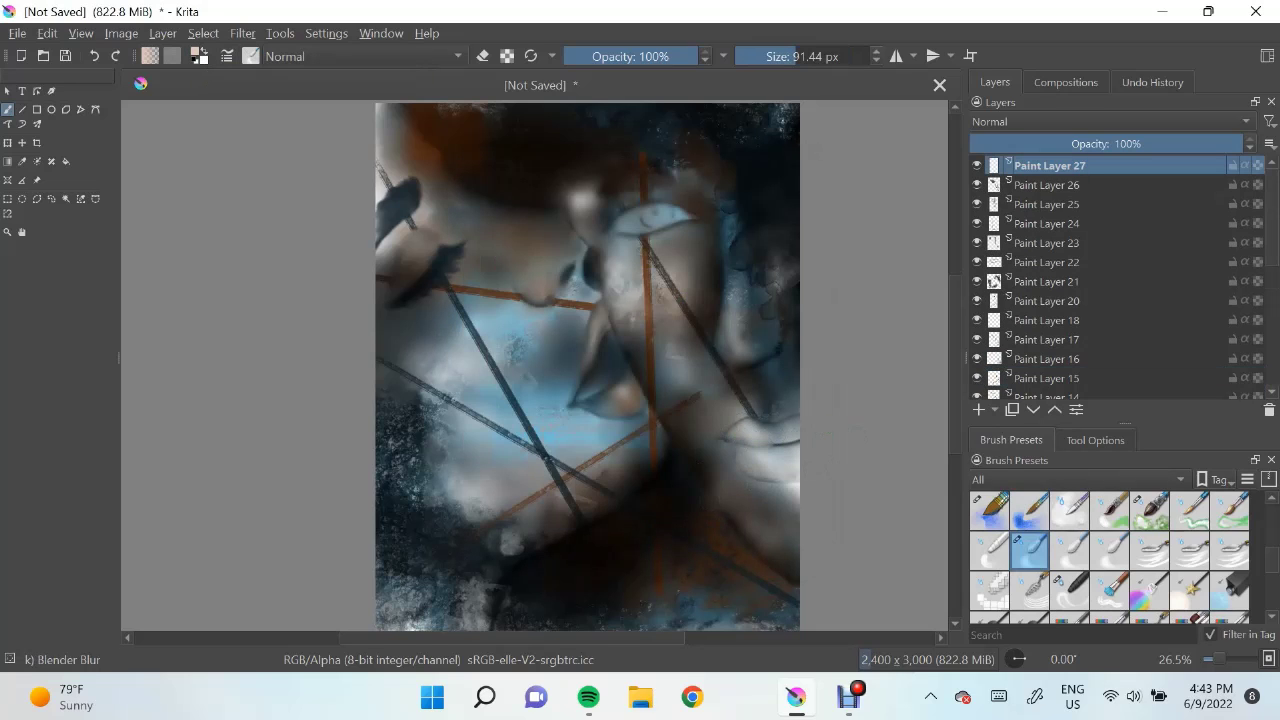
left_click(198, 55)
left_click(703, 494)
Try a small watercolour dab near the lips on a new layer, then undo it
key("slash")
key("Insert")
left_click_drag(770, 440, 790, 458)
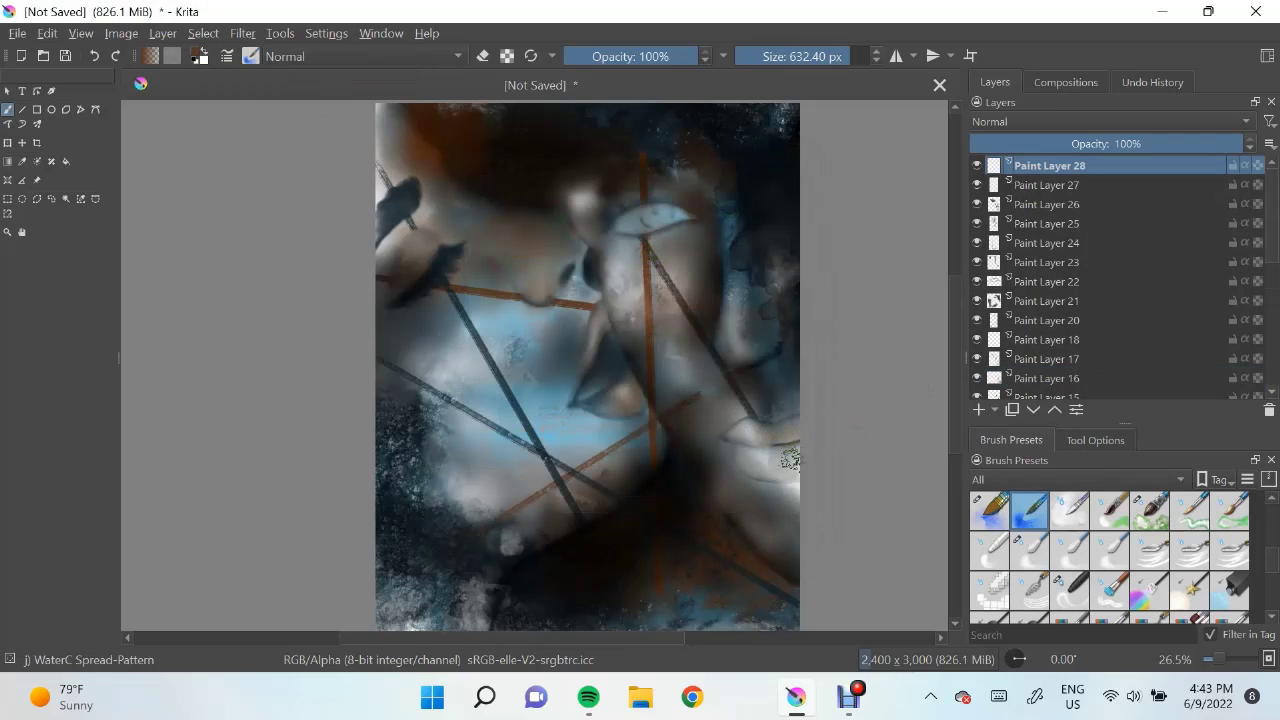
key("ctrl+z")
key("slash")
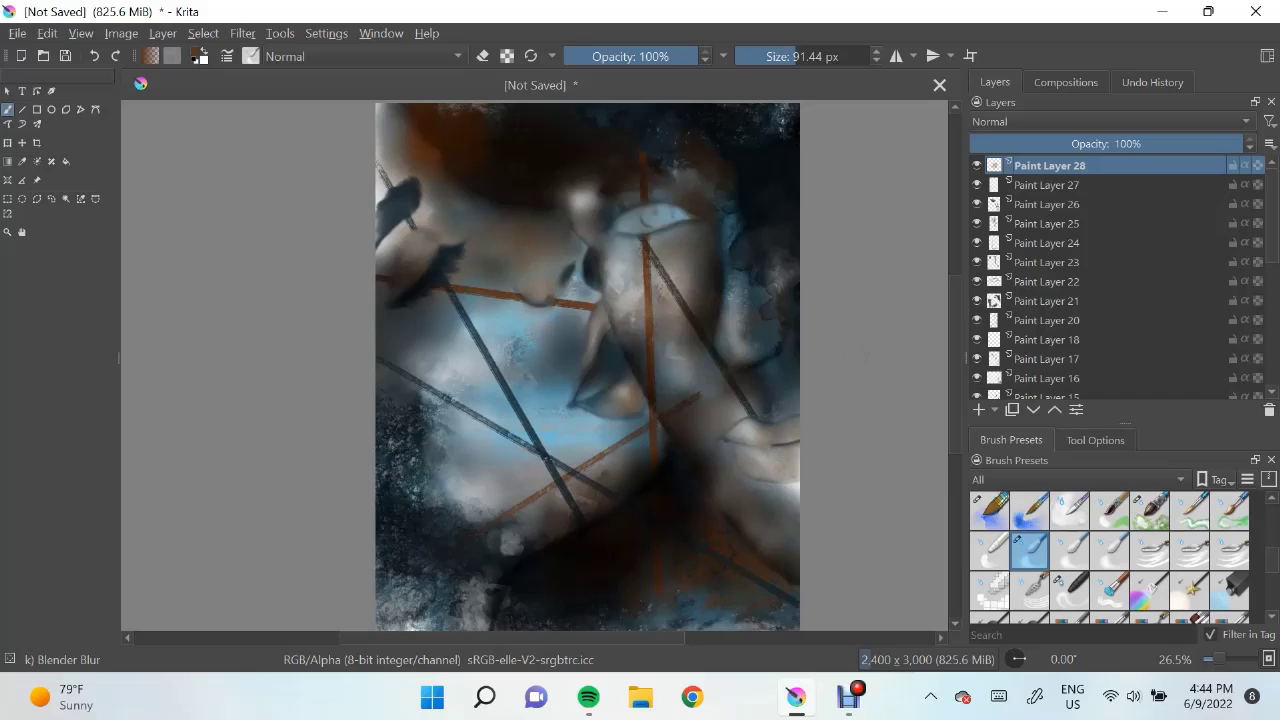
On a new layer, paint a black watercolour stroke with the wide spread brush
key("Insert")
left_click(990, 510)
left_click(198, 55)
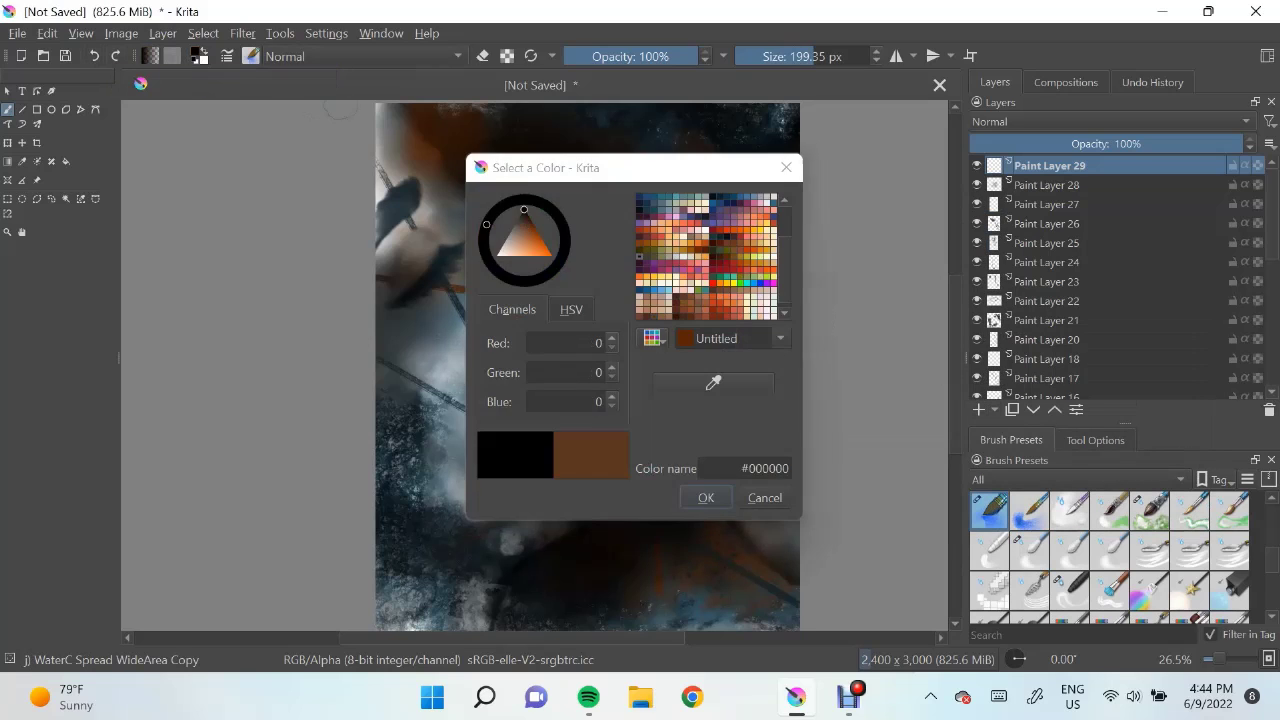
left_click(686, 494)
left_click_drag(790, 320, 786, 410)
key("slash")
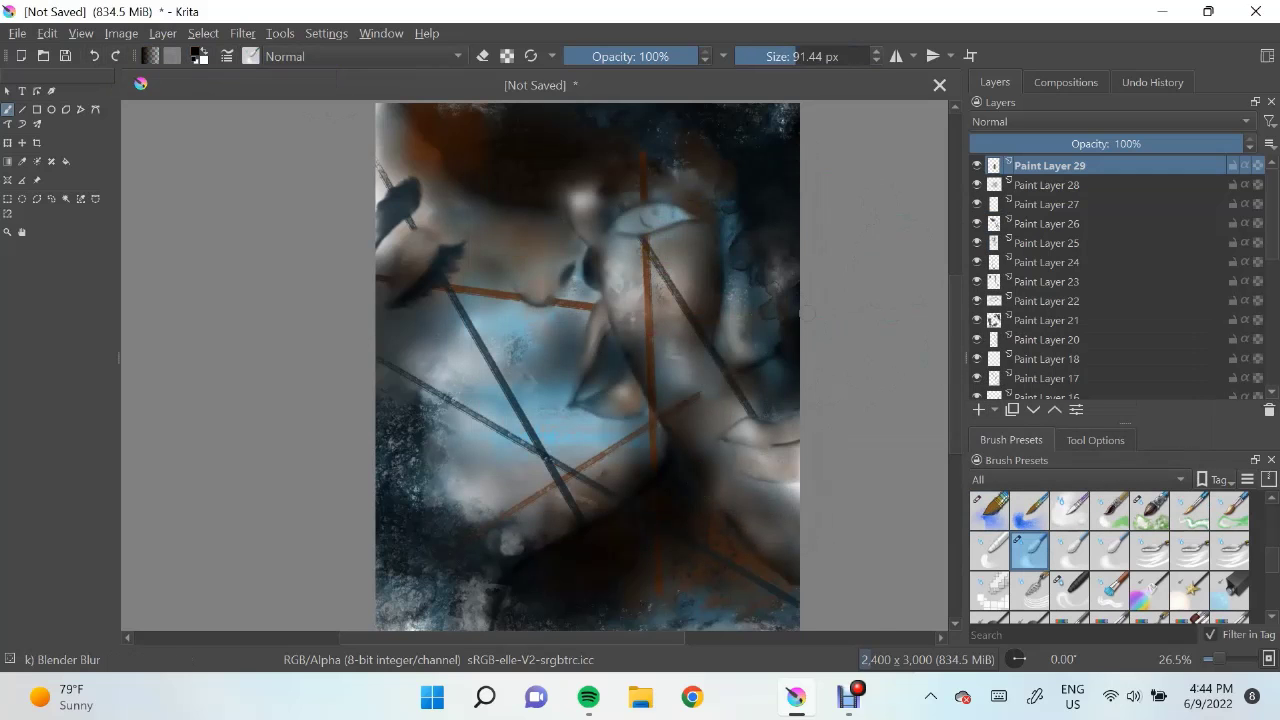
Darken the hair at the top of the head with the large Watercolor Texture brush
left_click_drag(806, 313, 889, 361)
left_click(1150, 510)
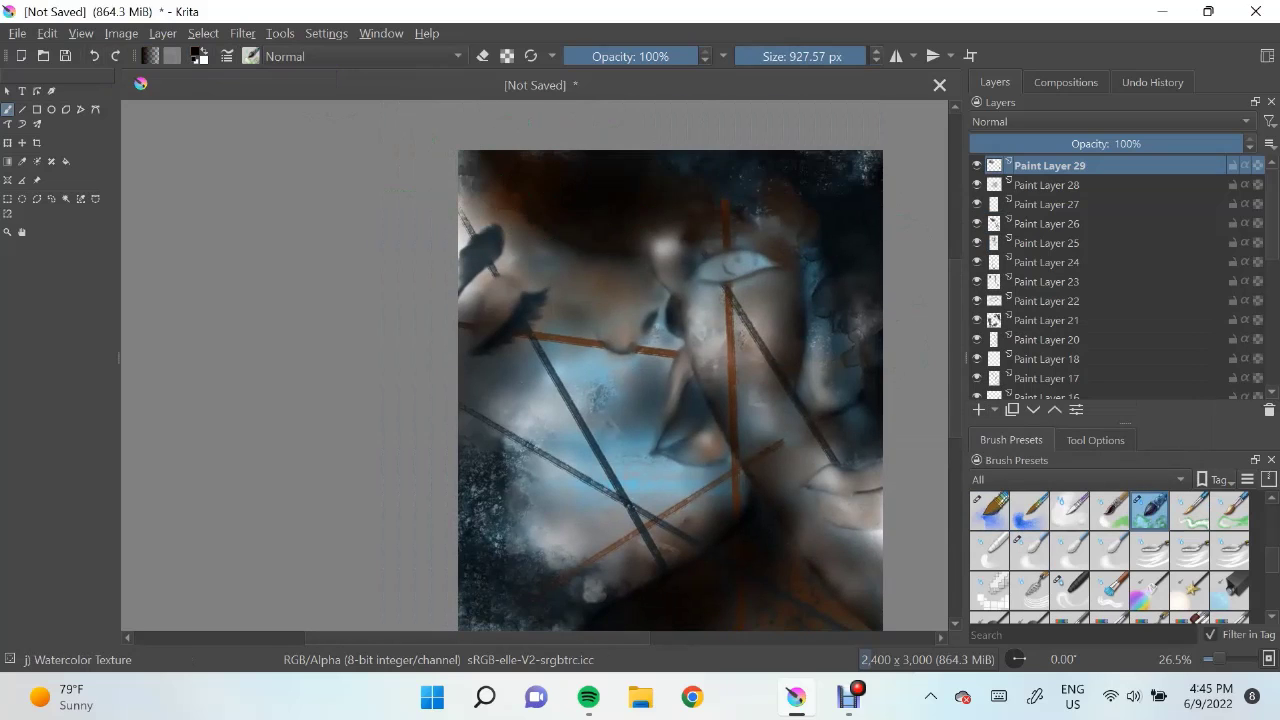
left_click_drag(580, 240, 660, 210)
key("slash")
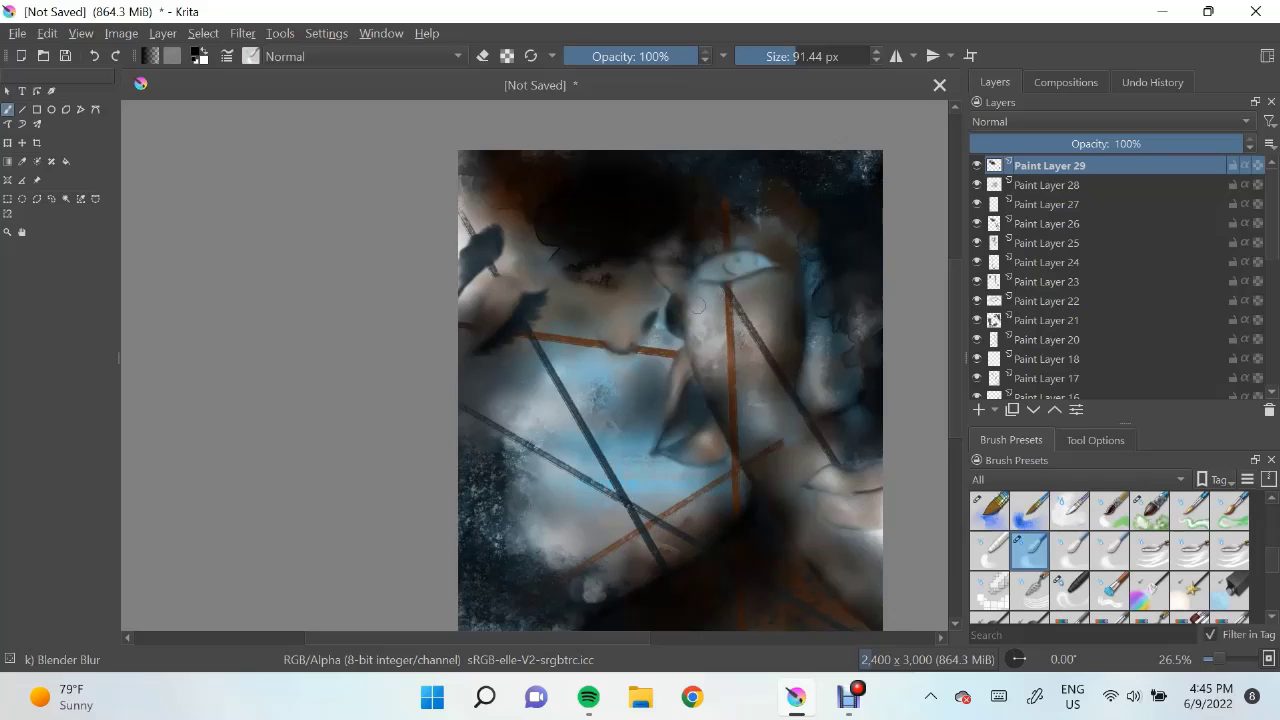
scroll(640, 310, "up", 1)
scroll(618, 245, "down", 3)
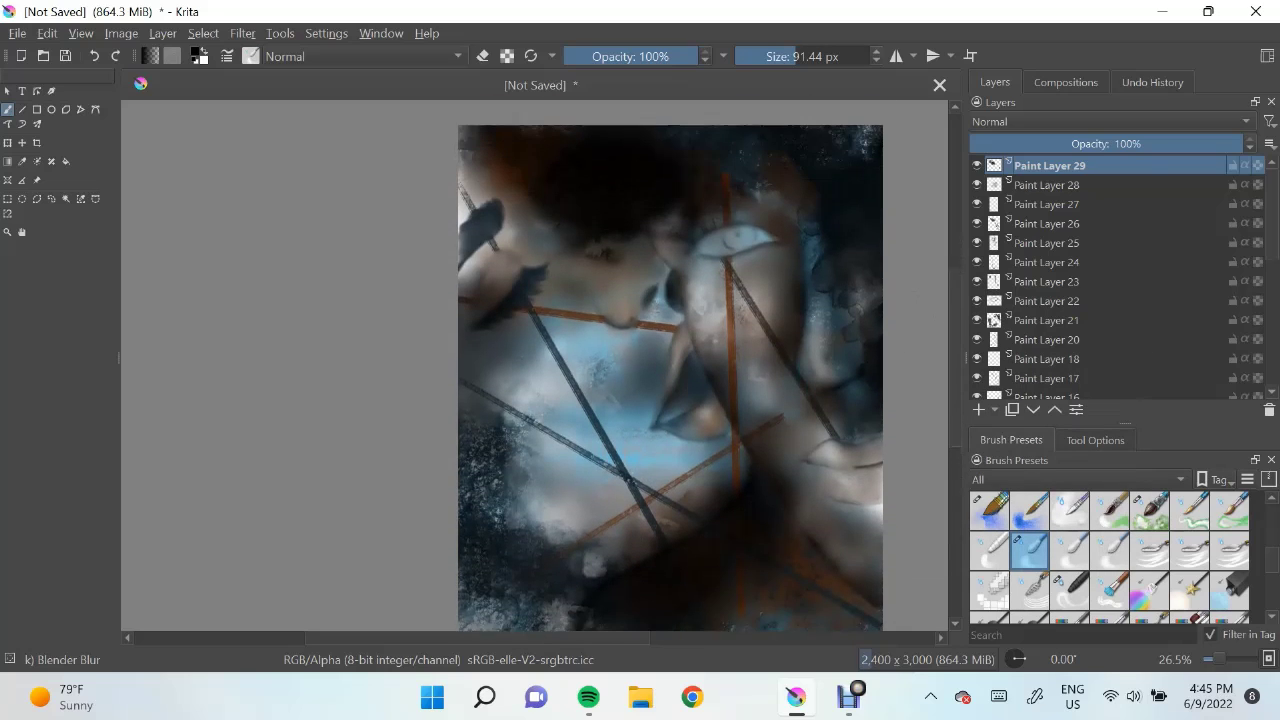
Smear the hair edge darker with Blender Smear, then add a new layer
key("slash")
left_click_drag(658, 243, 692, 185)
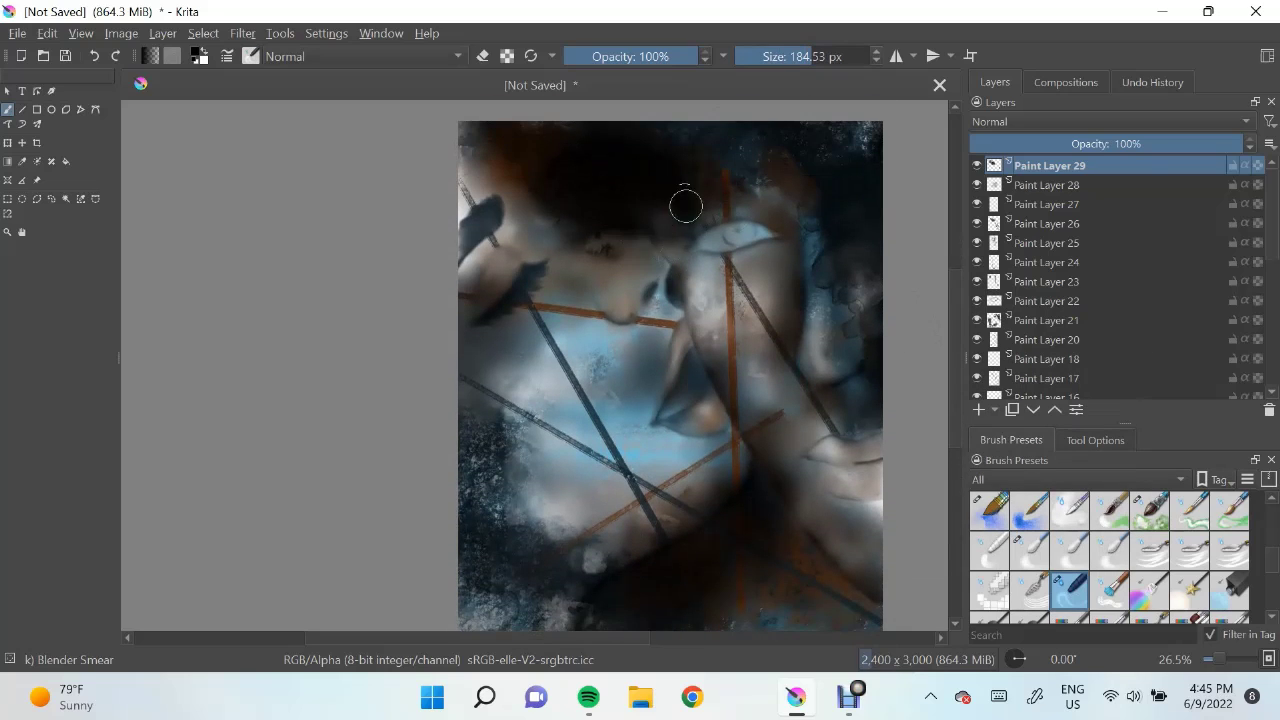
key("Insert")
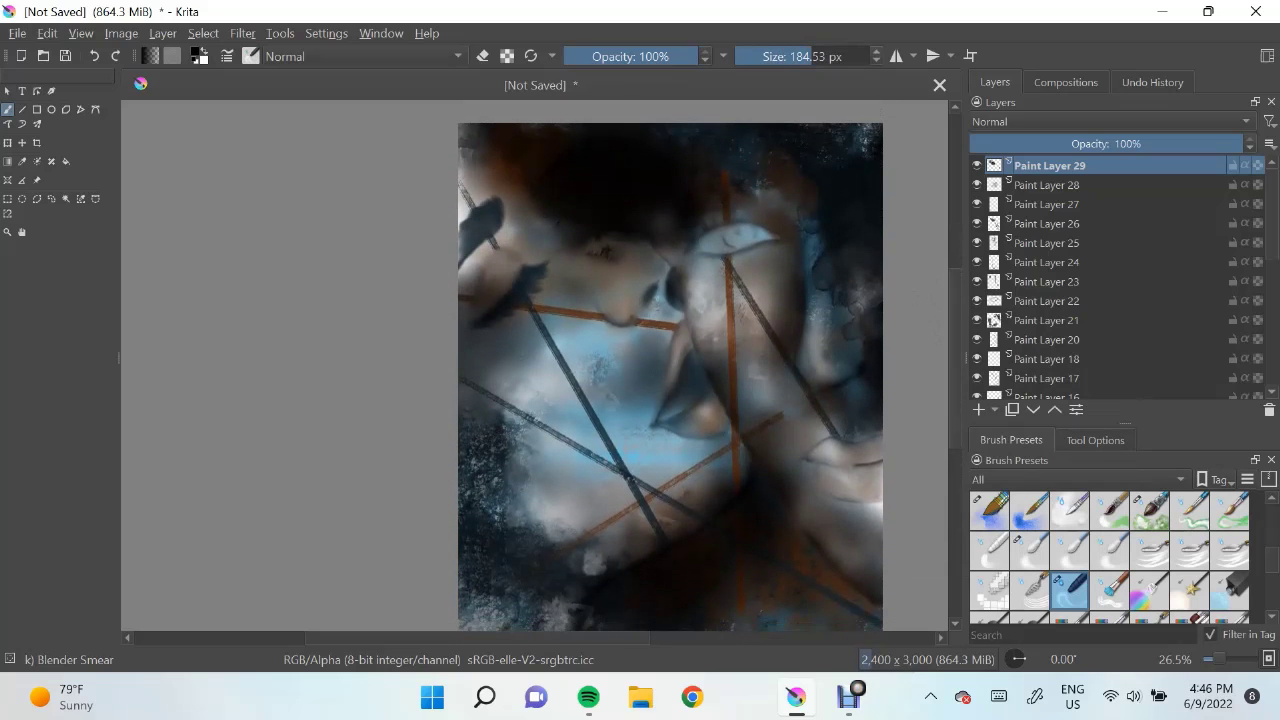
scroll(1110, 555, "down", 3)
scroll(1110, 555, "down", 2)
left_click(1030, 590)
Commit an iris circle over the eye and return to freehand brushing
left_click(8, 142)
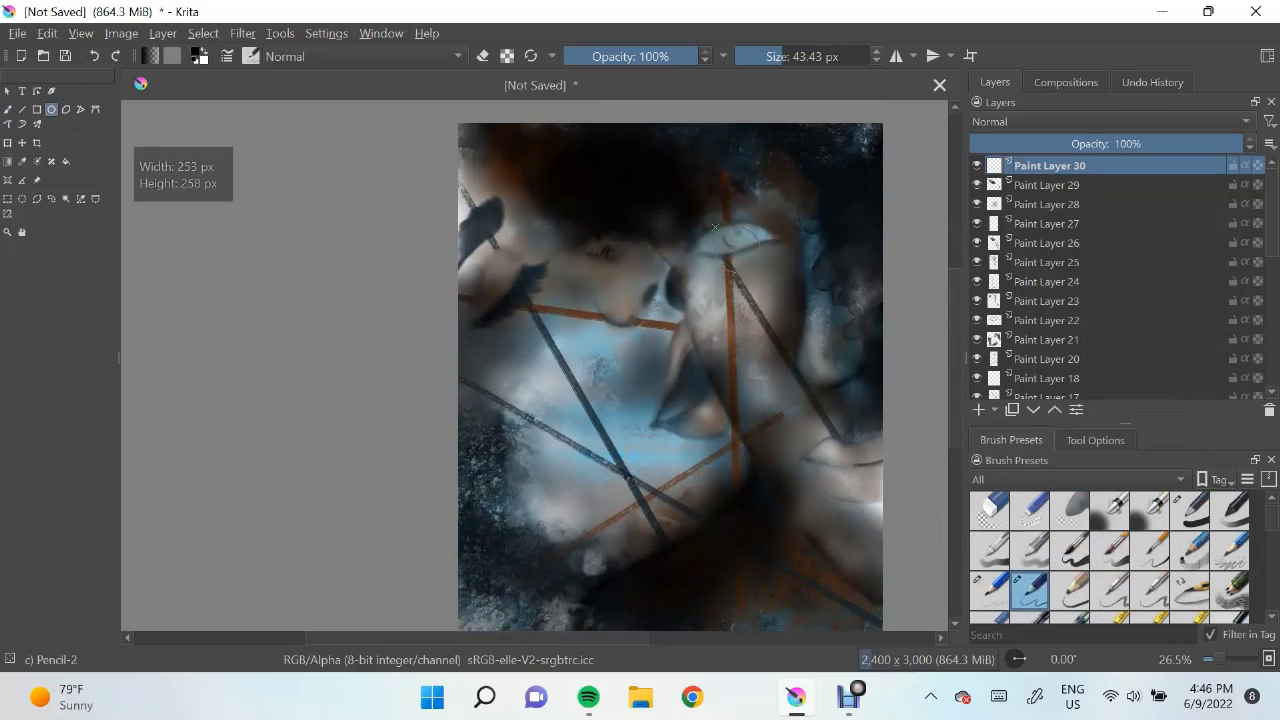
key("t")
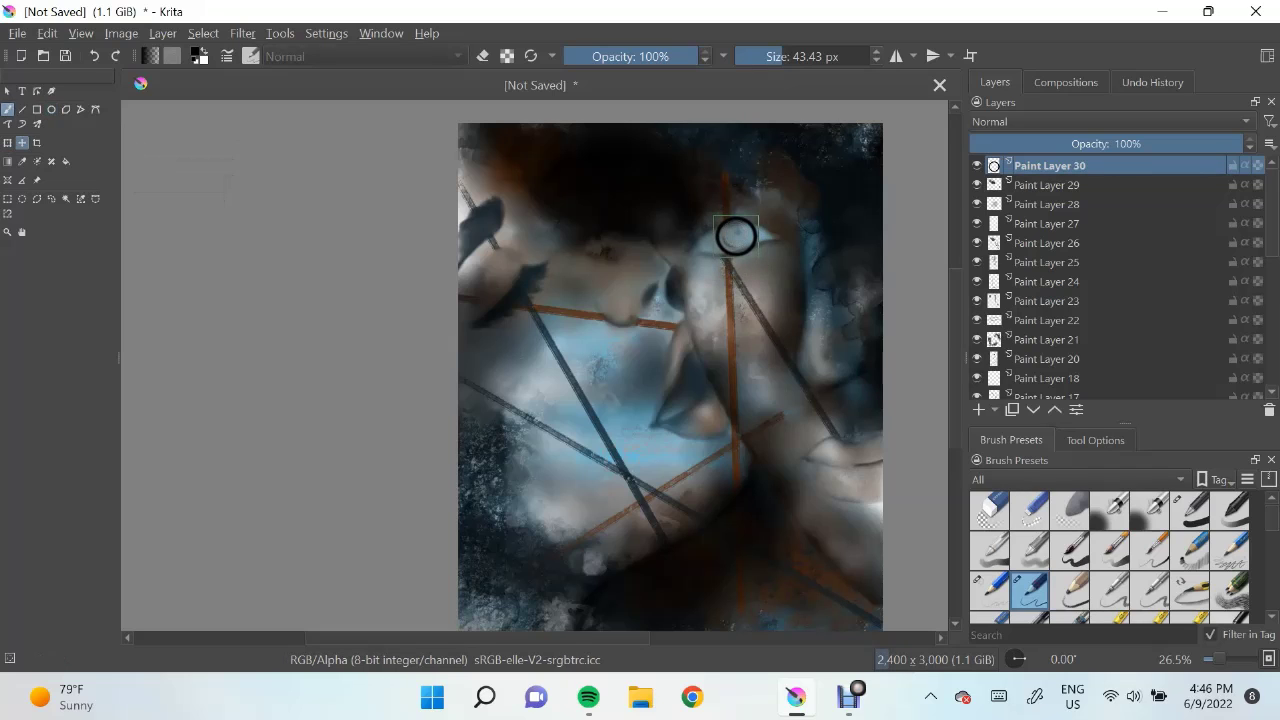
key("b")
key("slash")
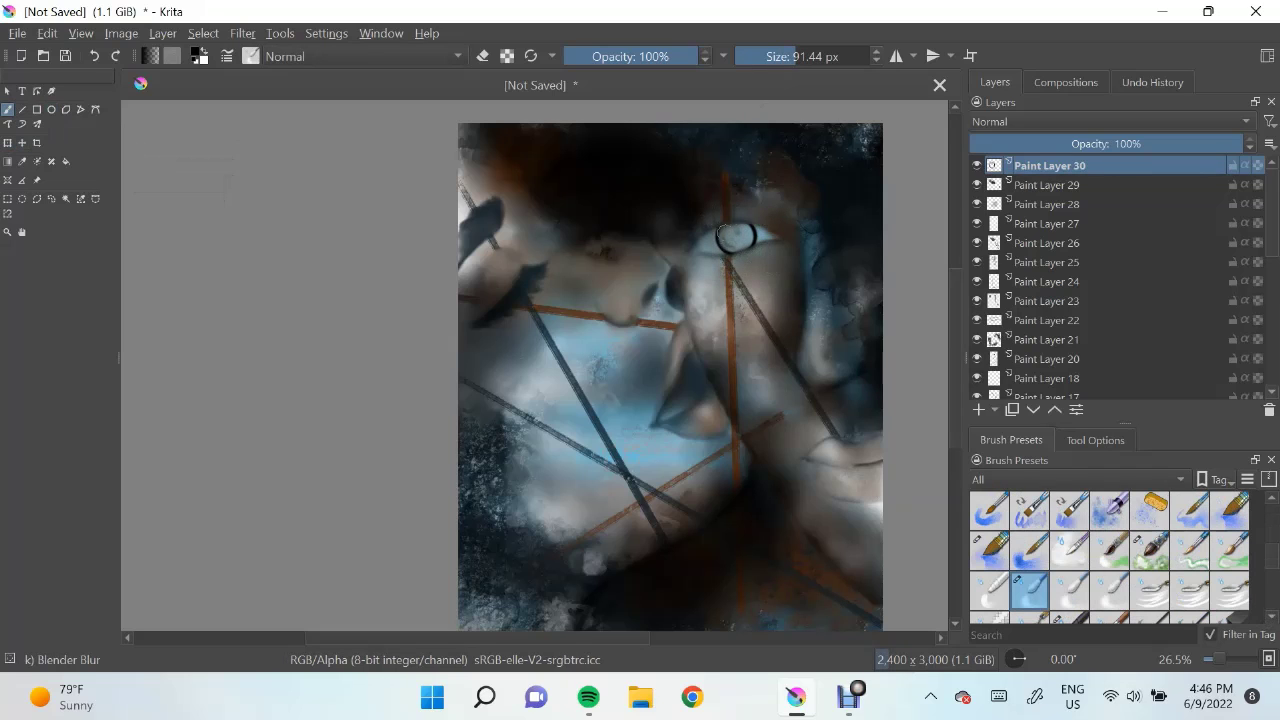
left_click(990, 511)
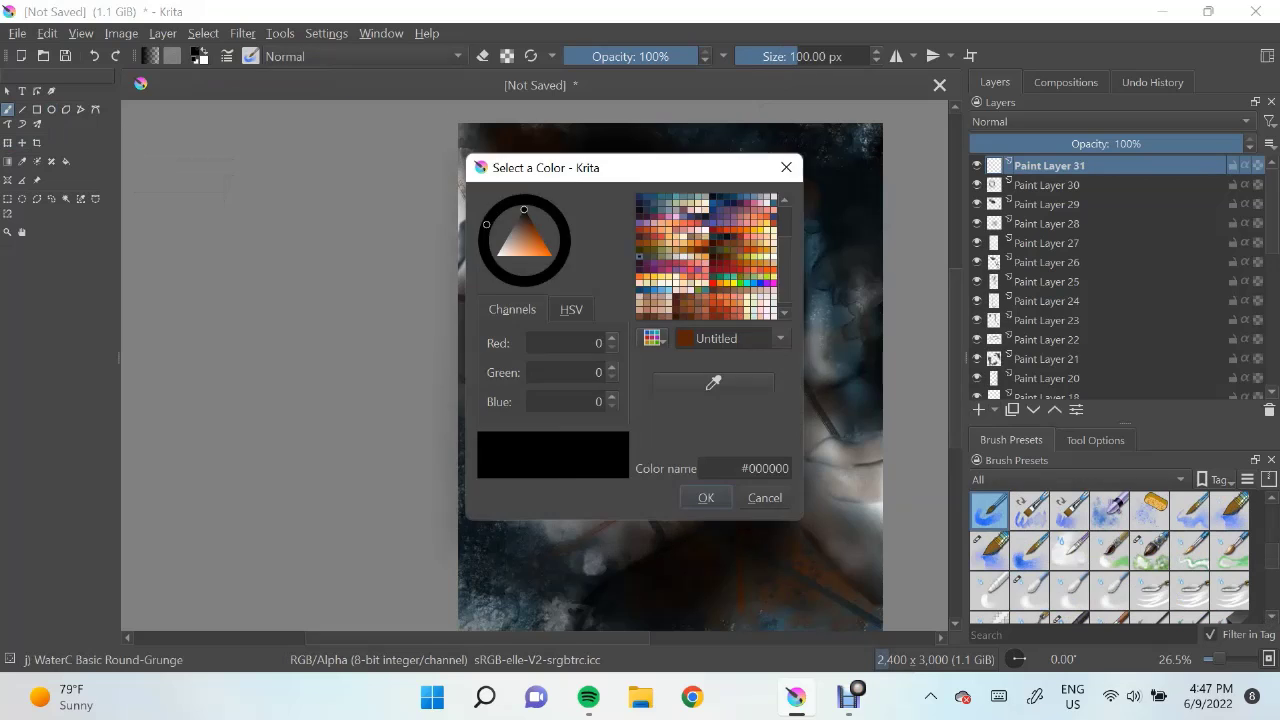
key("Return")
key("slash")
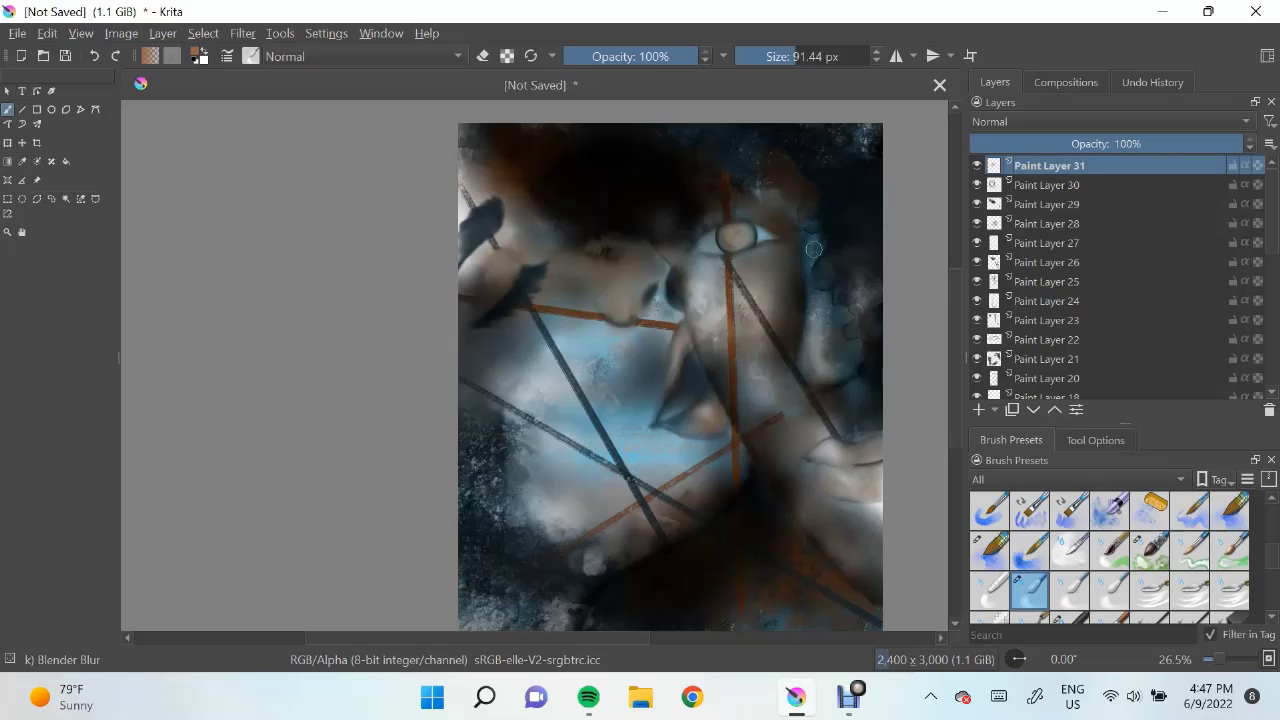
Add a new paint layer and choose a dark brown colour
key("Insert")
key("slash")
left_click(199, 56)
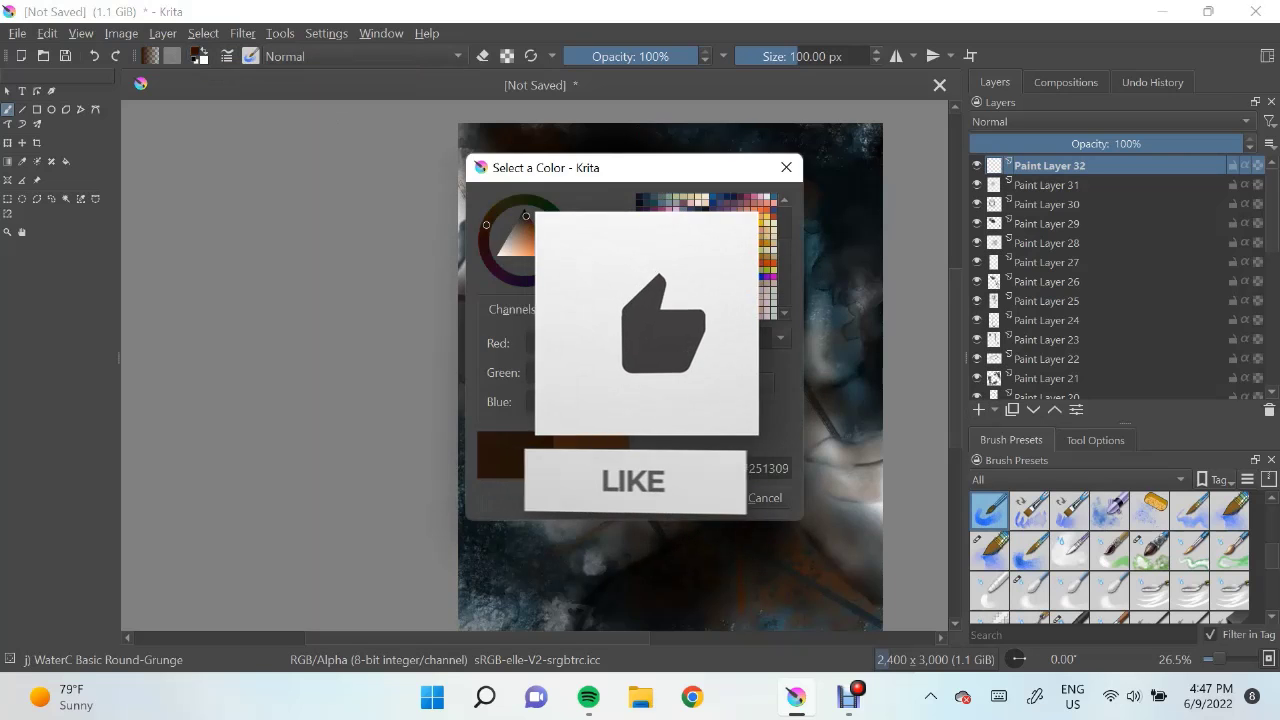
key("Return")
key("slash")
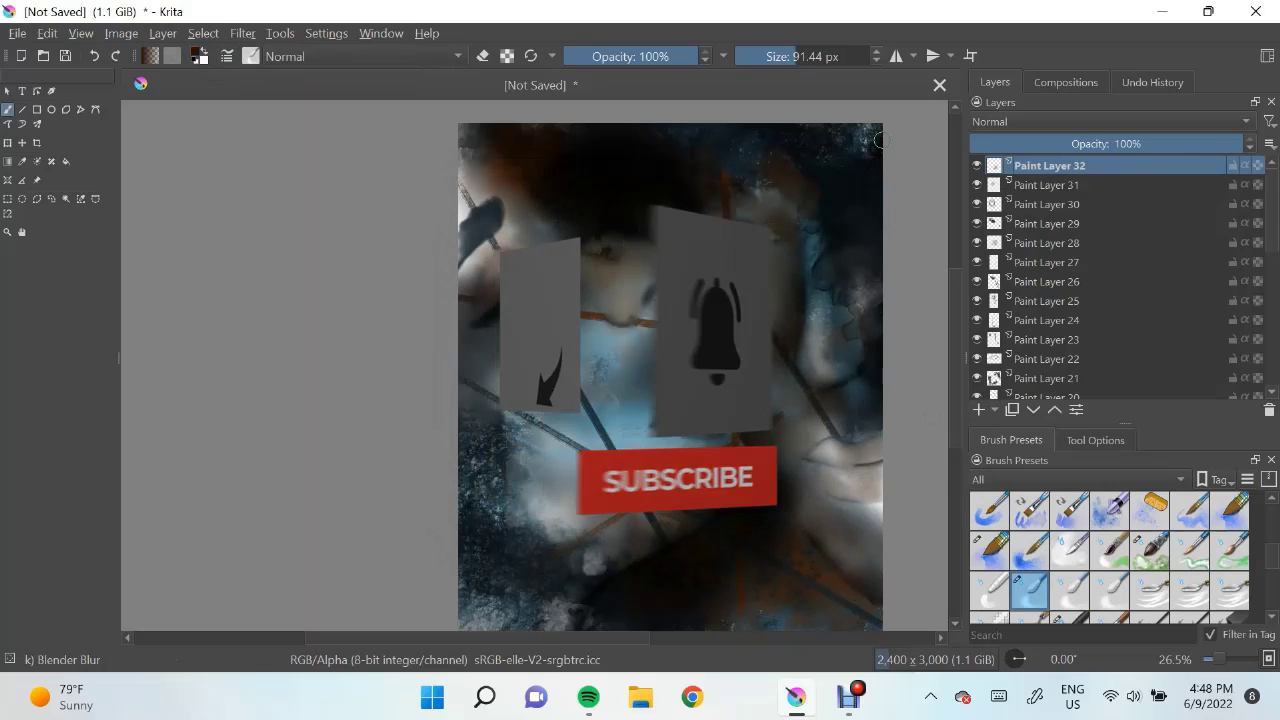
Make Paint Layer 21, then Paint Layer 29, the working layer
left_click(1049, 378)
left_click(1069, 550)
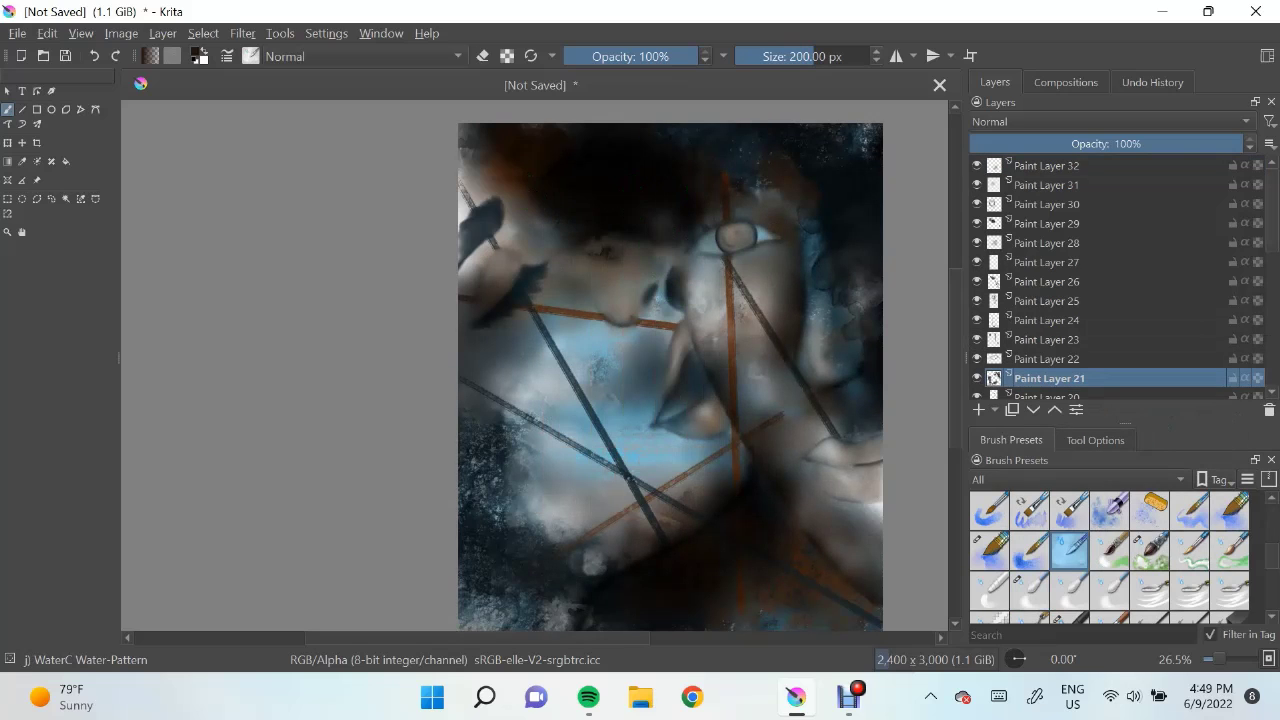
left_click(700, 210)
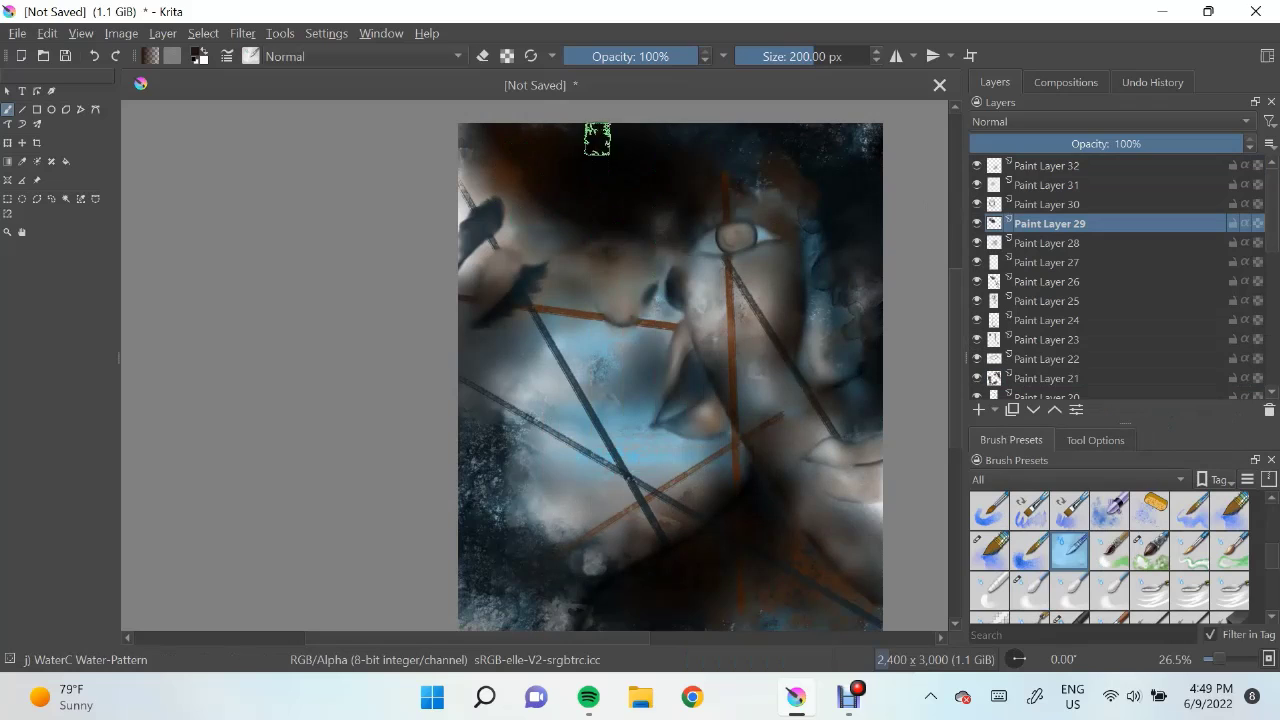
scroll(705, 600, "up", 1)
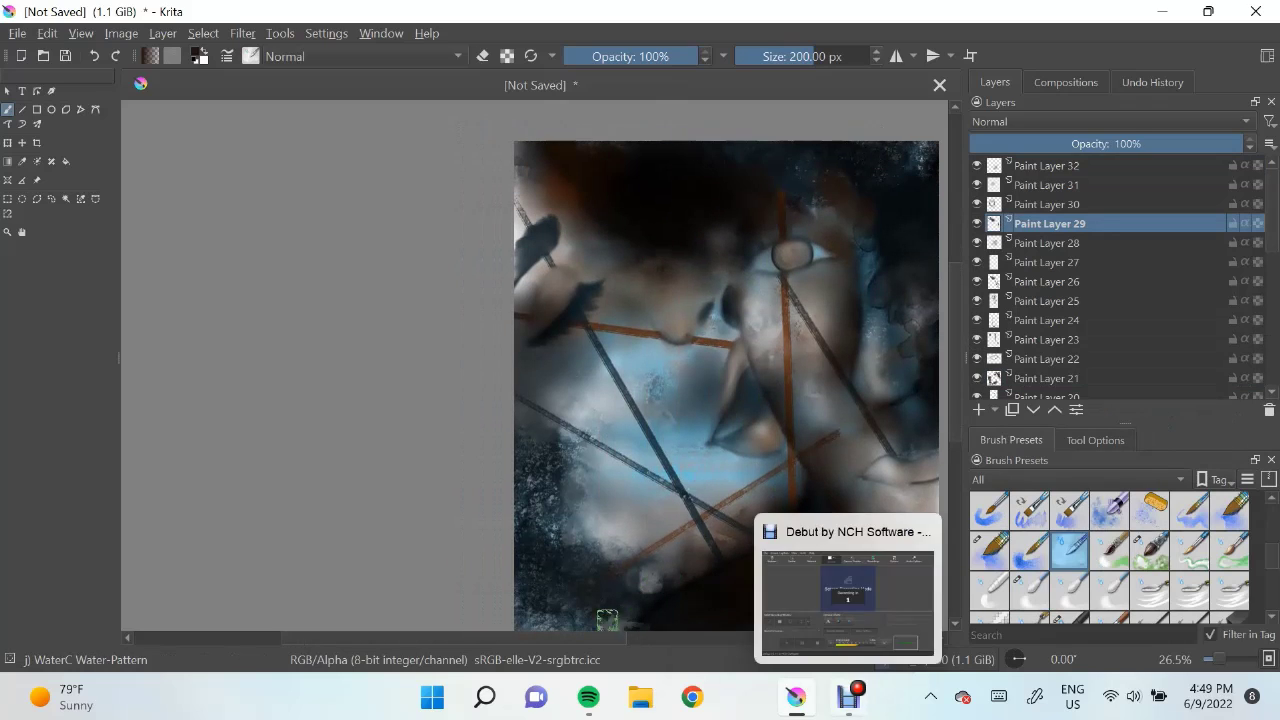
scroll(1110, 275, "down", 2)
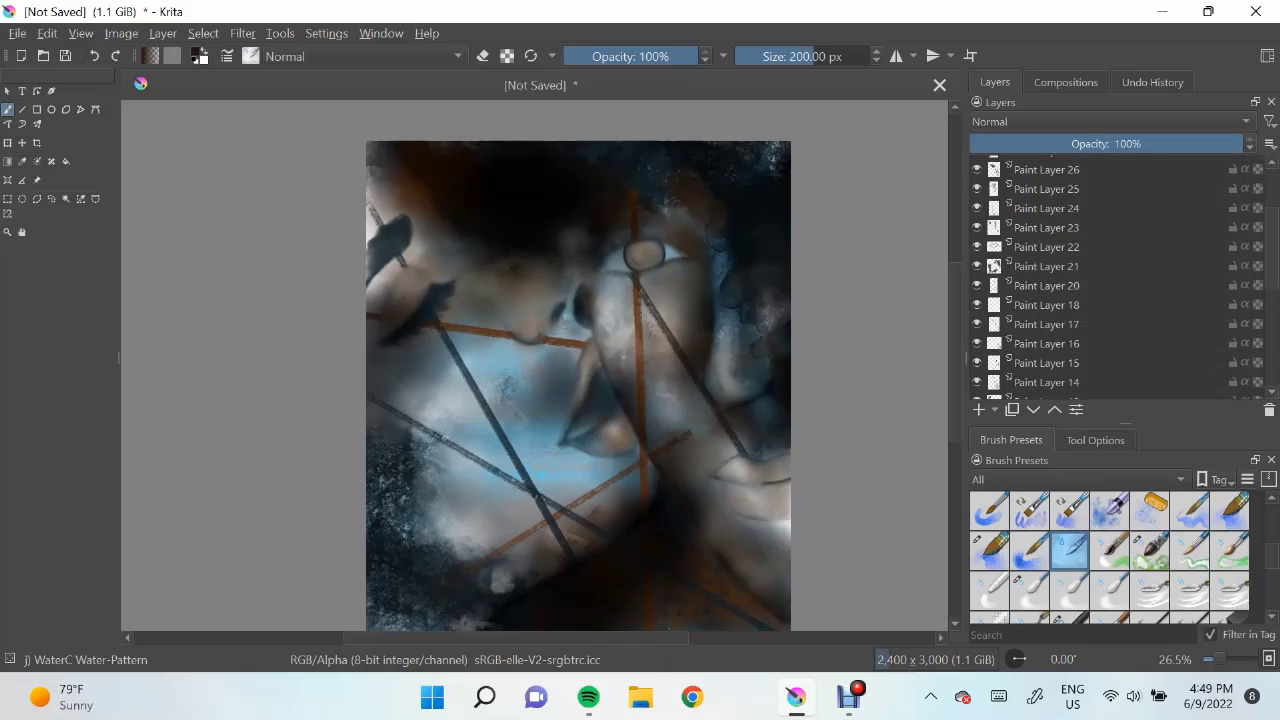
On new layers, blend a small spot and paint a dark watercolour stroke on the face
key("Insert")
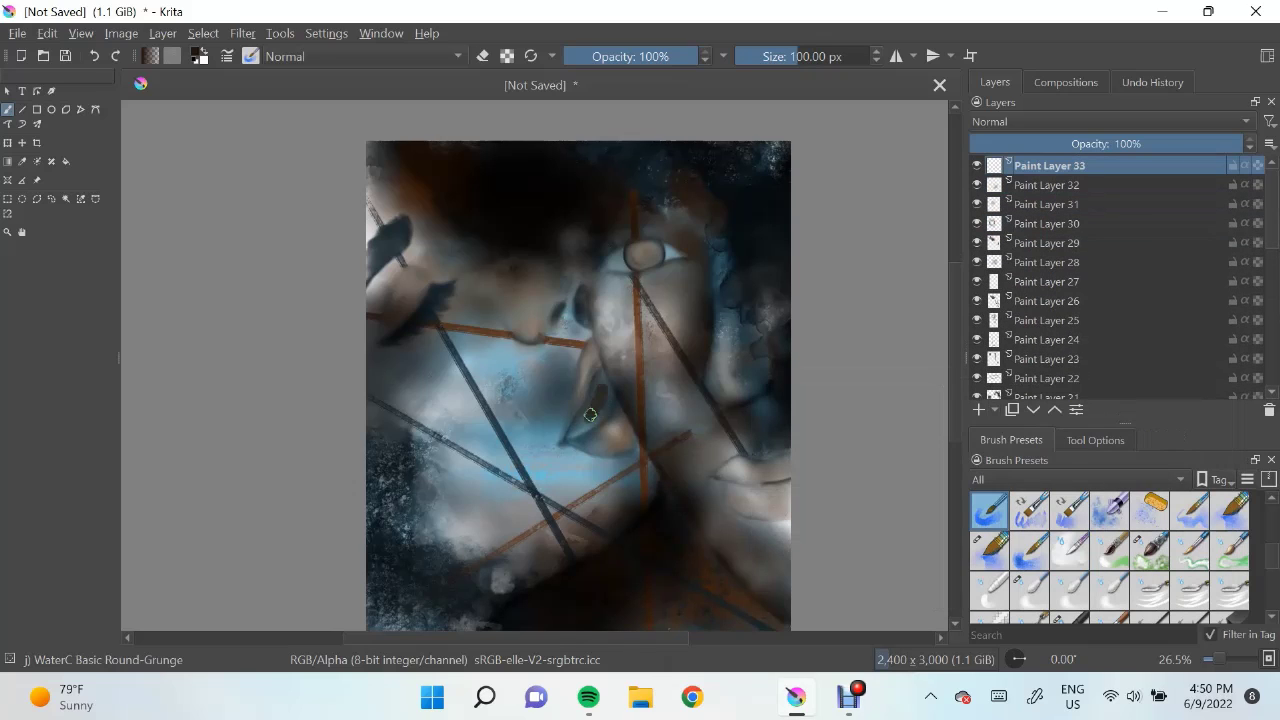
left_click_drag(592, 392, 600, 426)
left_click(1030, 590)
key("Insert")
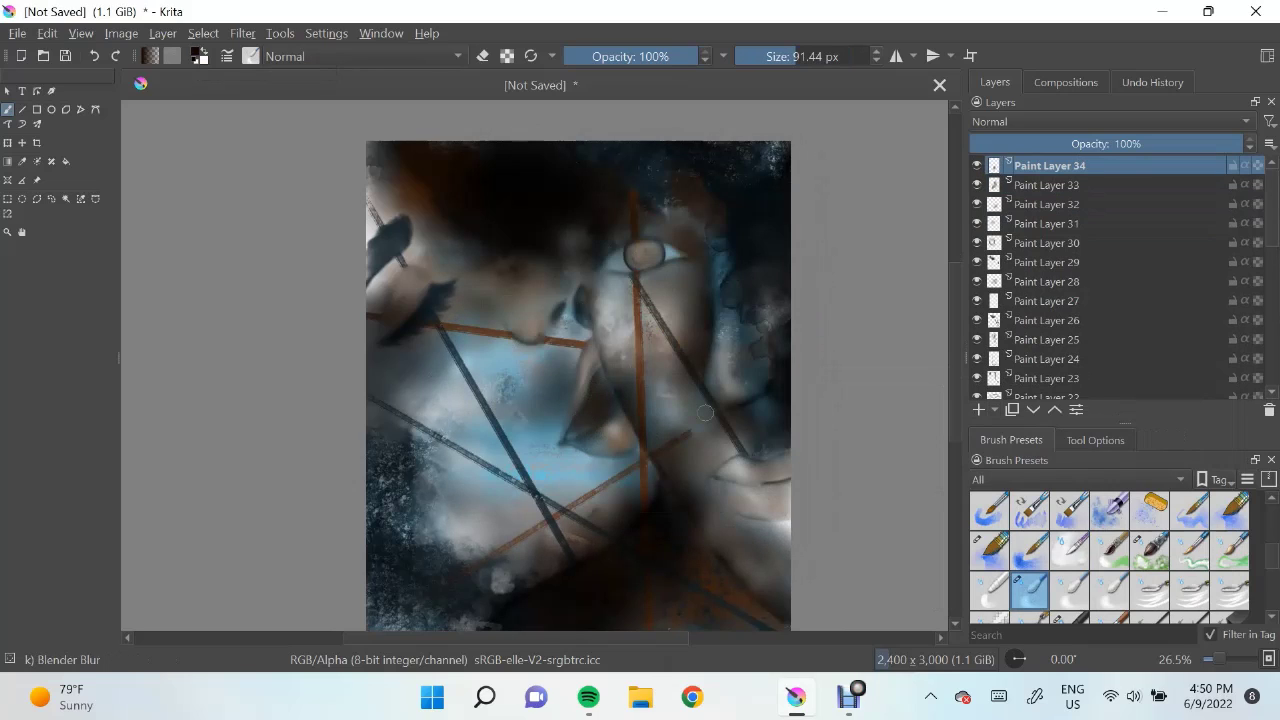
key("/")
key("Insert")
left_click_drag(680, 290, 610, 318)
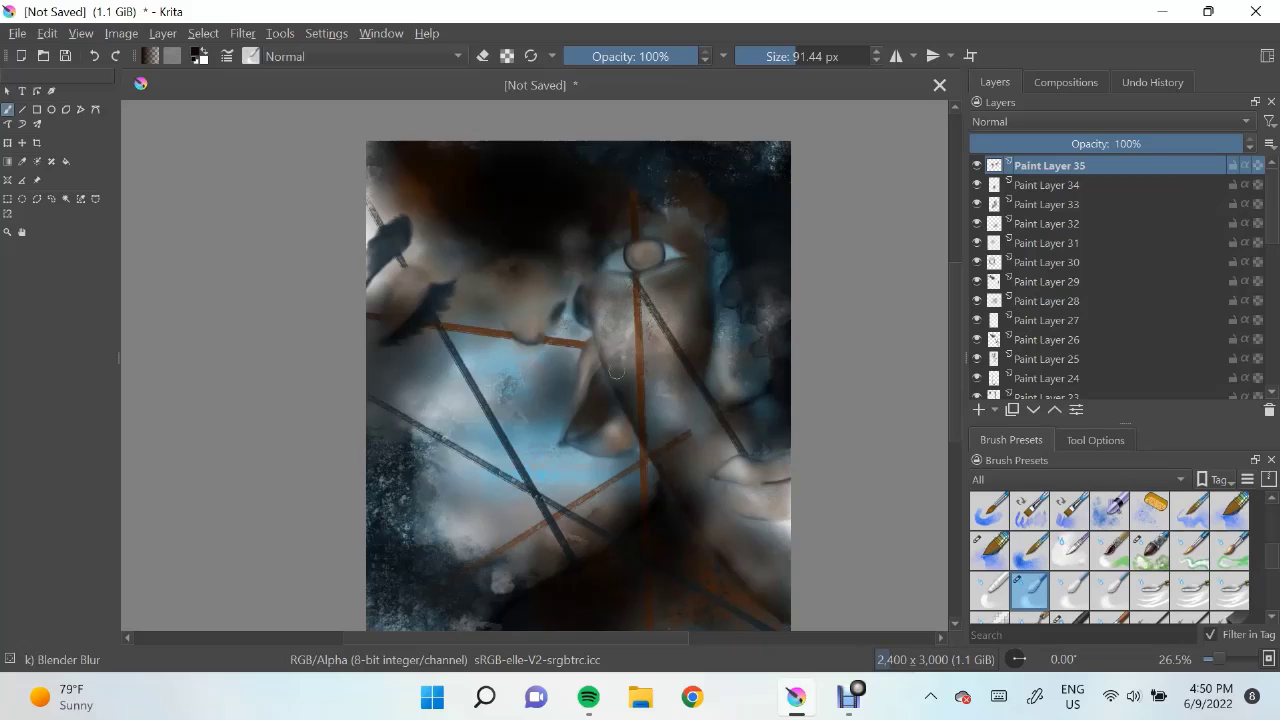
Draw a light pencil line along the eye on a new layer, then undo it
key("Insert")
right_click(705, 462)
key("Escape")
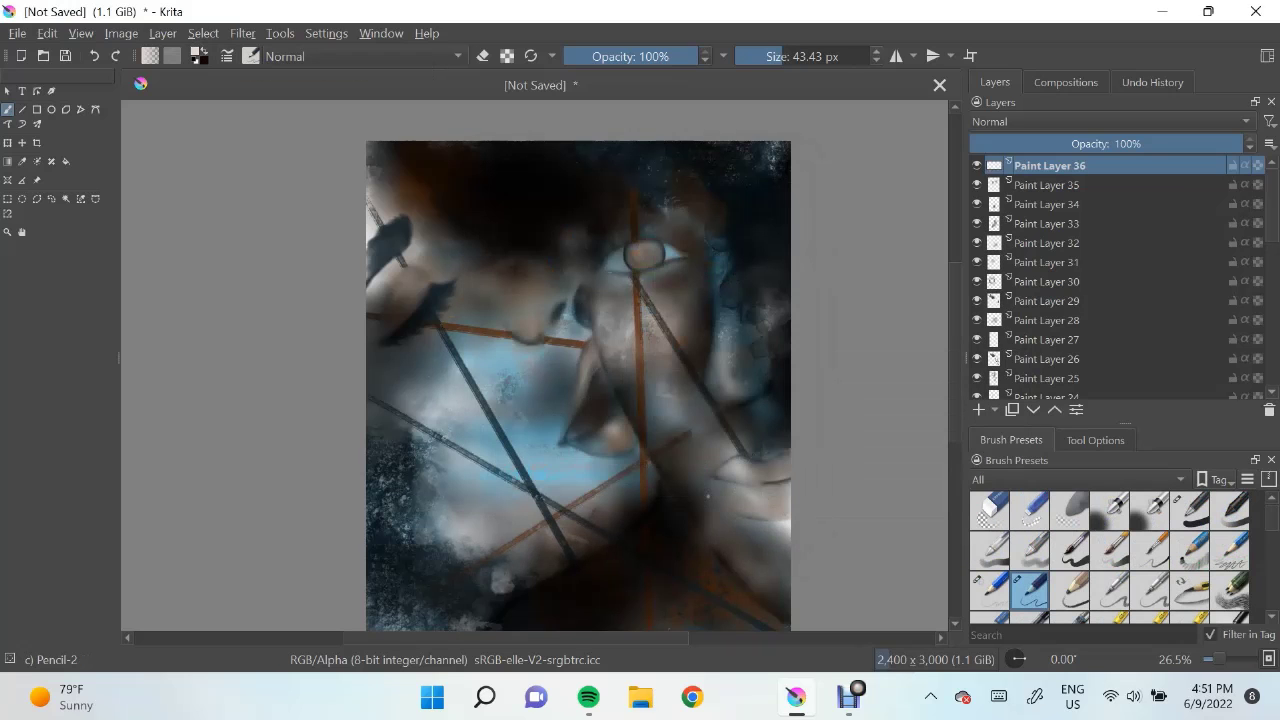
mouse_move(610, 270)
left_mouse_down()
mouse_move(680, 262)
mouse_move(628, 268)
left_mouse_up()
key("ctrl+z")
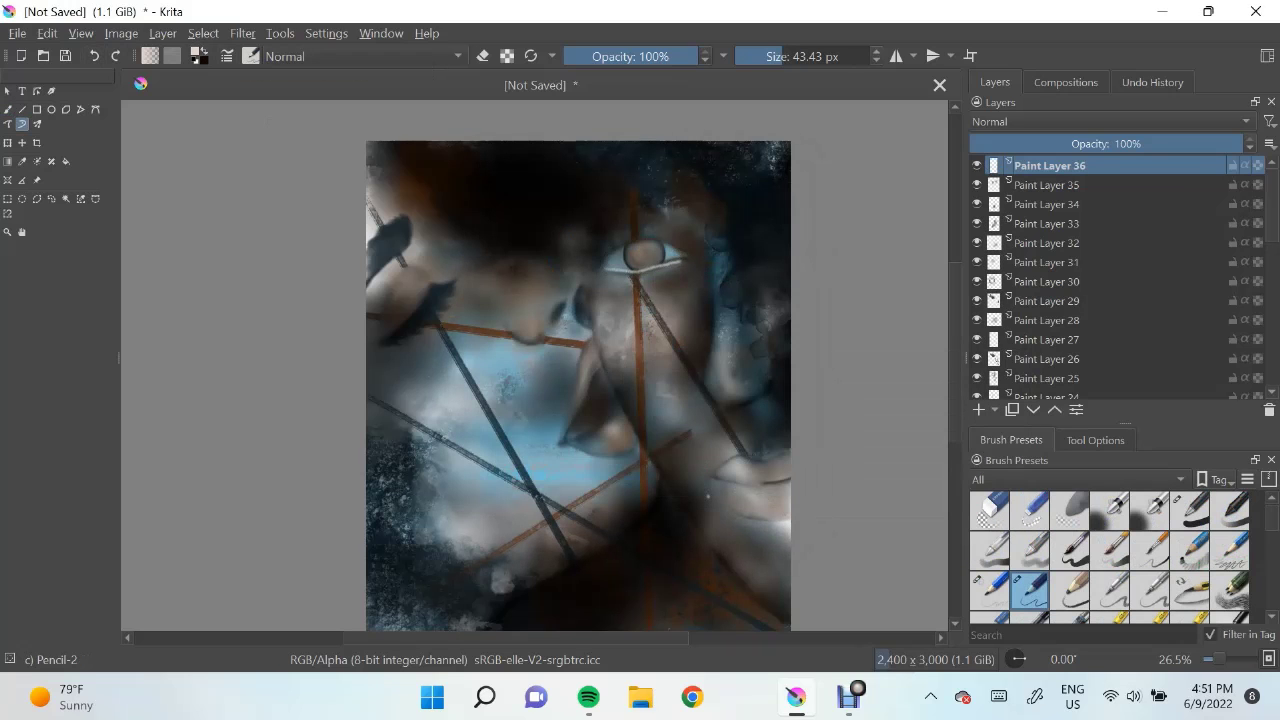
key("slash")
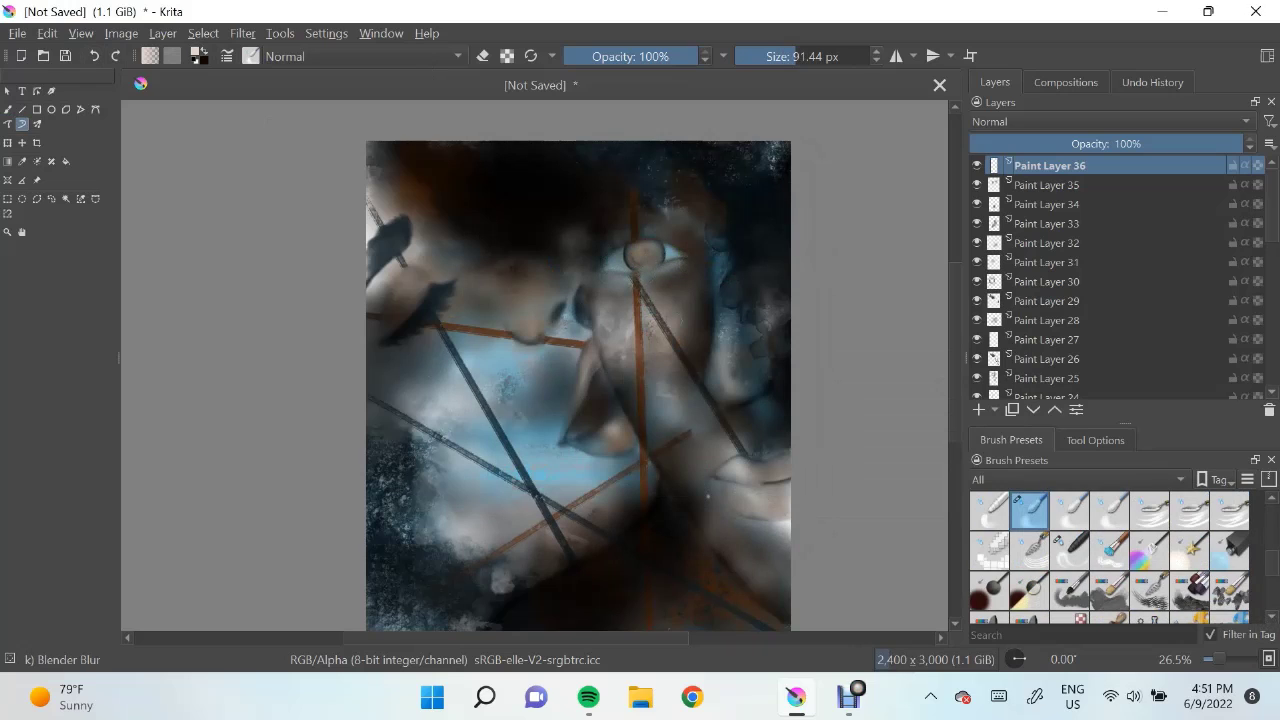
Try a watercolour texture dab beside the eye, then undo it
key("Insert")
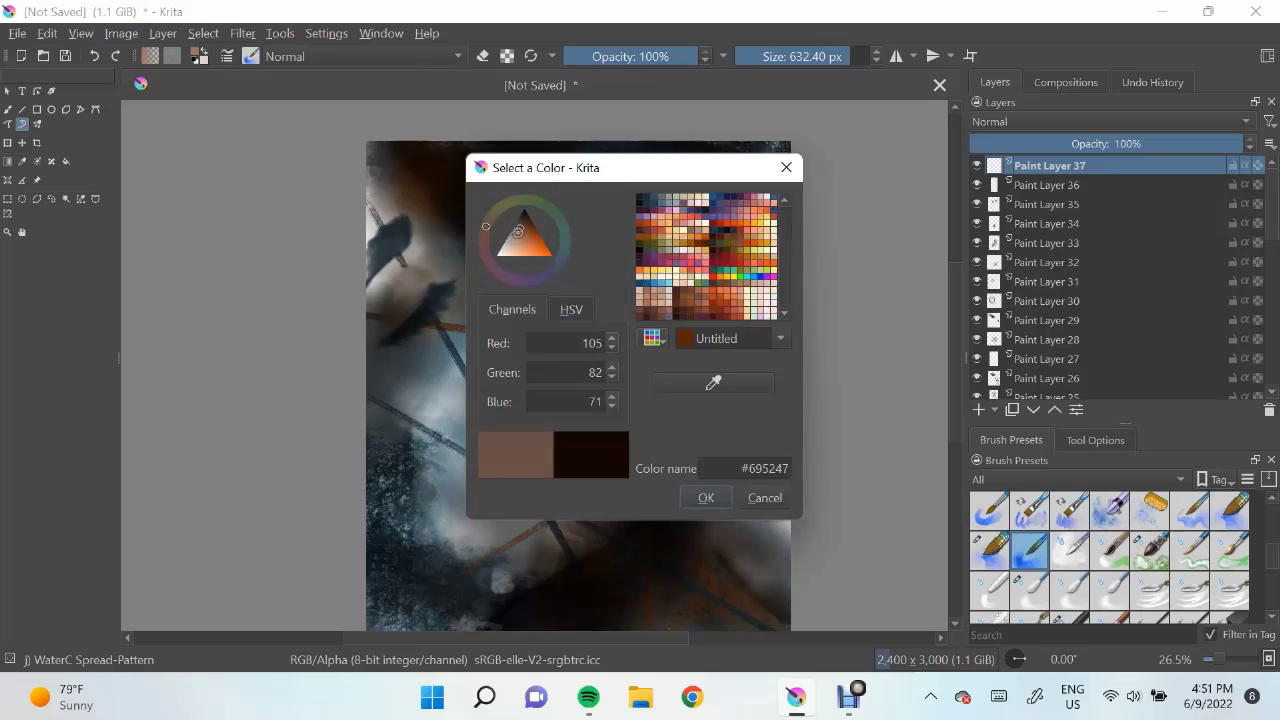
left_click(95, 56)
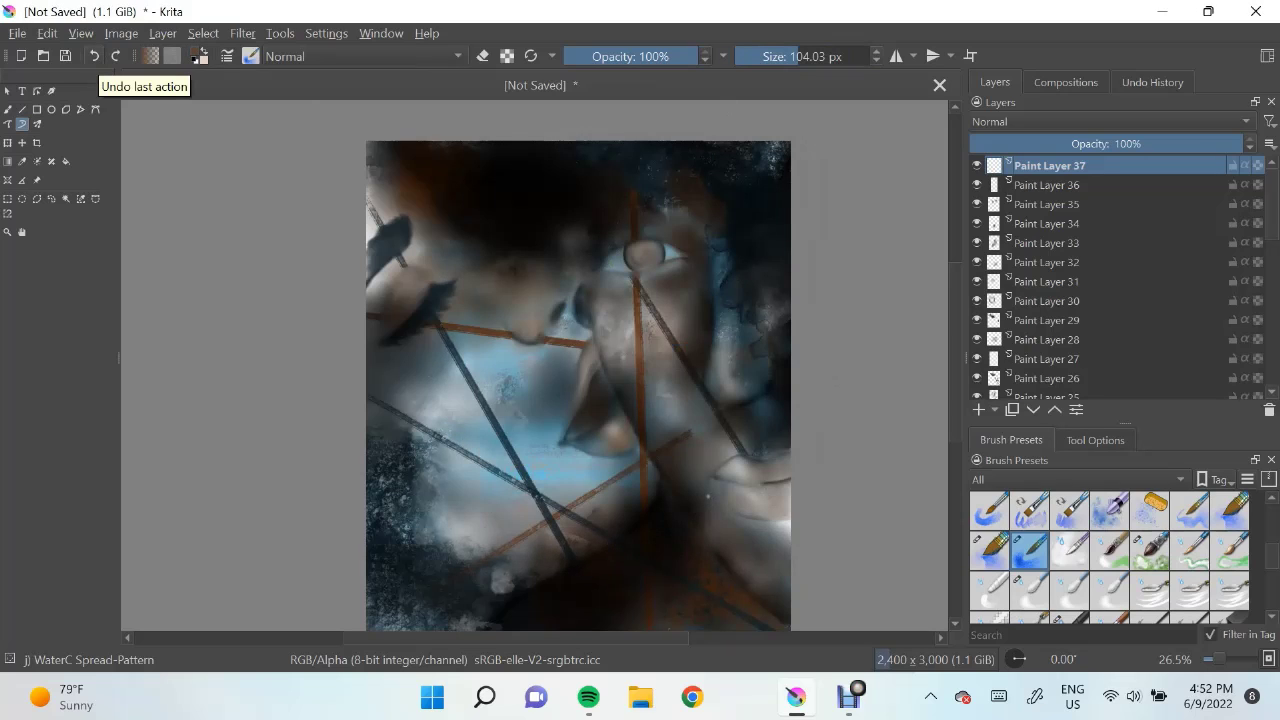
left_click(620, 292)
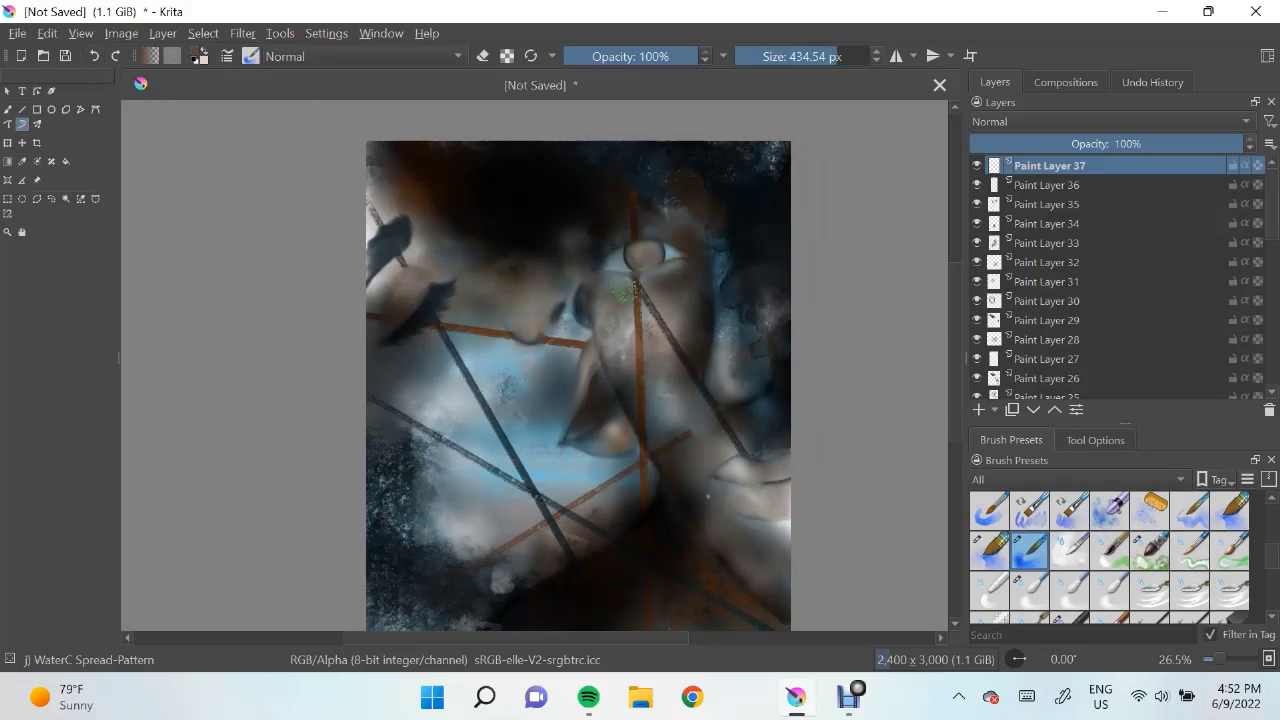
key("ctrl+z")
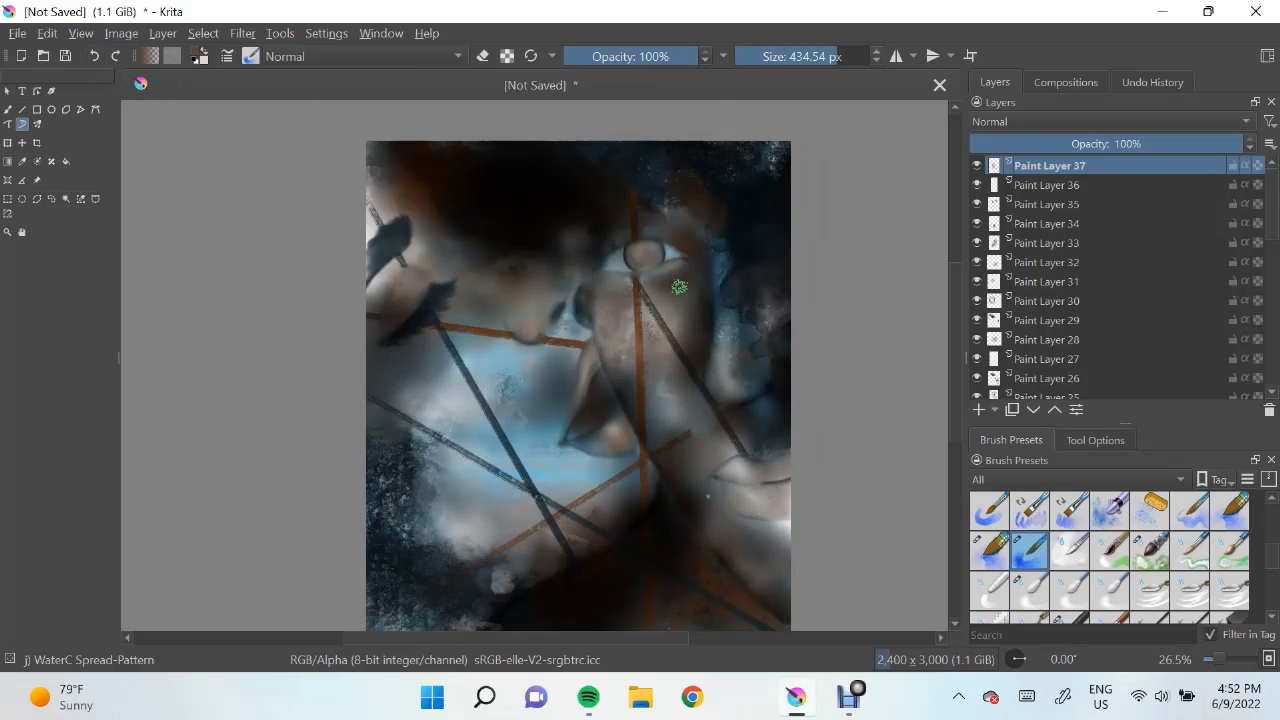
key("period")
On fresh layers, draw a dark Pencil-2 arc along the upper eyelid
key("Insert")
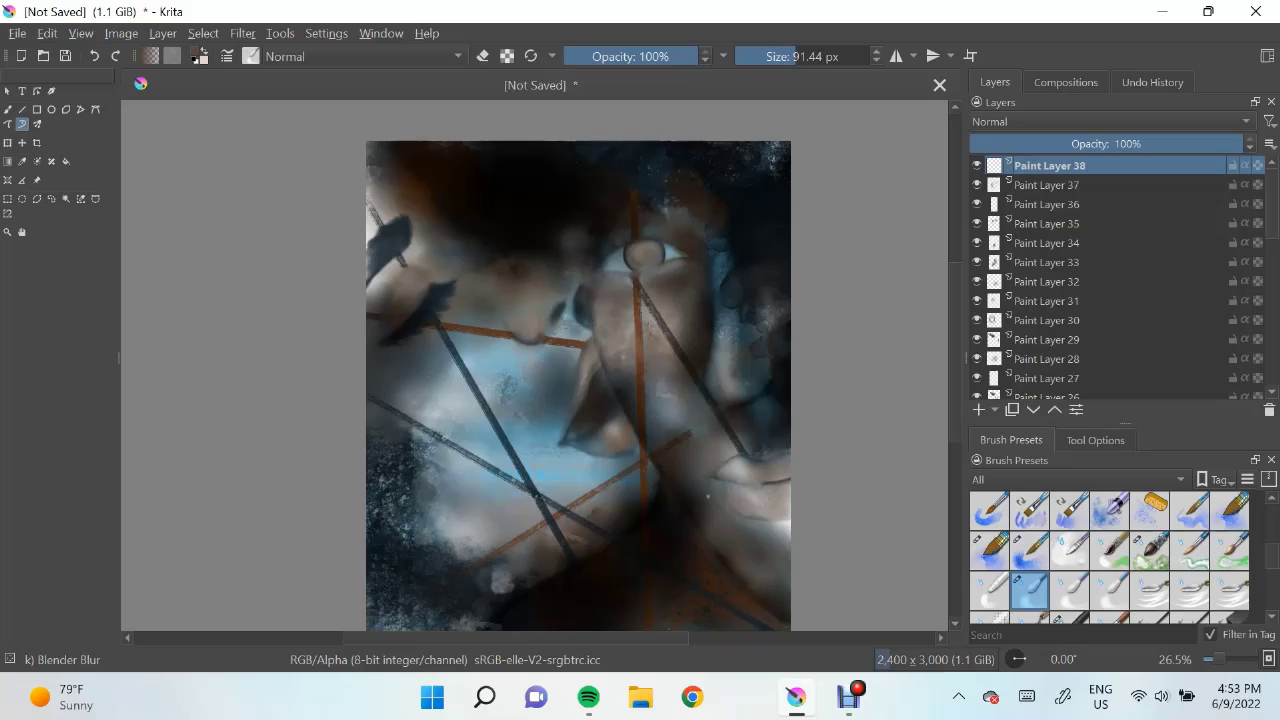
key("slash")
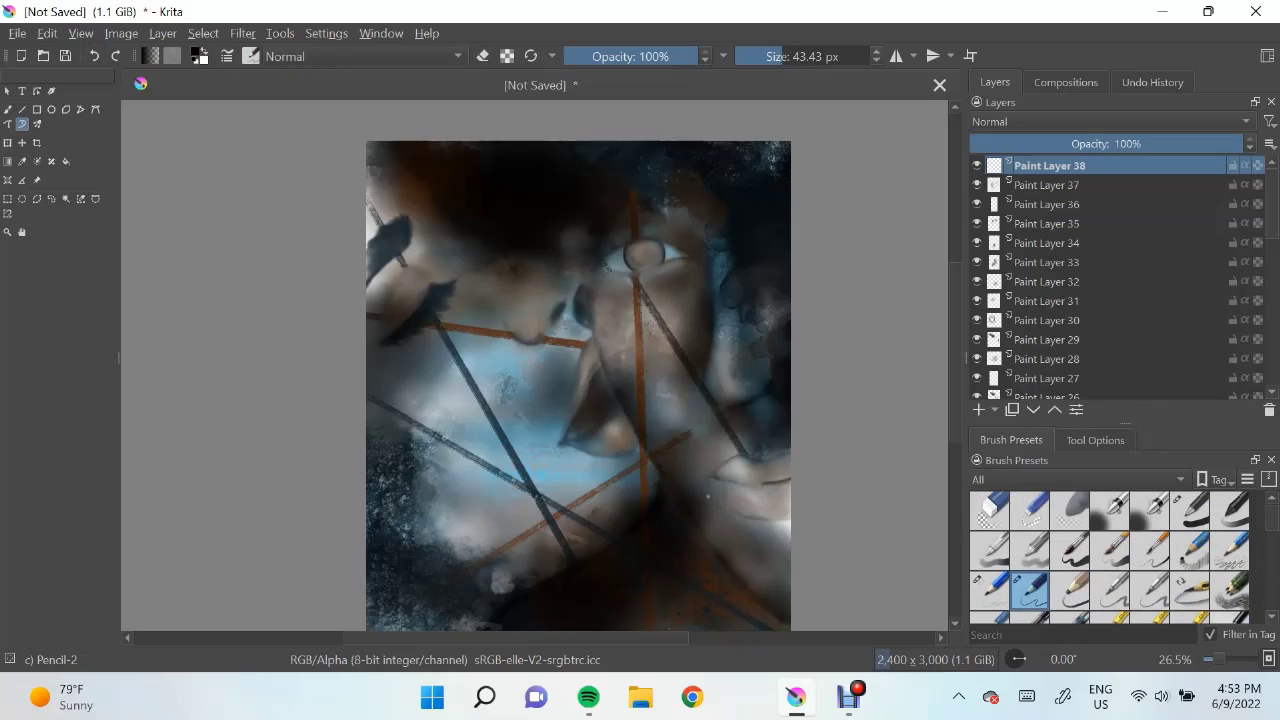
key("slash")
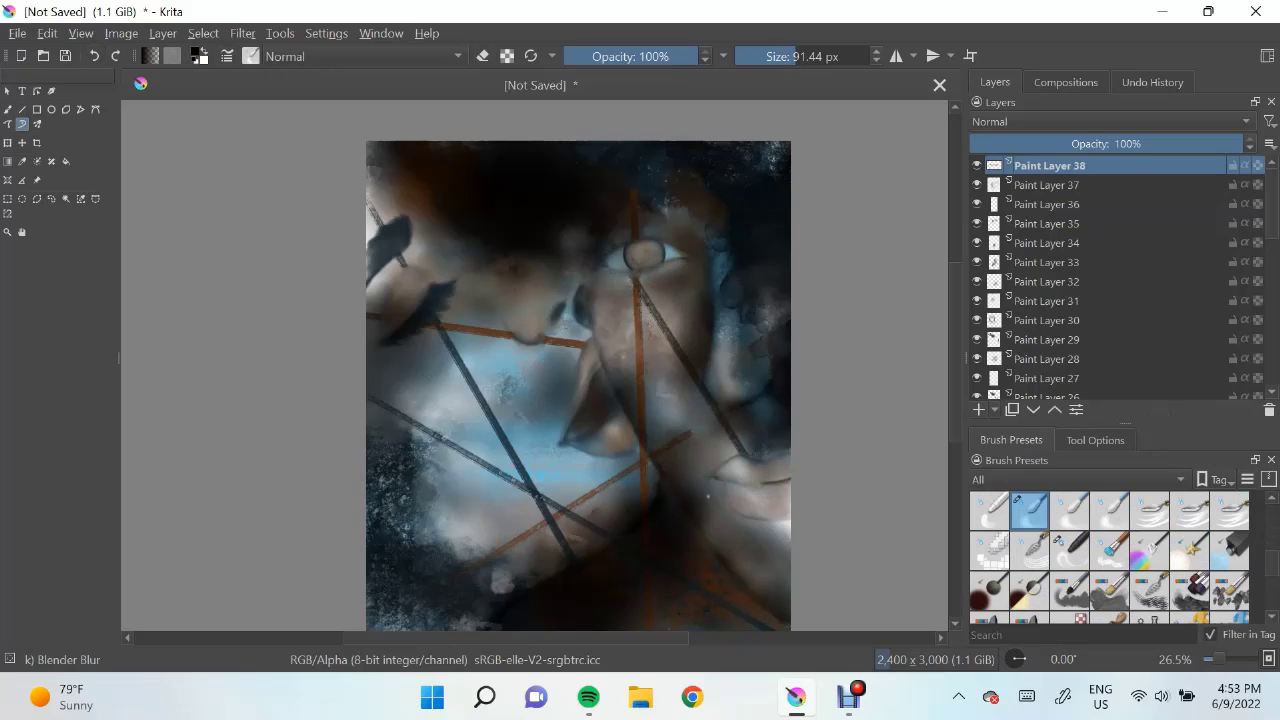
key("Insert")
key("slash")
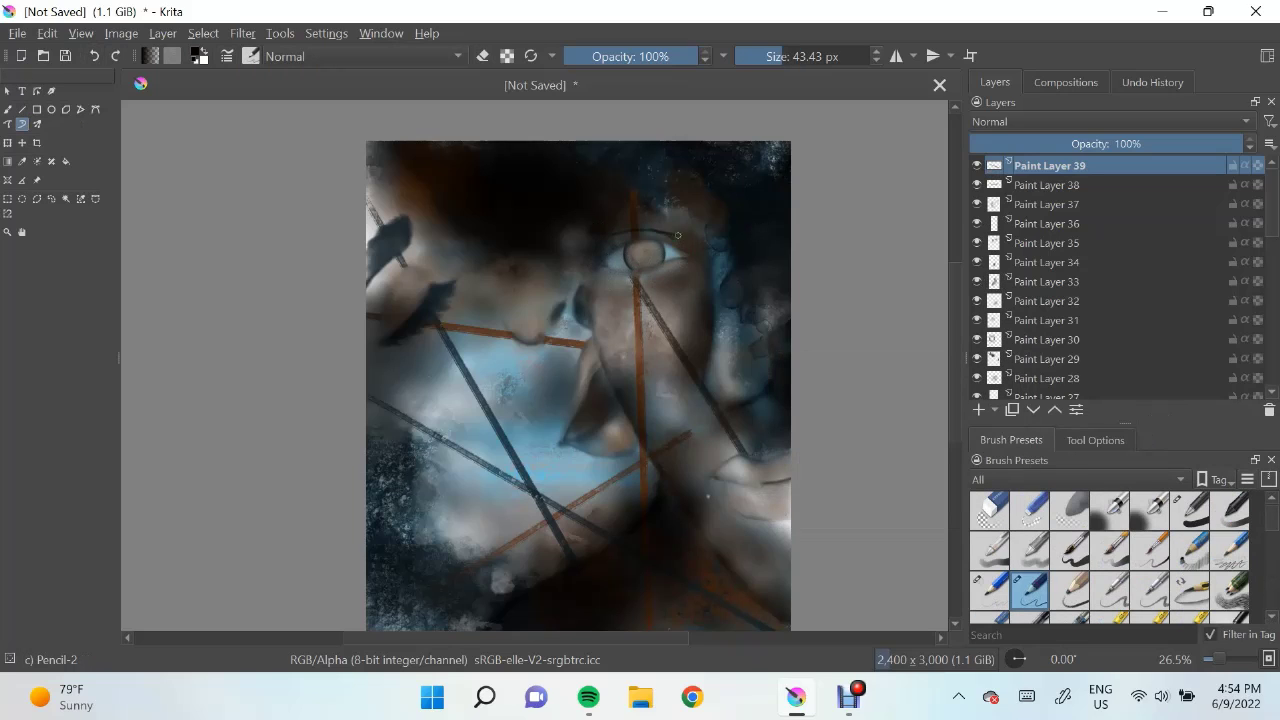
key("slash")
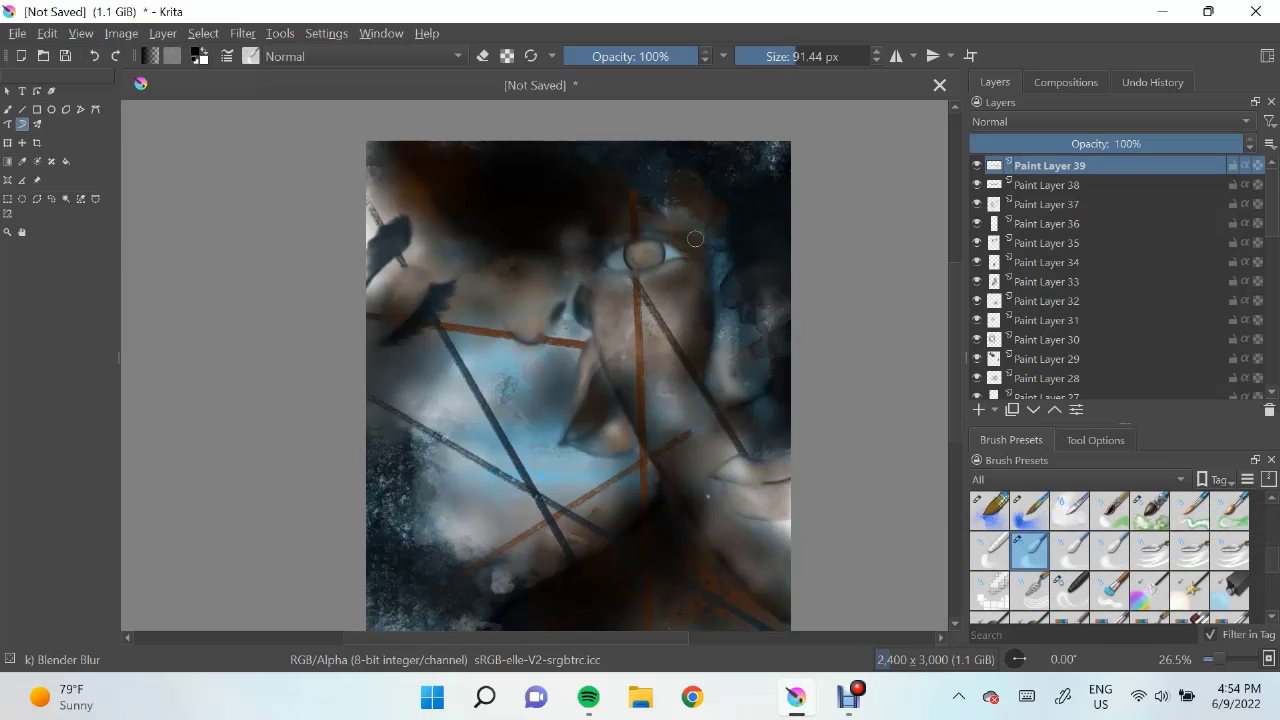
key("Insert")
key("slash")
left_click_drag(597, 266, 677, 242)
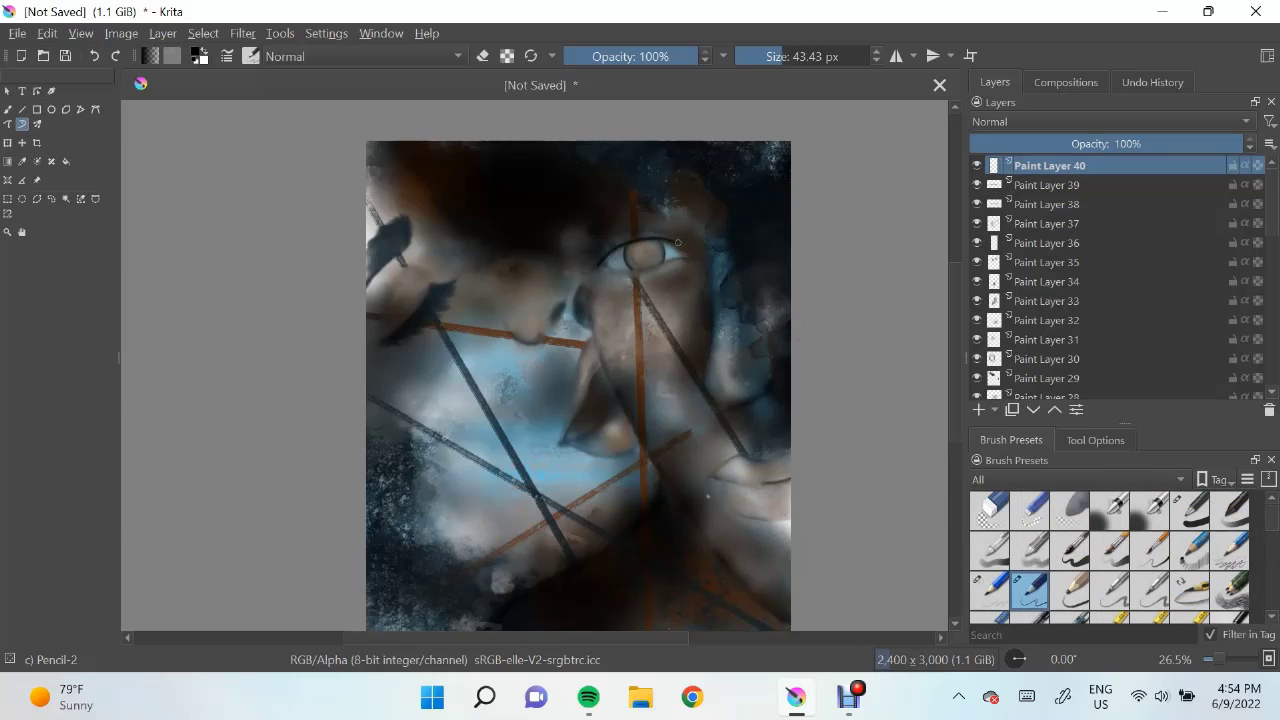
key("slash")
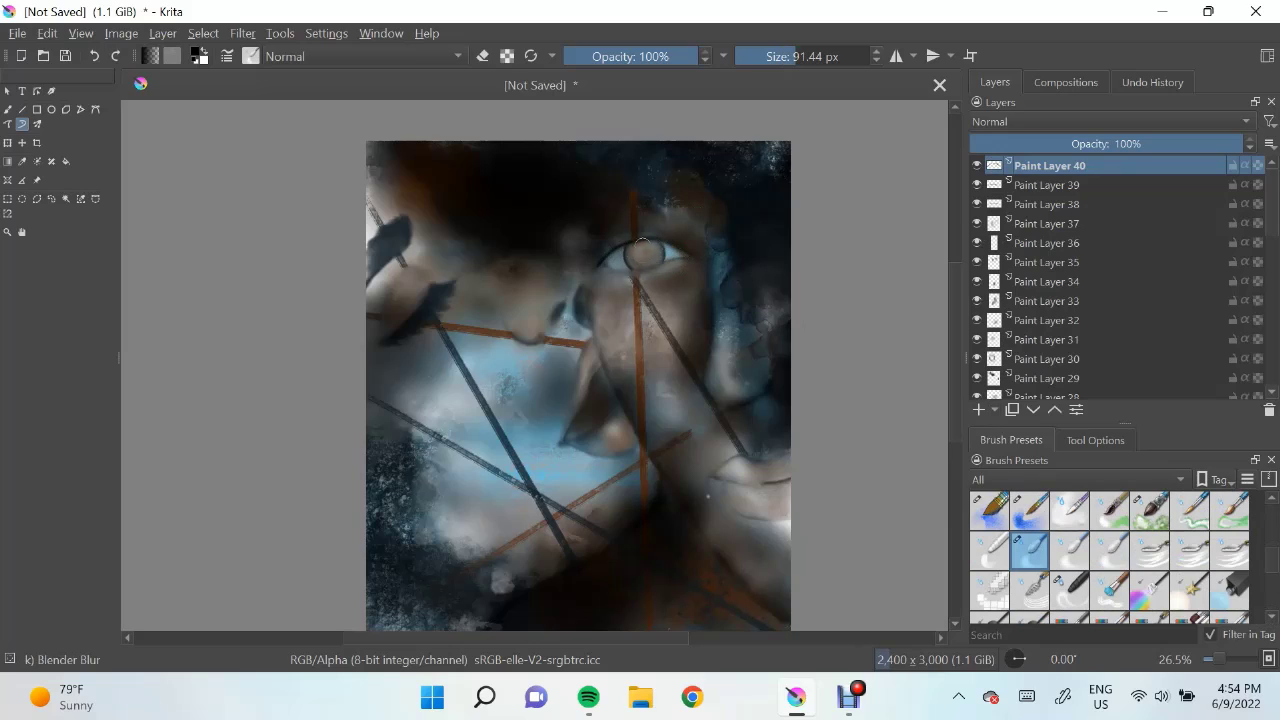
Add a new layer with the watercolour spread brush and pick dark brown #211a17
key("Insert")
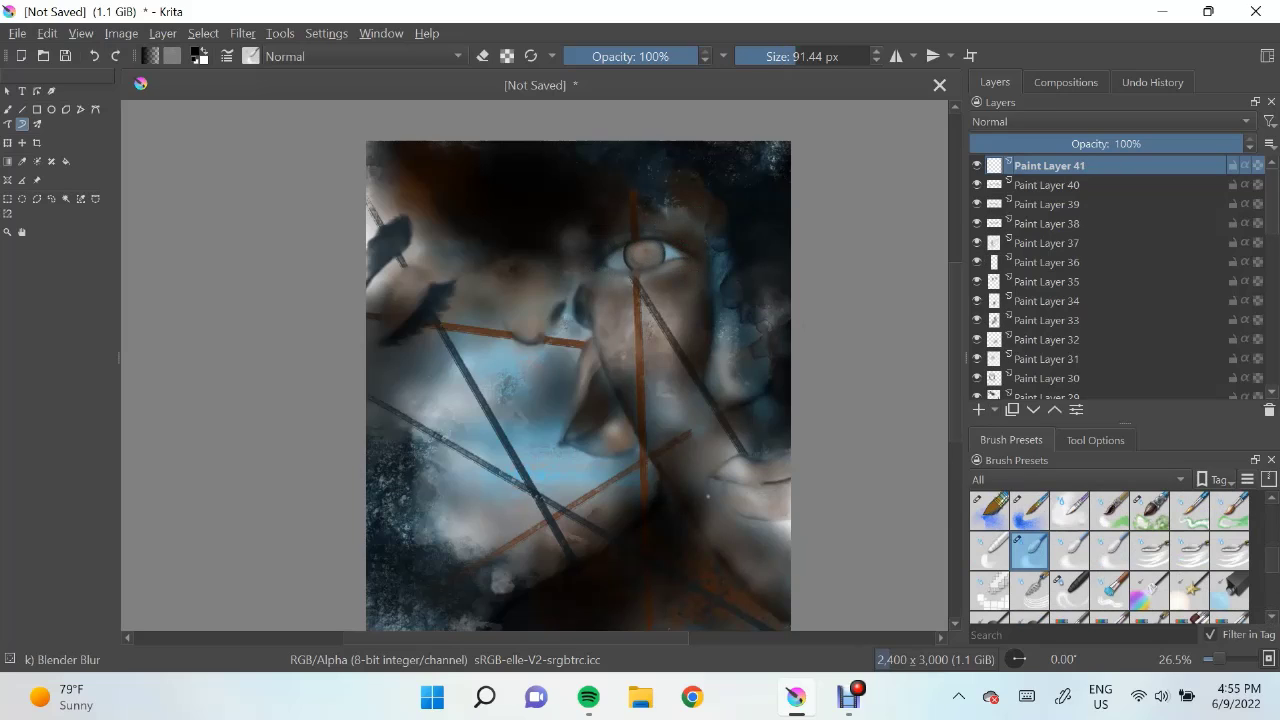
left_click(1030, 510)
left_click(199, 56)
key("Return")
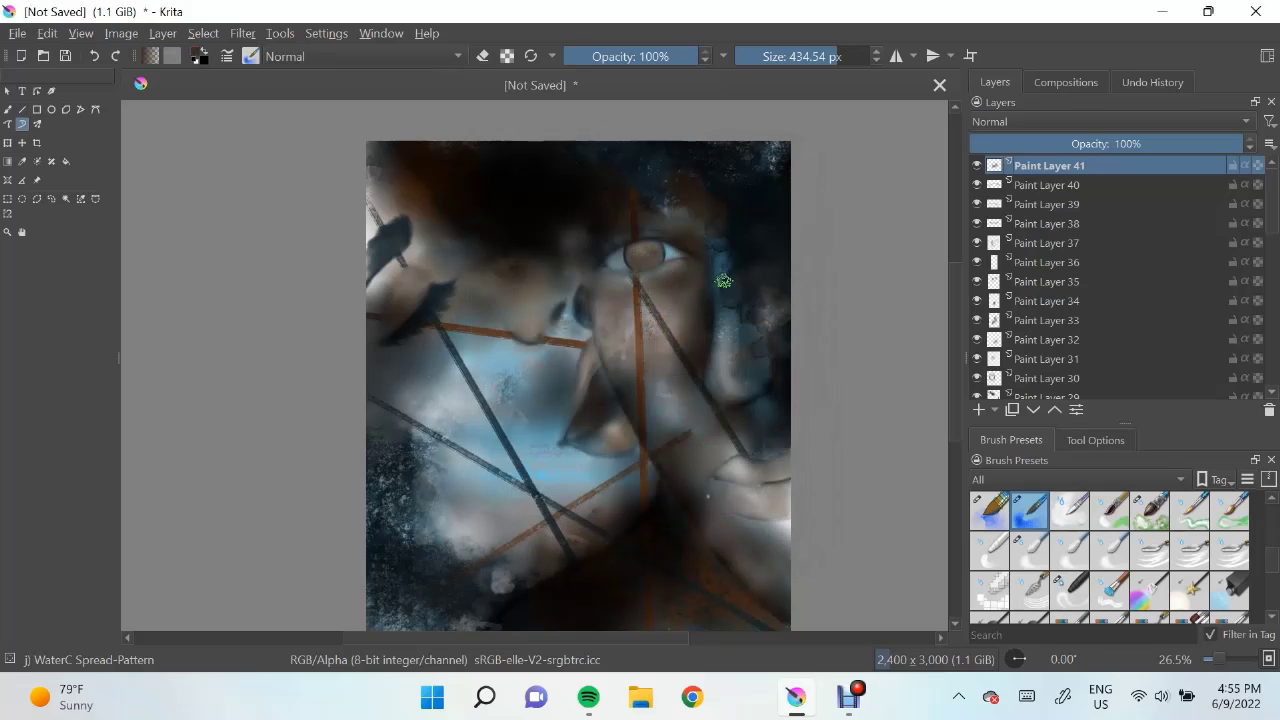
key("Insert")
Confirm dark brown and work the iris with an enlarged pencil on a new layer
left_click(199, 56)
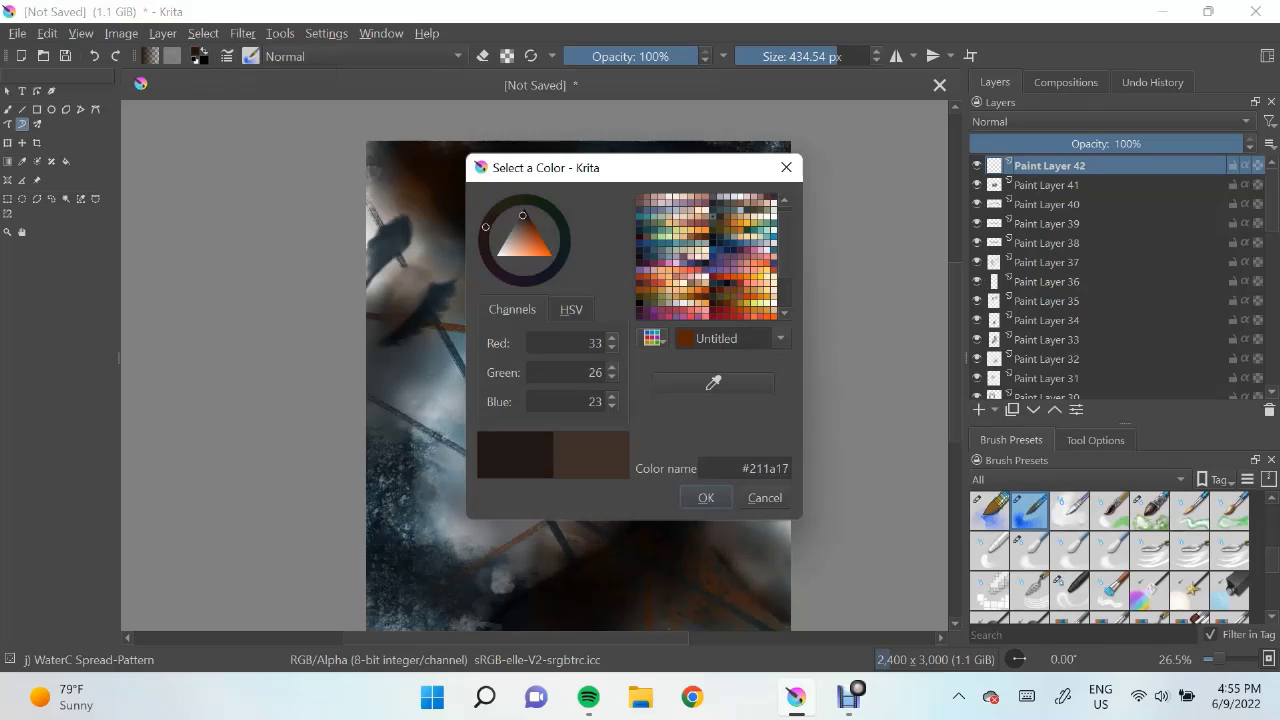
key("Return")
key("slash")
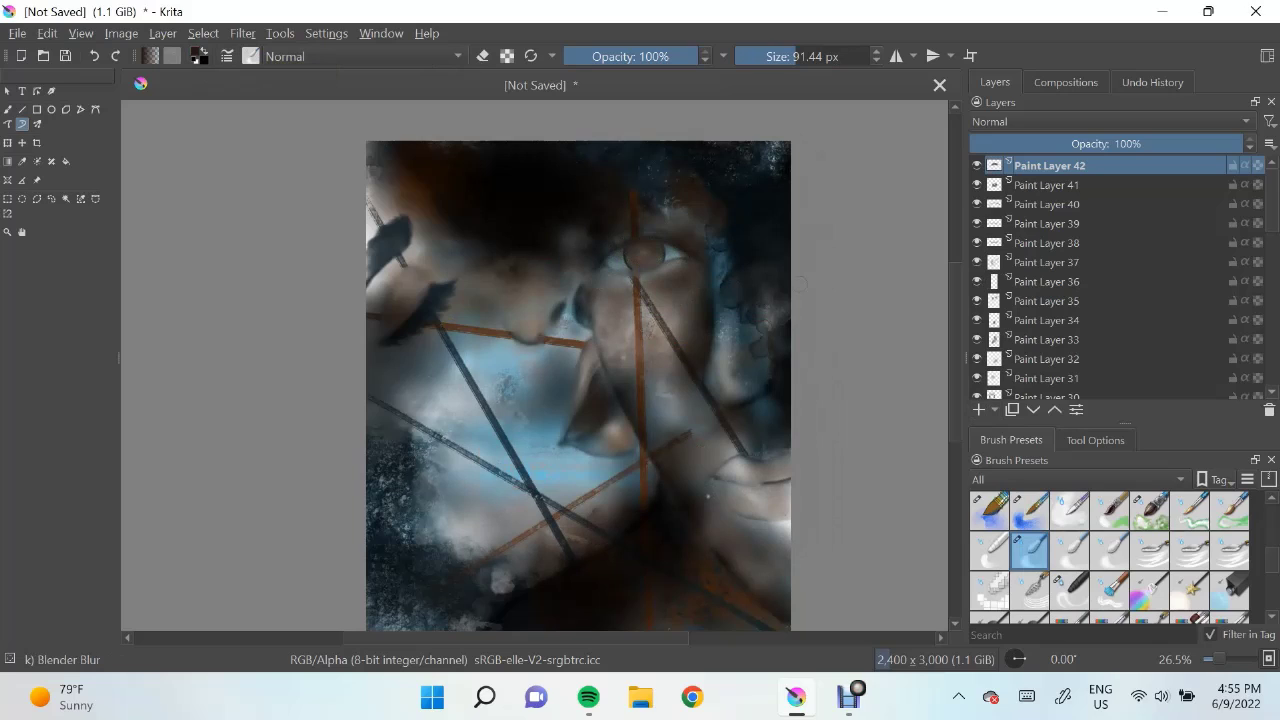
key("Insert")
key("slash")
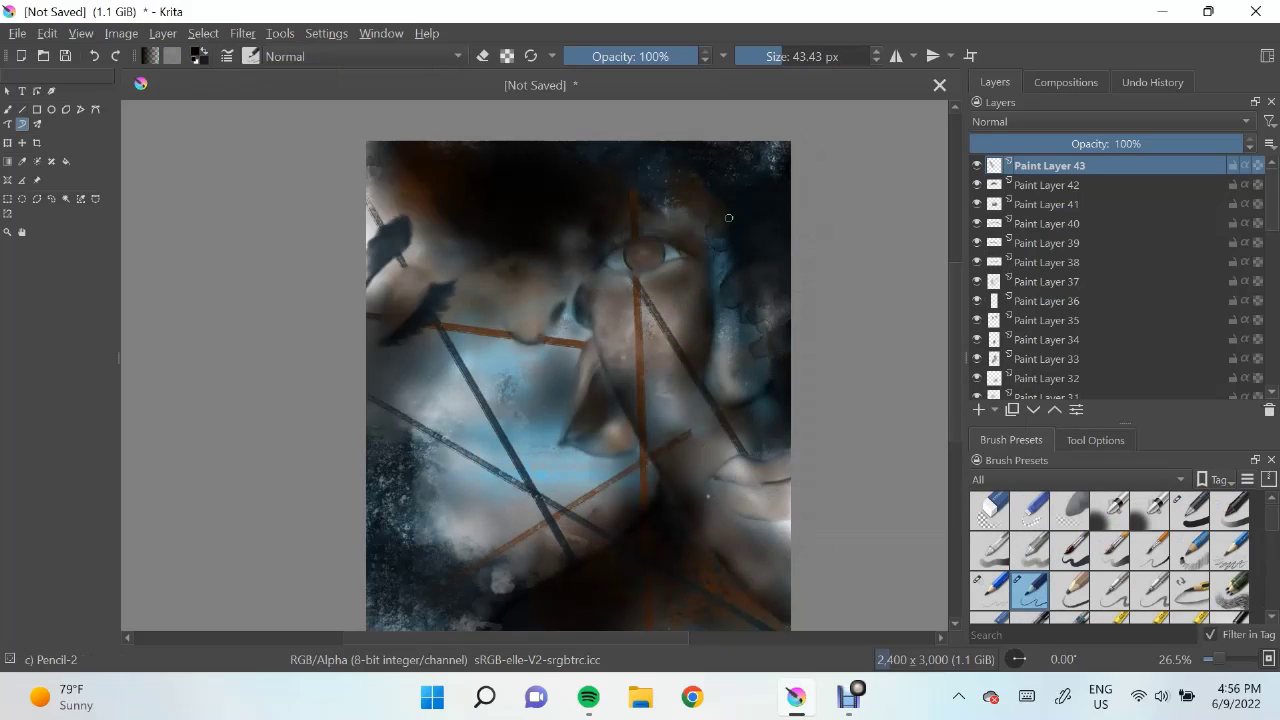
left_click_drag(729, 217, 643, 251)
key("slash")
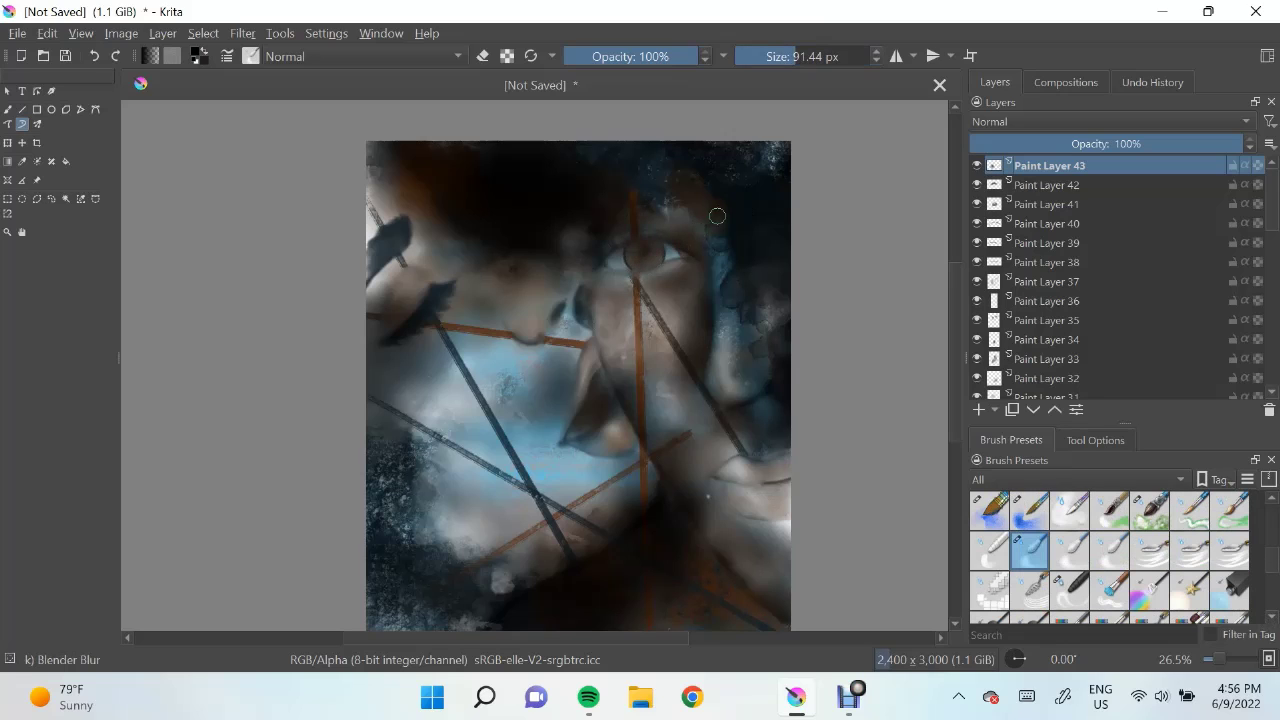
key("slash")
Shrink the pencil on another layer, then blend and add watercolour texture around the eye
key("Insert")
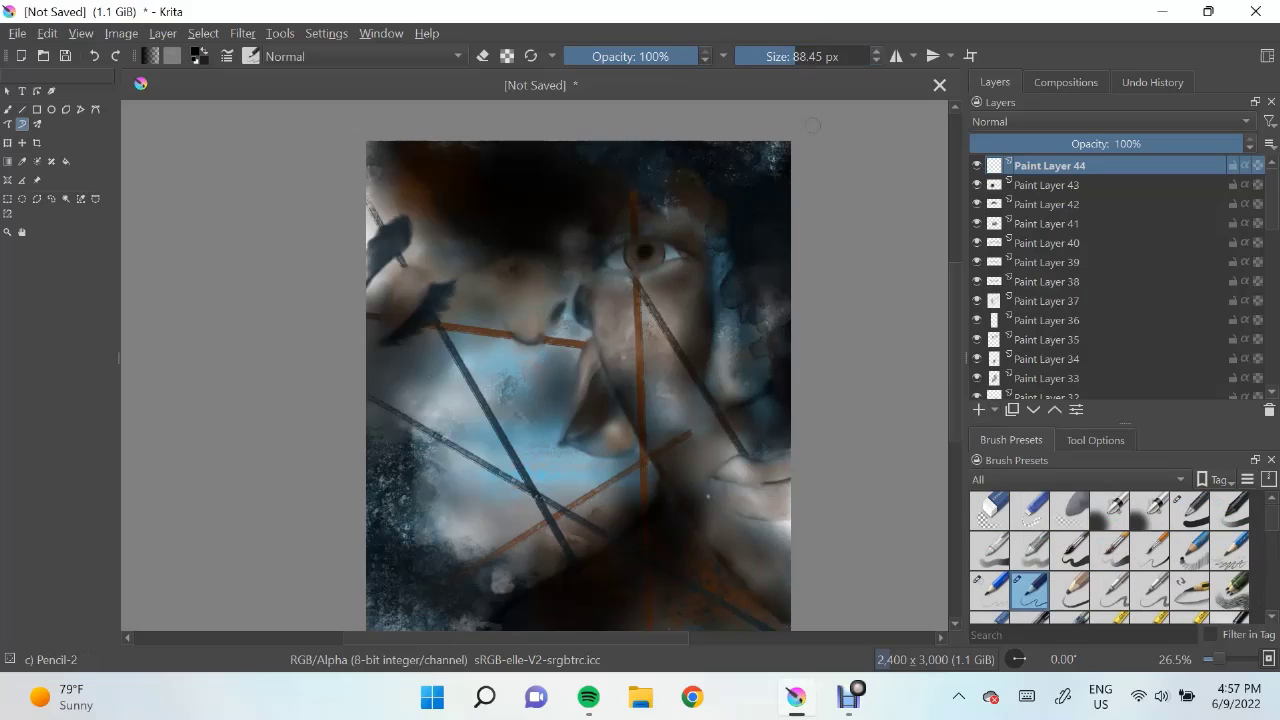
left_click_drag(668, 275, 631, 244)
key("slash")
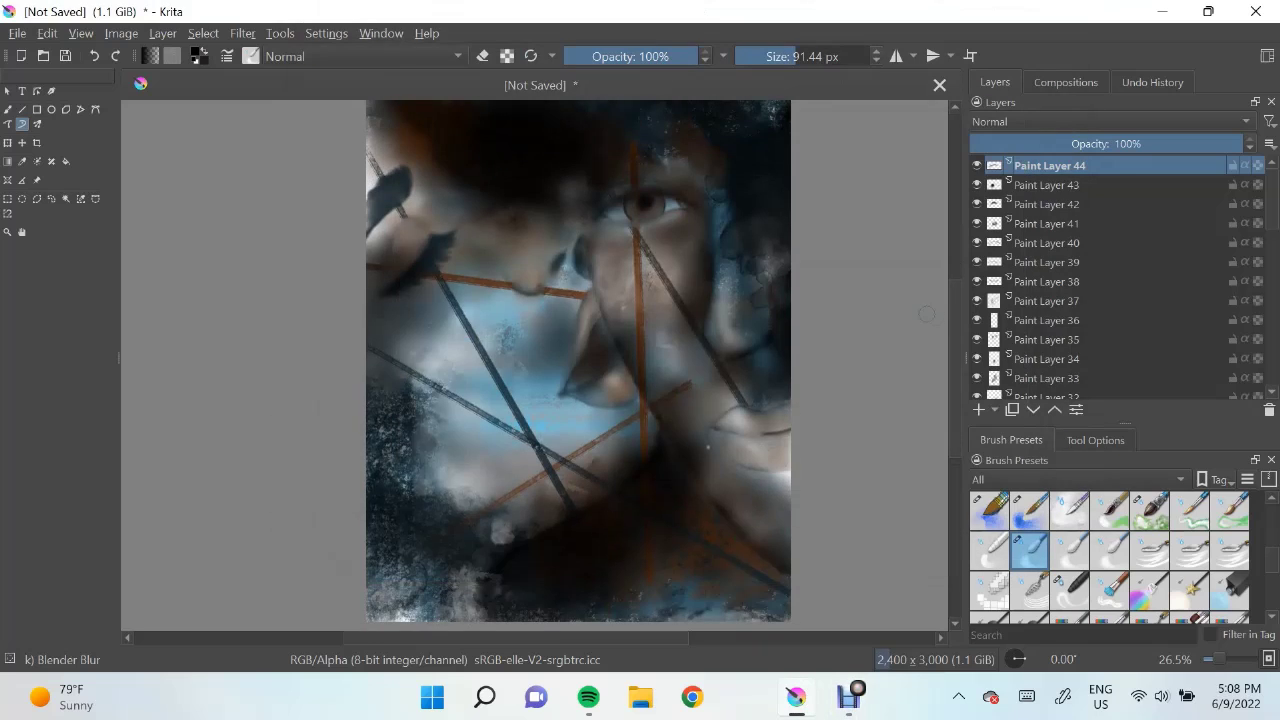
left_click(978, 410)
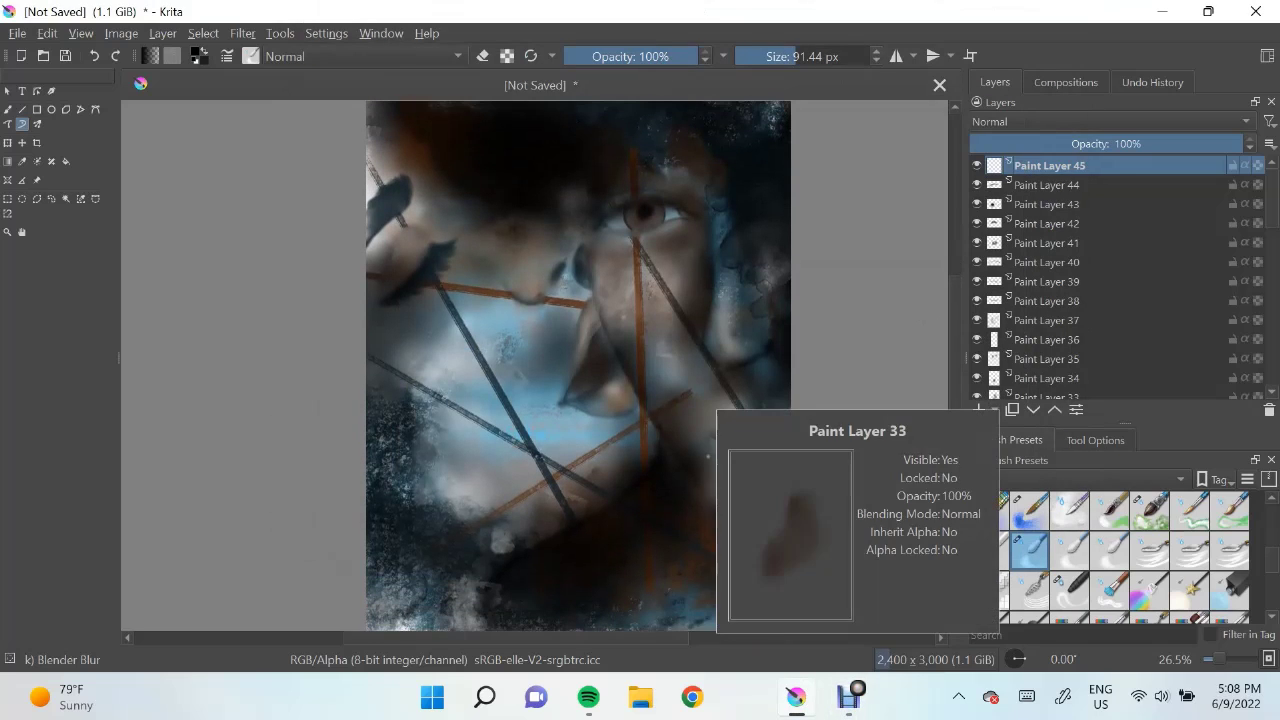
left_click(1030, 511)
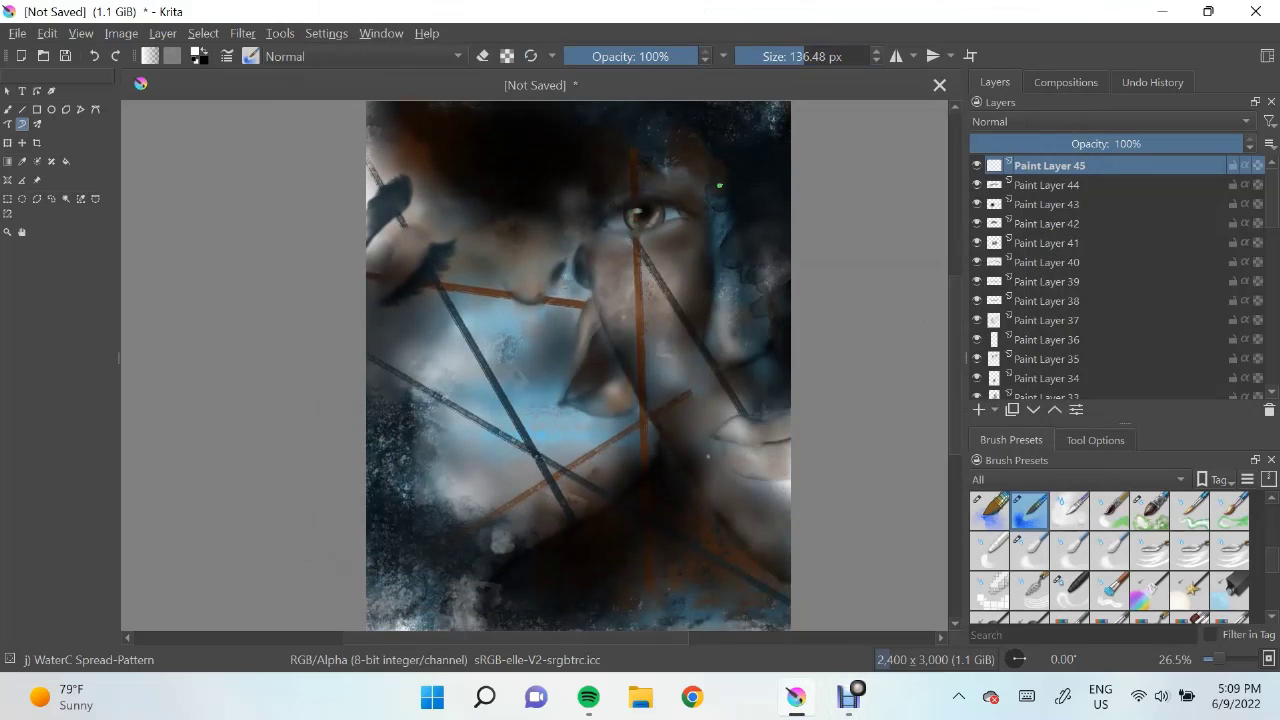
left_click(1030, 550)
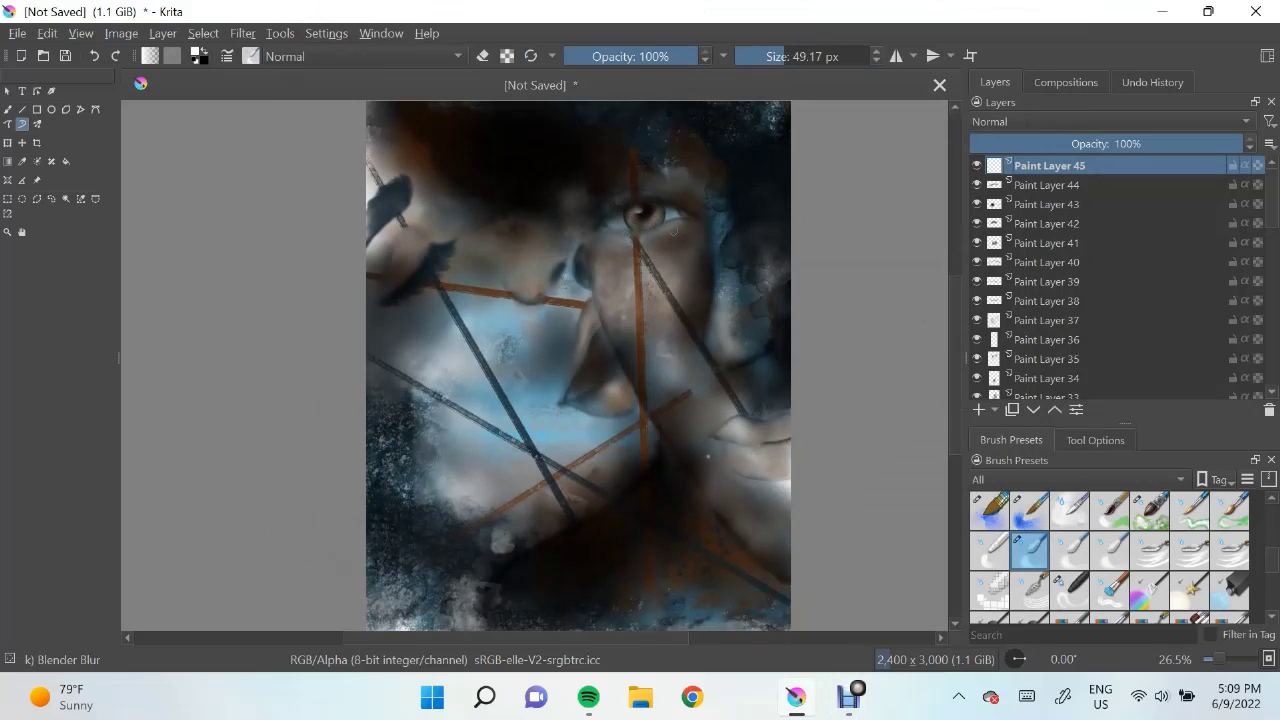
Add layers alternating watercolour spread, blending and pencil to darken the pupil
key("Insert")
key("slash")
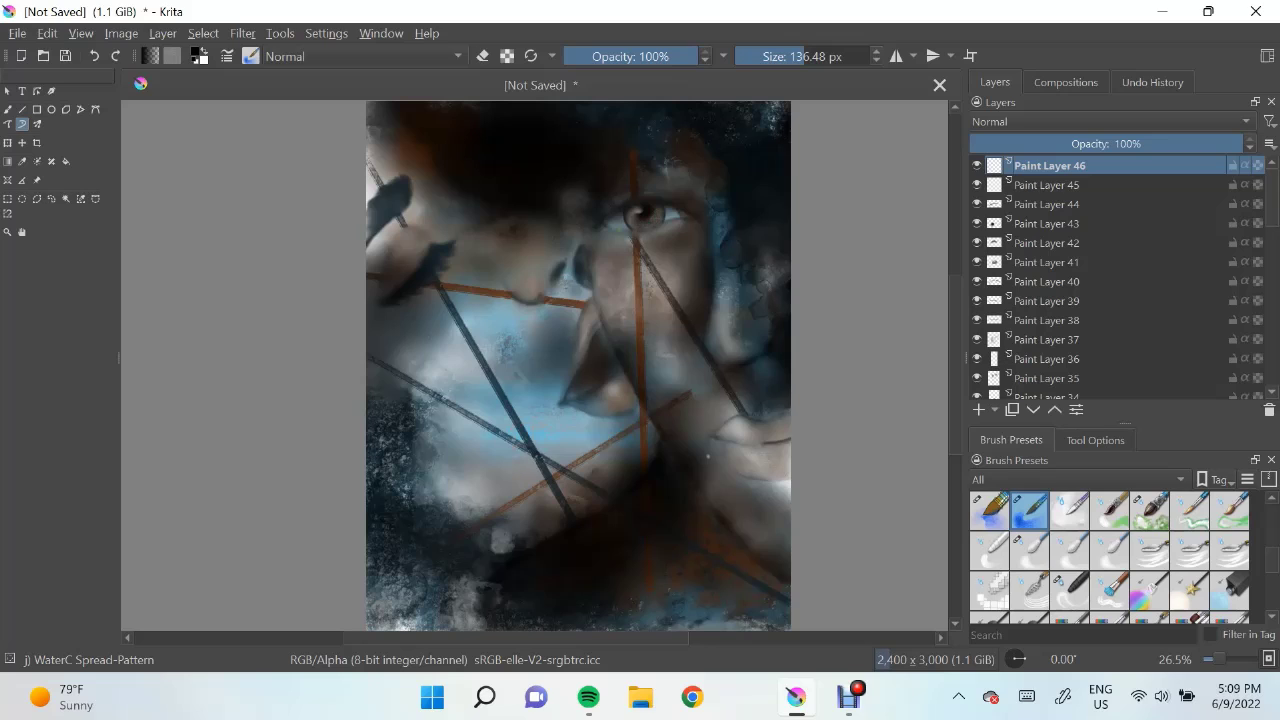
key("slash")
key("Insert")
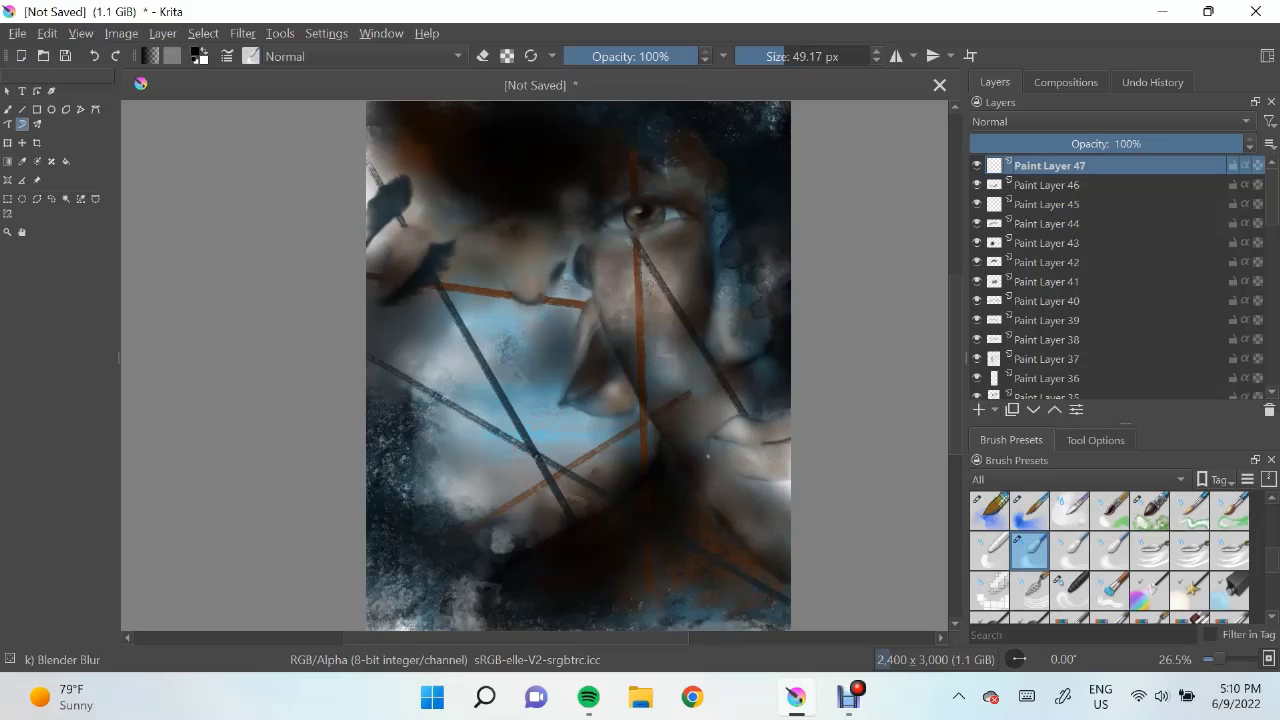
scroll(1110, 550, "up", 3)
left_click(1030, 590)
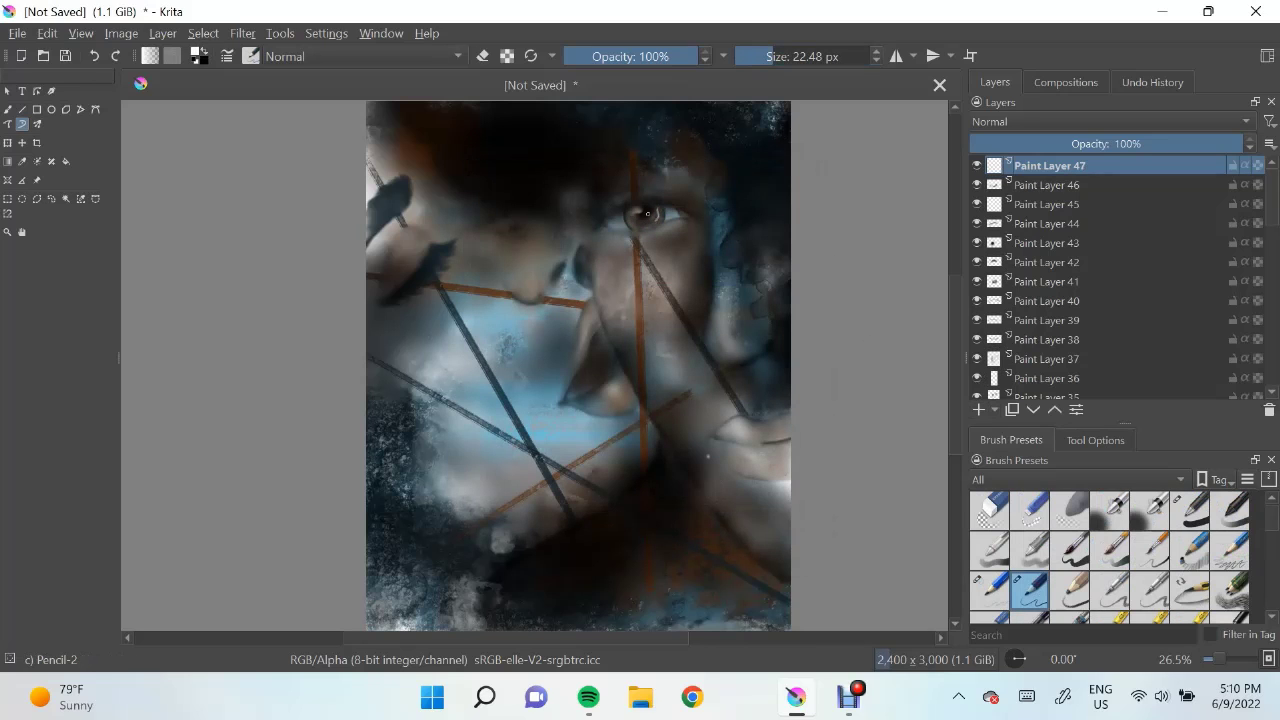
key("slash")
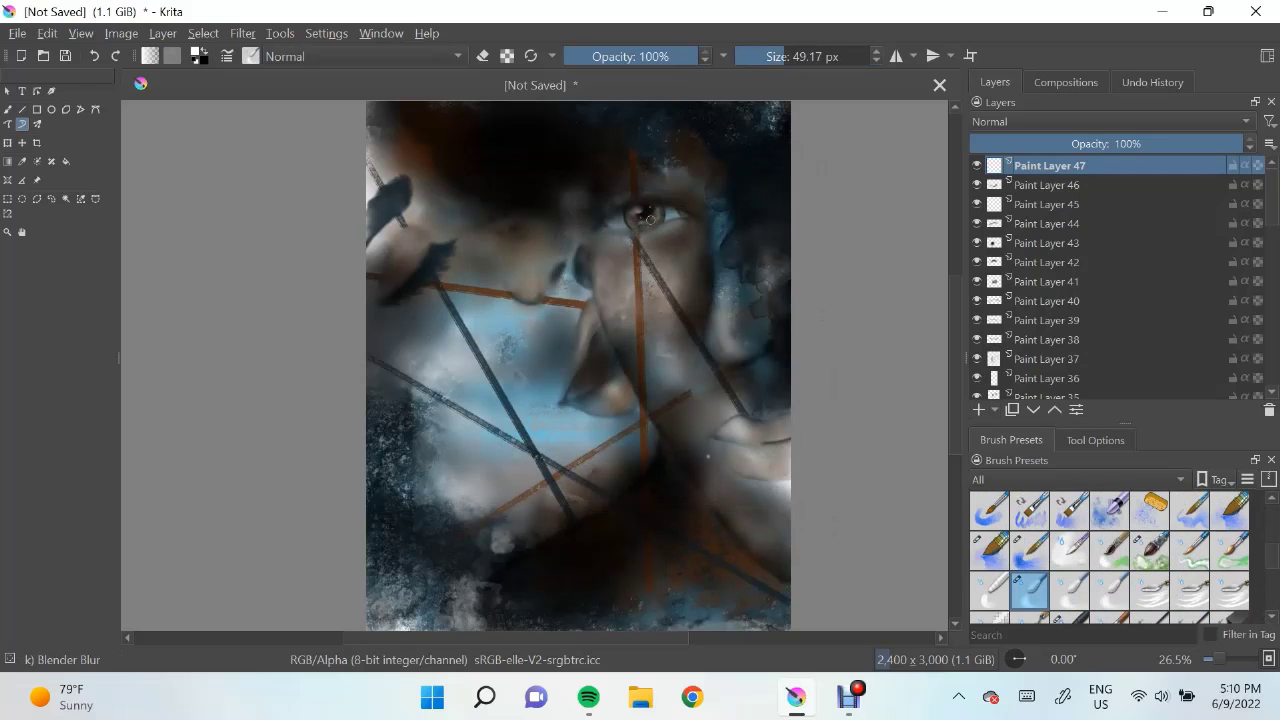
On a new layer, paint a very dark brown pencil stroke beneath the eye
key("Insert")
key("slash")
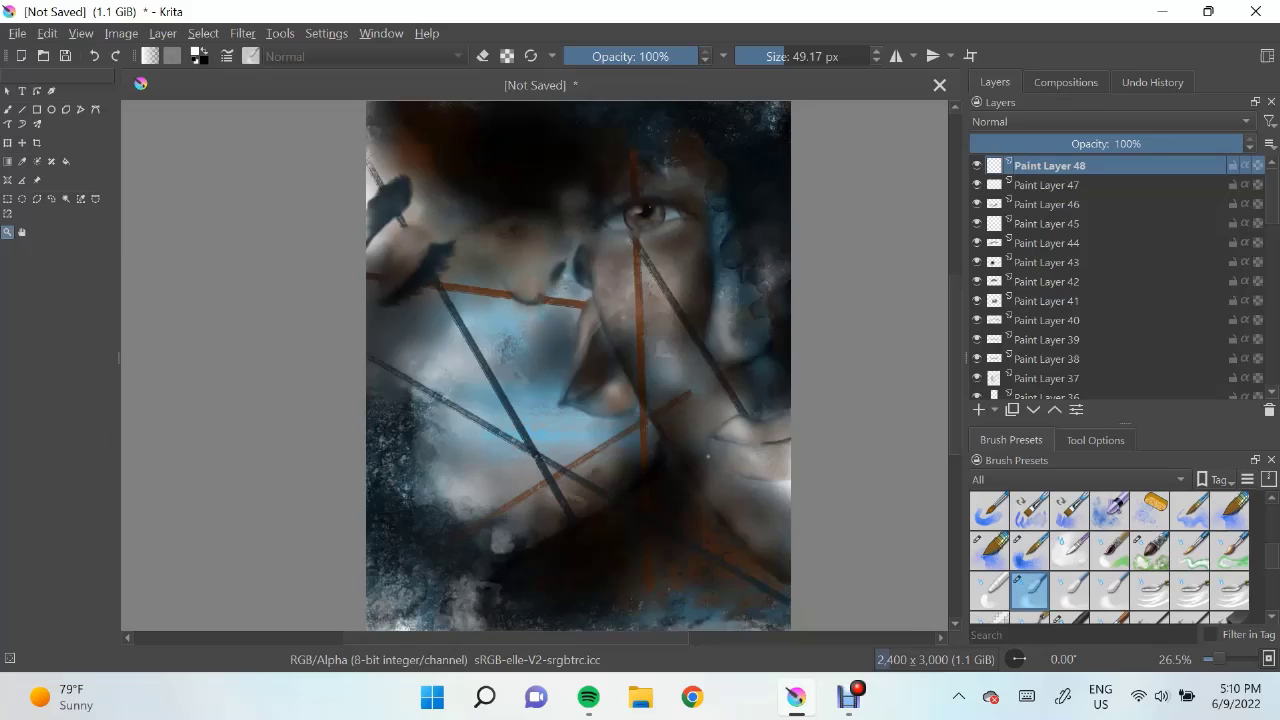
scroll(739, 192, "up", 3)
left_click(196, 53)
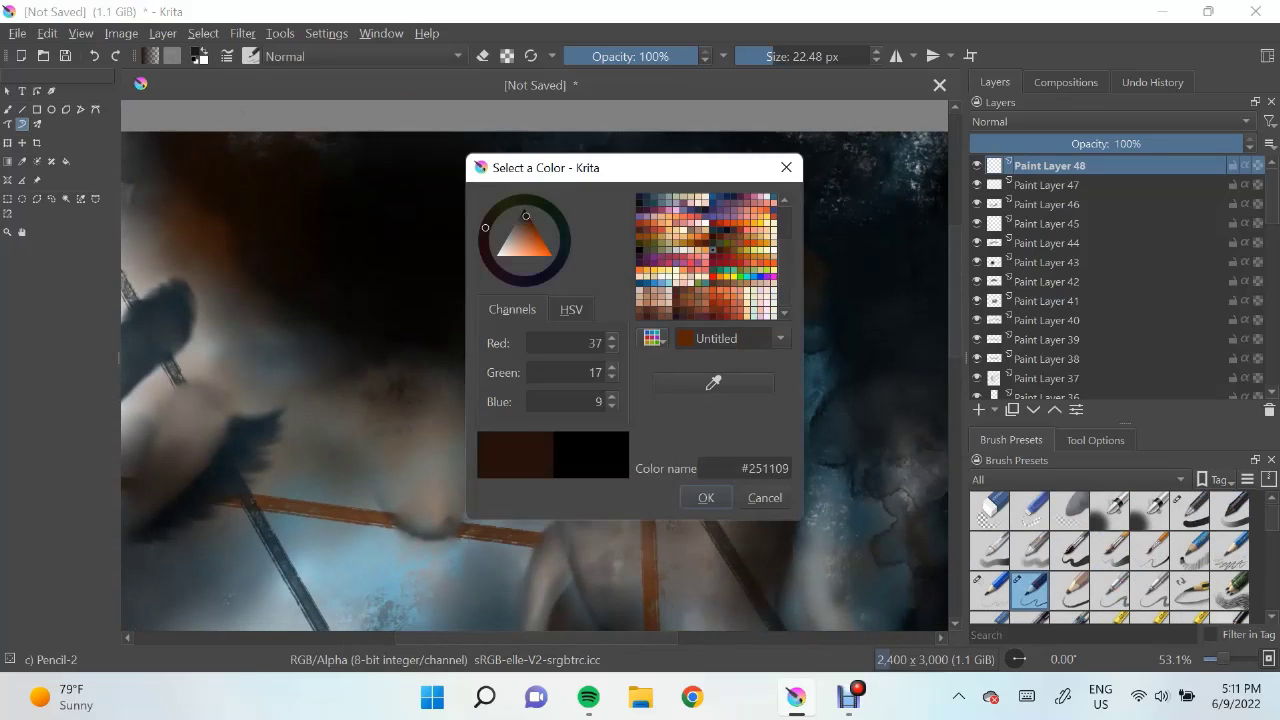
left_click(703, 494)
left_click_drag(586, 382, 698, 376)
key("slash")
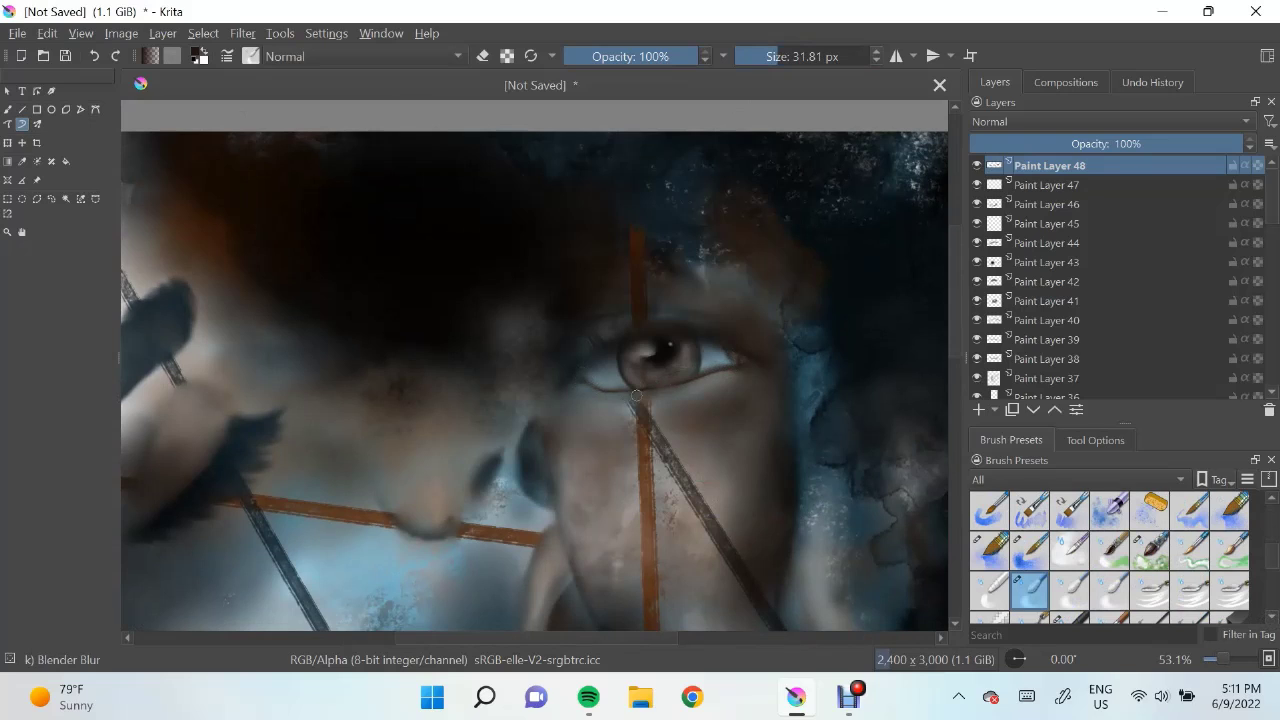
On another new layer, dab dark brown with an enlarged wide-area WaterC Spread brush below the eye
key("Insert")
right_click(819, 415)
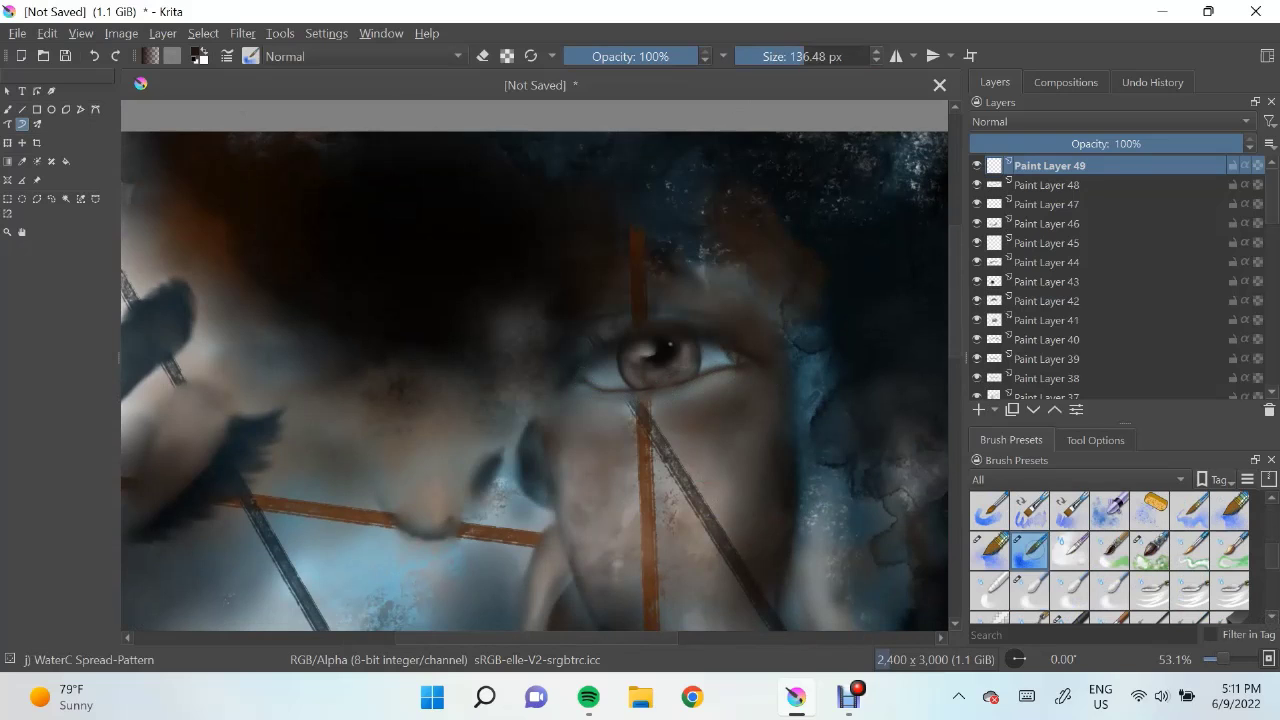
left_click(745, 377)
left_click_drag(588, 412, 594, 424)
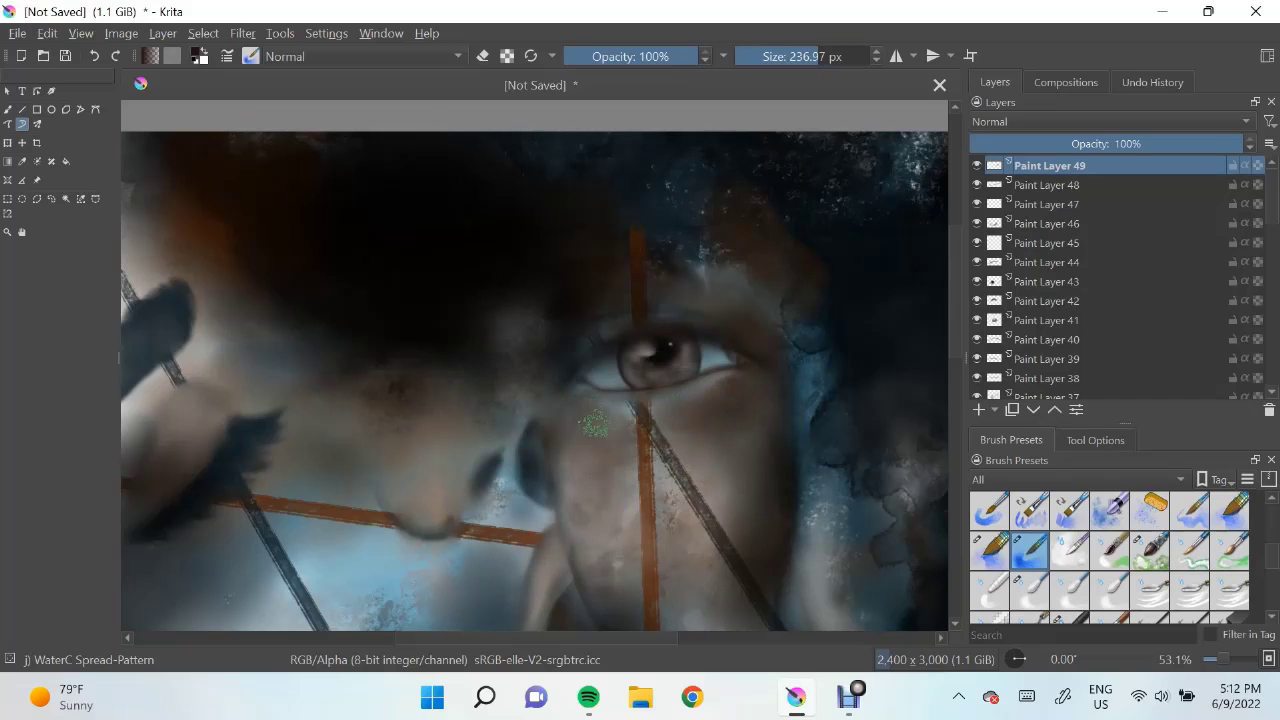
right_click(744, 416)
left_click(700, 390)
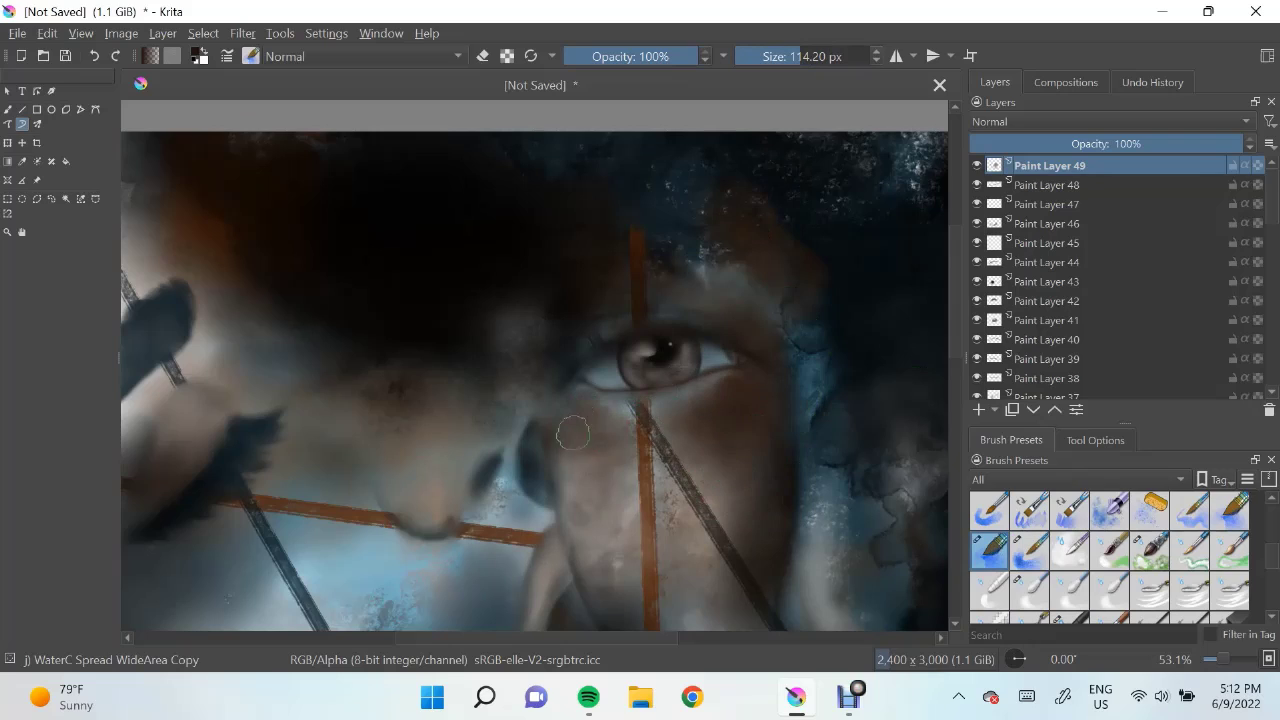
left_click_drag(573, 433, 588, 425)
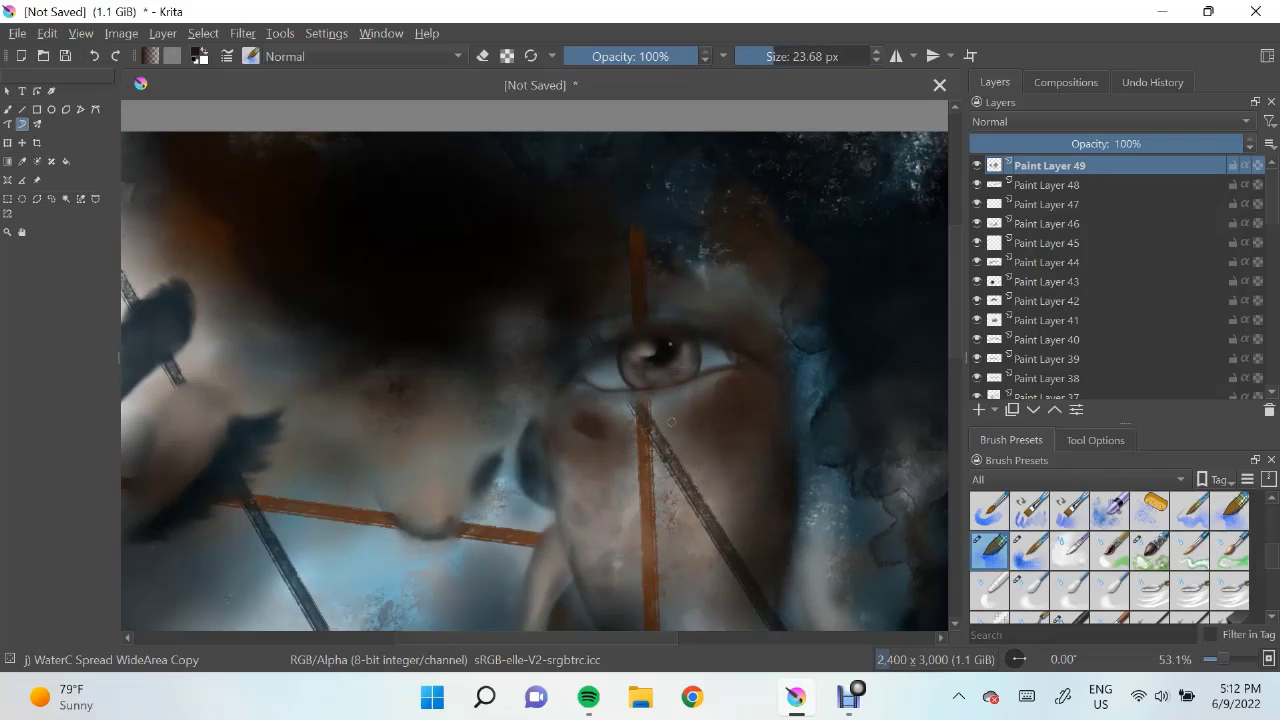
Paint dark pencil strokes into the nostril, ready to blend them
key("/")
scroll(743, 449, "down", 2)
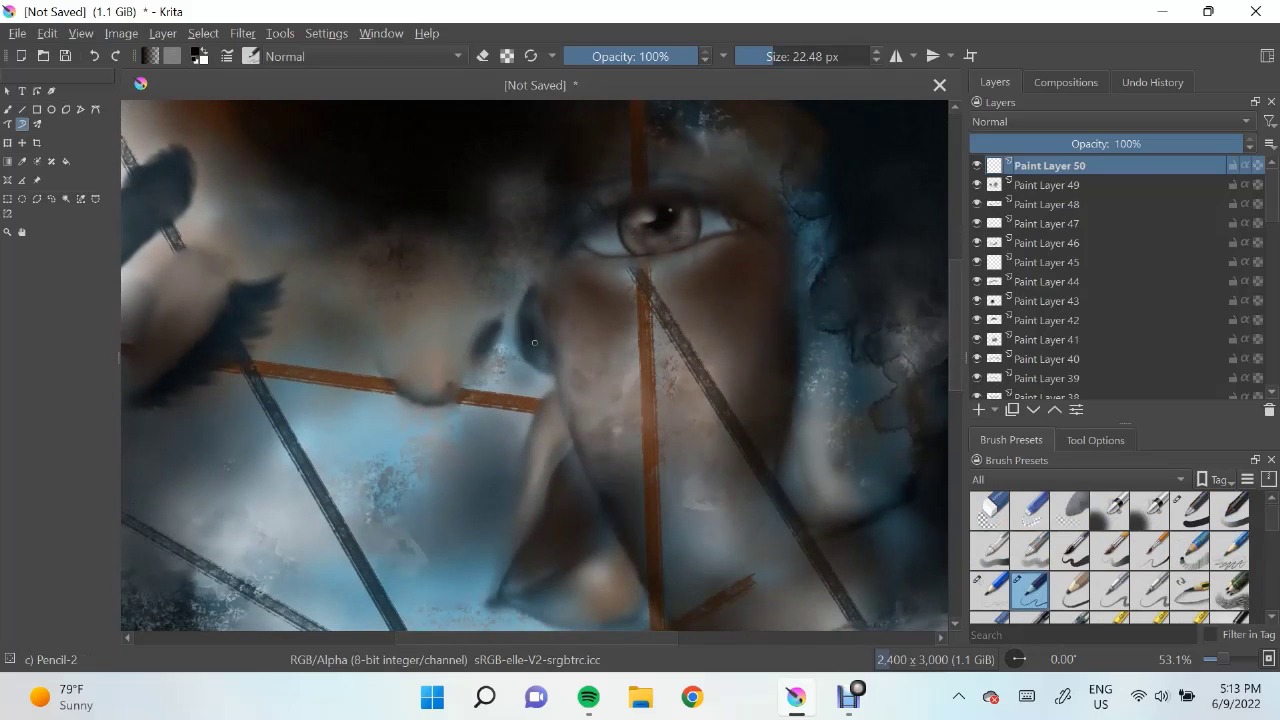
mouse_move(534, 343)
left_mouse_down()
mouse_move(528, 320)
mouse_move(546, 376)
mouse_move(561, 293)
left_mouse_up()
key("/")
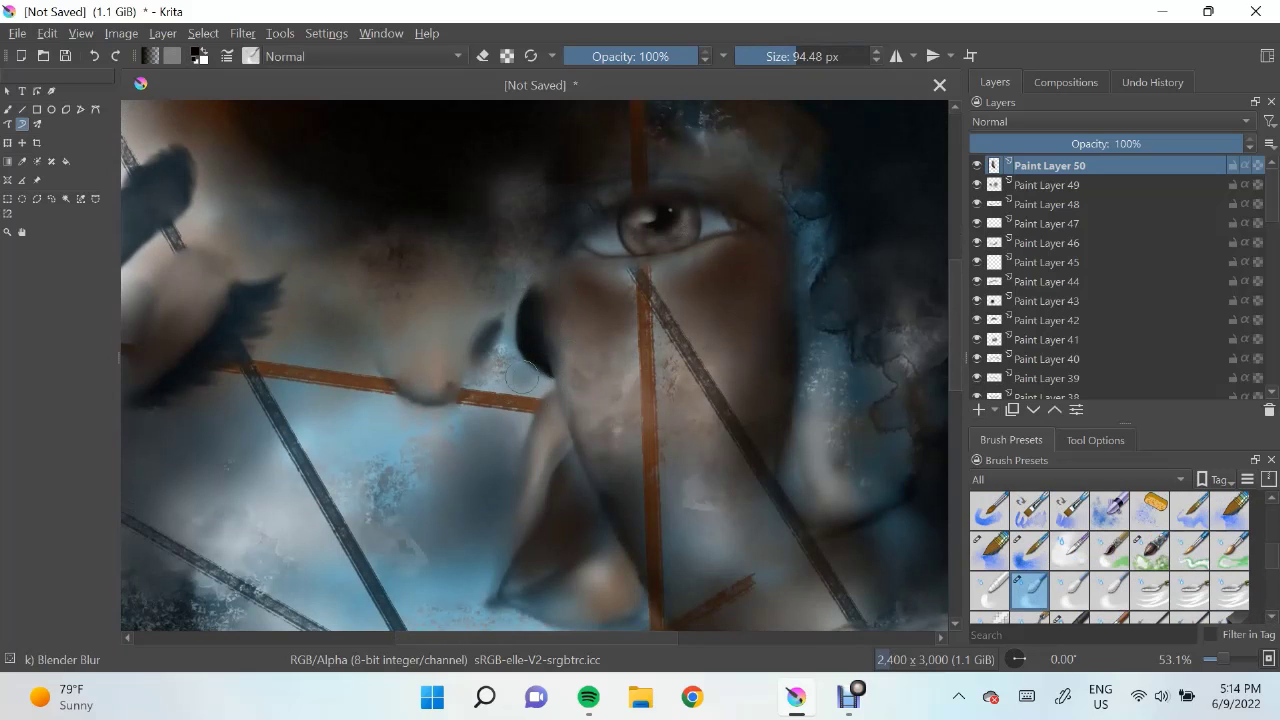
Try a dark curve beside the nose on a fresh layer, then undo it
scroll(786, 590, "down", 3)
scroll(786, 600, "up", 3)
left_click(978, 409)
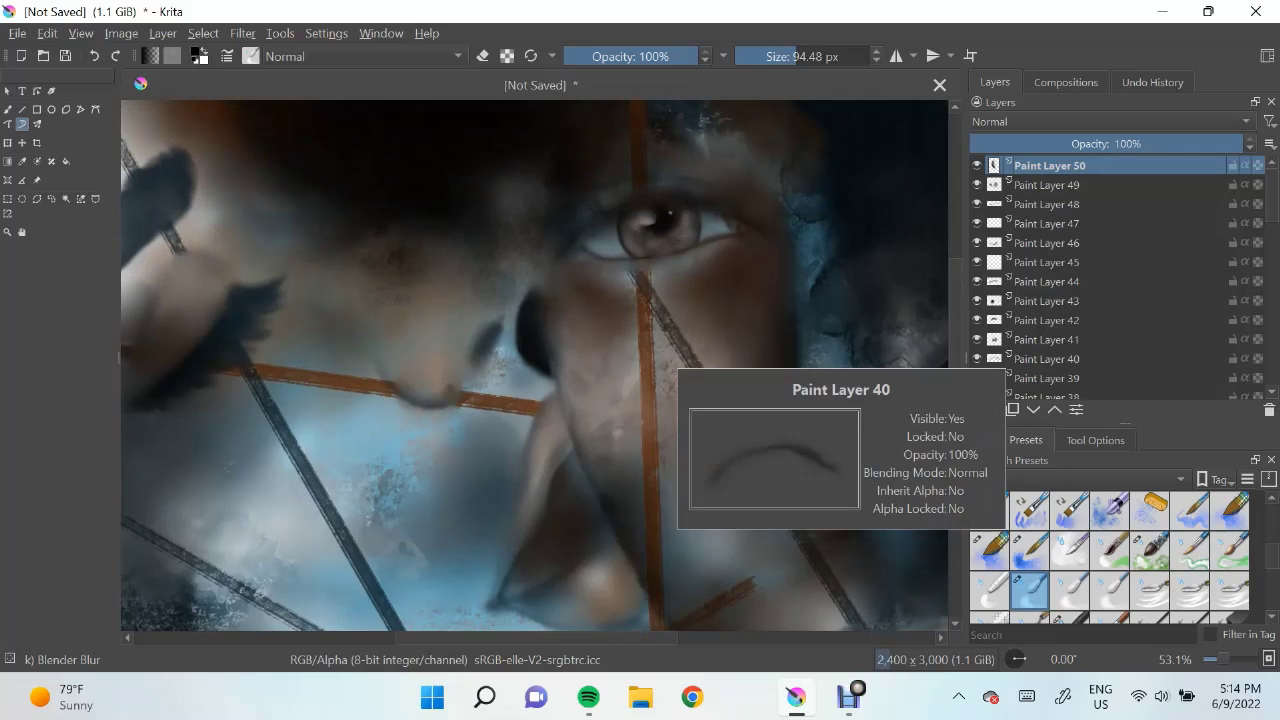
left_click_drag(463, 385, 506, 310)
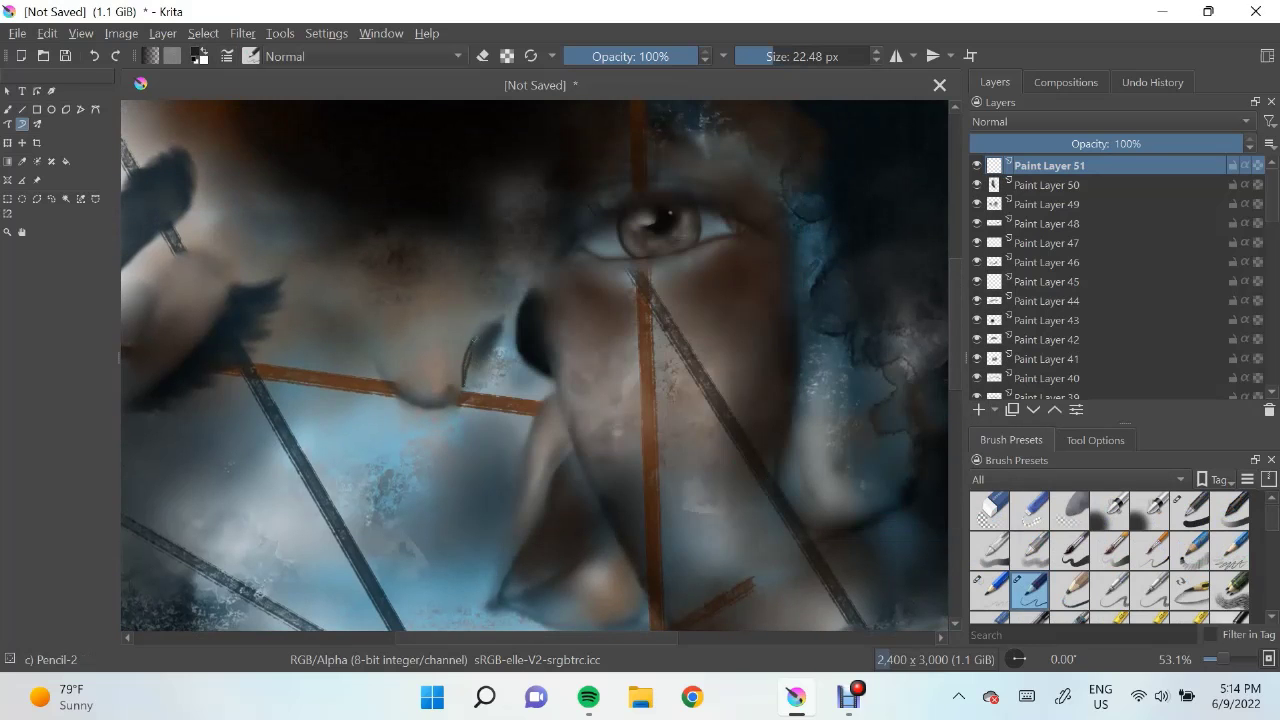
key("ctrl+z")
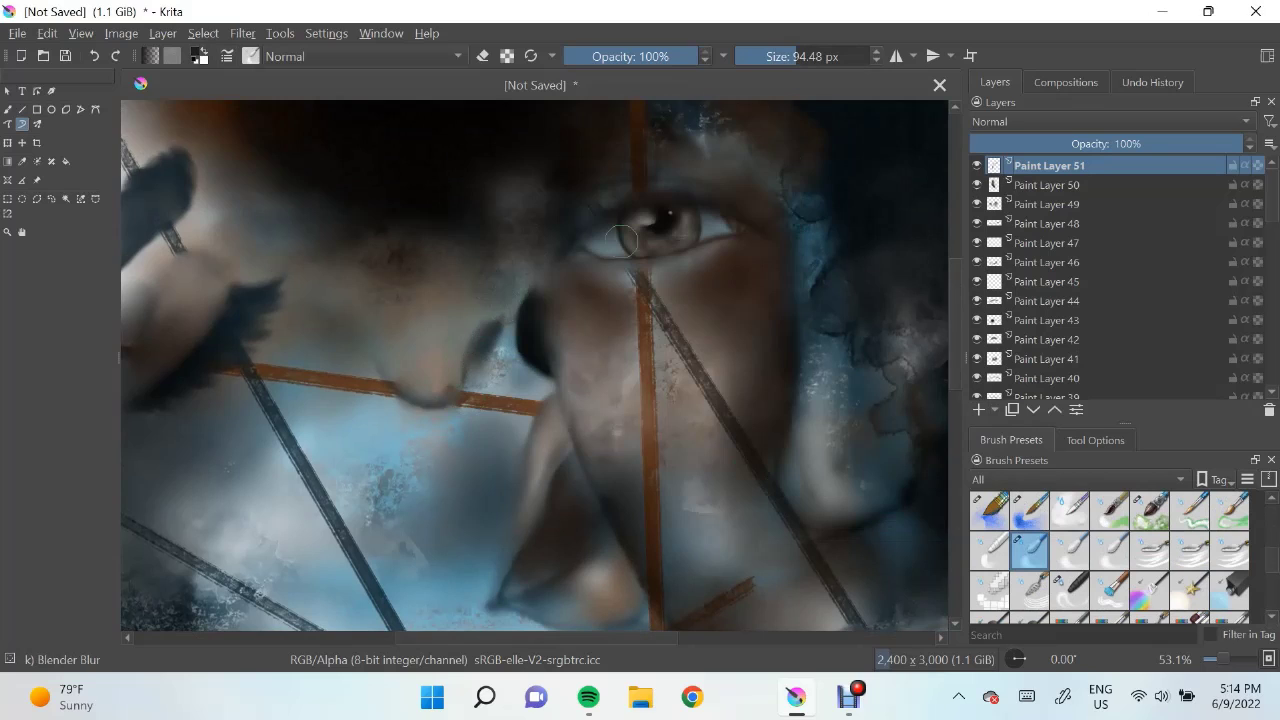
scroll(621, 240, "down", 3)
With the wide-area watercolour brush, dab dark orange-brown below the orange line and near the nostril, then blend
left_click(978, 409)
left_click(1029, 510)
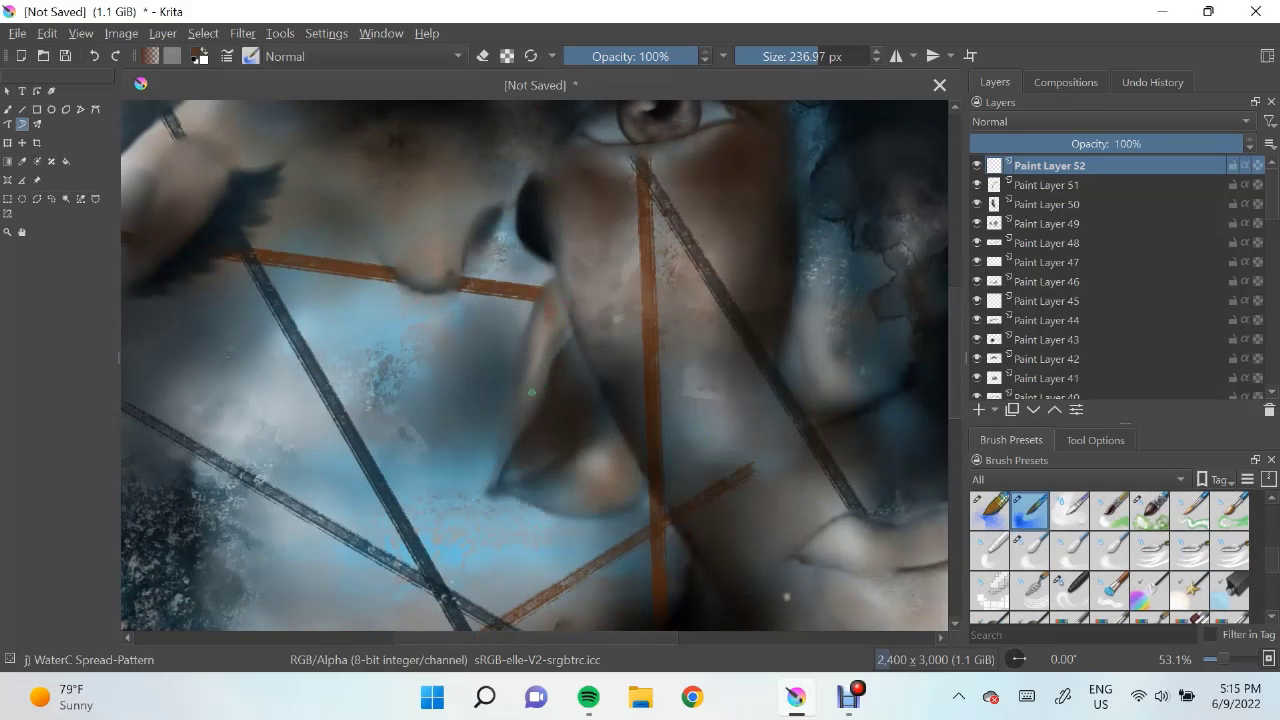
left_click(990, 510)
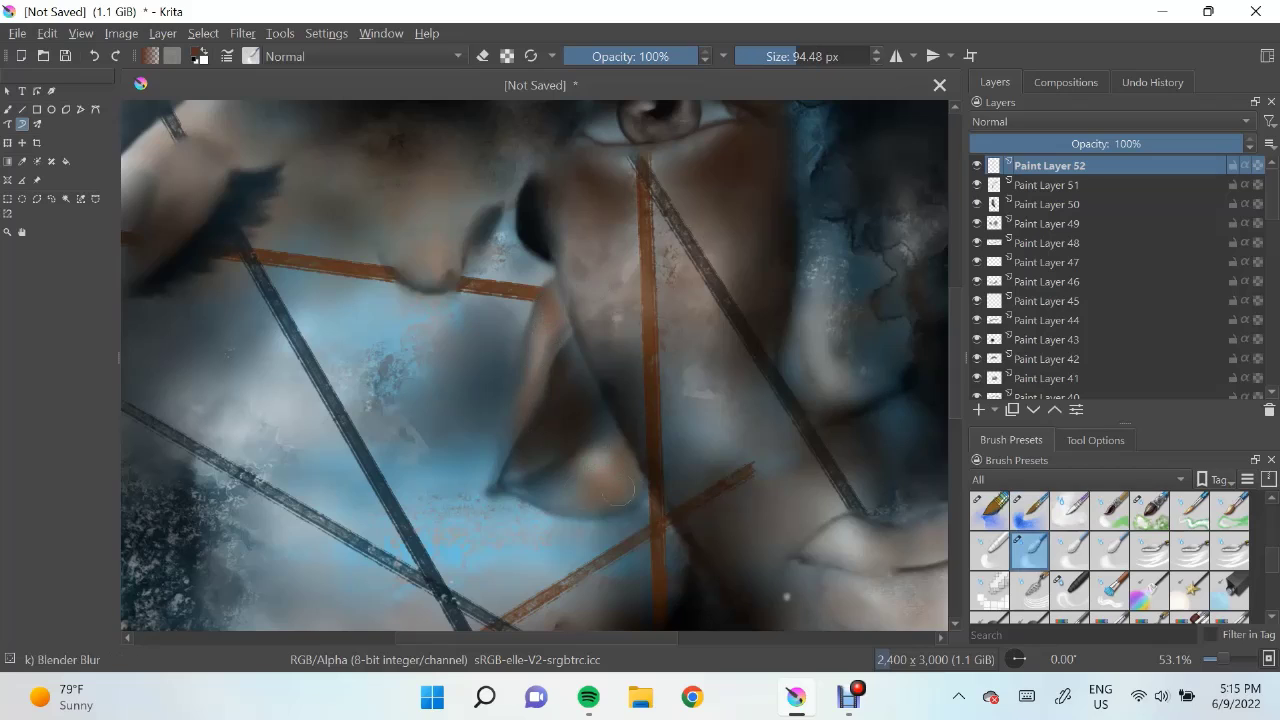
key("Insert")
left_click_drag(548, 320, 545, 344)
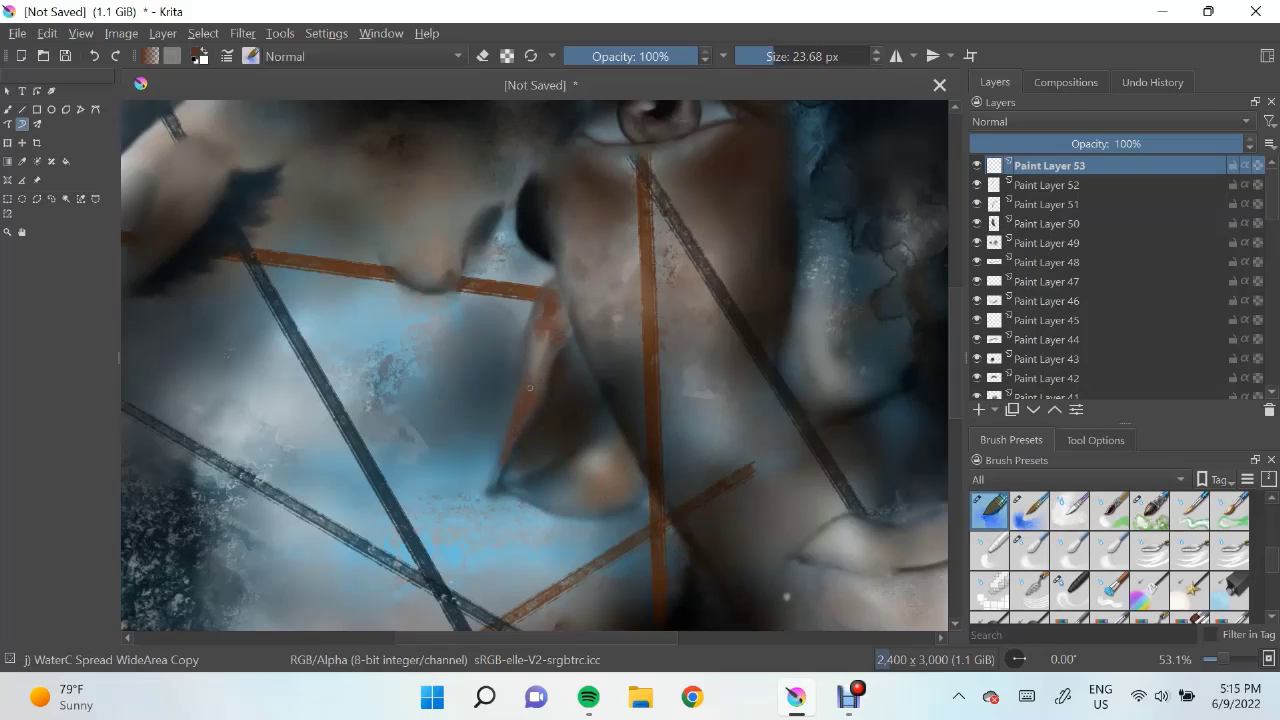
left_click_drag(556, 498, 572, 486)
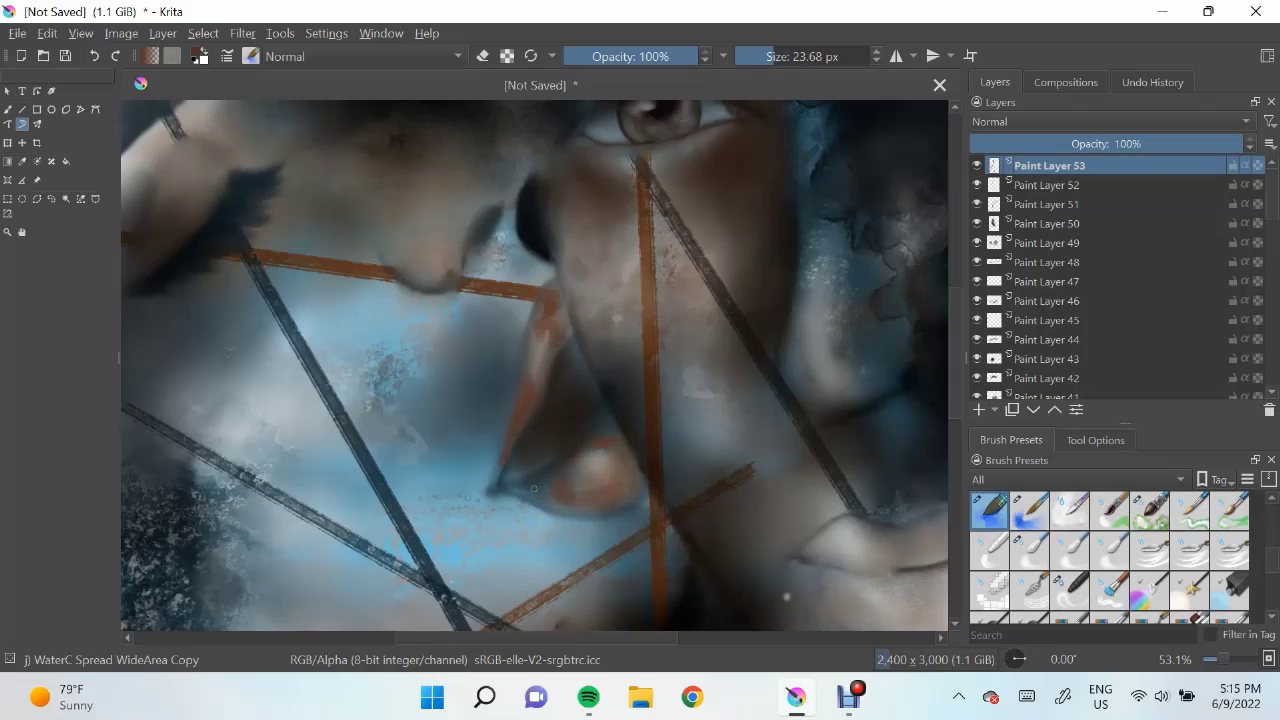
key("slash")
left_click_drag(630, 463, 572, 500)
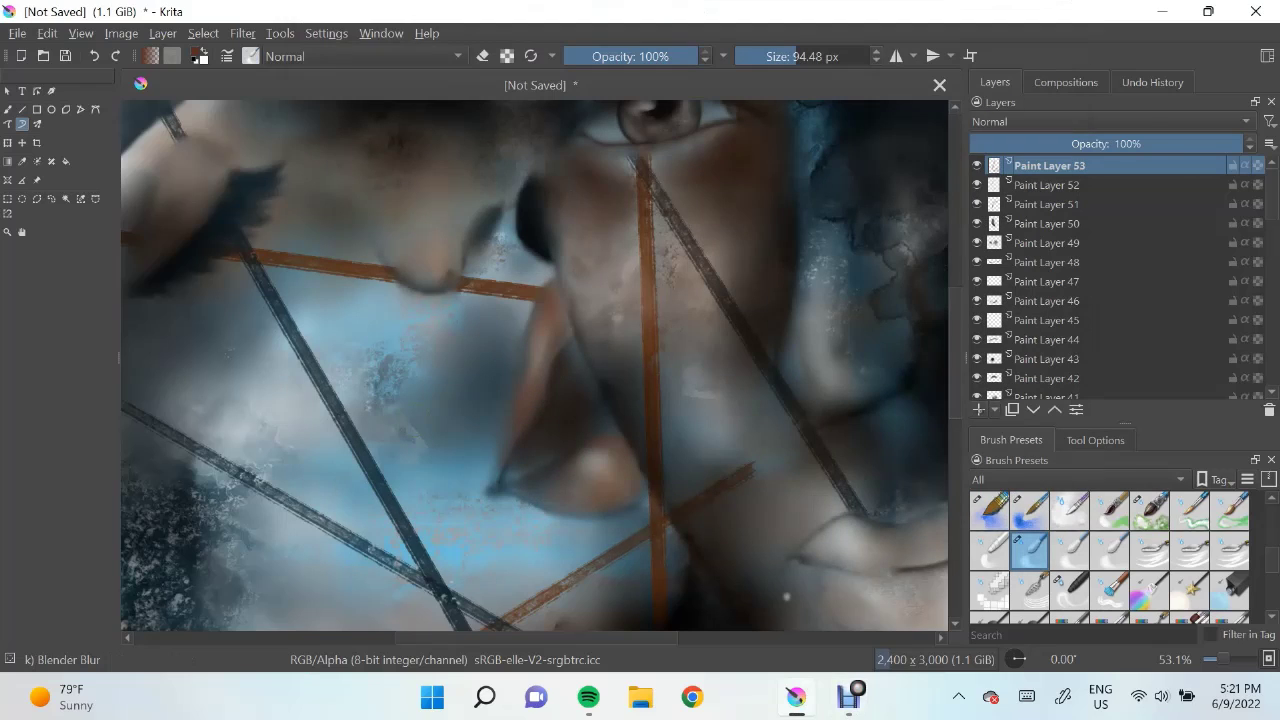
On a new layer, paint darker Watercolor Texture strokes on the lower cheek and blend them in
key("Insert")
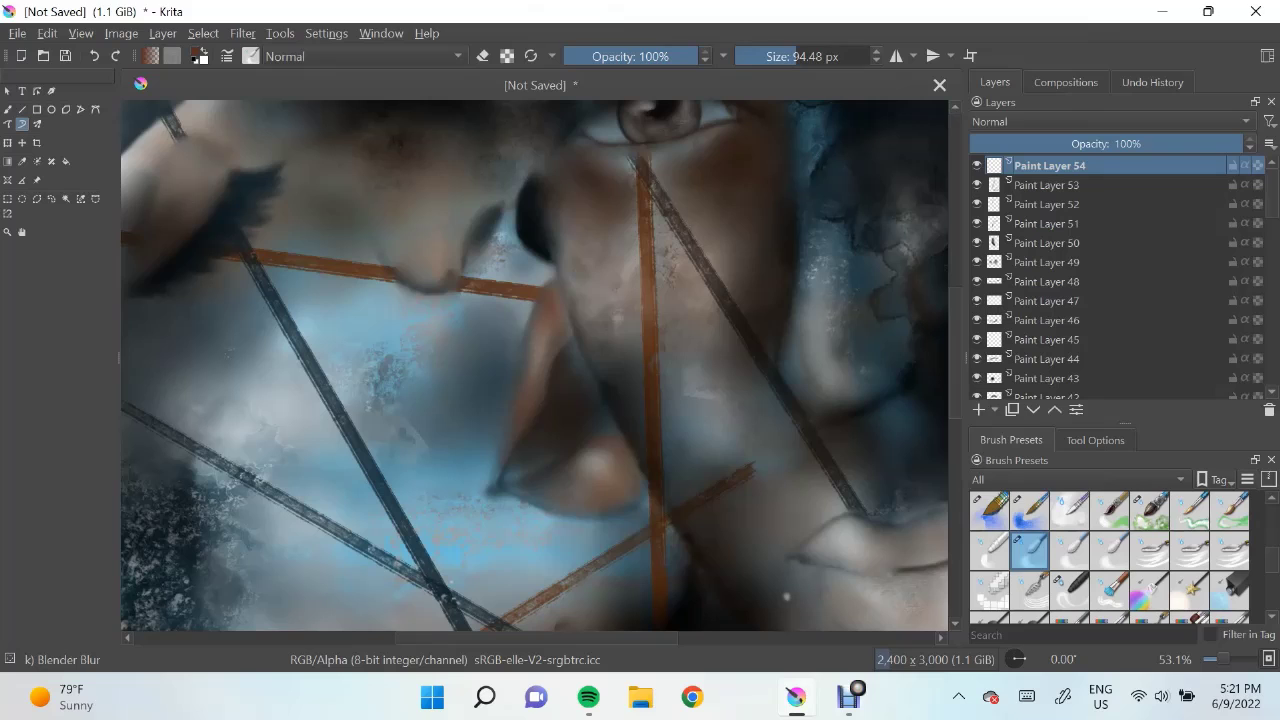
key("slash")
left_click(197, 52)
key("Escape")
left_click_drag(470, 320, 440, 560)
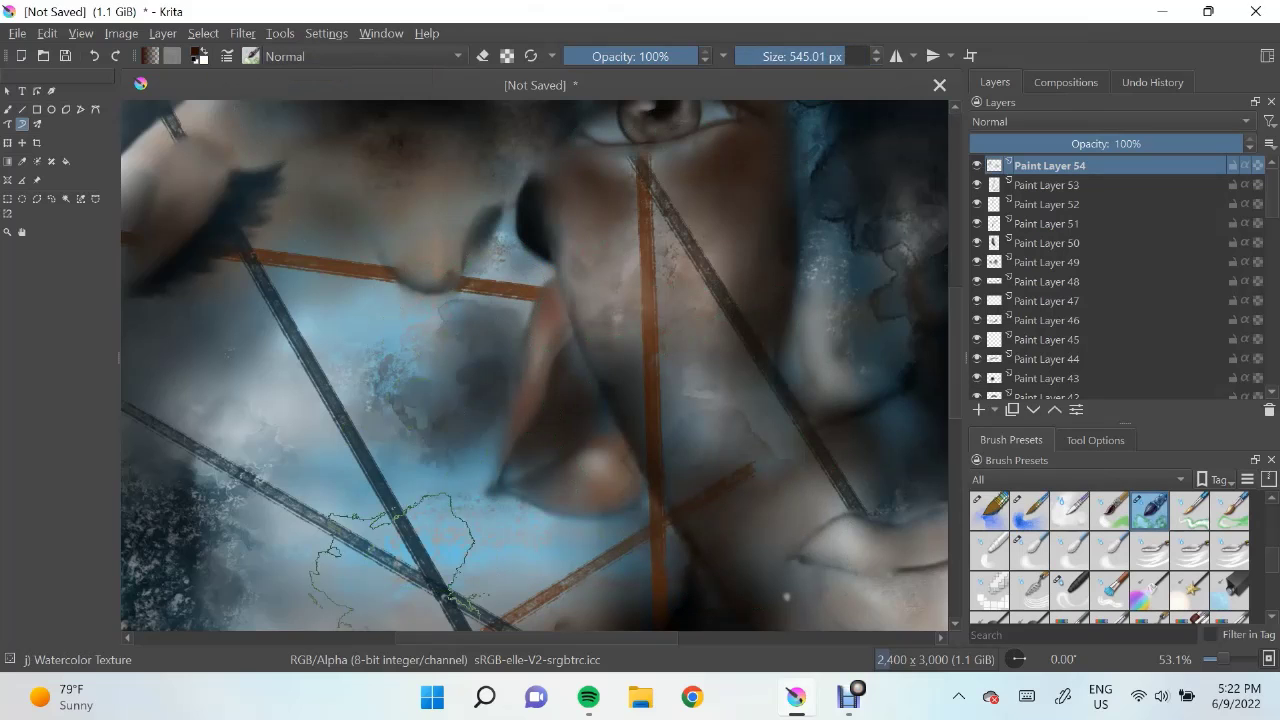
left_click_drag(350, 560, 520, 400)
key("slash")
left_click_drag(400, 430, 488, 379)
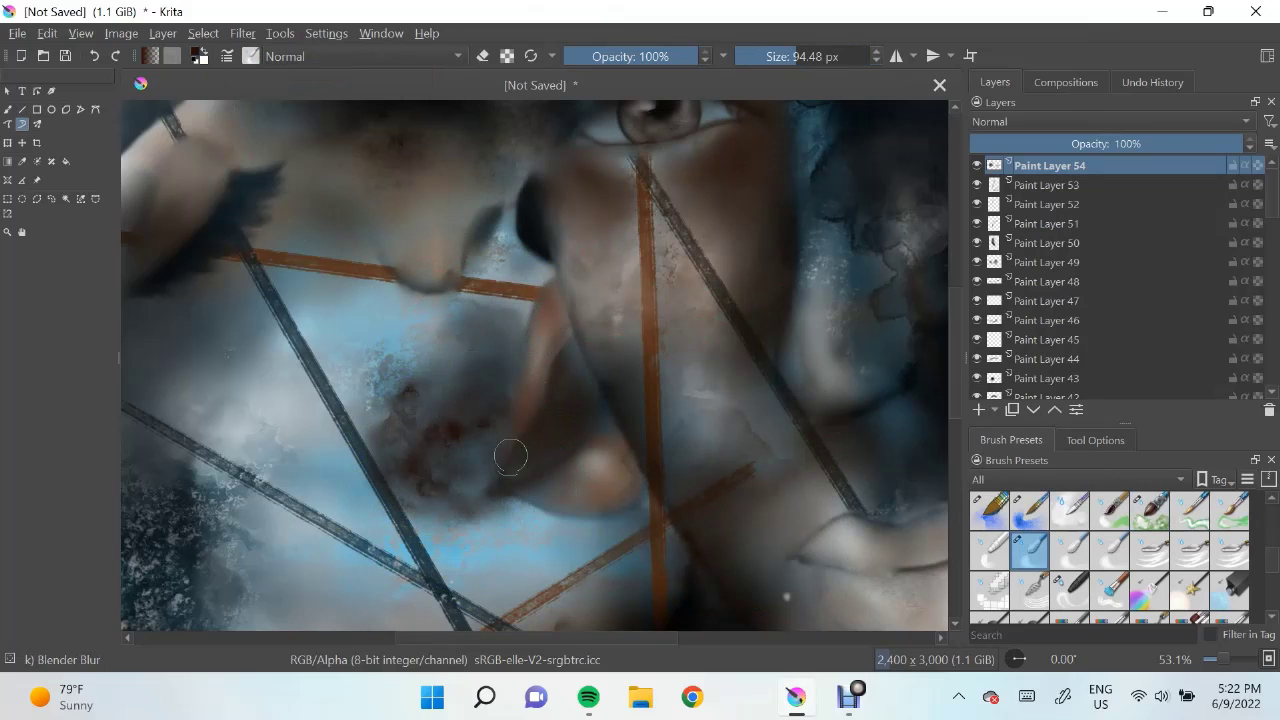
On another new layer, paint a dark stroke along the nose edge
key("Insert")
key("slash")
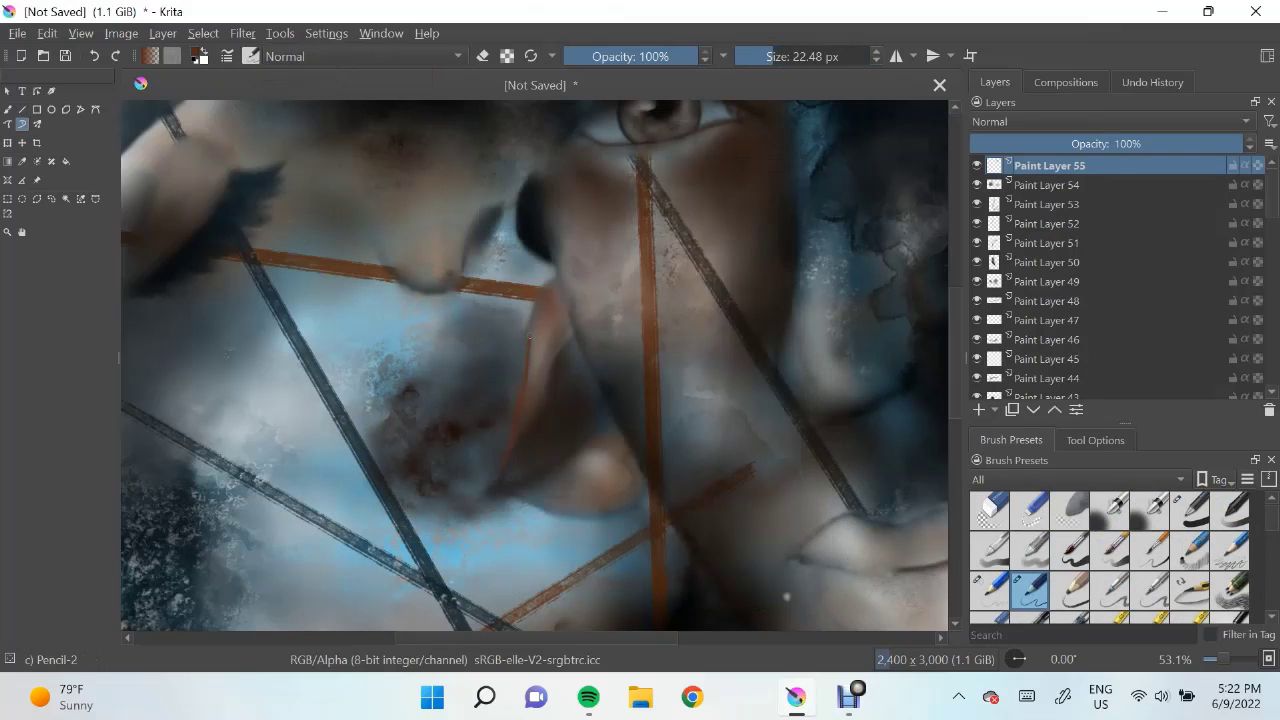
key("slash")
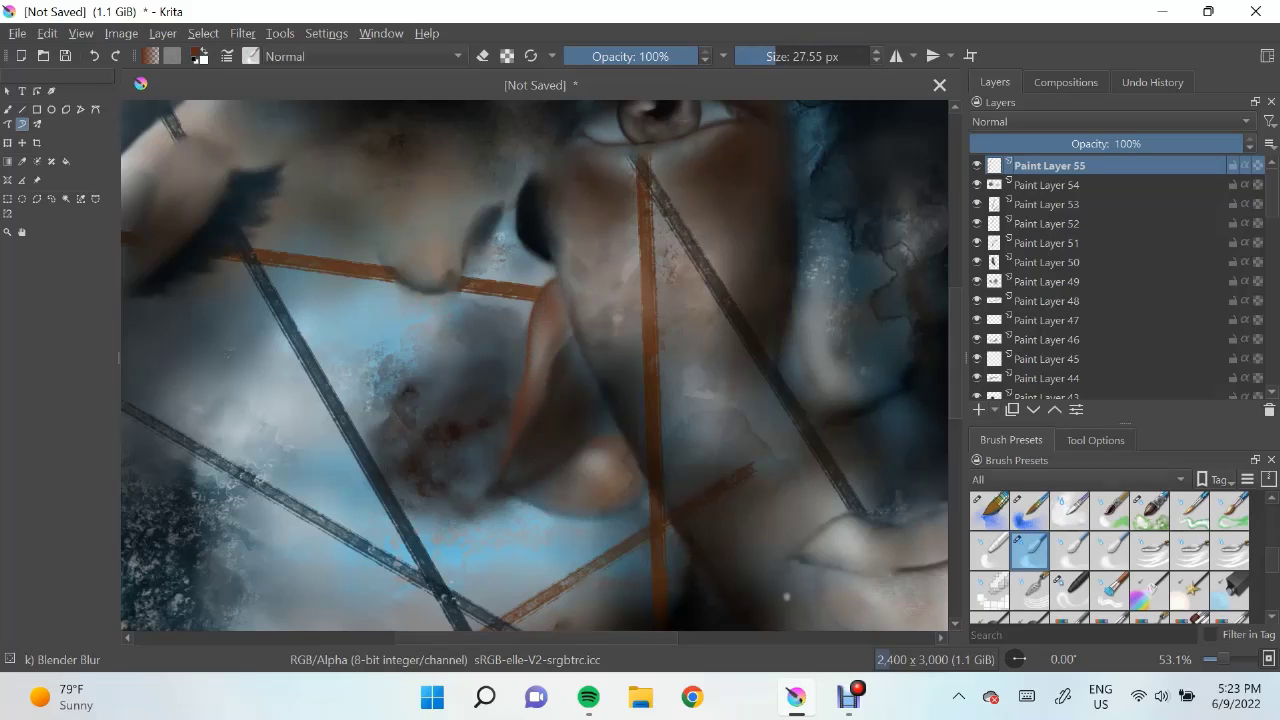
key("slash")
left_click_drag(545, 286, 543, 329)
key("slash")
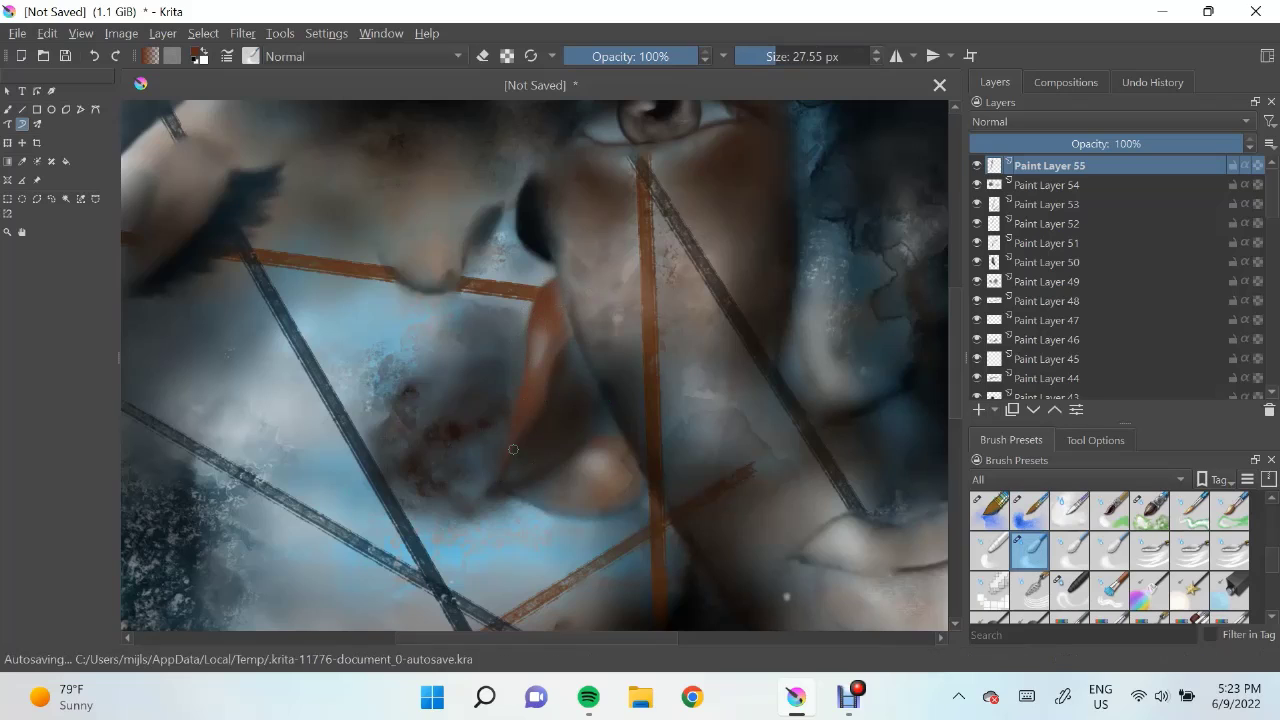
Add light spread-watercolour strokes along the nose edge and smooth them with Blender Blur
key("Insert")
key("slash")
mouse_move(516, 402)
left_mouse_down()
mouse_move(540, 276)
mouse_move(500, 445)
left_mouse_up()
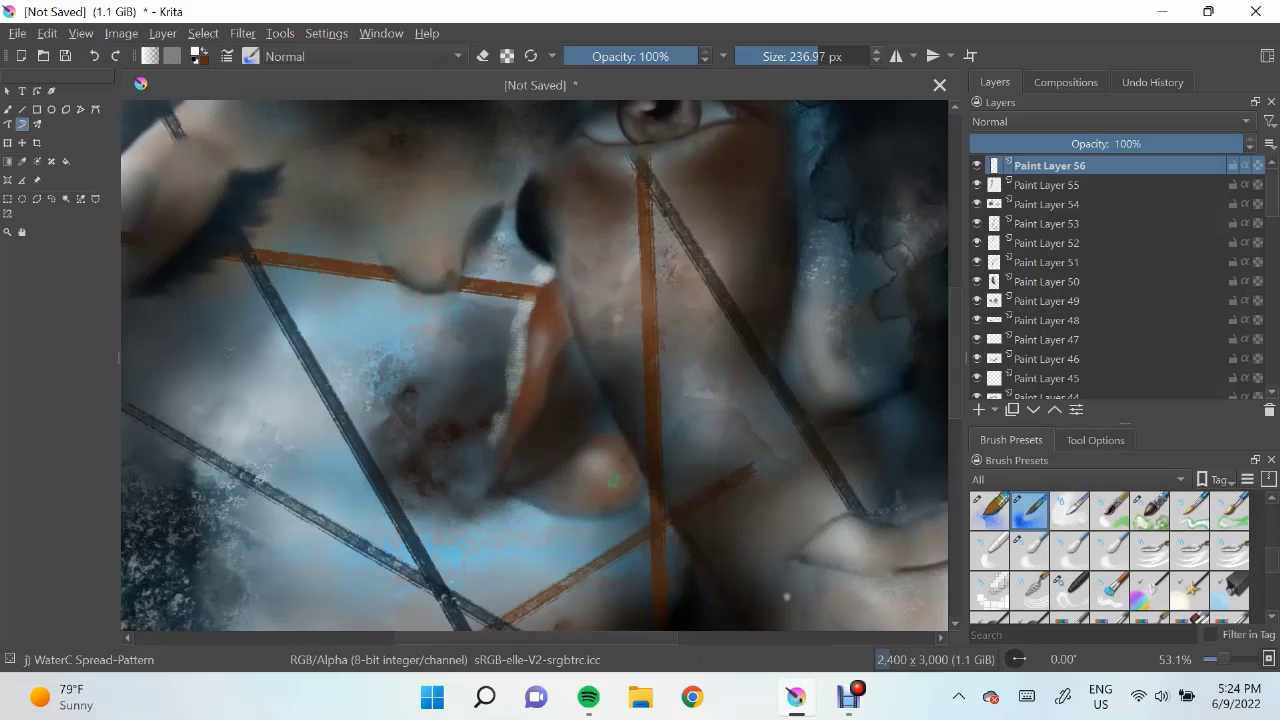
key("slash")
mouse_move(540, 262)
left_mouse_down()
mouse_move(491, 457)
mouse_move(545, 300)
left_mouse_up()
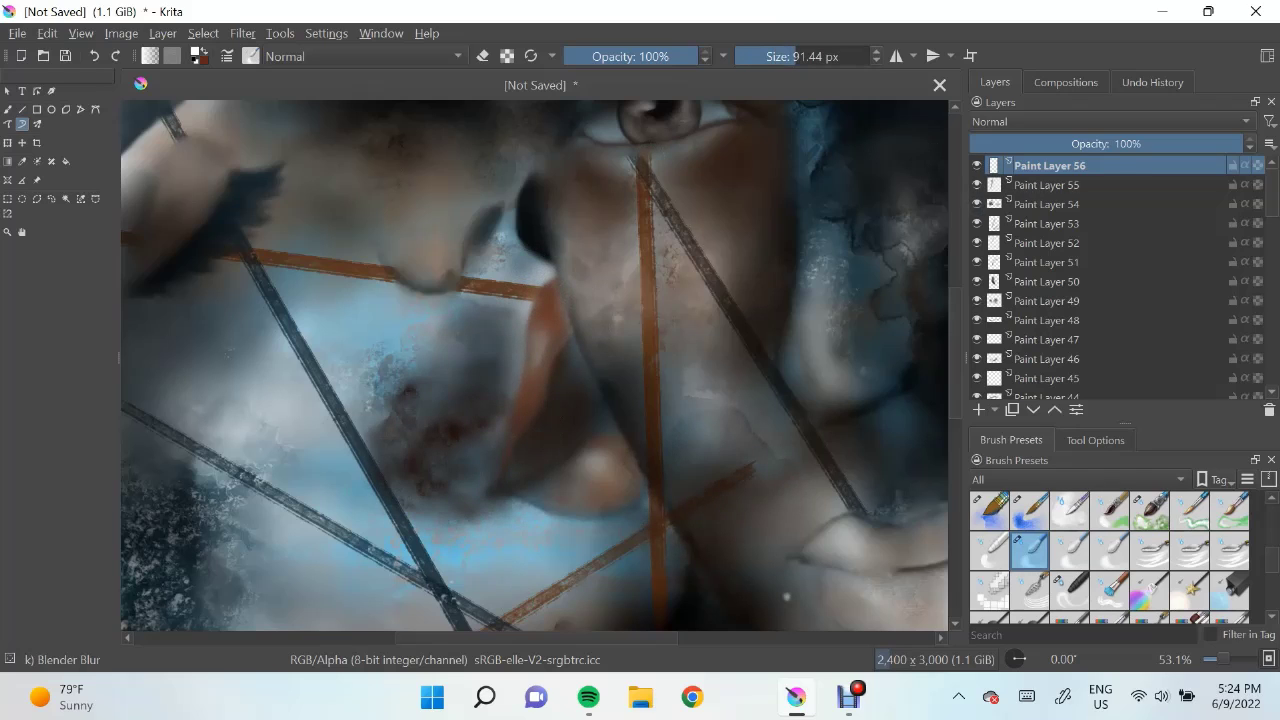
key("Page_Down")
key("Page_Down")
scroll(645, 320, "down", 2)
On a new layer, paint a short white Basic-1 highlight along the nose and blur it
key("Insert")
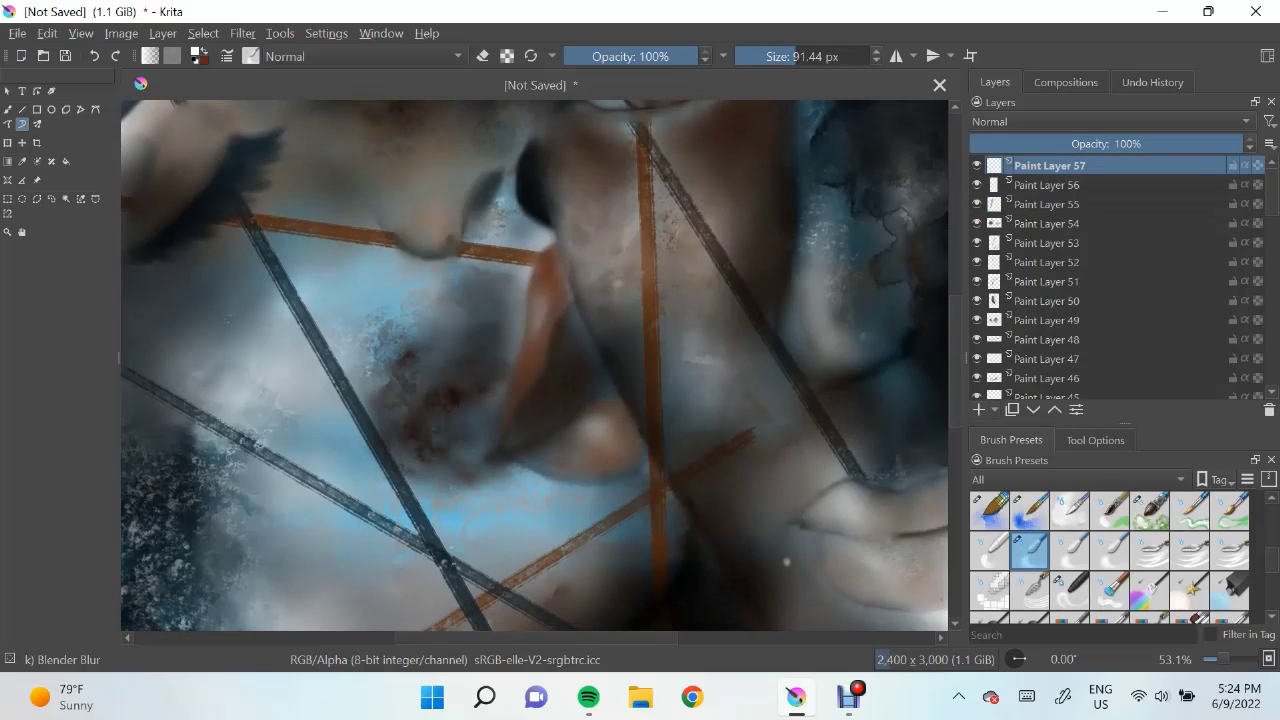
key("e")
key("e")
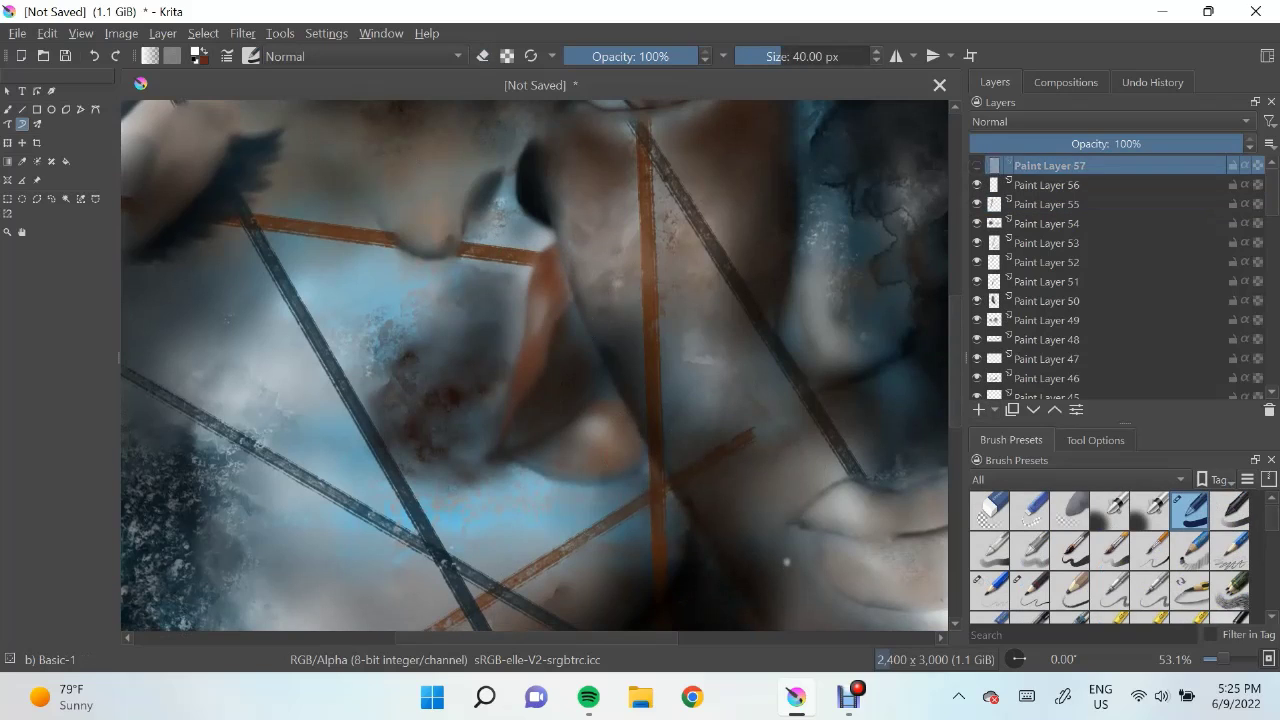
mouse_move(555, 345)
left_mouse_down()
mouse_move(590, 300)
mouse_move(540, 370)
left_mouse_up()
key("slash")
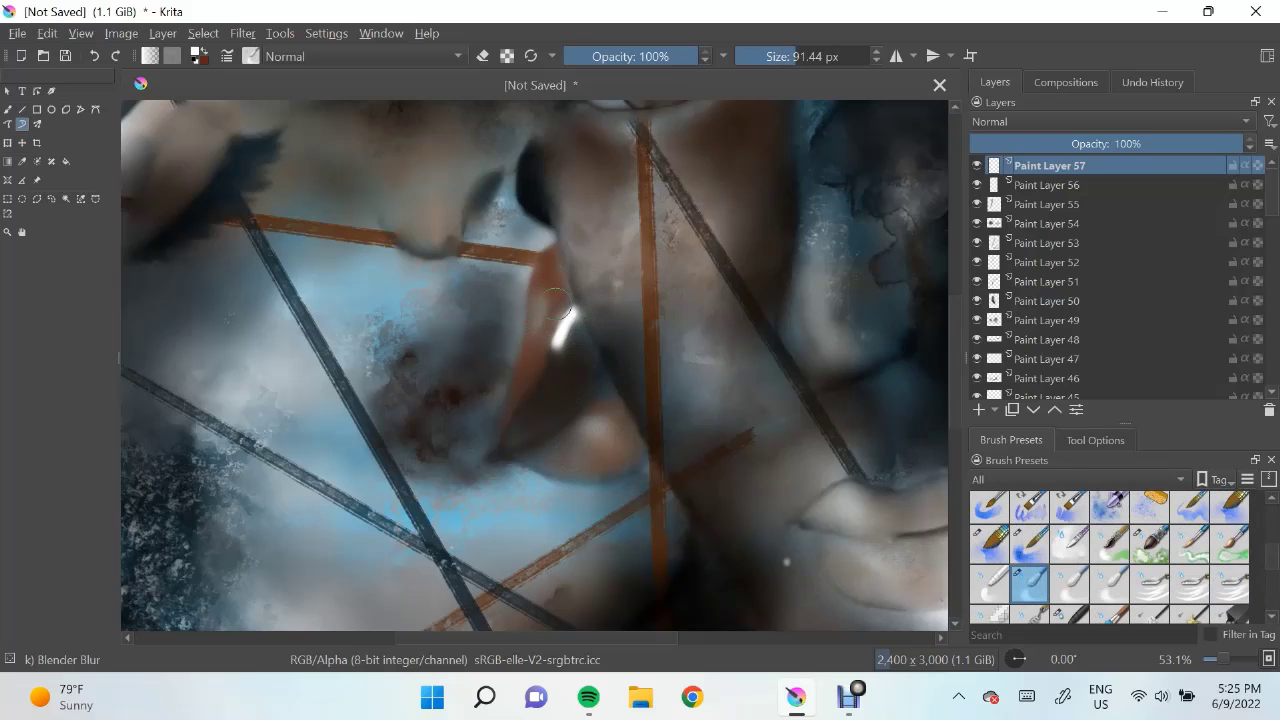
key("period")
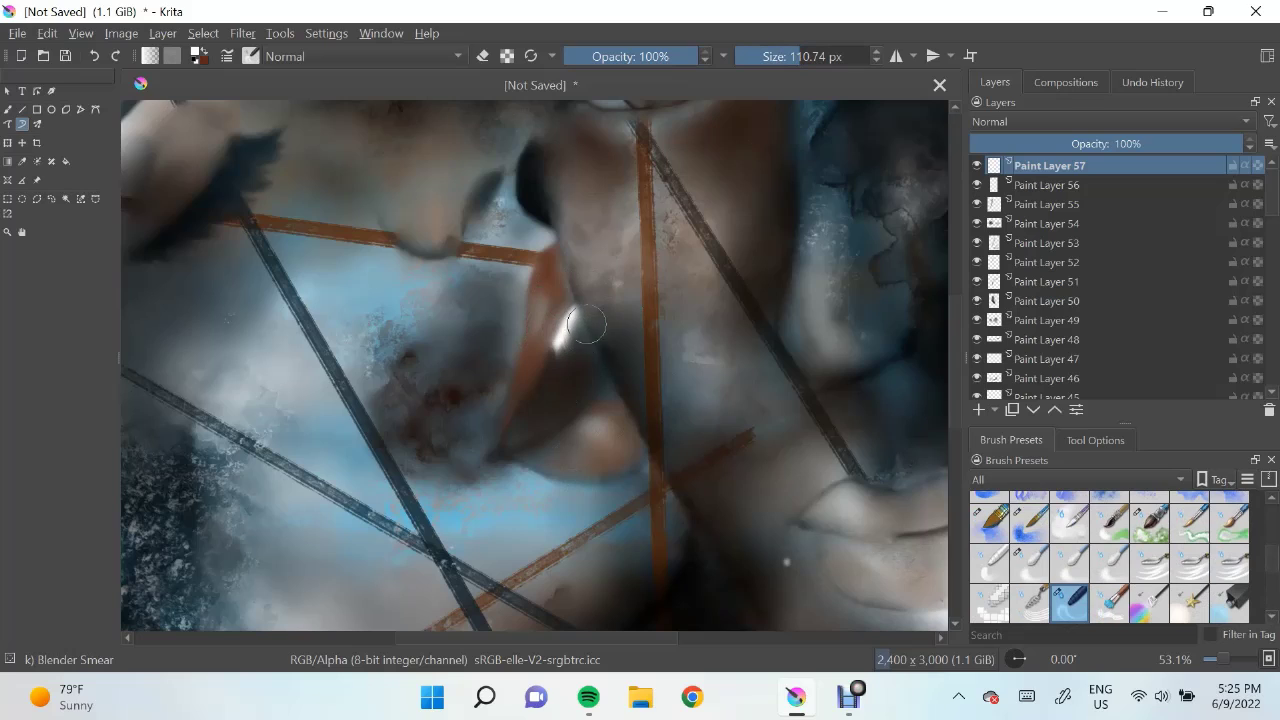
key("slash")
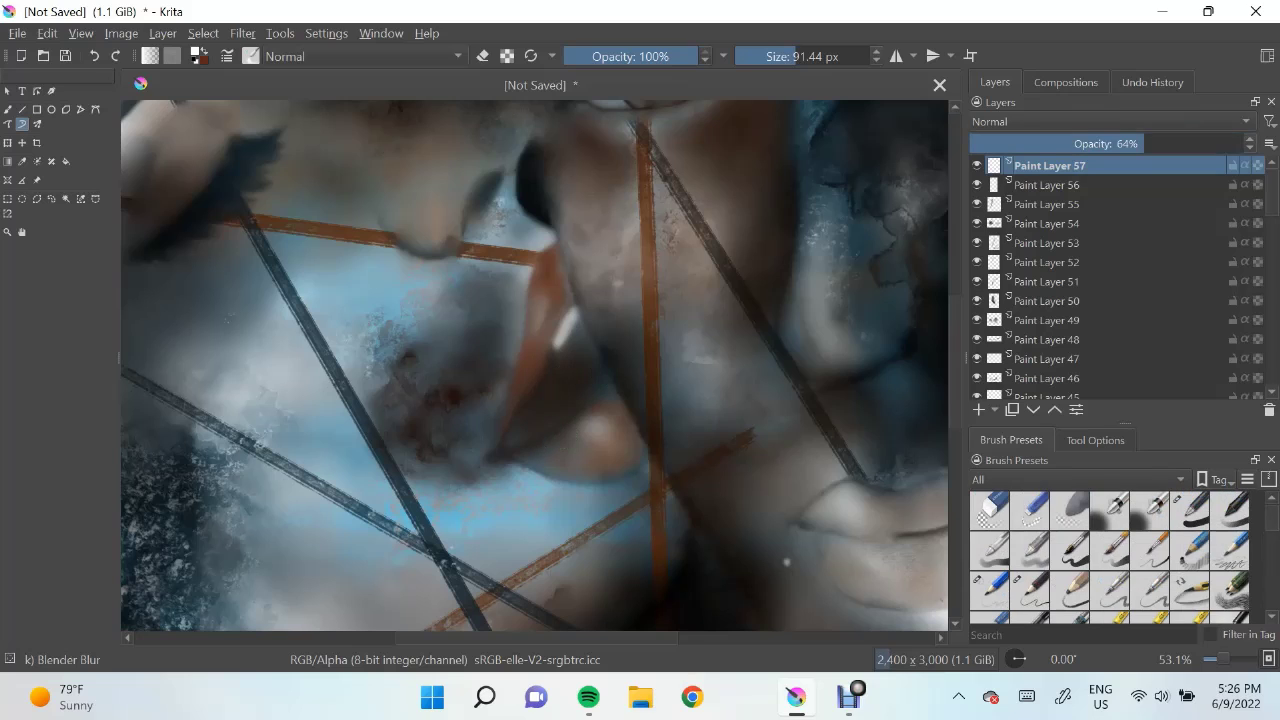
Add a small blended pencil touch at the nose edge on a new layer, then pan to the lips
key("Insert")
key("slash")
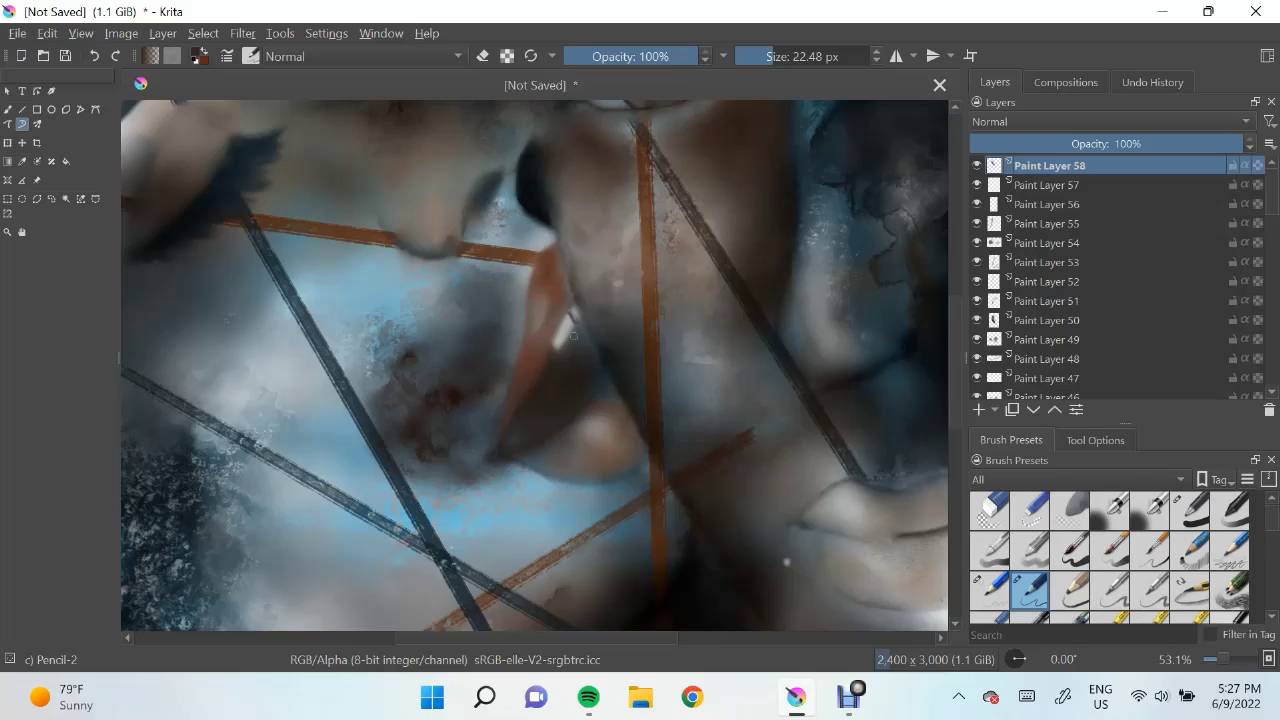
key("slash")
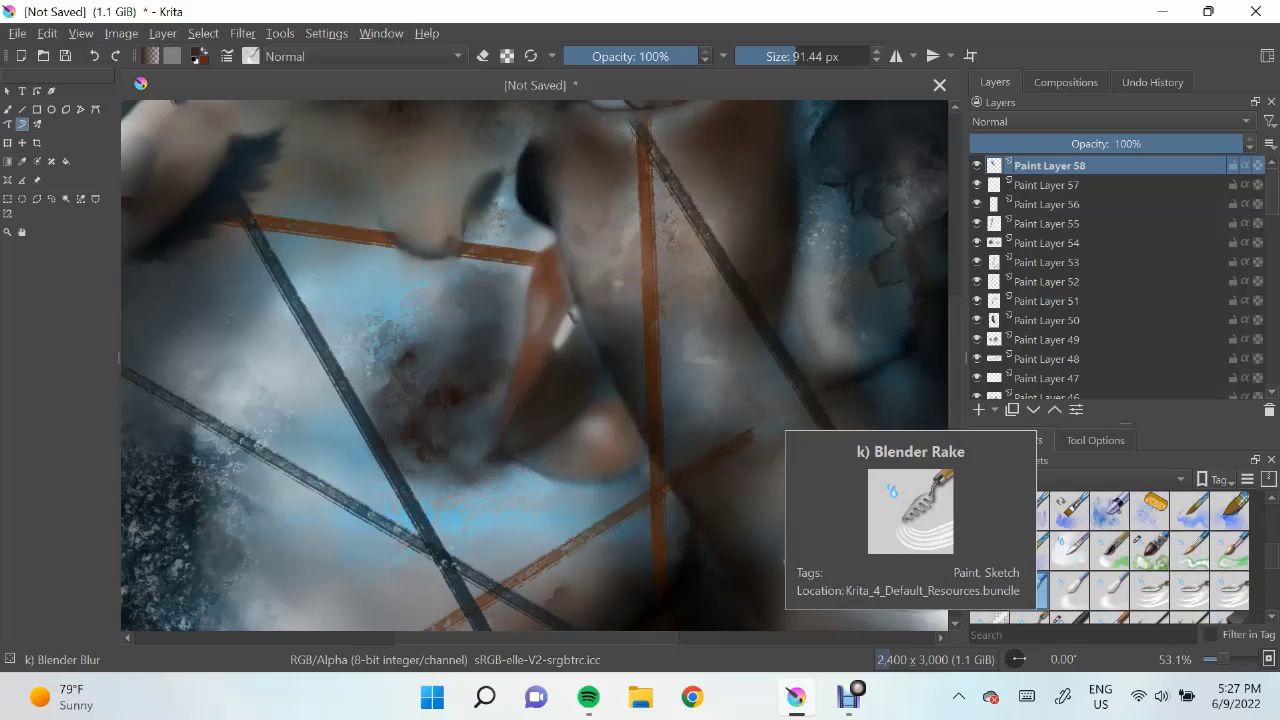
key("bracketleft")
key("bracketleft")
key("bracketleft")
key("bracketleft")
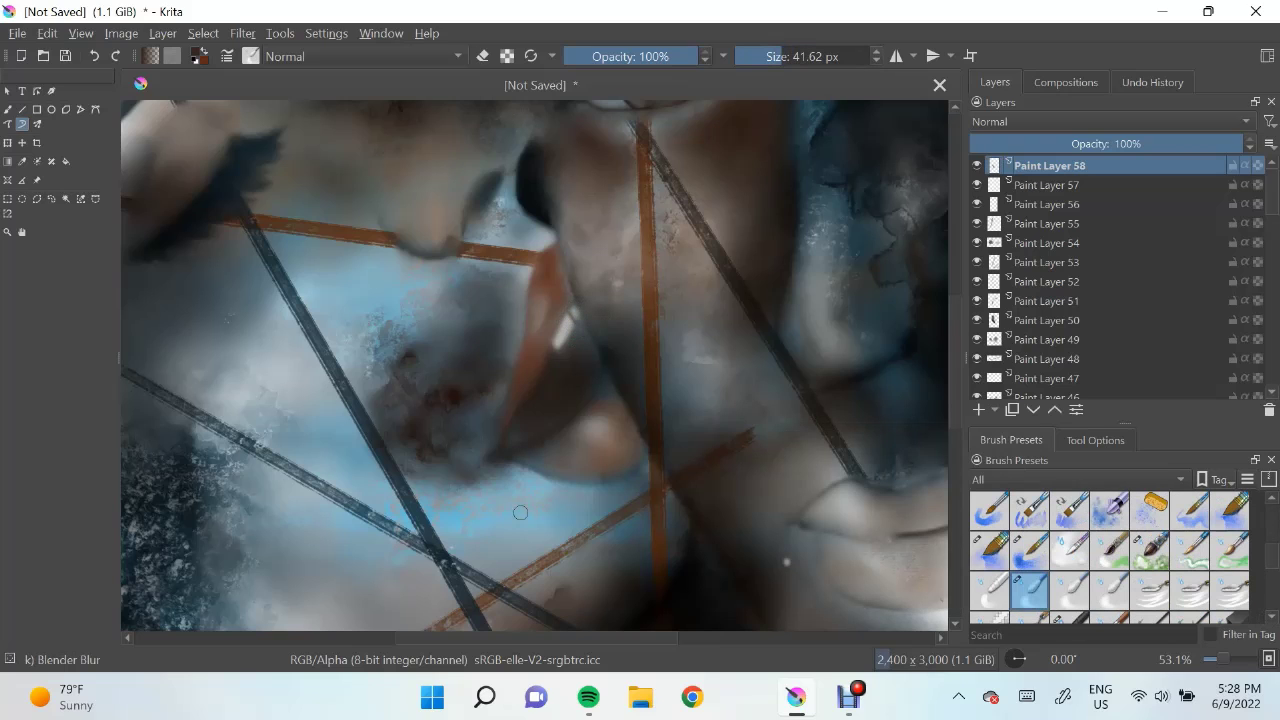
left_click_drag(520, 512, 330, 482)
key("Insert")
Repaint the lip area with the spread-pattern watercolour brush
left_click(1030, 550)
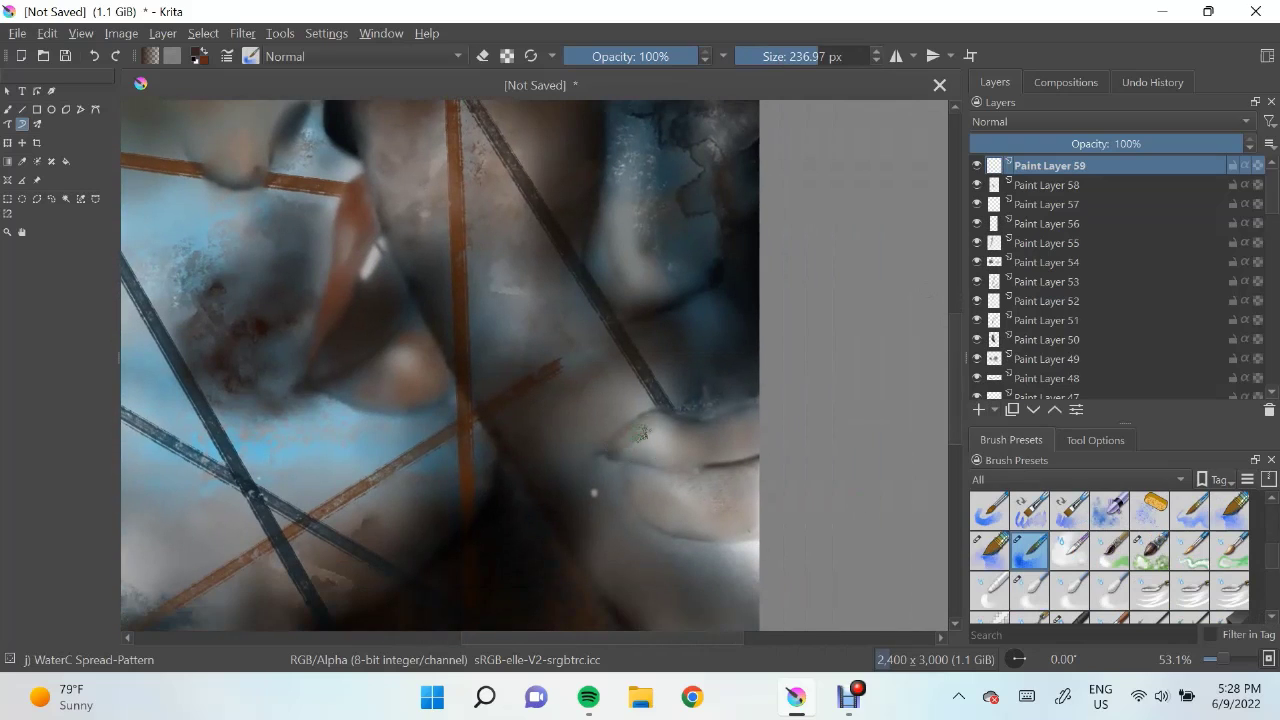
left_click_drag(640, 433, 688, 452)
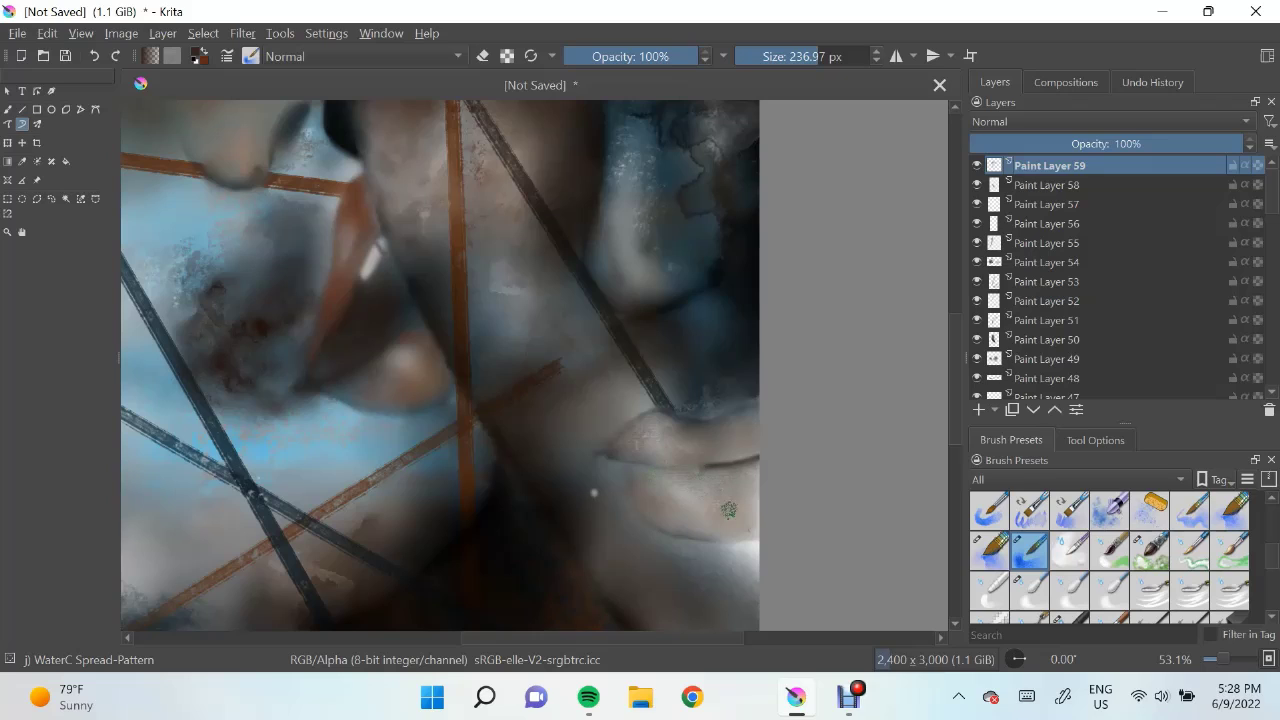
key("slash")
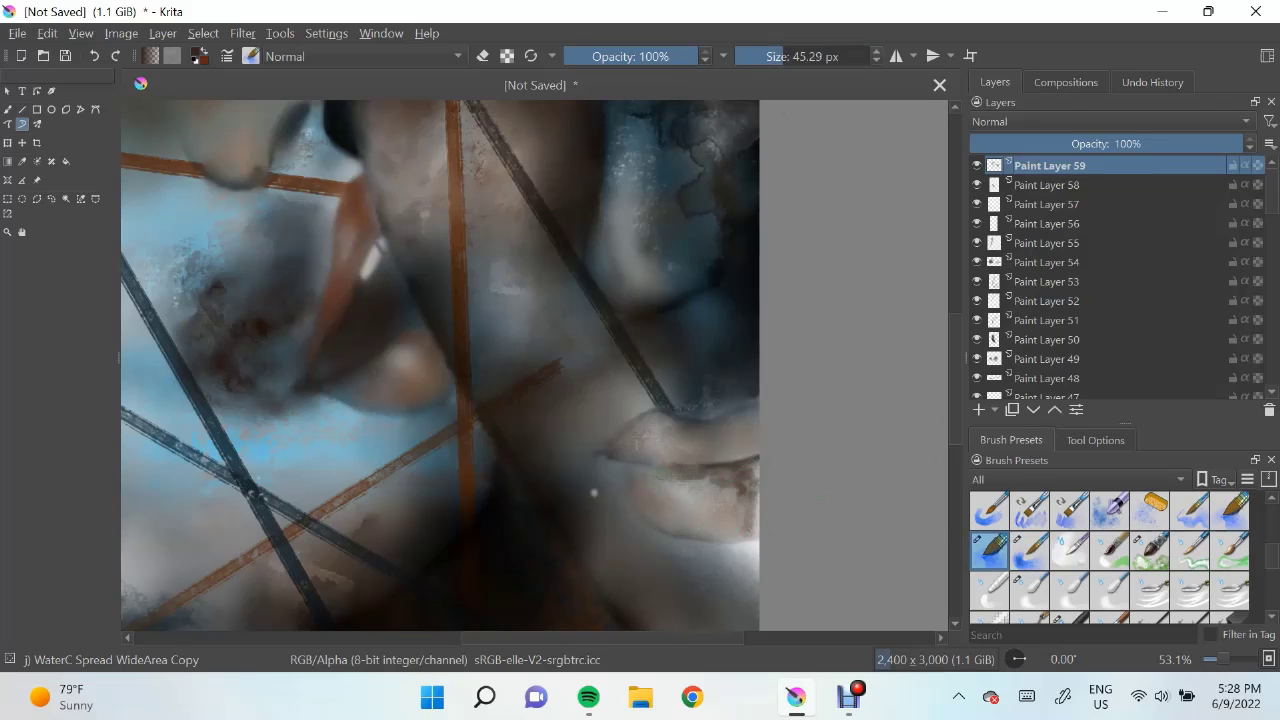
key("period")
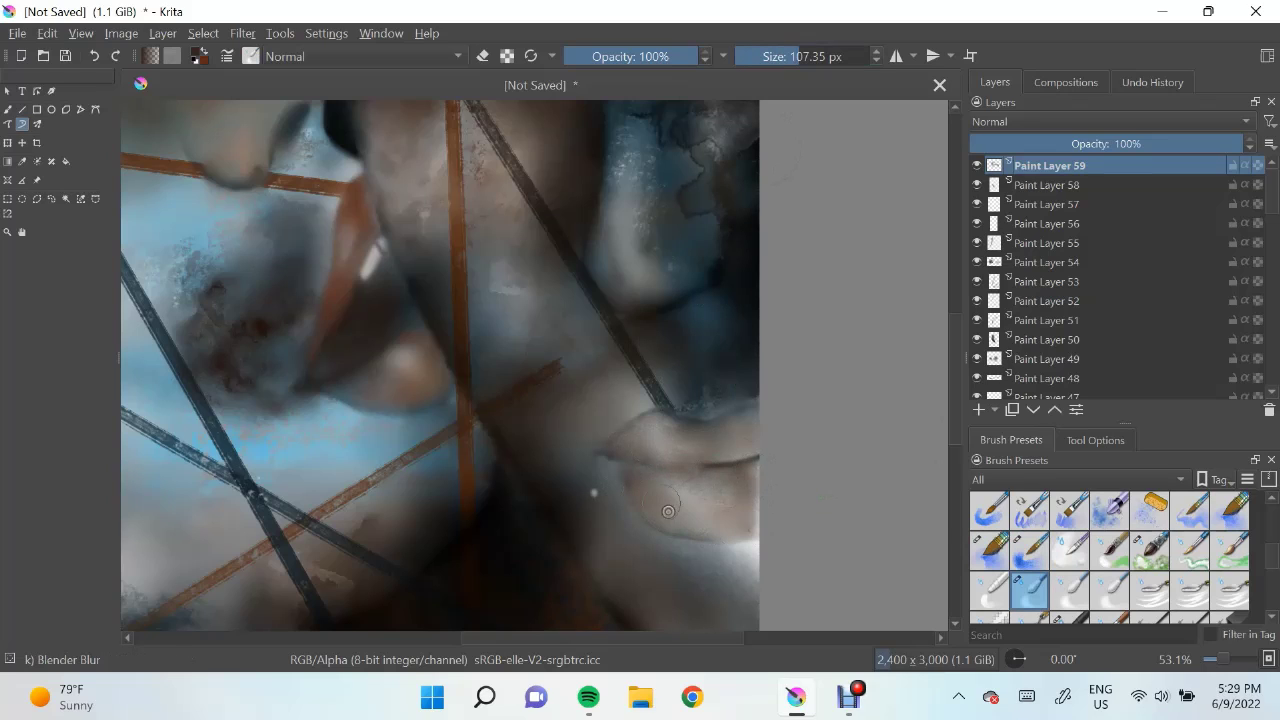
key("slash")
key("slash")
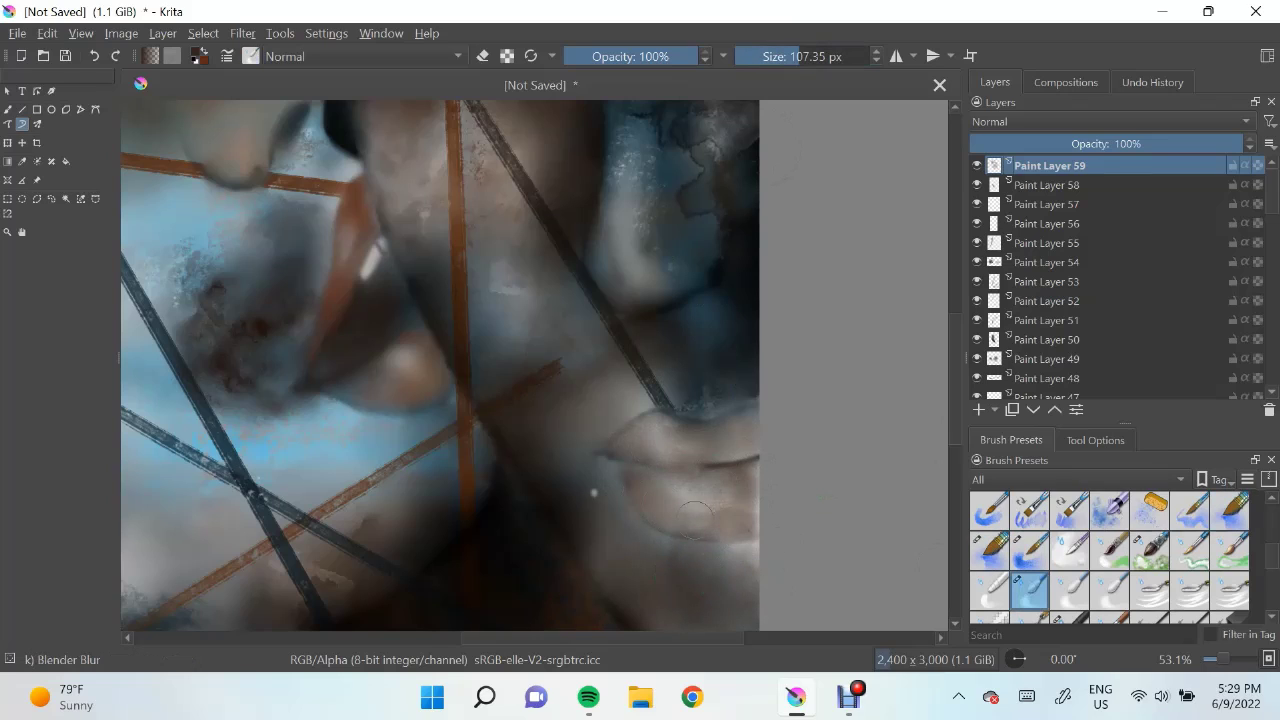
key("slash")
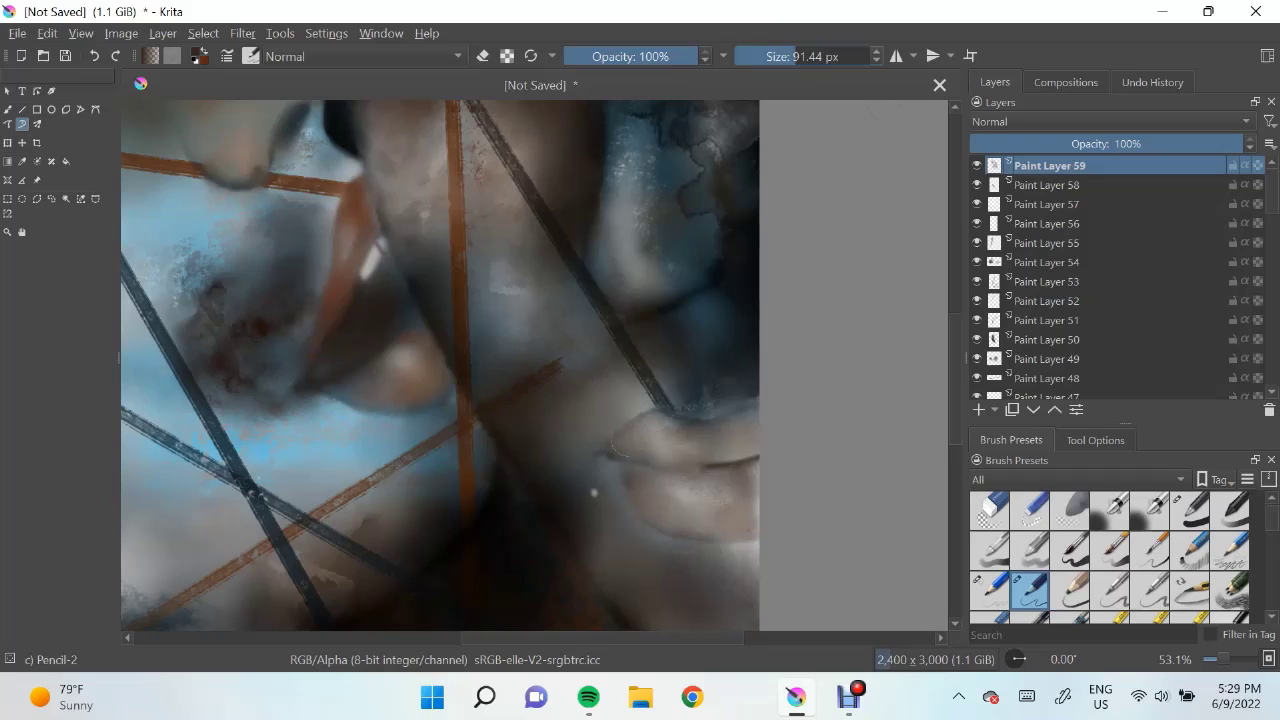
Outline the upper lip, lower lip edge and mouth corner with dark pencil strokes
left_click_drag(605, 450, 758, 406)
mouse_move(734, 462)
left_mouse_down()
mouse_move(650, 470)
mouse_move(596, 456)
mouse_move(750, 418)
left_mouse_up()
key("ctrl+z")
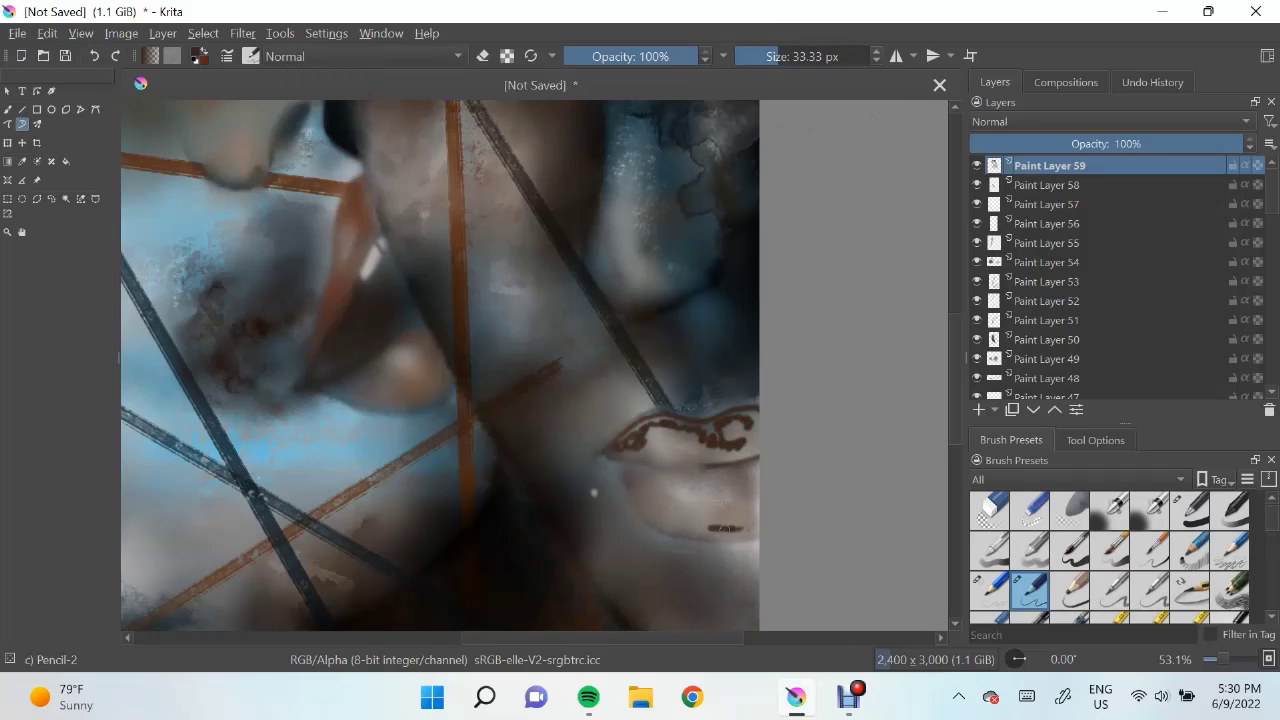
mouse_move(708, 530)
left_mouse_down()
mouse_move(748, 478)
mouse_move(720, 526)
left_mouse_up()
left_click_drag(622, 466, 670, 530)
scroll(1100, 560, "down", 2)
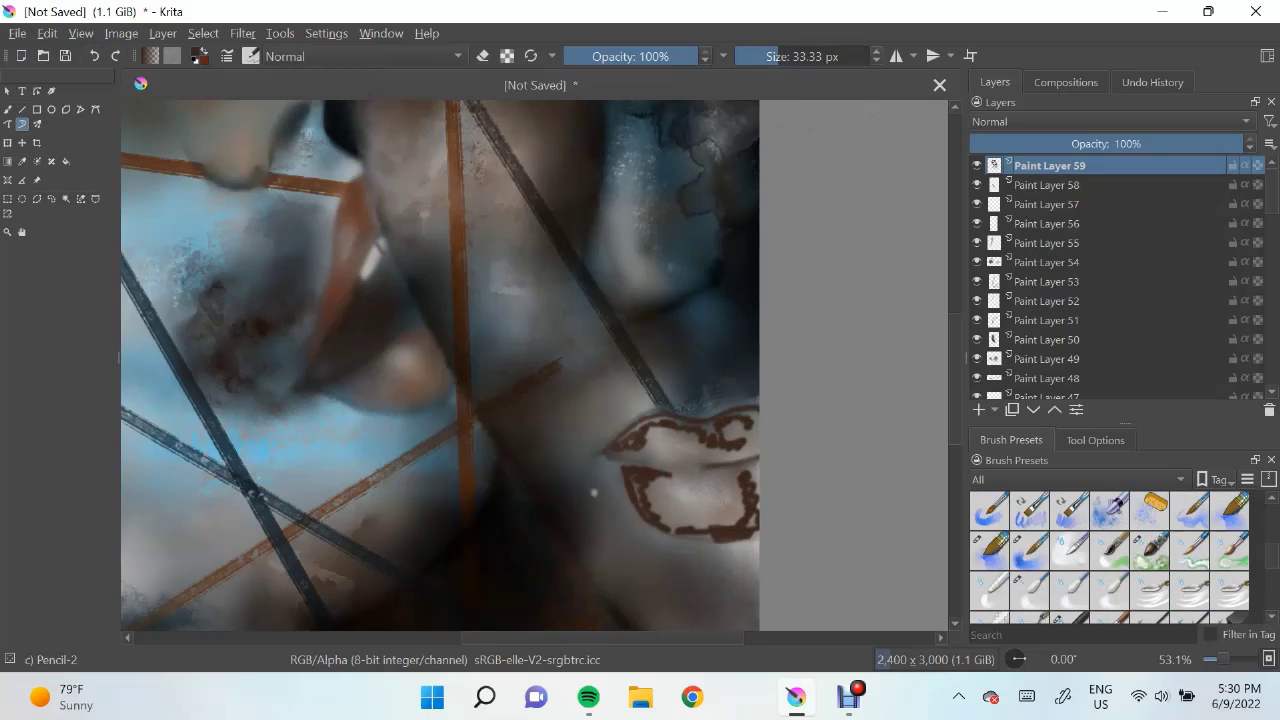
Blend the dark lip outlines into soft, rounded lips with Blender Blur
left_click(1030, 590)
left_click_drag(612, 448, 752, 418)
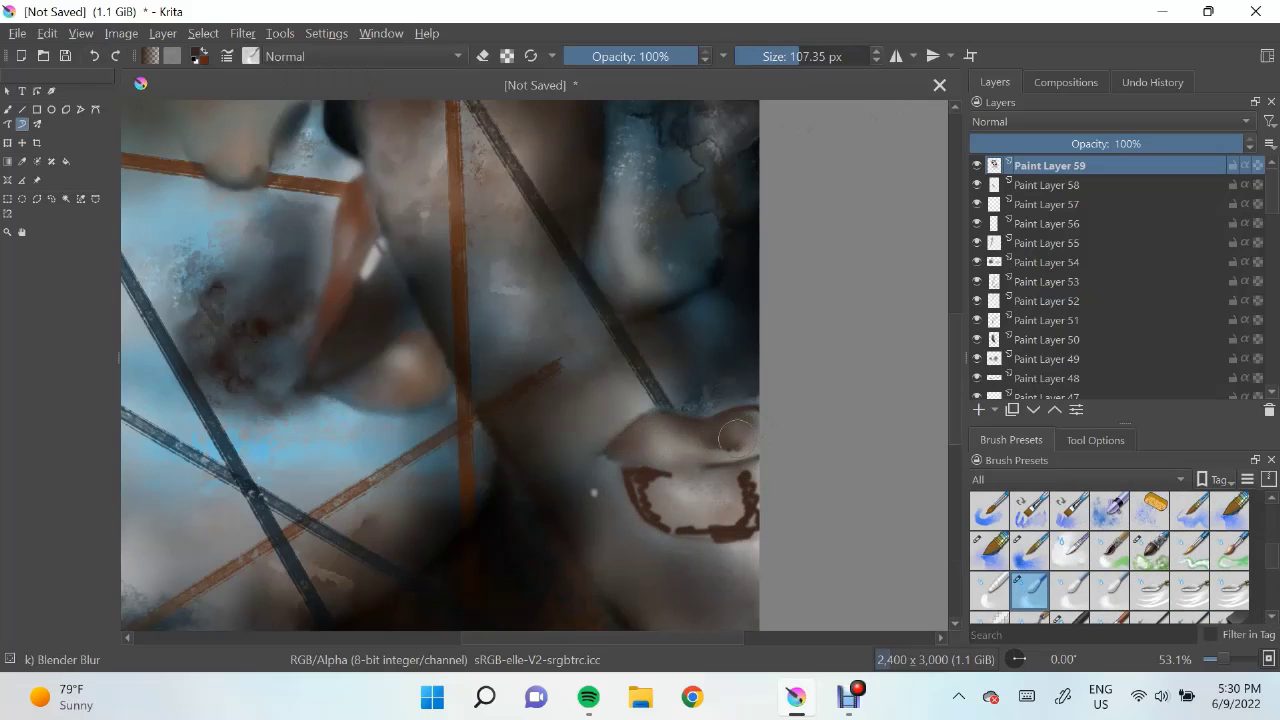
left_click_drag(745, 475, 640, 535)
mouse_move(625, 468)
left_mouse_down()
mouse_move(715, 490)
mouse_move(666, 436)
left_mouse_up()
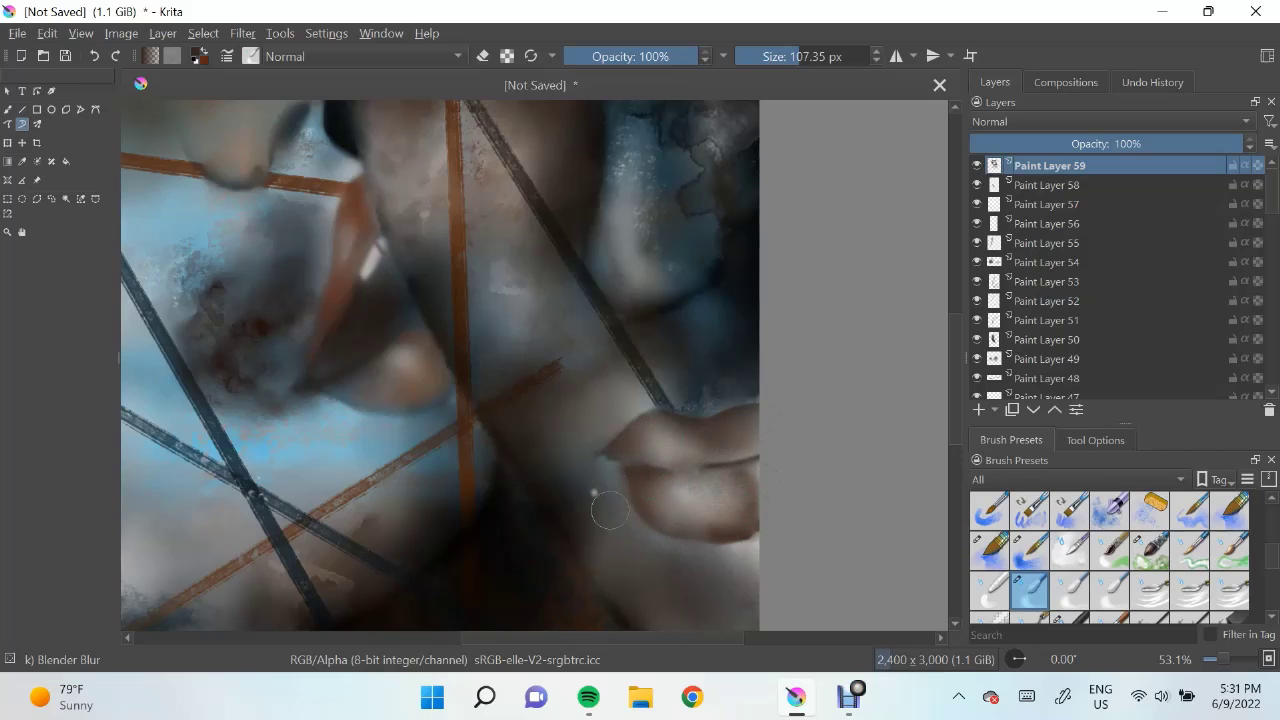
On a new layer, draw a dark pencil line between the lips
key("Insert")
key("slash")
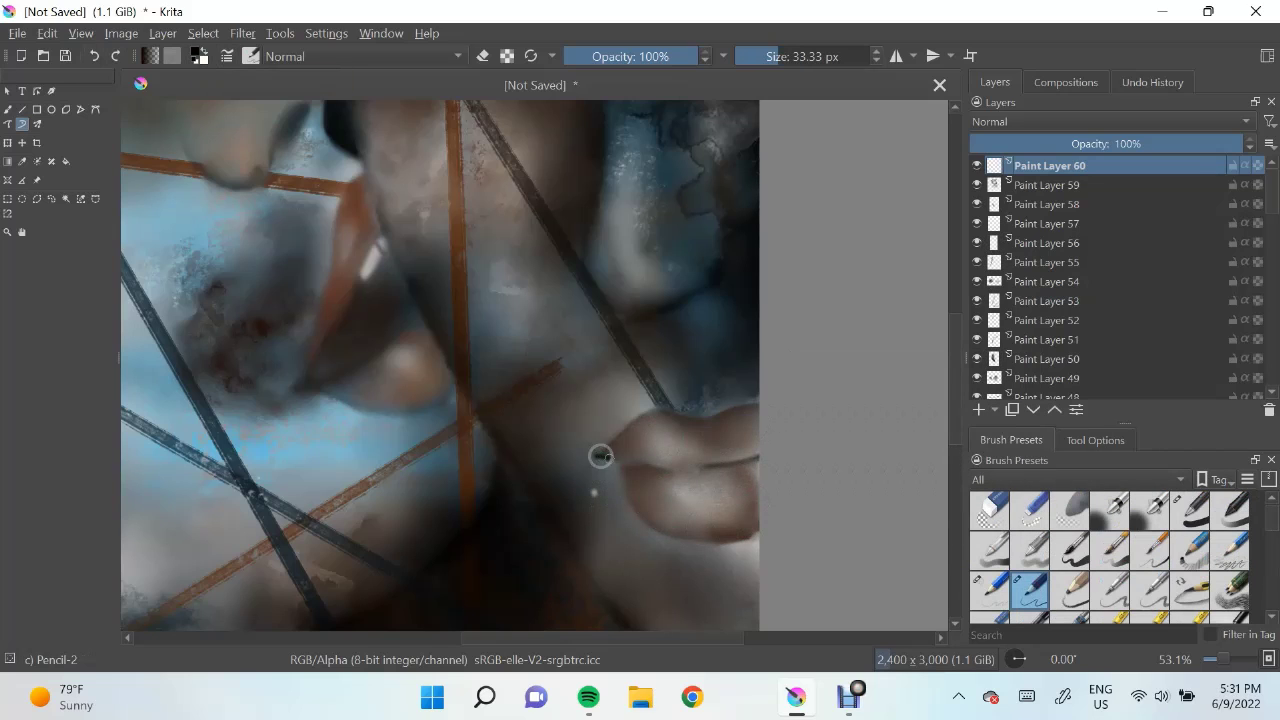
mouse_move(597, 457)
left_mouse_down()
mouse_move(757, 463)
mouse_move(625, 462)
mouse_move(695, 478)
left_mouse_up()
key("slash")
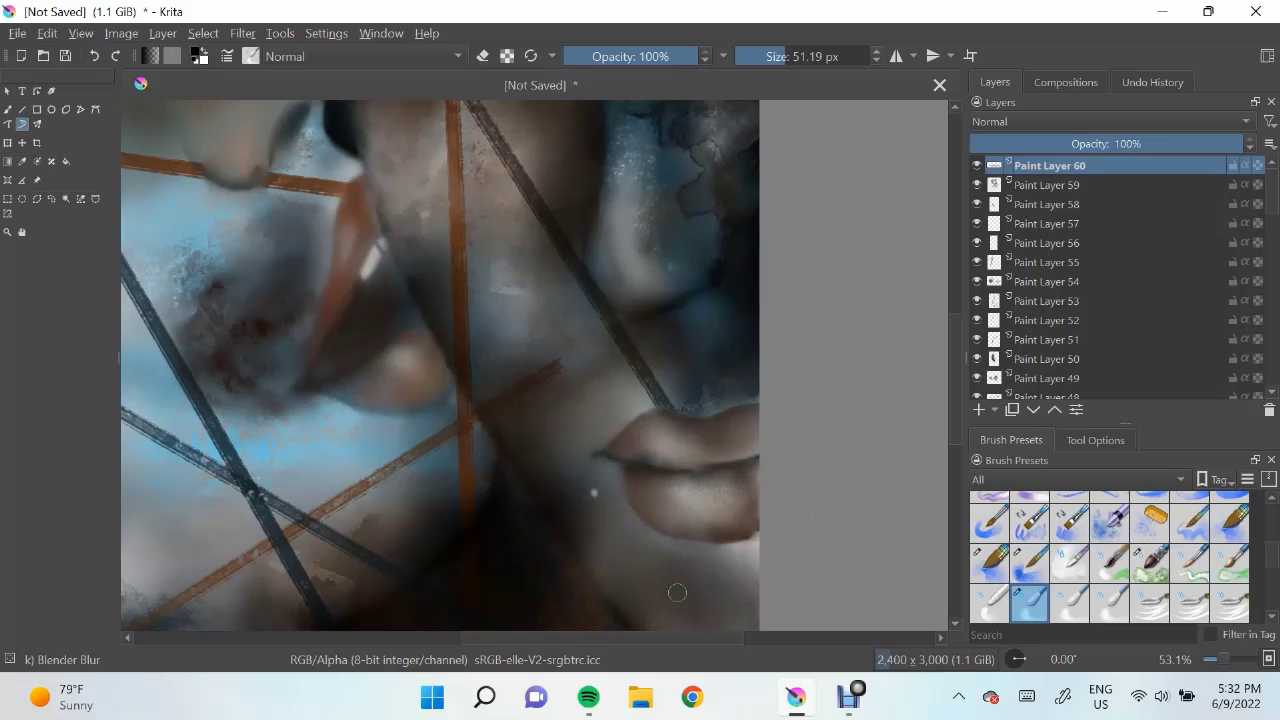
scroll(722, 580, "up", 2)
key("Page_Down")
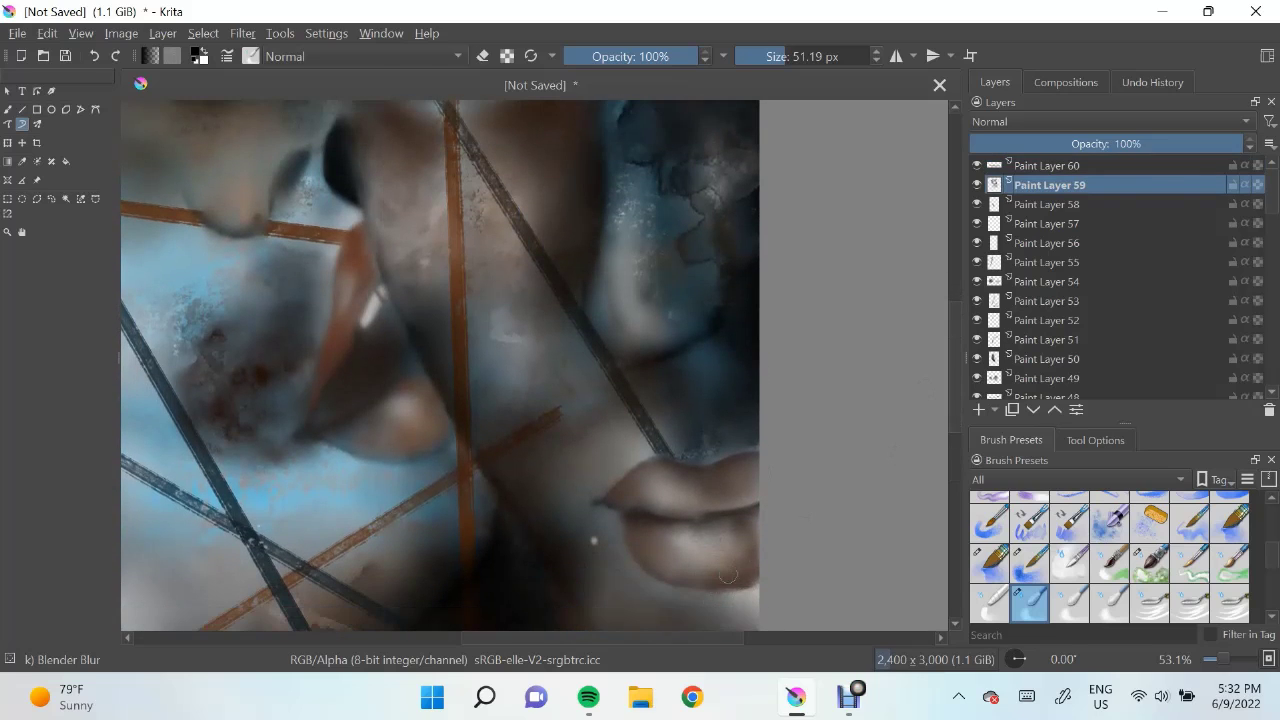
Redraw the lip parting line with Pencil-2 on a new layer, blend it, then add a layer for the eye
key("Page_Up")
key("slash")
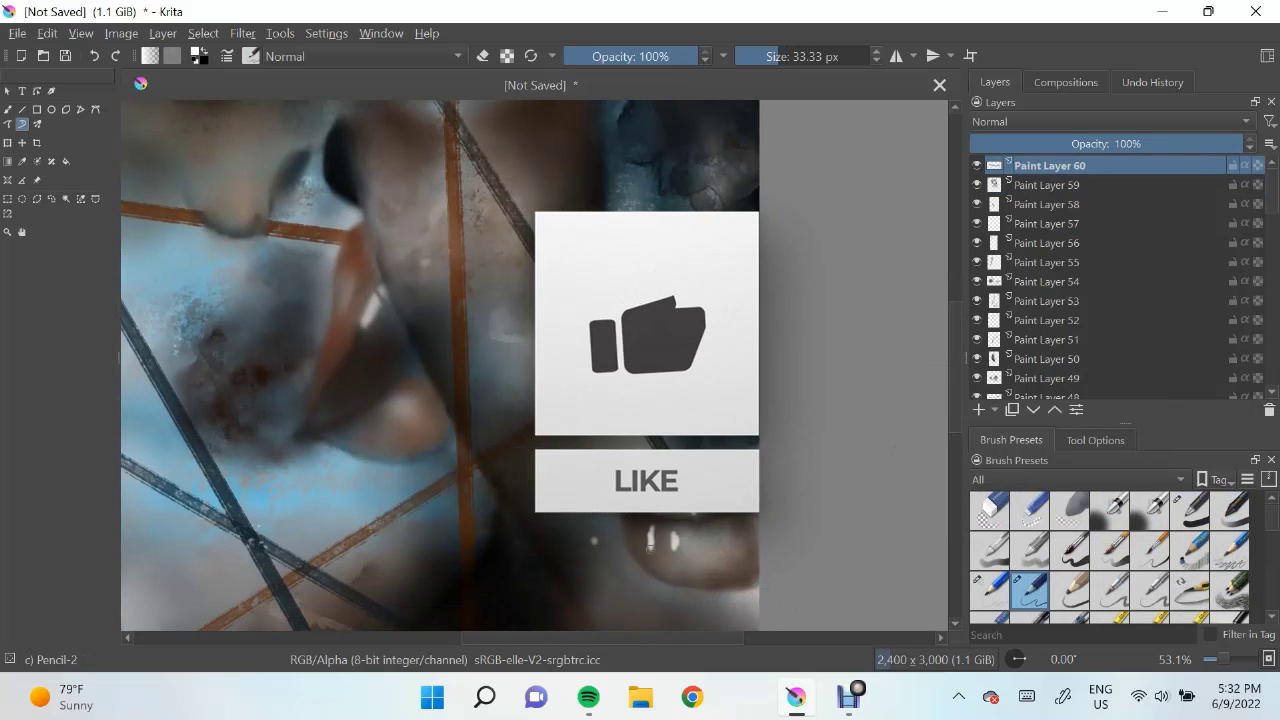
key("slash")
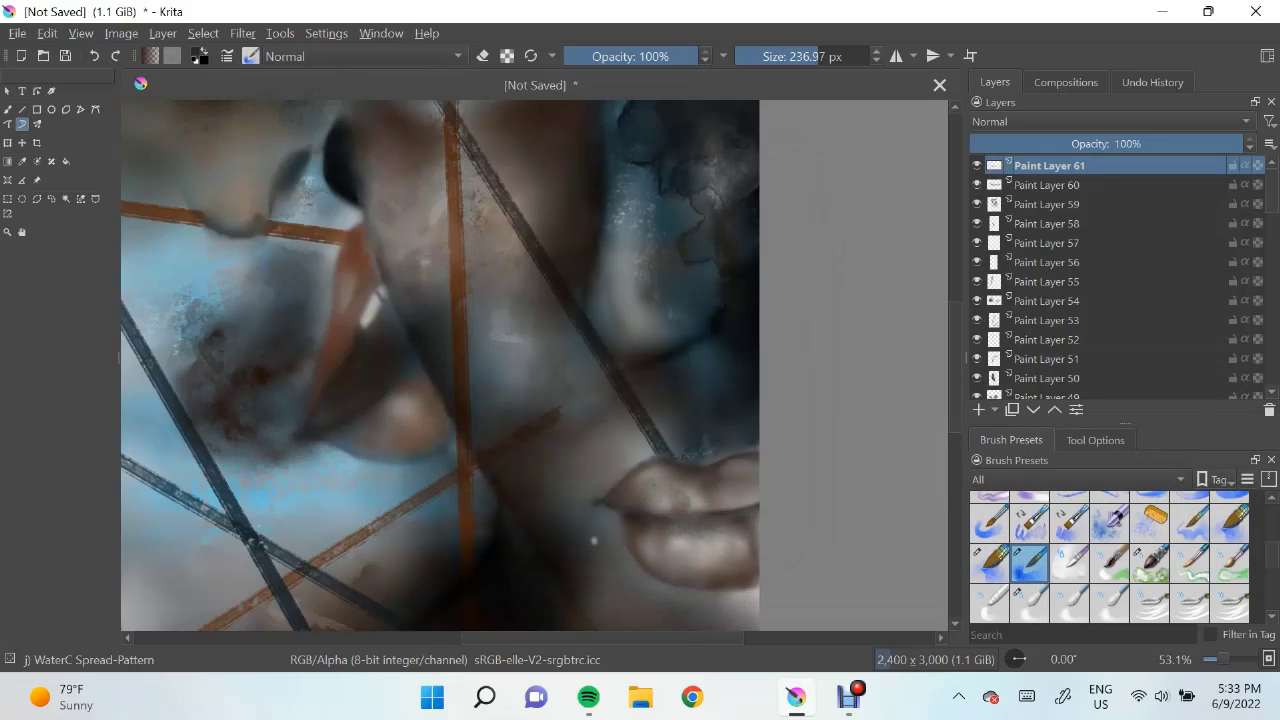
key("slash")
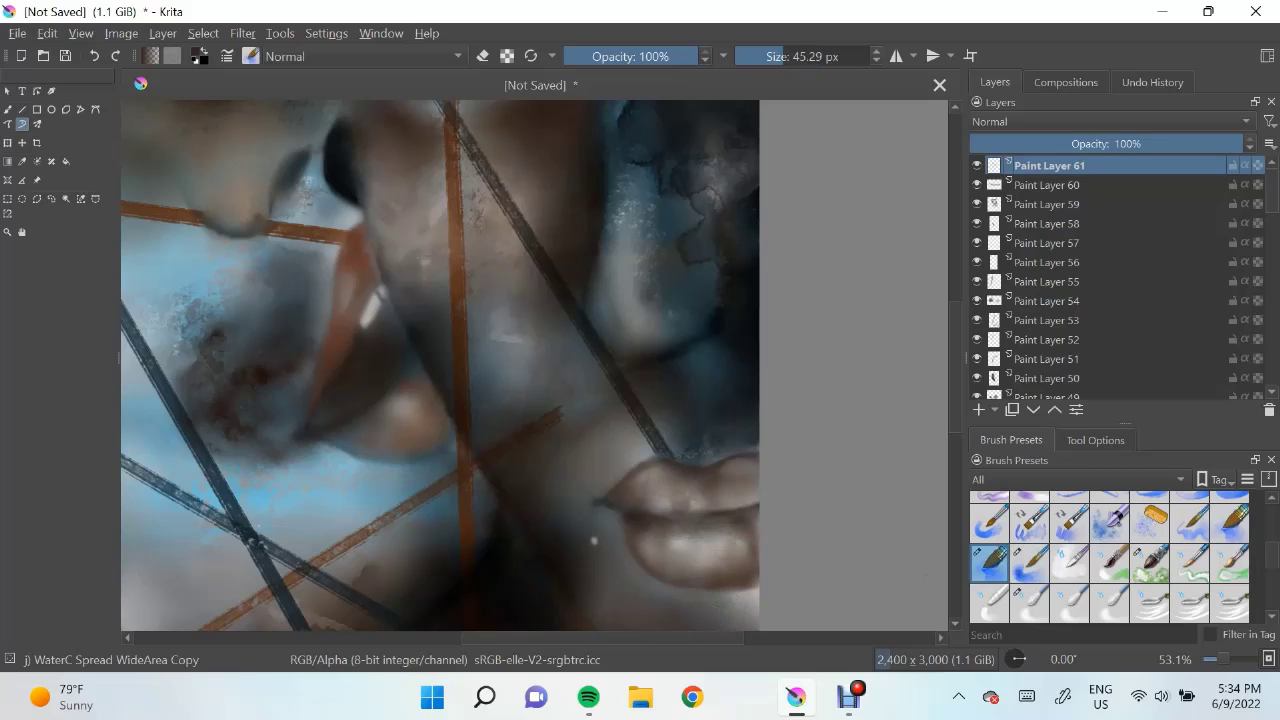
key("slash")
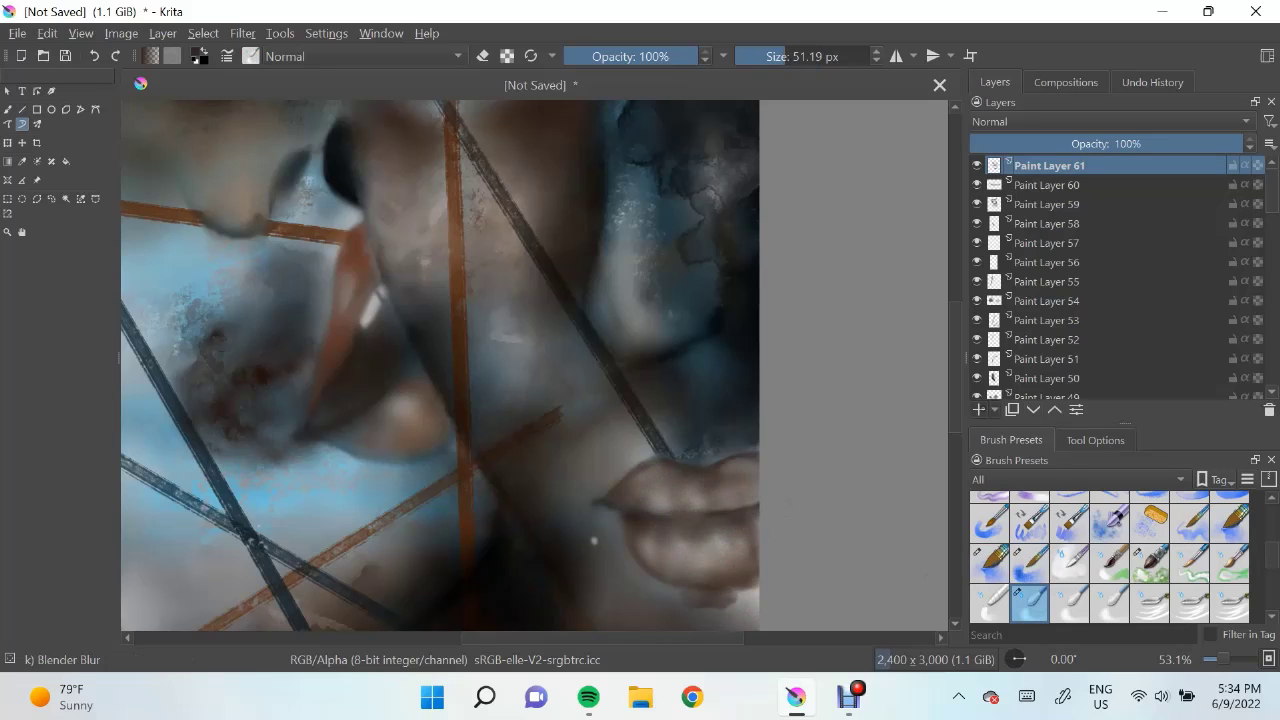
key("slash")
key("Insert")
left_click_drag(602, 506, 740, 516)
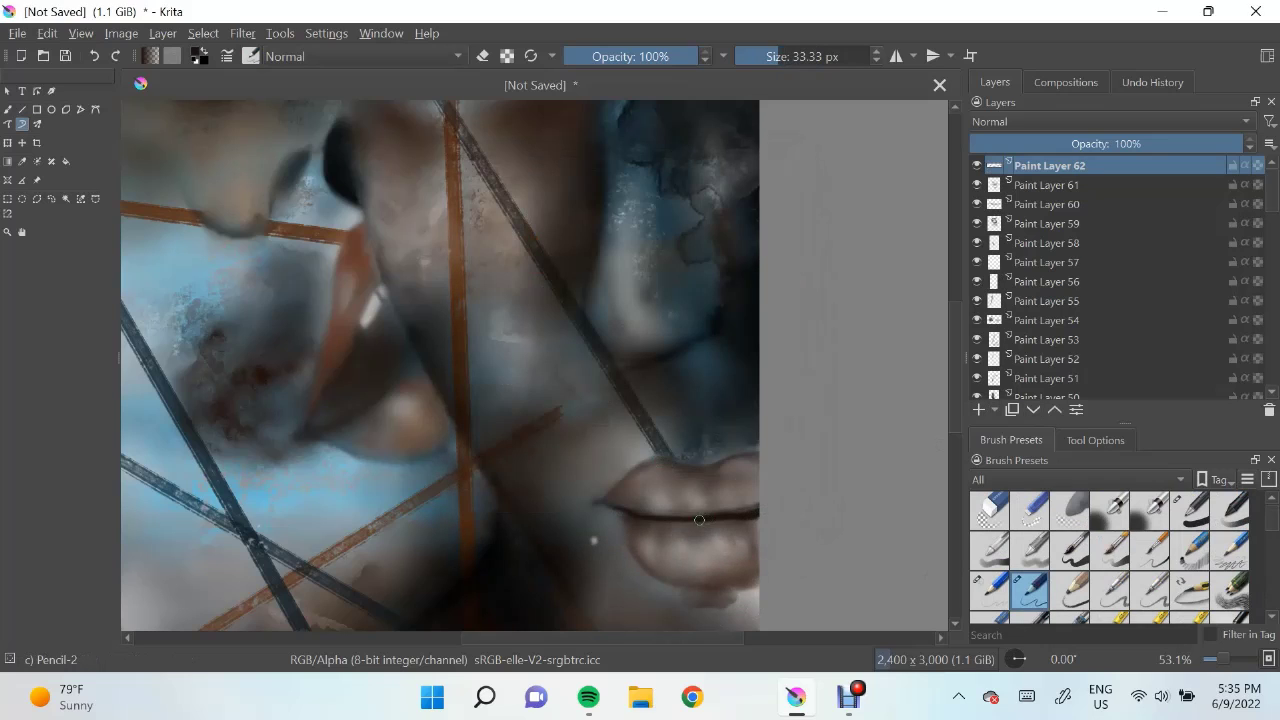
key("slash")
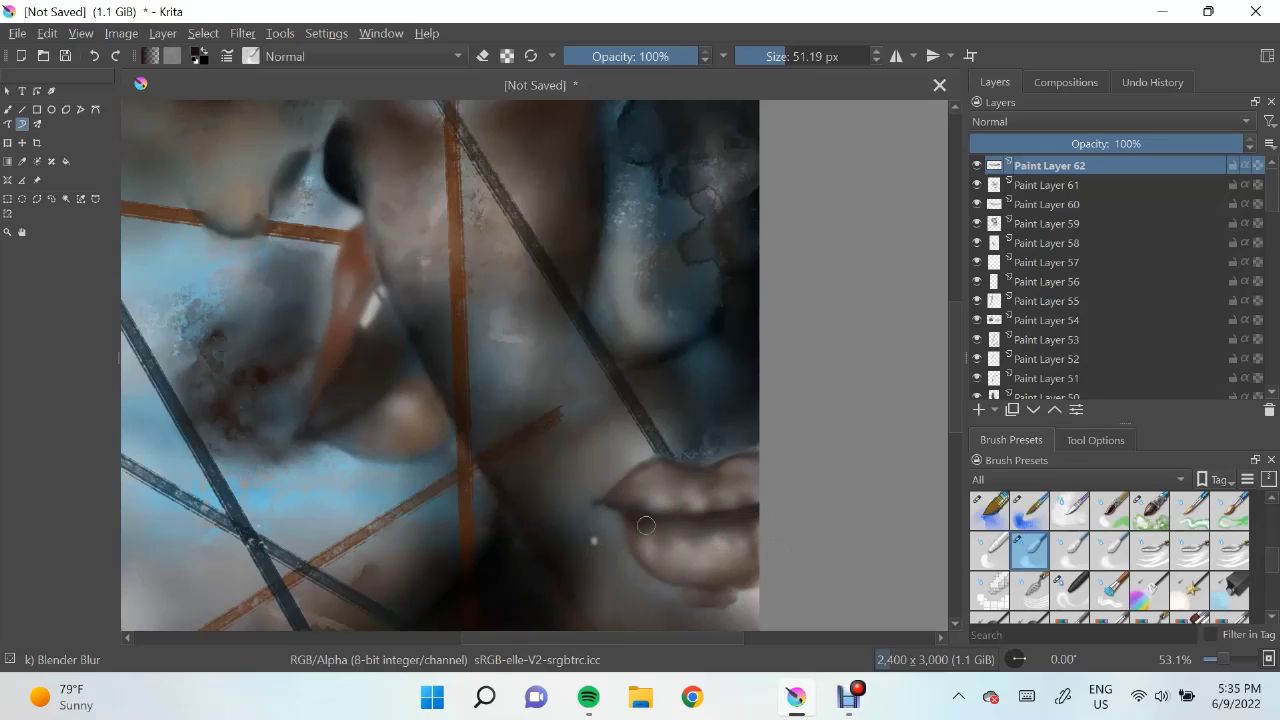
scroll(646, 525, "down", 2)
scroll(420, 227, "up", 4)
key("Insert")
Try short pencil strokes near and under the eye, undoing the light under-eye line
key("slash")
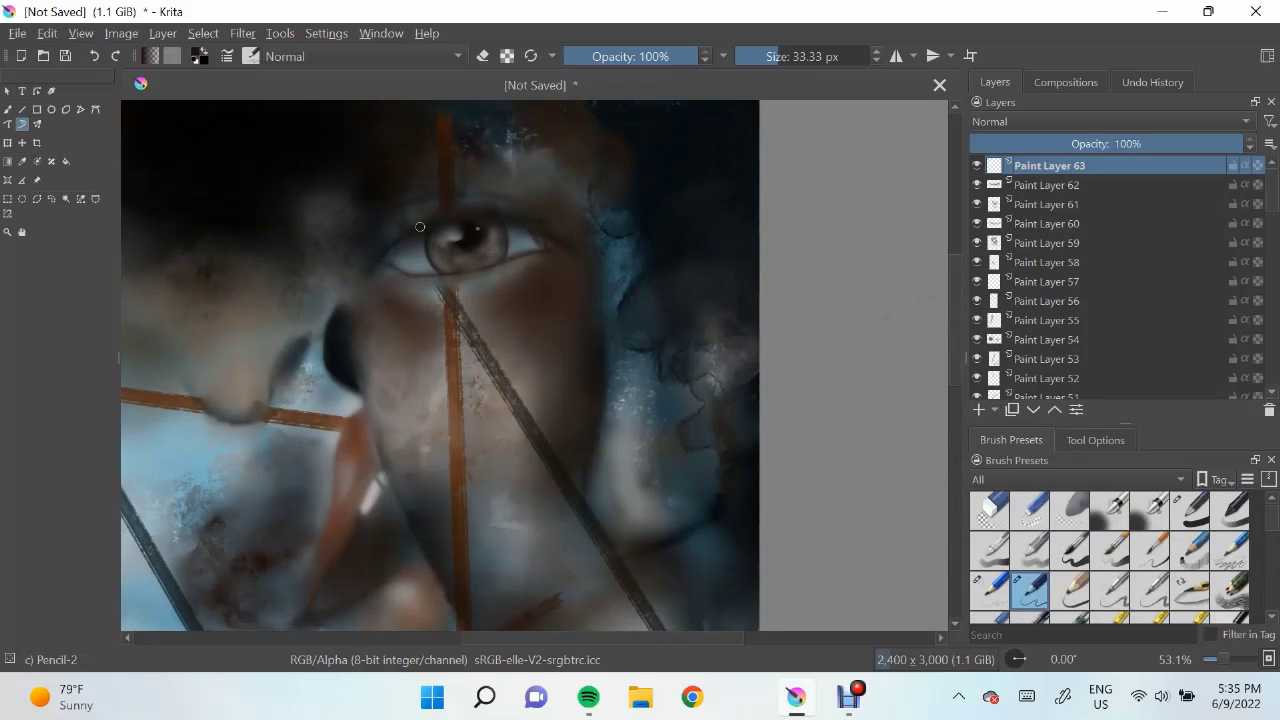
key("slash")
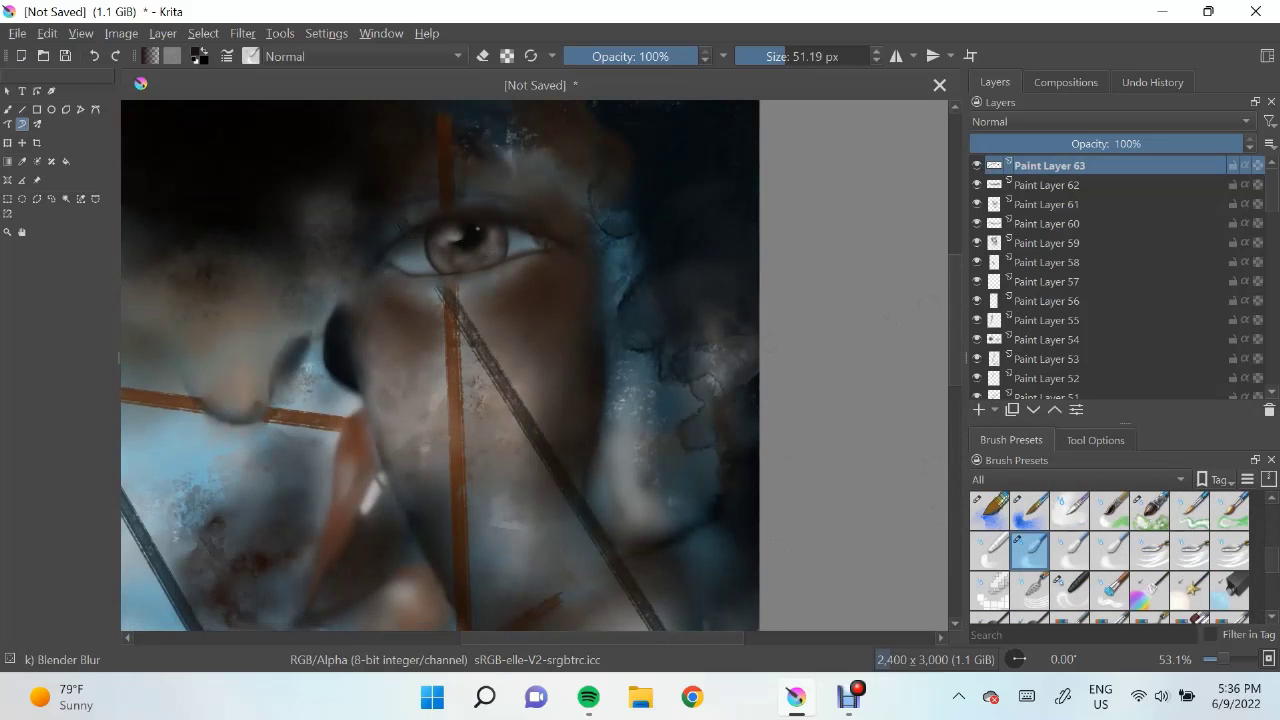
key("Insert")
key("slash")
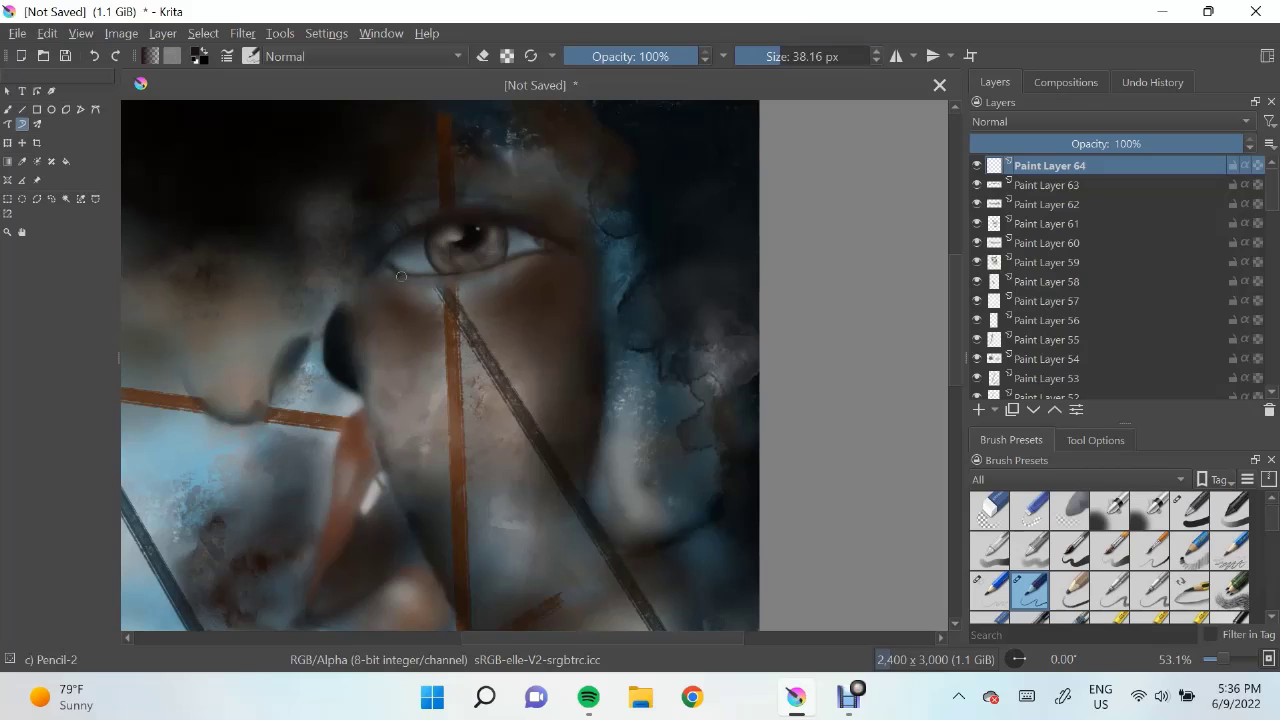
left_click_drag(509, 263, 540, 258)
key("slash")
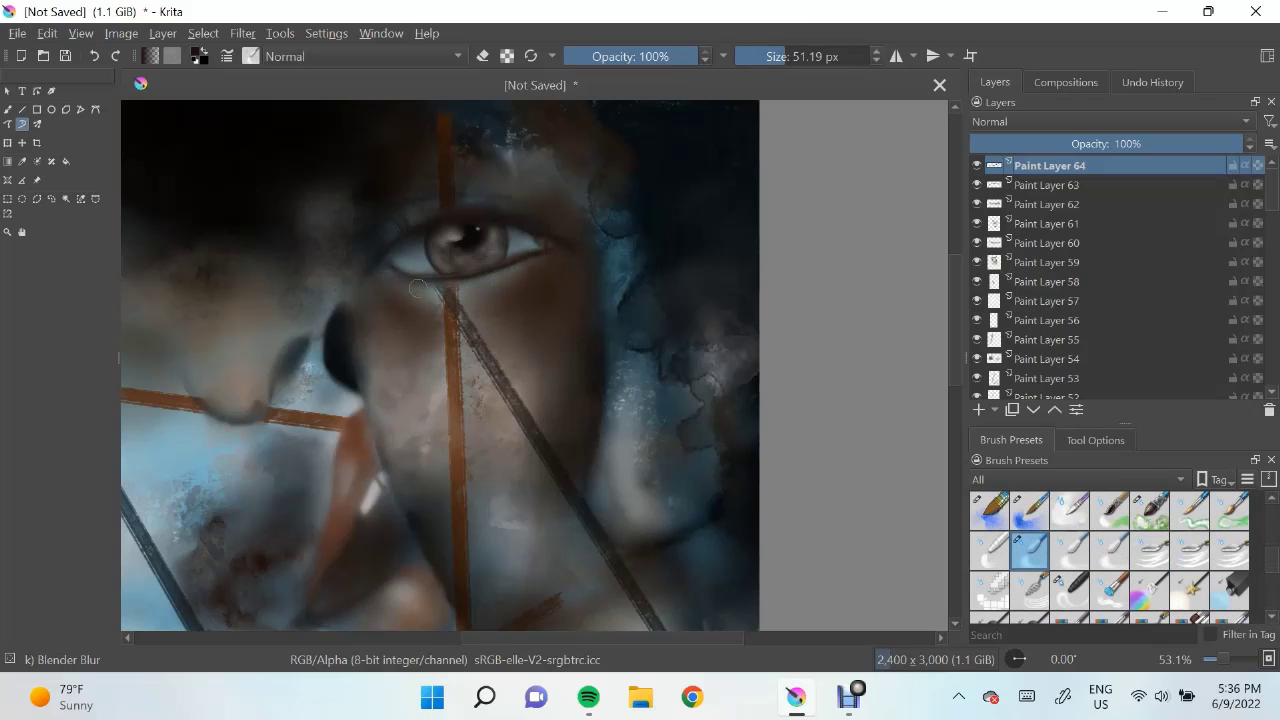
key("slash")
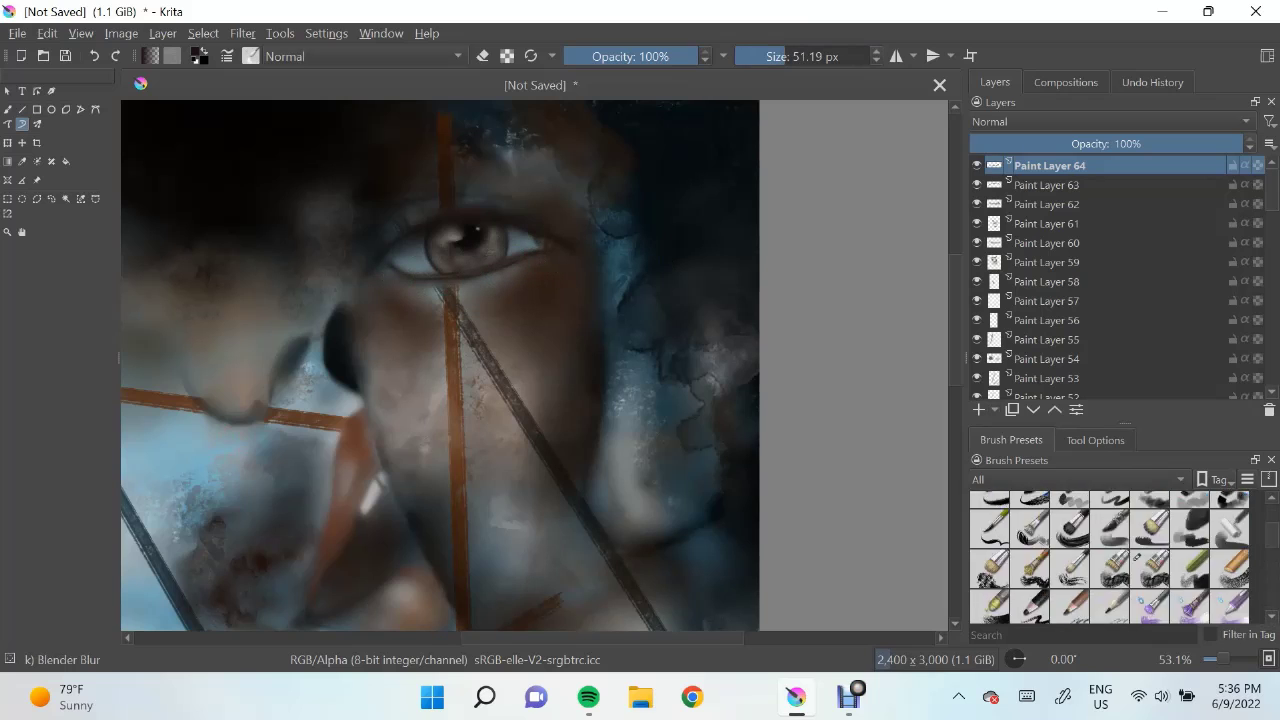
left_click_drag(392, 268, 430, 277)
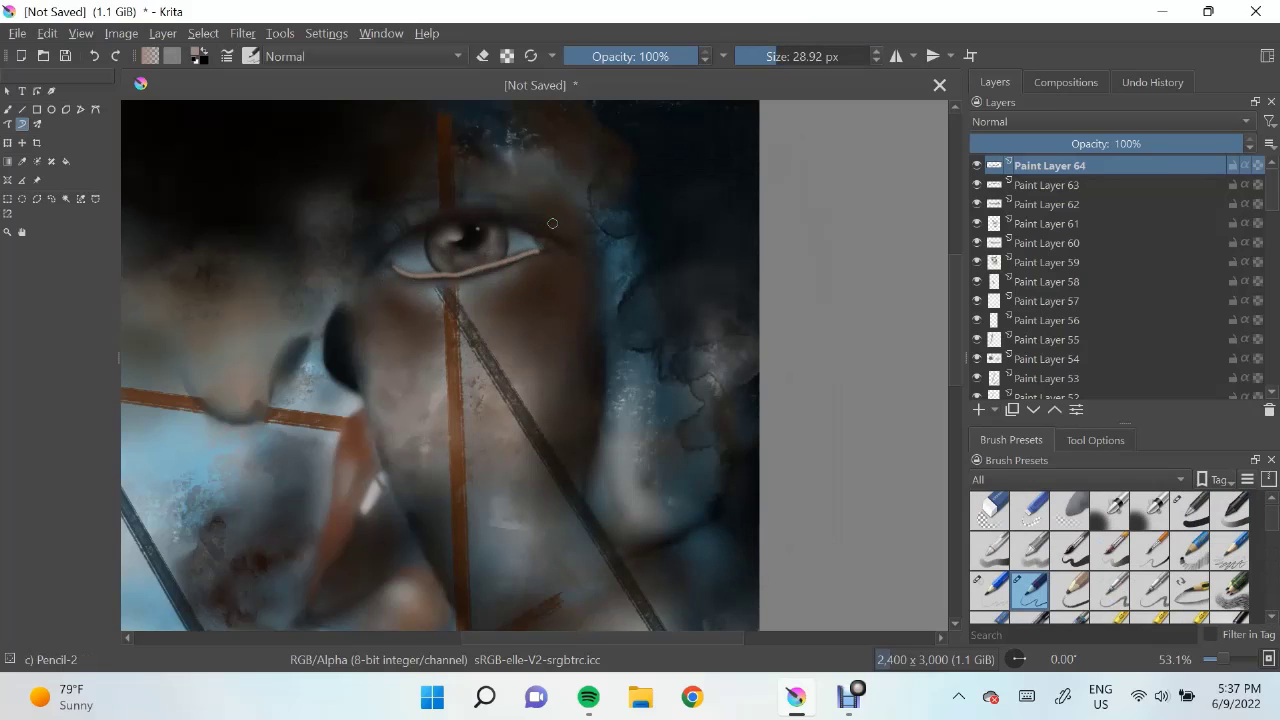
key("slash")
left_click(94, 56)
On a new layer, draw a light lower-lid line, blur it, and set opacity to 63%
key("Insert")
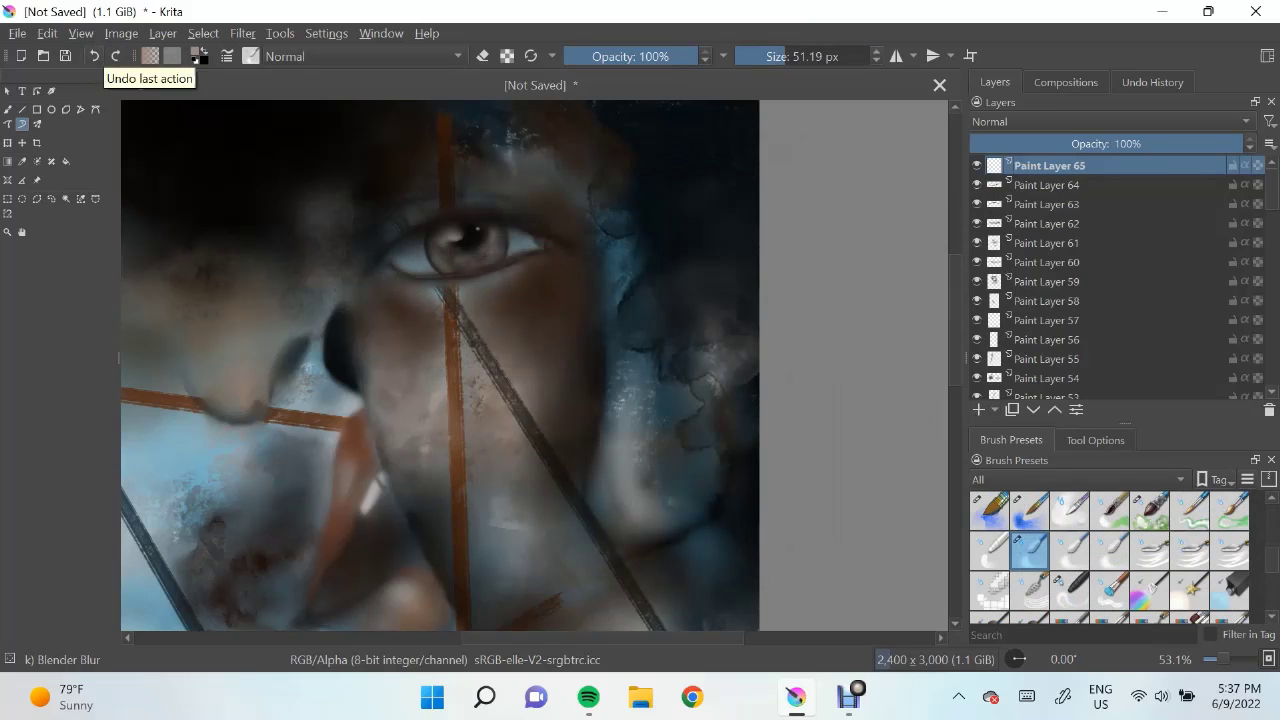
key("slash")
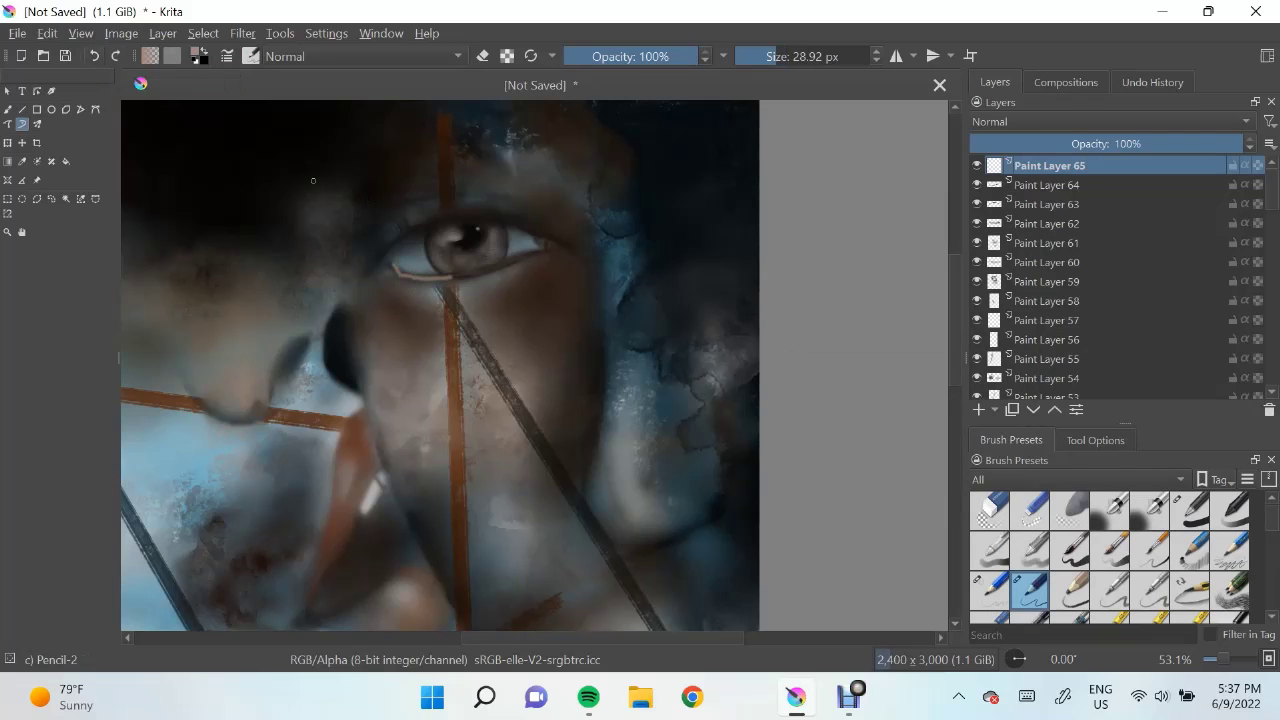
left_click_drag(540, 250, 395, 268)
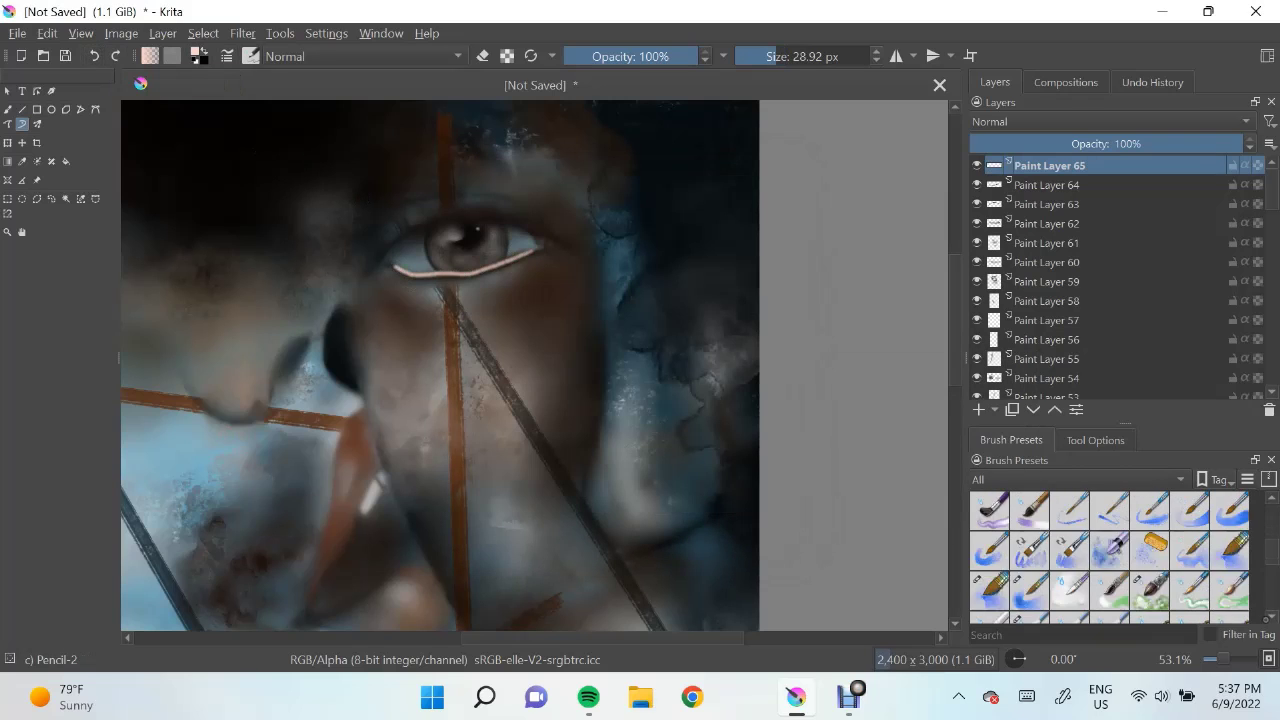
key("slash")
mouse_move(540, 252)
left_mouse_down()
mouse_move(390, 272)
mouse_move(530, 256)
left_mouse_up()
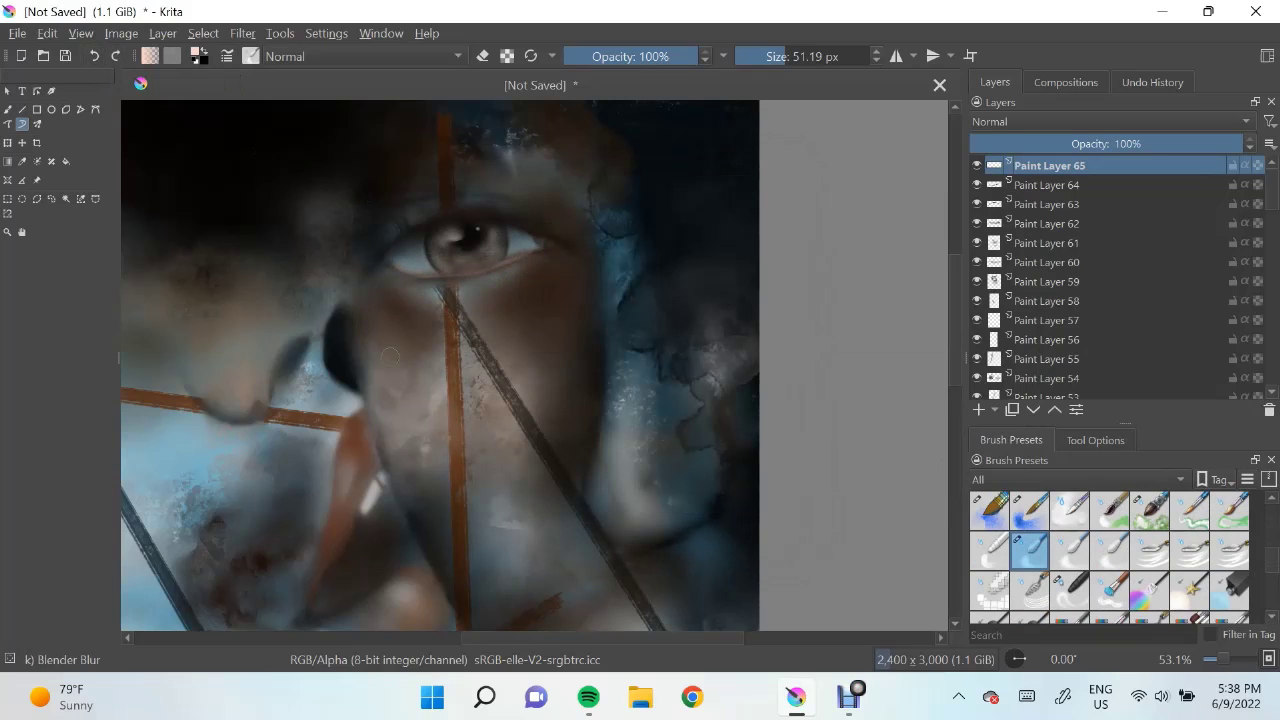
left_click(1142, 143)
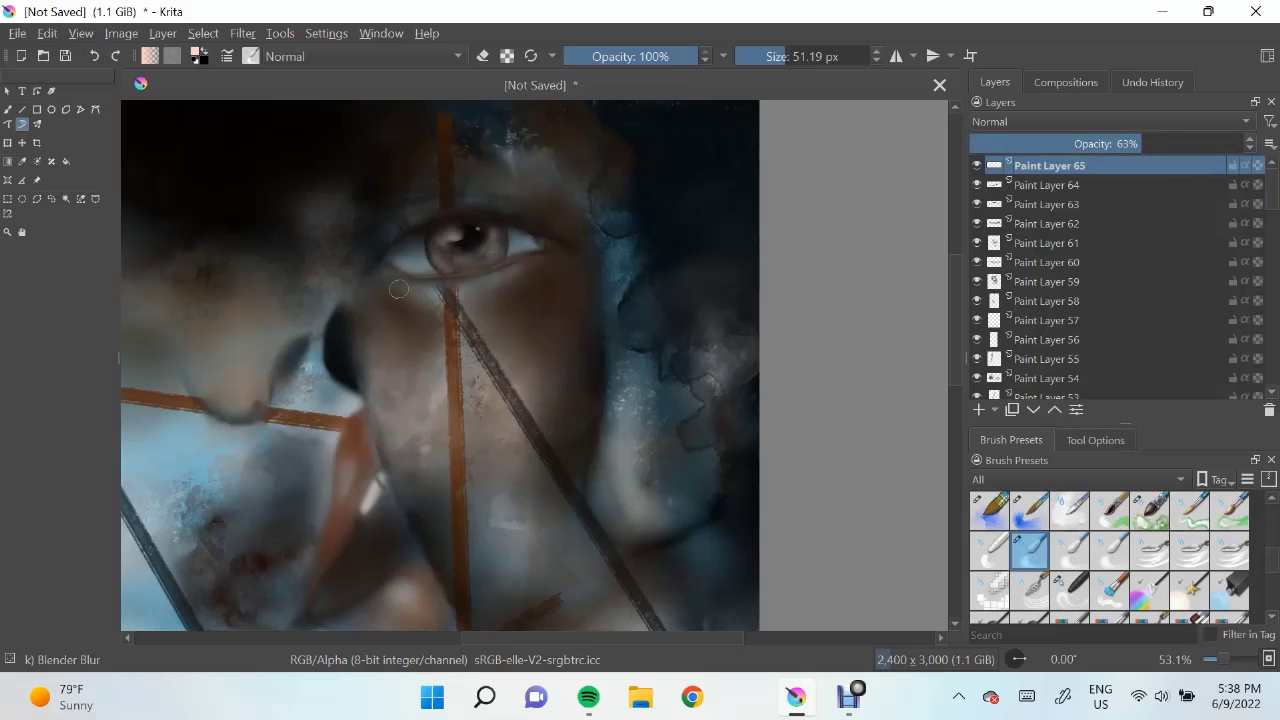
Dab reddish-brown near the inner eye corner with an ~80 px round brush, then enlarge the blender to ~100 px
key("Insert")
key("slash")
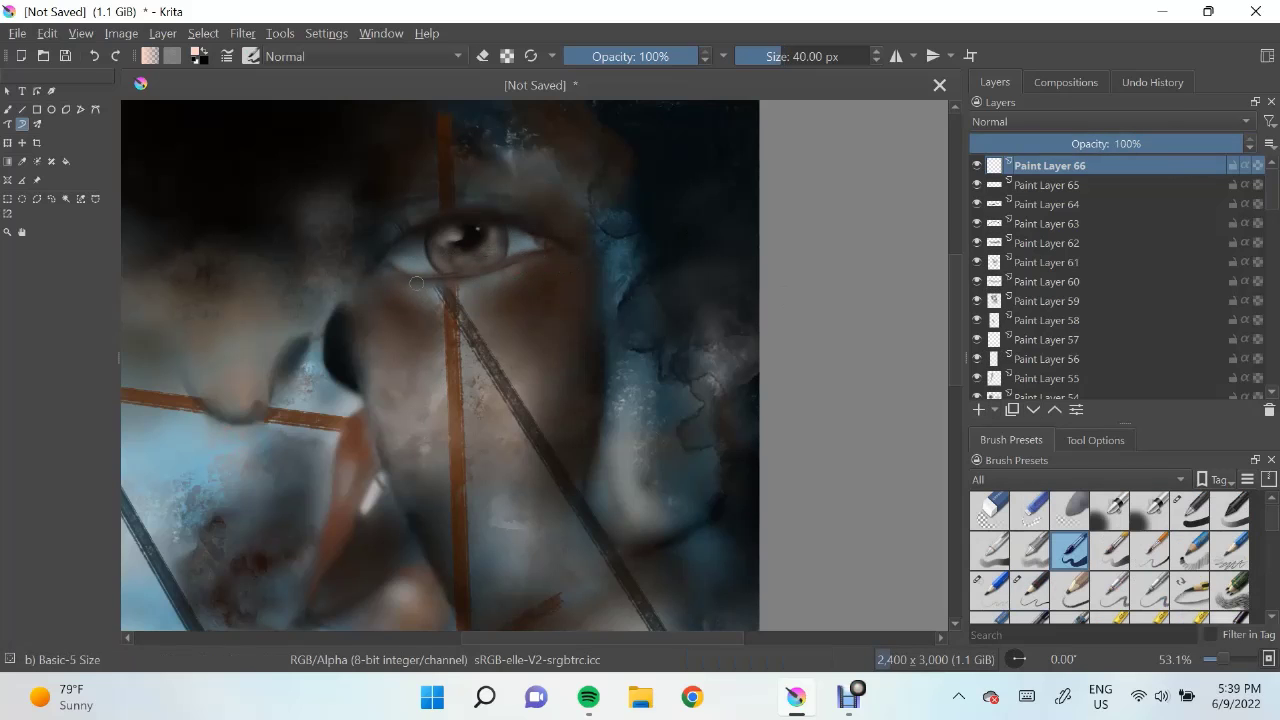
left_click(199, 56)
left_click(703, 491)
left_click(395, 283)
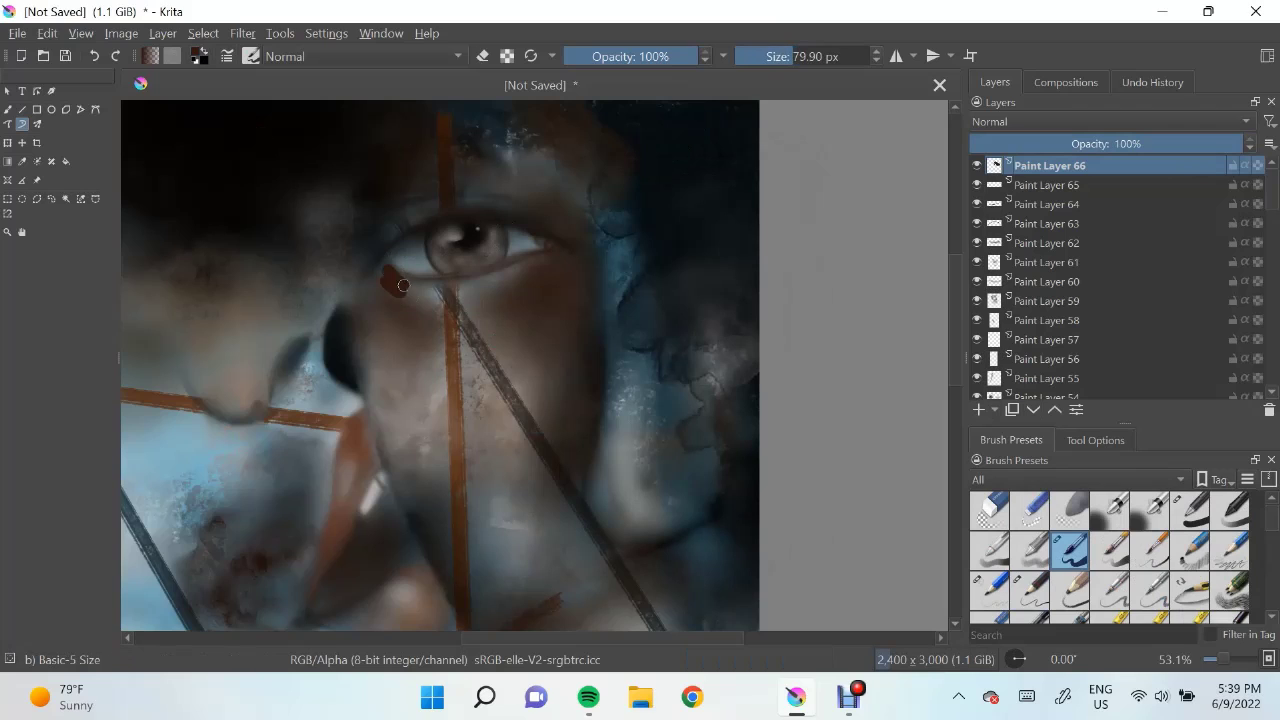
key("slash")
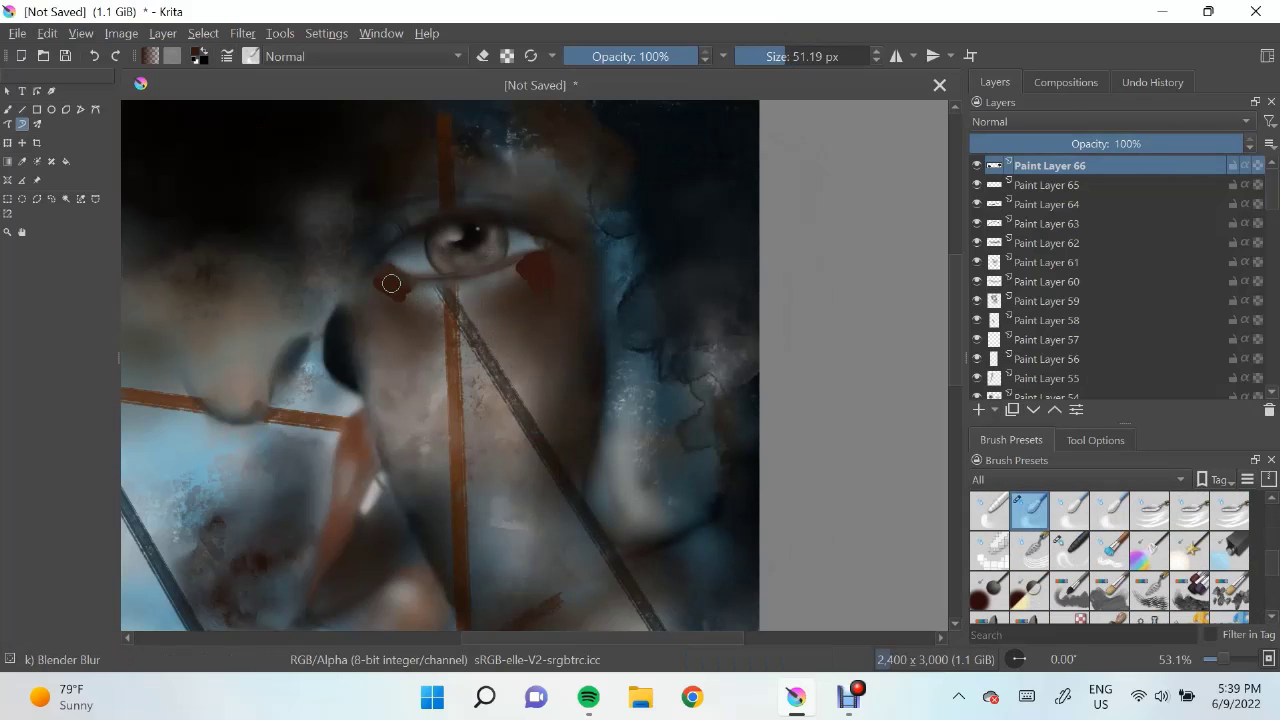
key("bracketright")
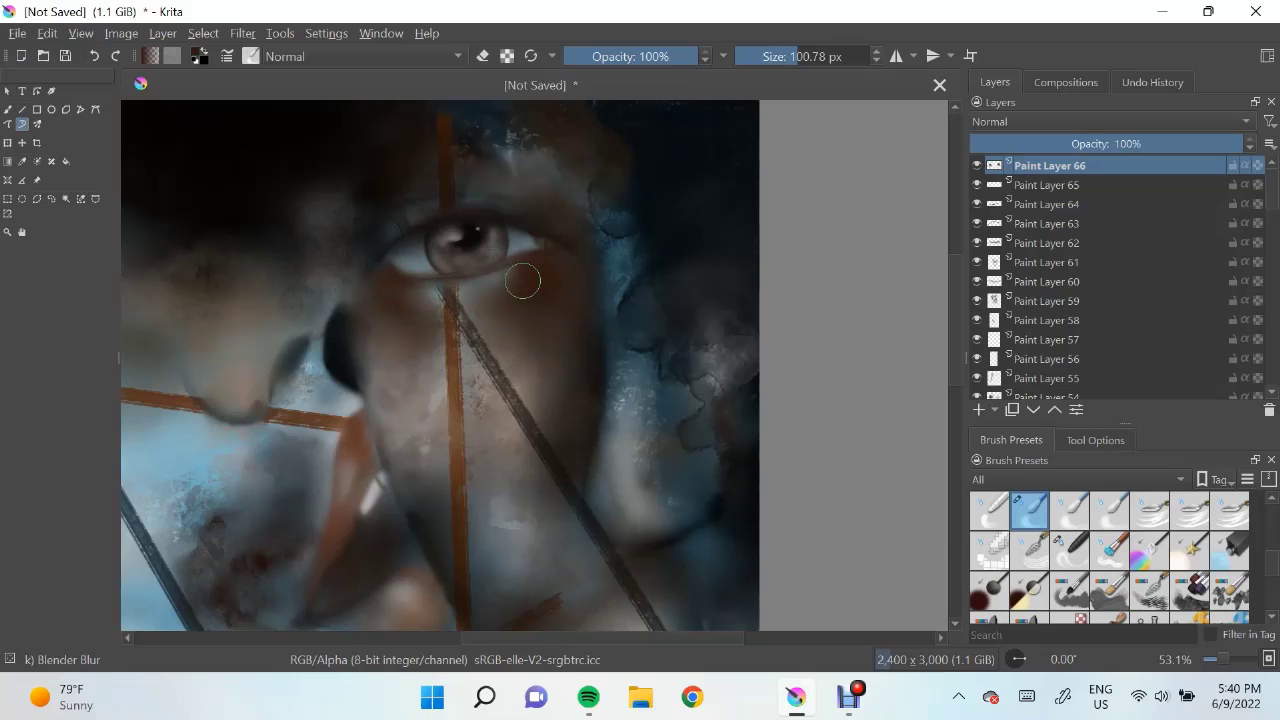
key("Insert")
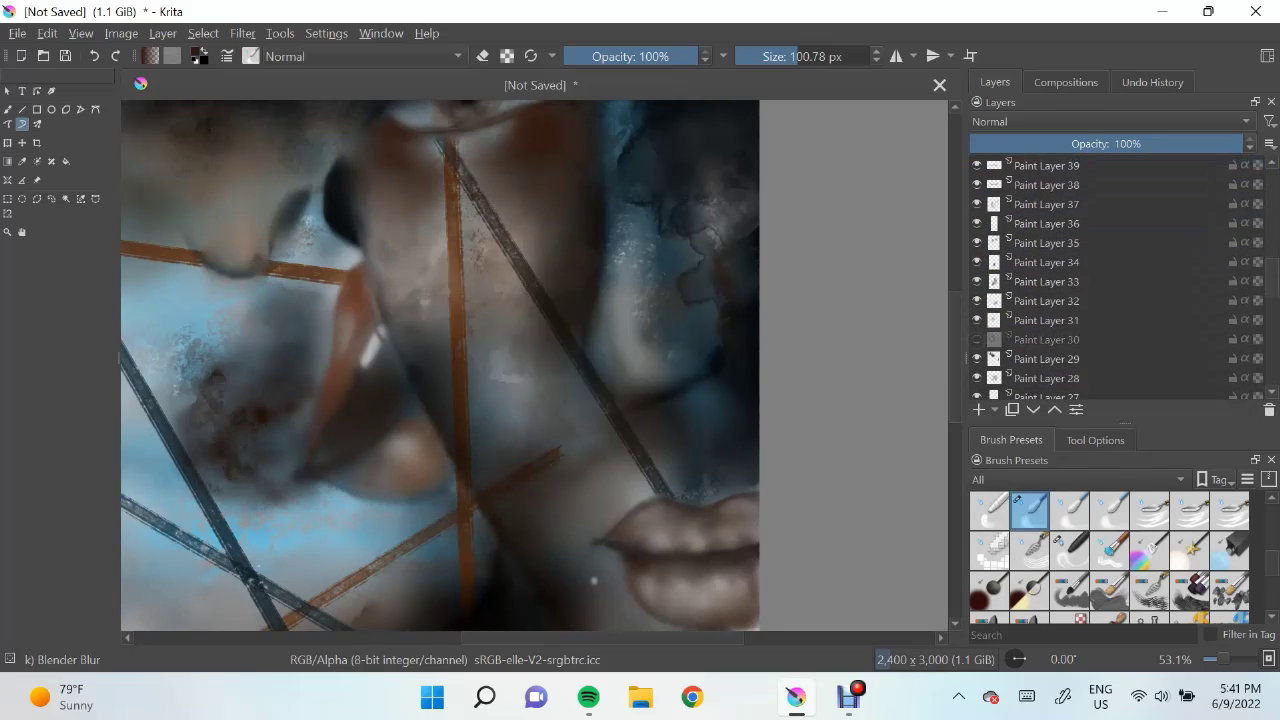
Toggle Blender Smear and Blender Blur, and step through Paint Layers 21, 1 and 12
key("slash")
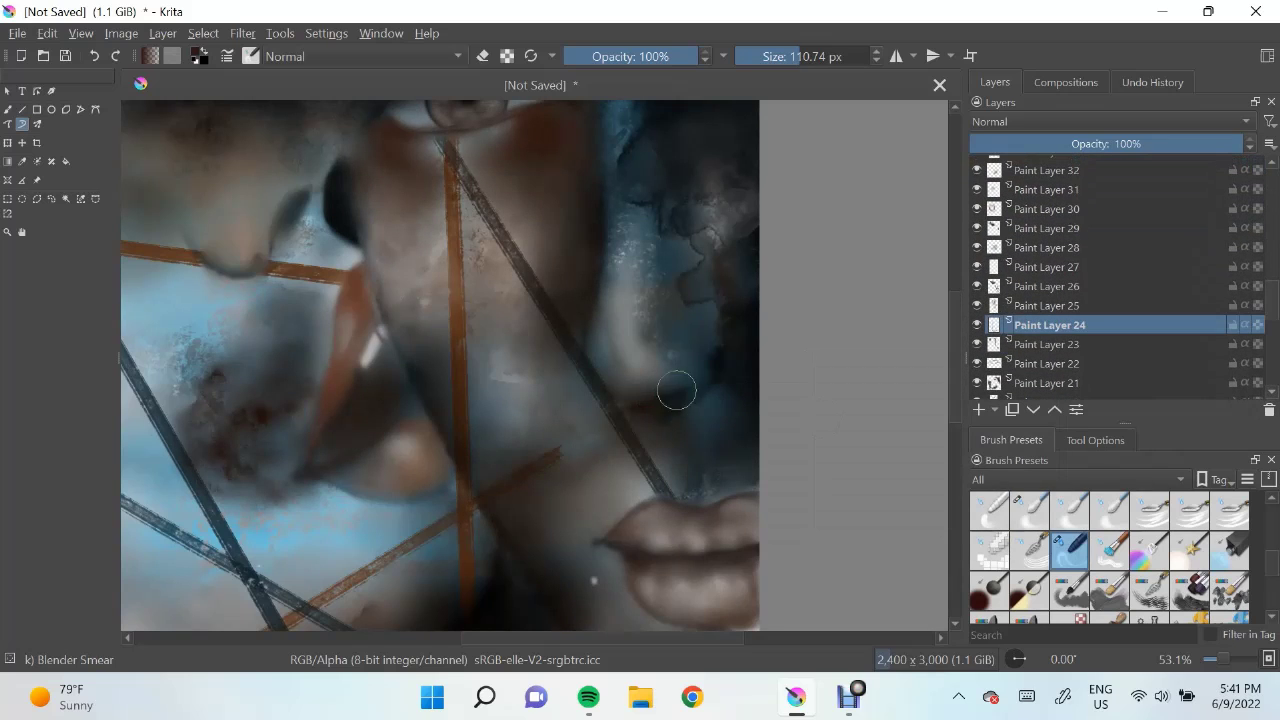
key("slash")
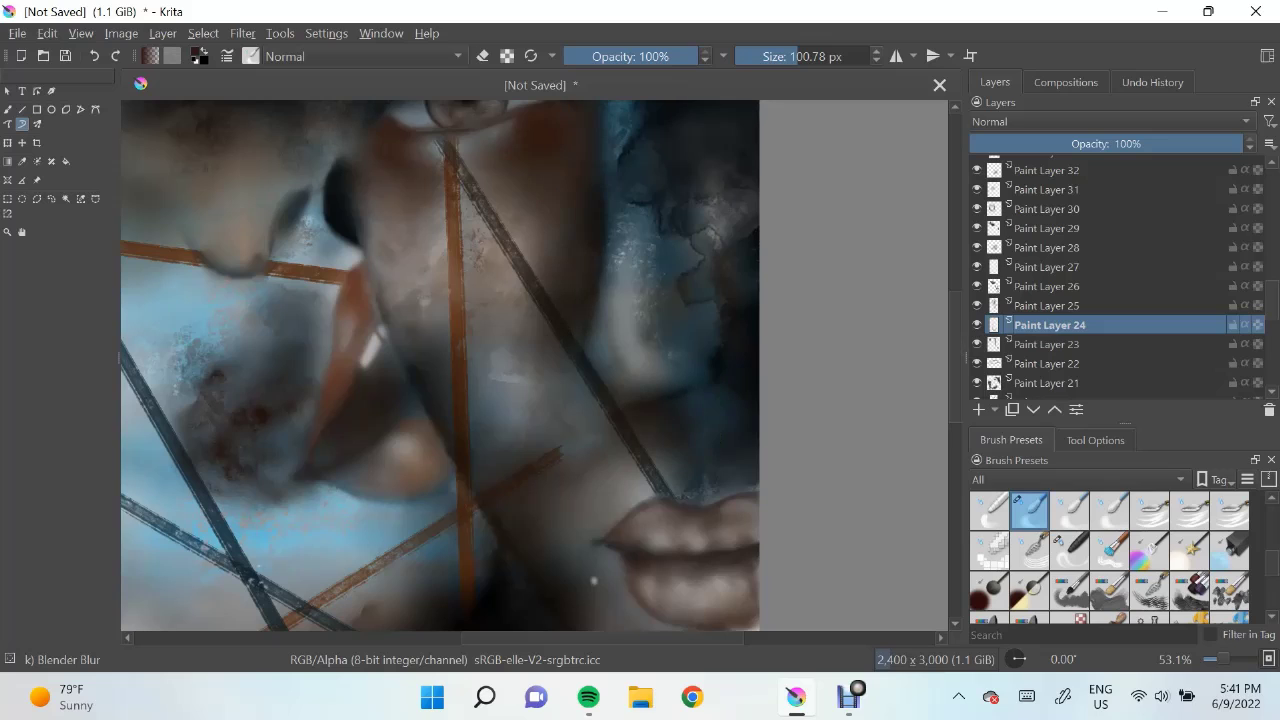
key("Page_Down")
key("Page_Down")
key("Page_Down")
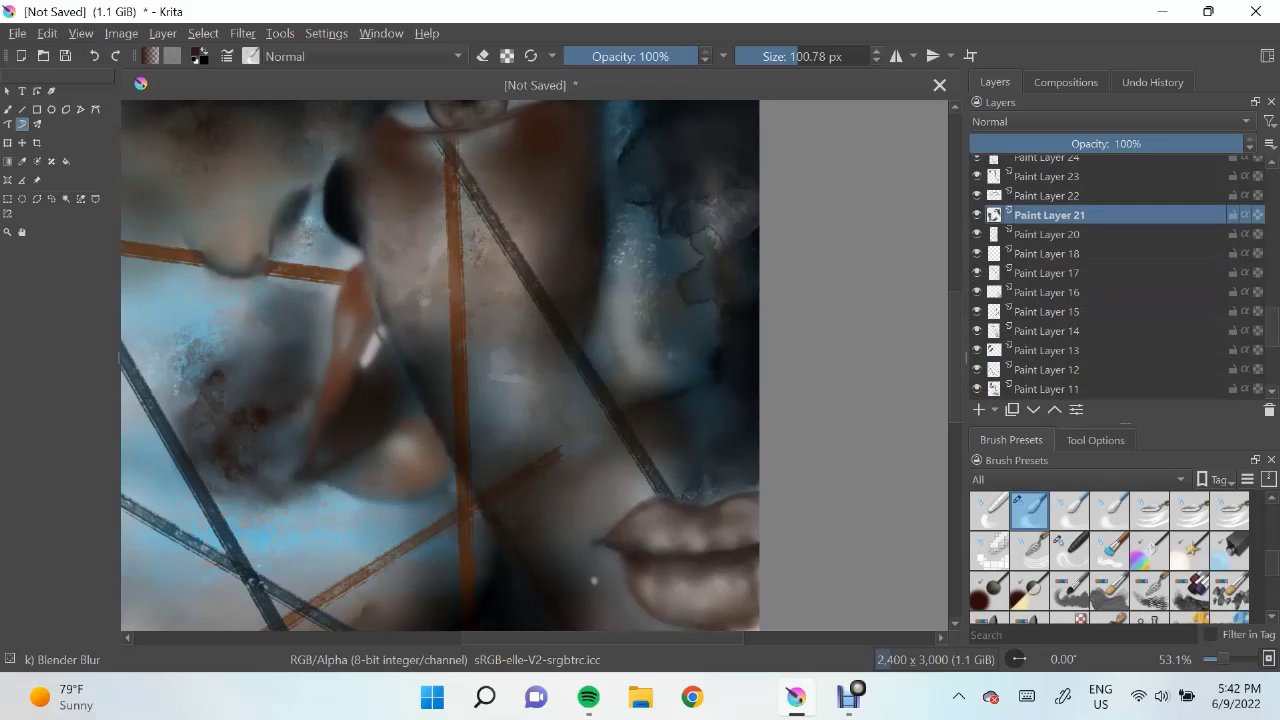
key("Page_Down")
key("Page_Down")
key("Page_Down")
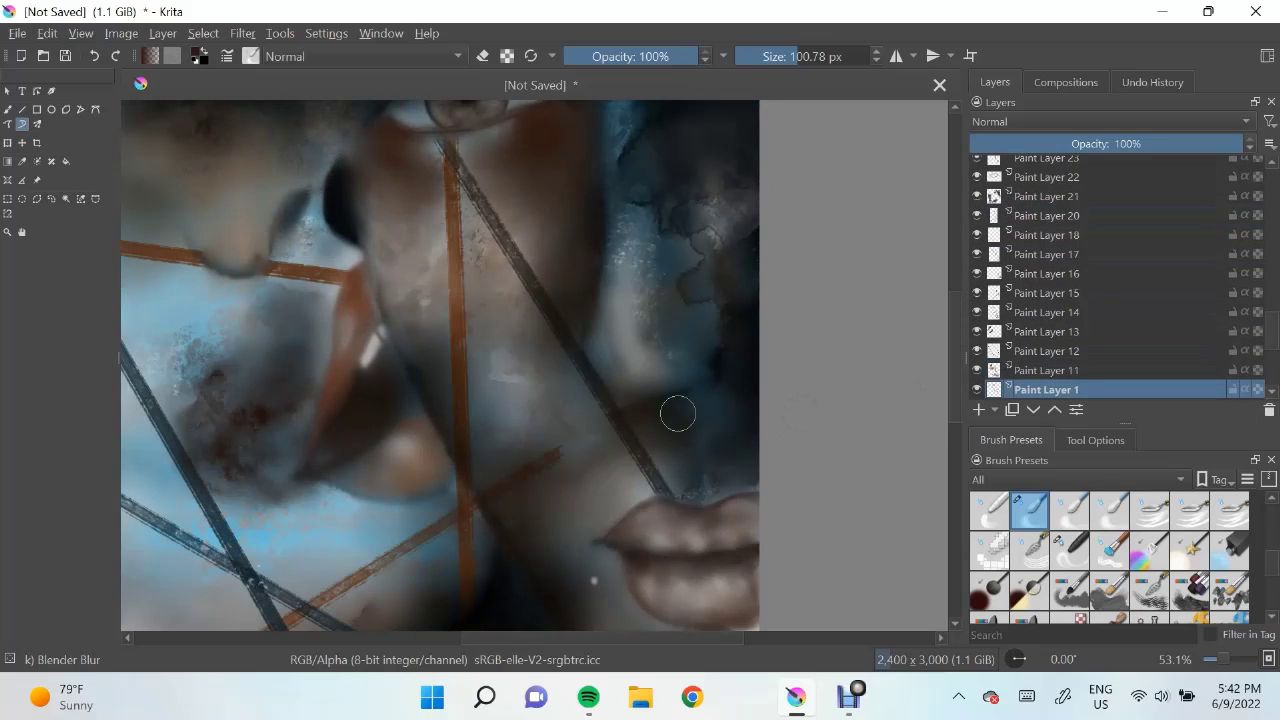
scroll(660, 411, "down", 2)
key("Page_Up")
key("Page_Up")
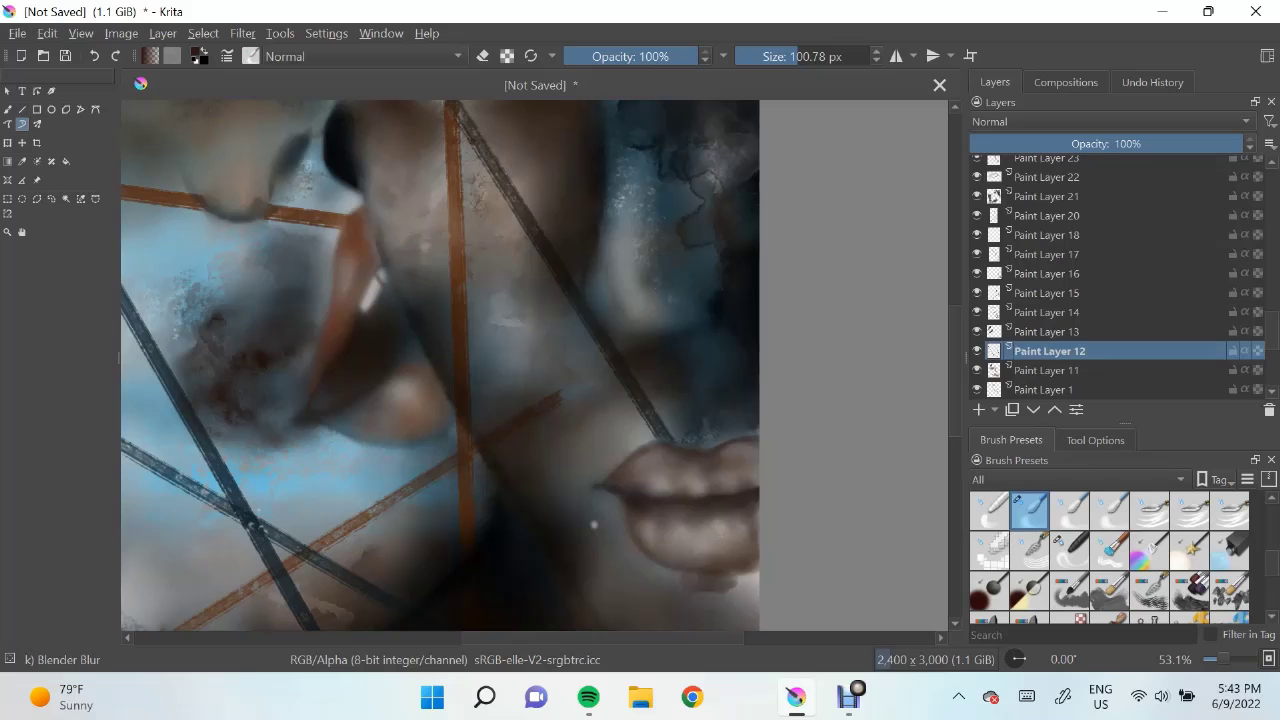
Select Paint Layer 61 and zoom the canvas out with the Zoom tool
scroll(1100, 300, "up", 10)
left_click(1046, 281)
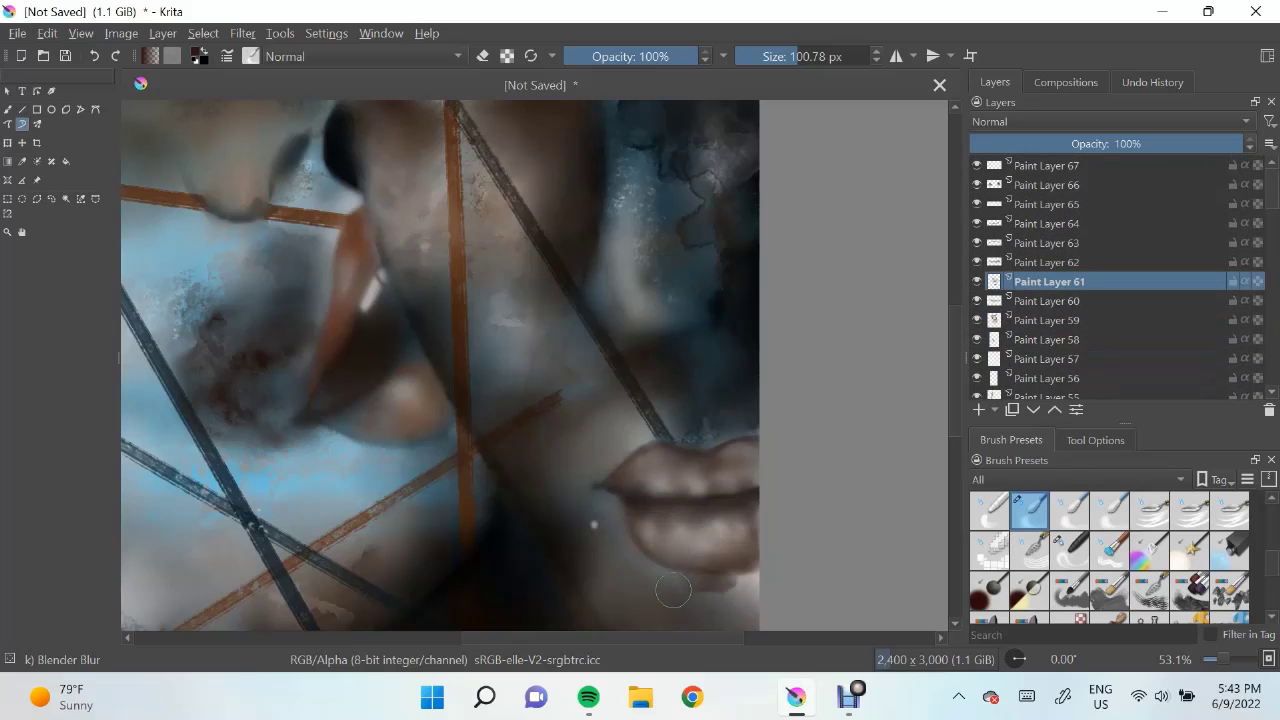
left_click(7, 232)
scroll(440, 365, "down", 1)
On a new layer, paint white Watercolor Texture blooms along the portrait's bottom edge
left_click(594, 482, "ctrl")
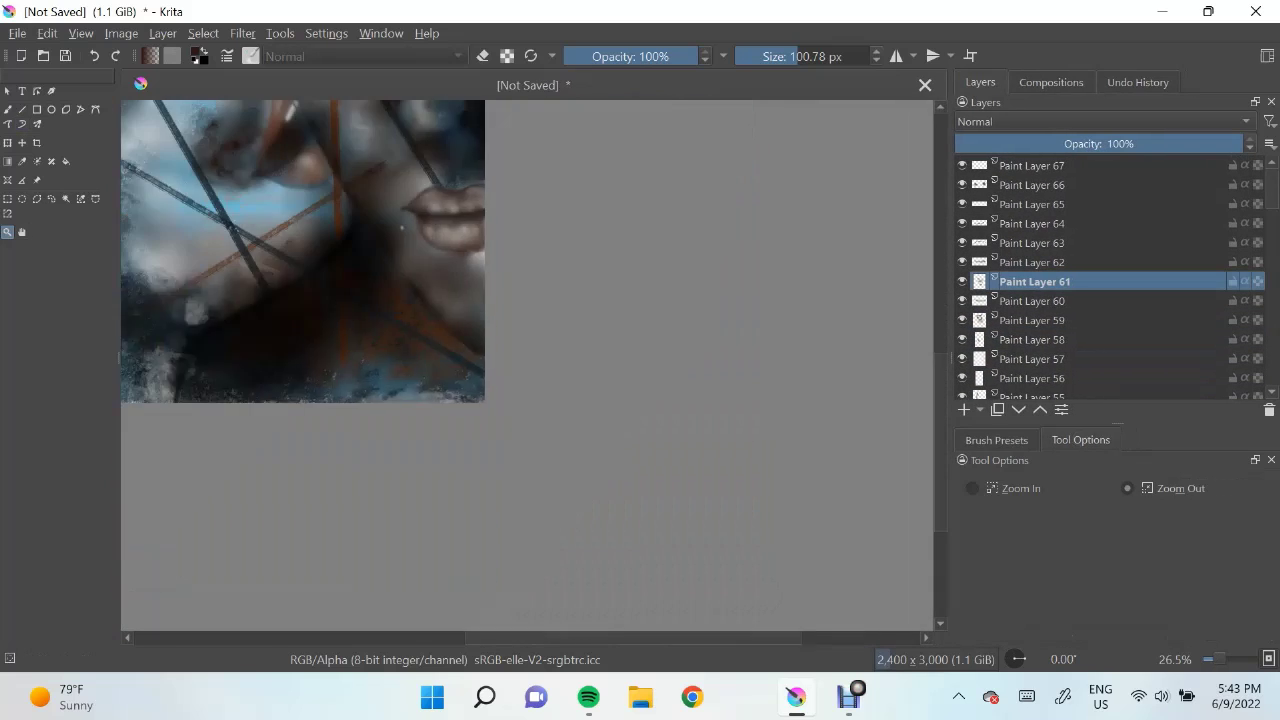
scroll(654, 391, "down", 1)
left_click(958, 409)
left_click(991, 440)
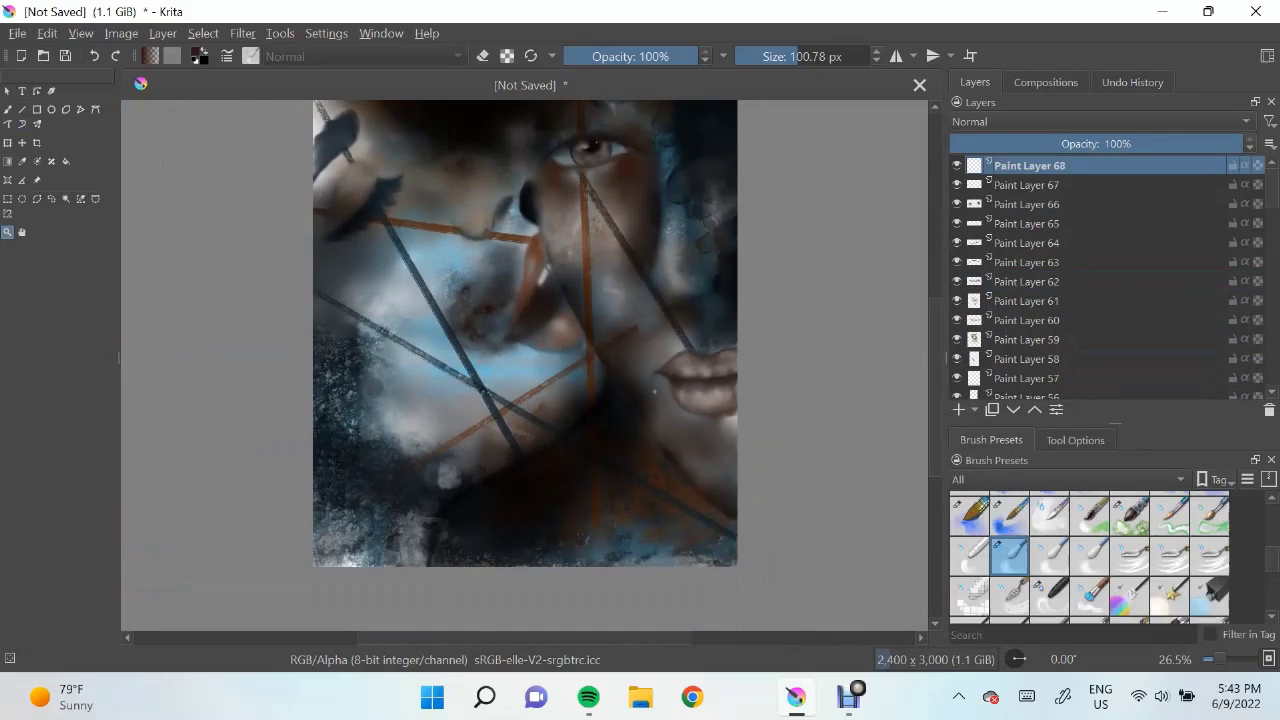
left_click(1130, 535)
mouse_move(380, 435)
left_mouse_down()
mouse_move(650, 540)
mouse_move(600, 500)
left_mouse_up()
Paint white blooms along the top edge and blur the bottom bloom with the blender brush
scroll(600, 500, "up", 3)
left_click_drag(330, 215, 636, 240)
scroll(636, 245, "down", 3)
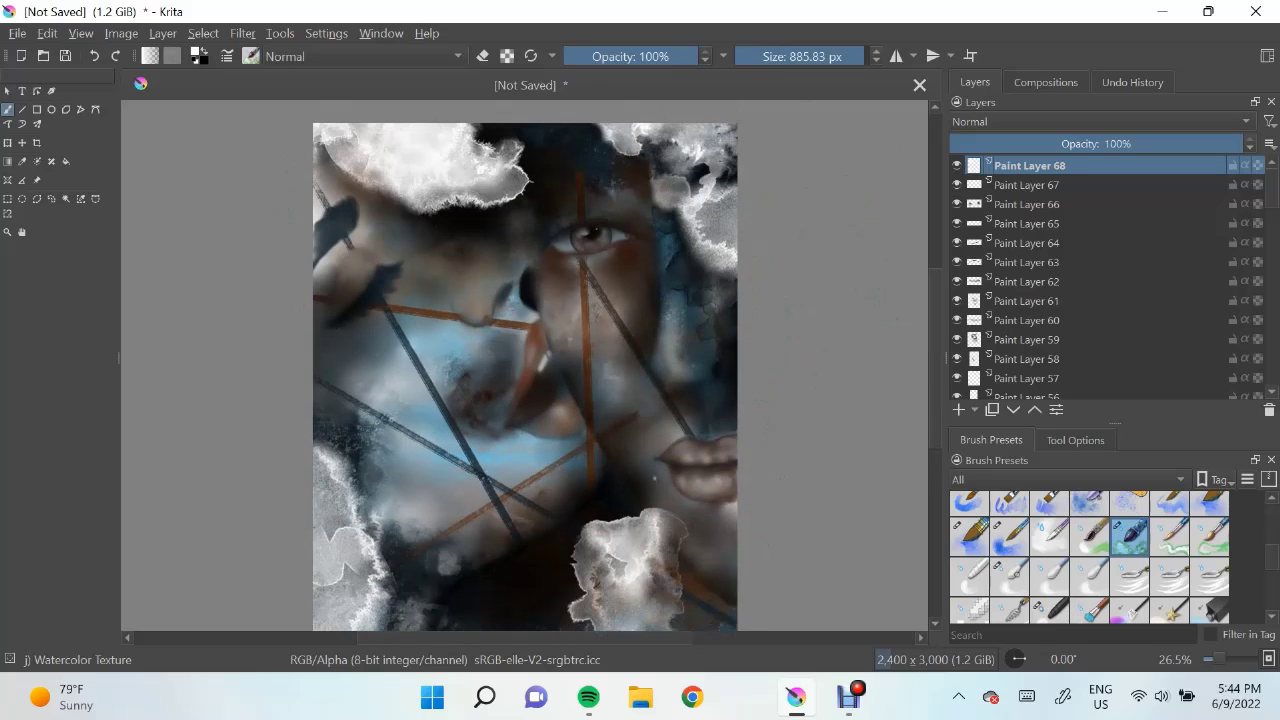
left_click(1010, 575)
left_click_drag(578, 618, 610, 520)
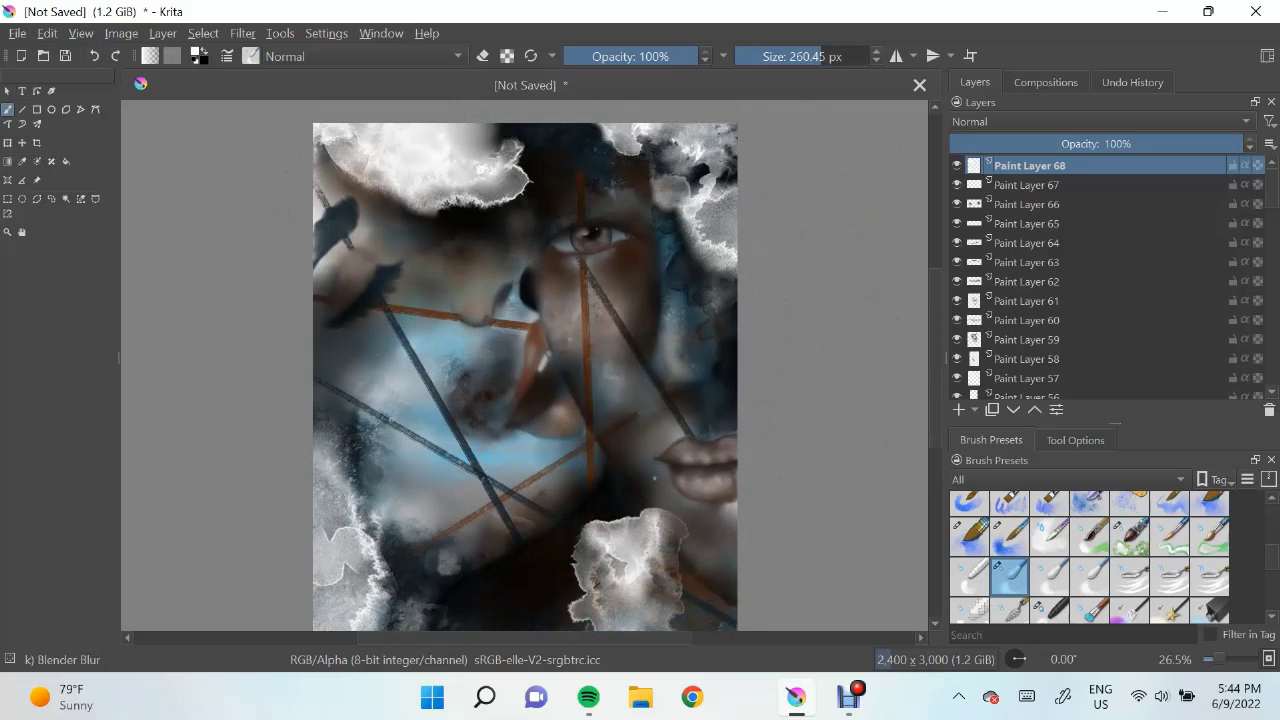
Erase parts of the top-left and bottom white blooms using the watercolor brush in eraser mode
left_click(94, 56)
left_click(1130, 535)
key("e")
left_click_drag(340, 150, 400, 250)
left_click_drag(400, 520, 610, 560)
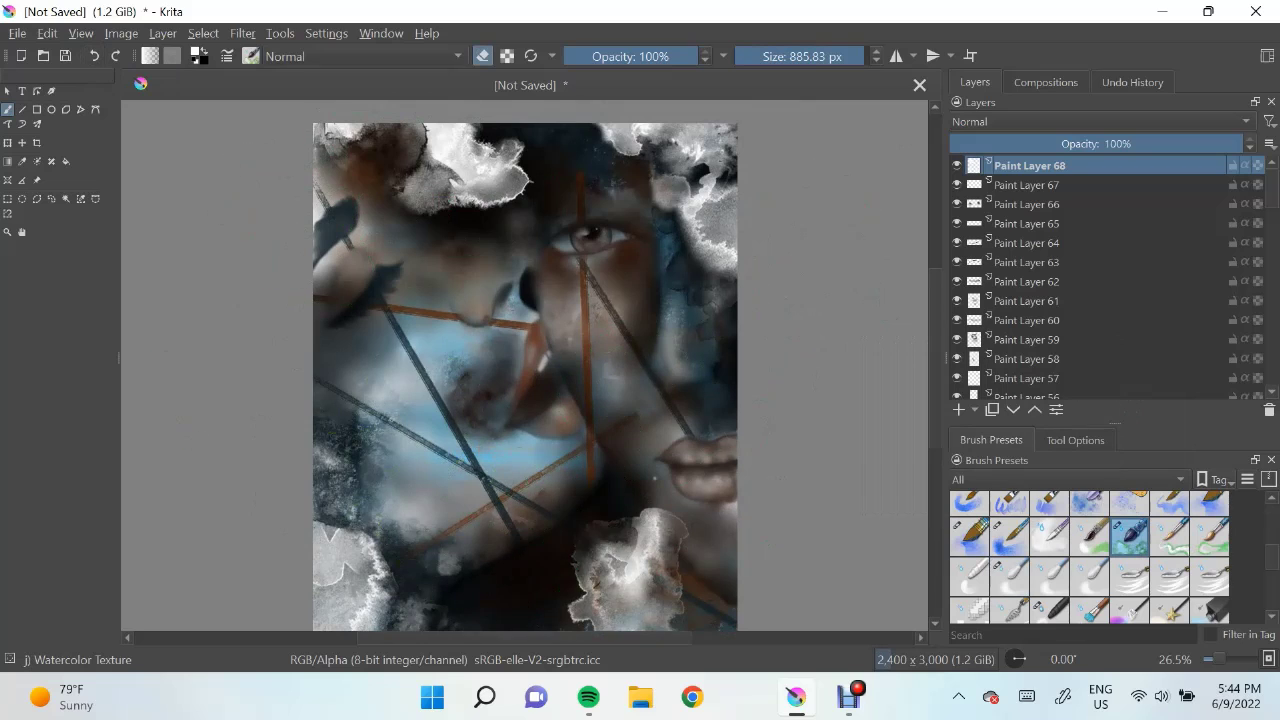
left_click_drag(935, 440, 935, 460)
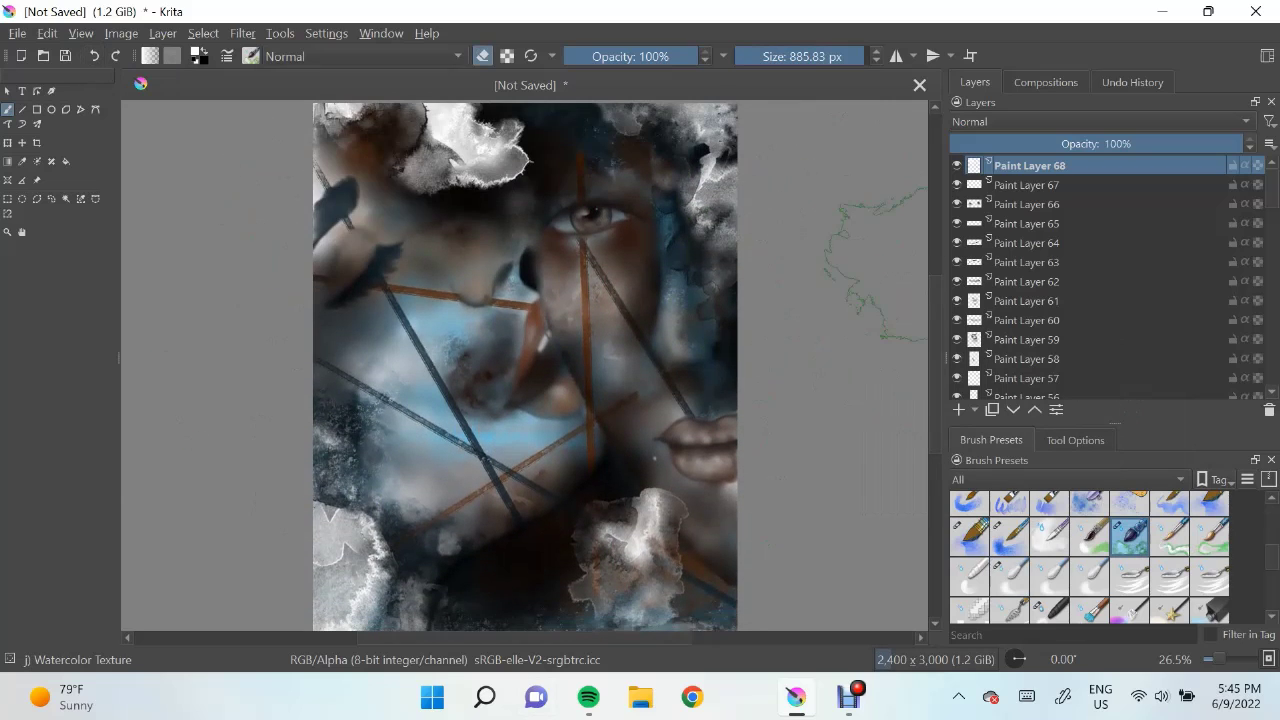
On new Paint Layer 69, draw fine Pencil-2 lashes along the eye's lower lid
key("Insert")
scroll(654, 458, "up", 2)
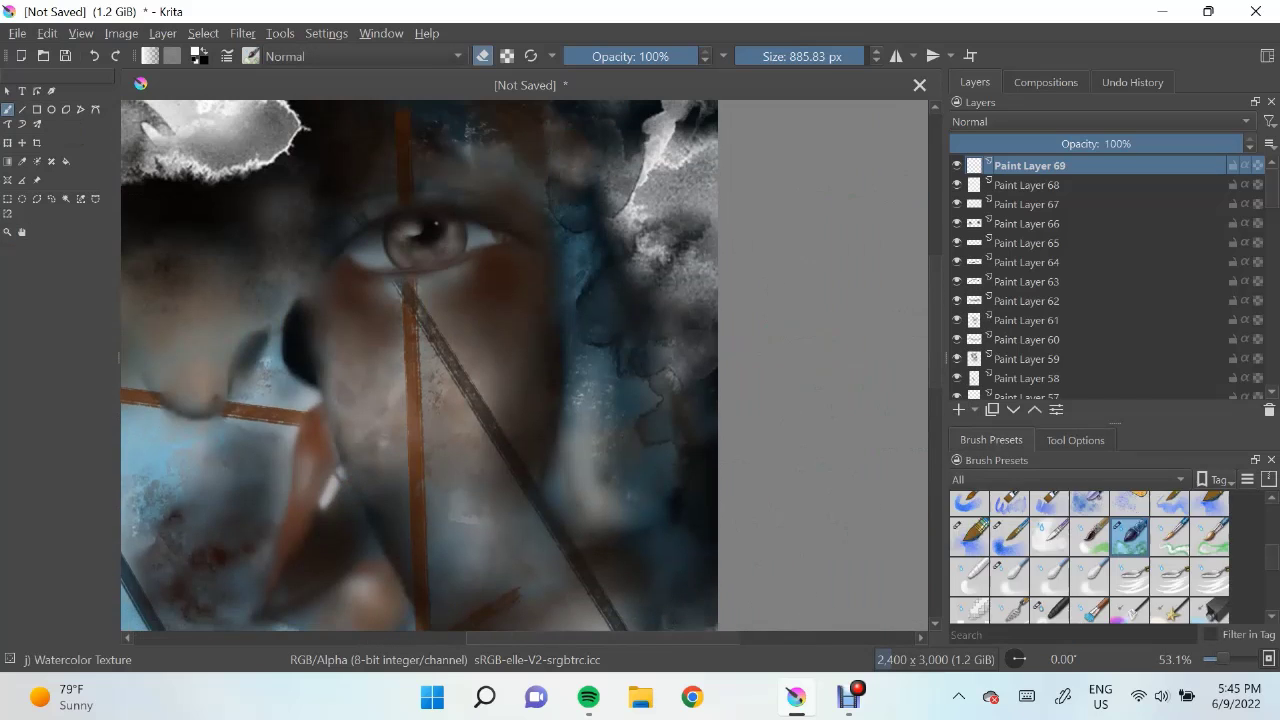
key("slash")
left_click_drag(376, 282, 355, 283)
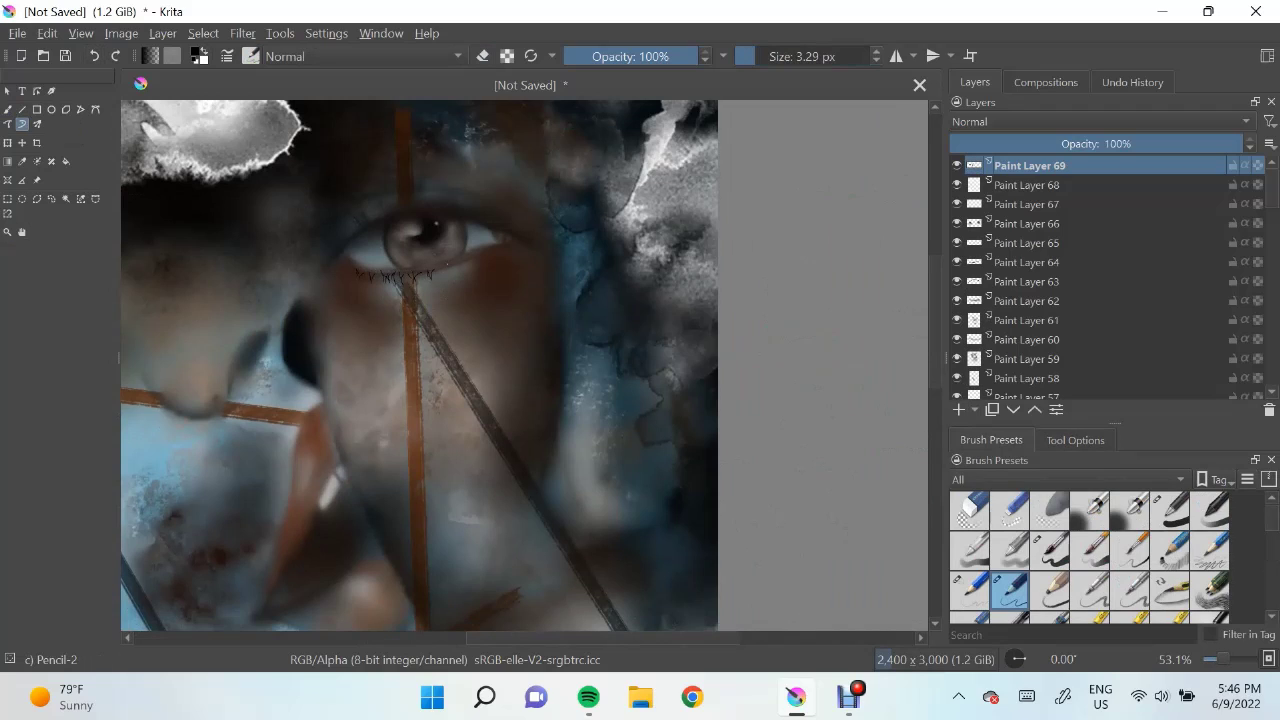
Draw upper-lid lashes with Pencil-2 on new Paint Layer 70
key("slash")
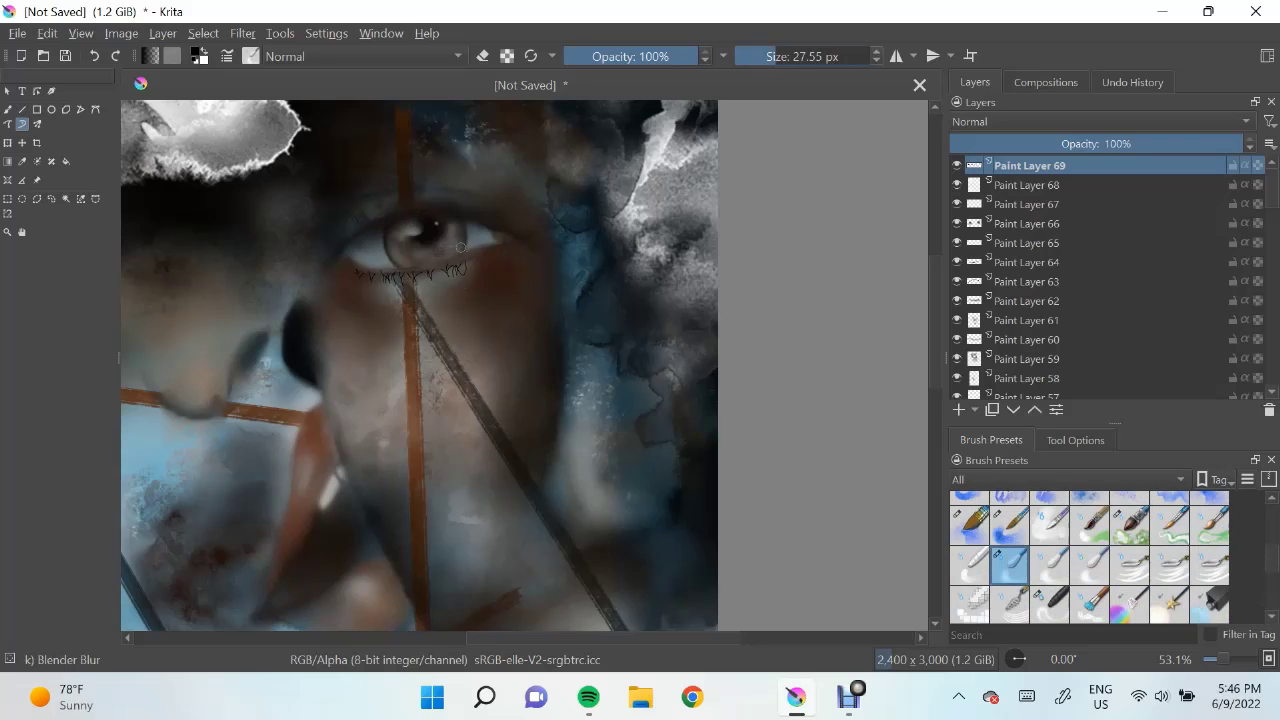
key("Insert")
key("slash")
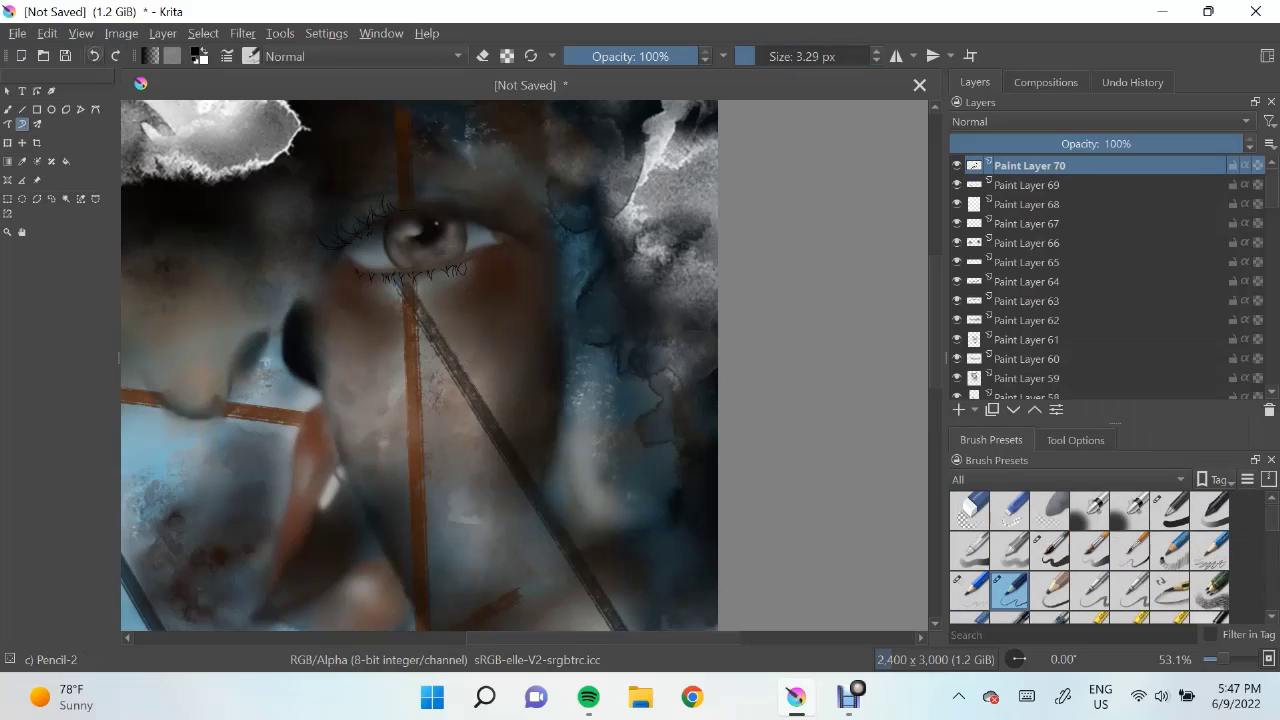
scroll(420, 365, "down", 2)
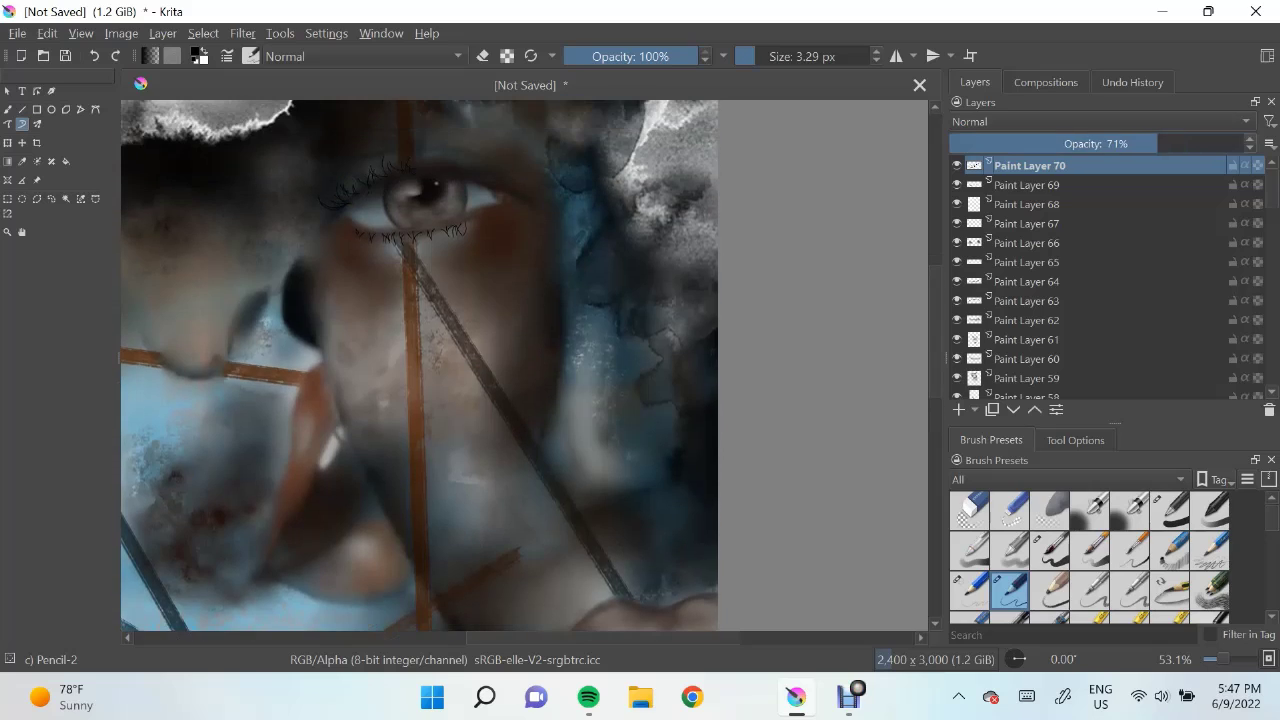
Duplicate the lower-lash Paint Layer 69 and lower the lash layers' opacity toward 30%
key("Page_Down")
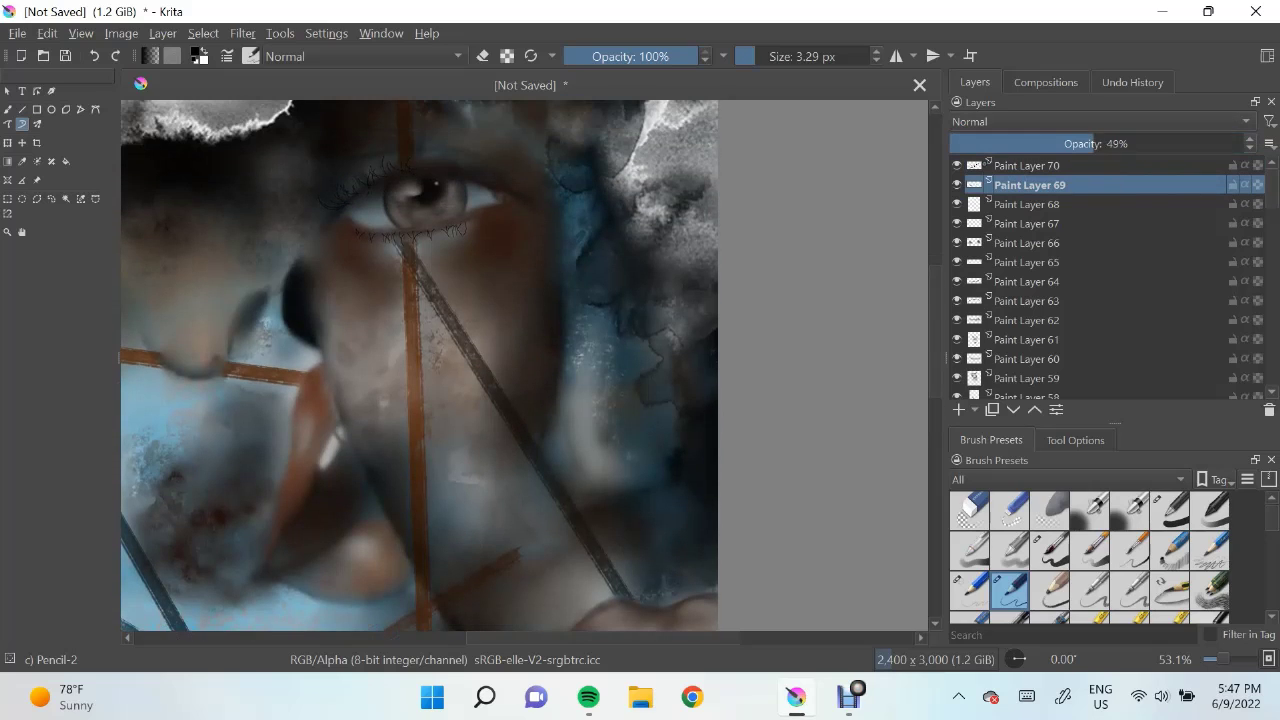
key("Insert")
left_click(1038, 144)
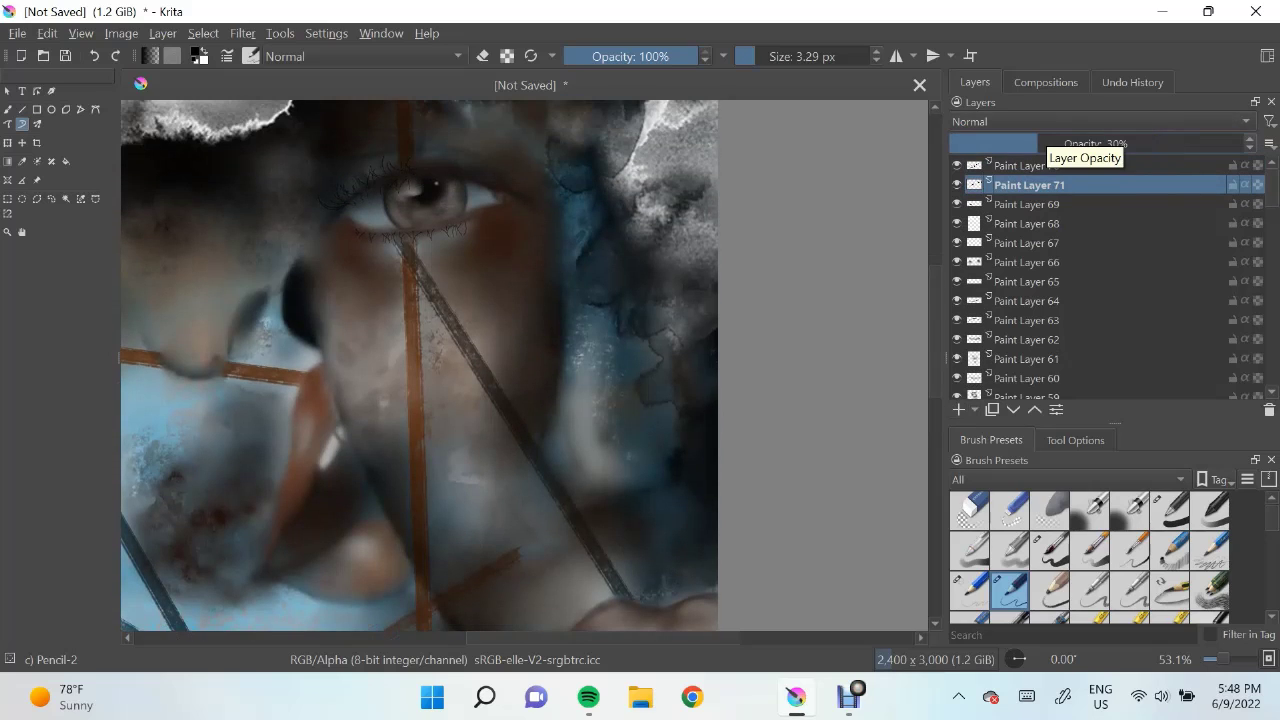
Zoom out to the full page and blur the dark top-left shape on Paint Layer 13
left_click(7, 231)
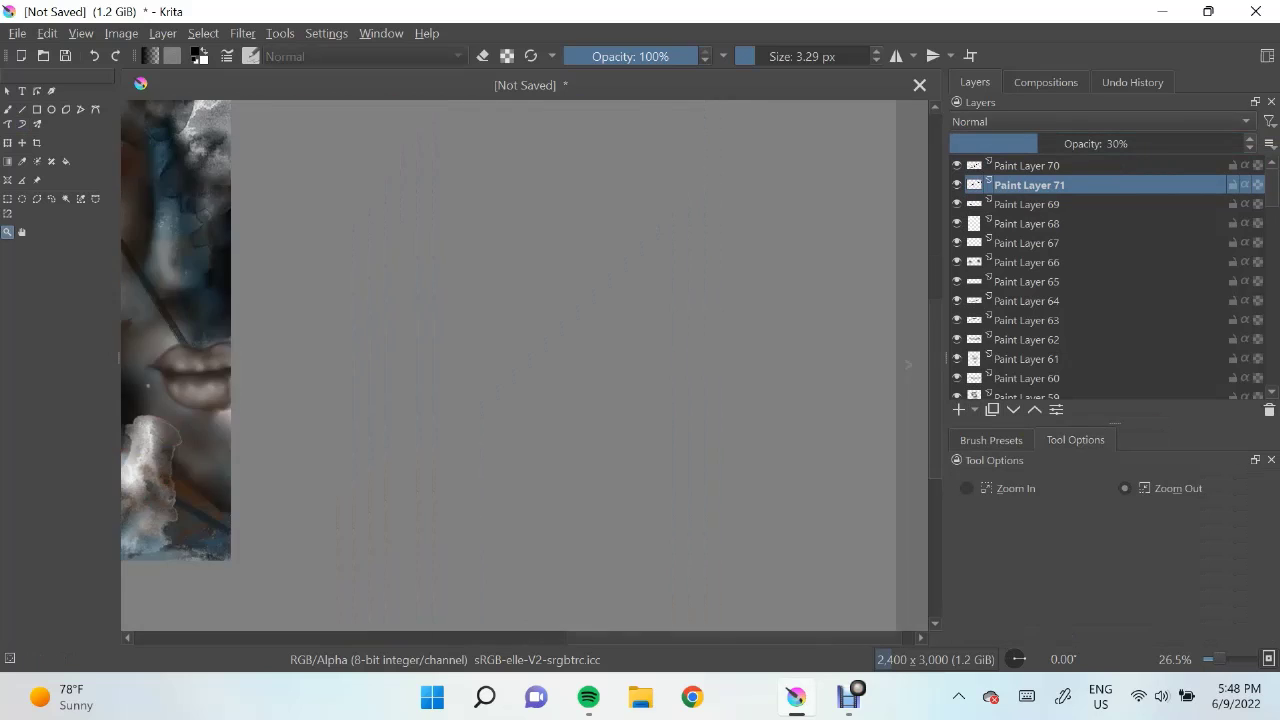
key("2")
scroll(1030, 375, "down", 4)
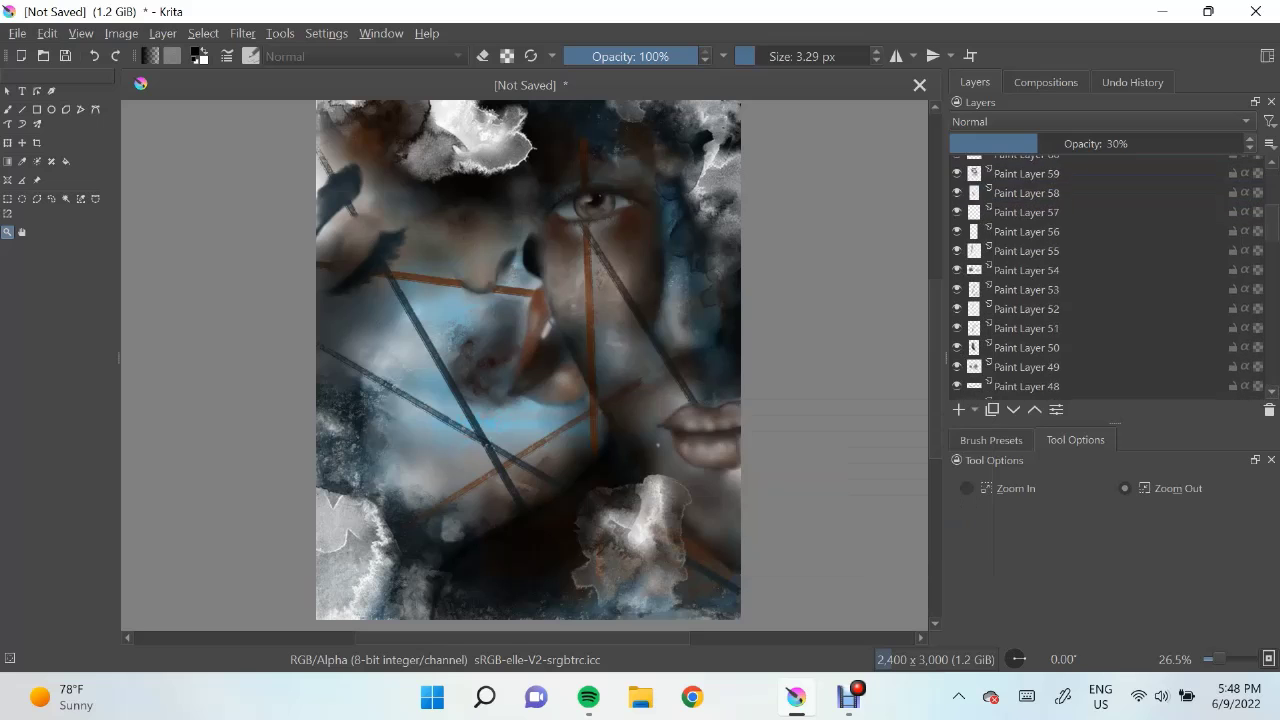
scroll(1030, 375, "down", 4)
scroll(1030, 375, "down", 4)
scroll(1030, 375, "down", 2)
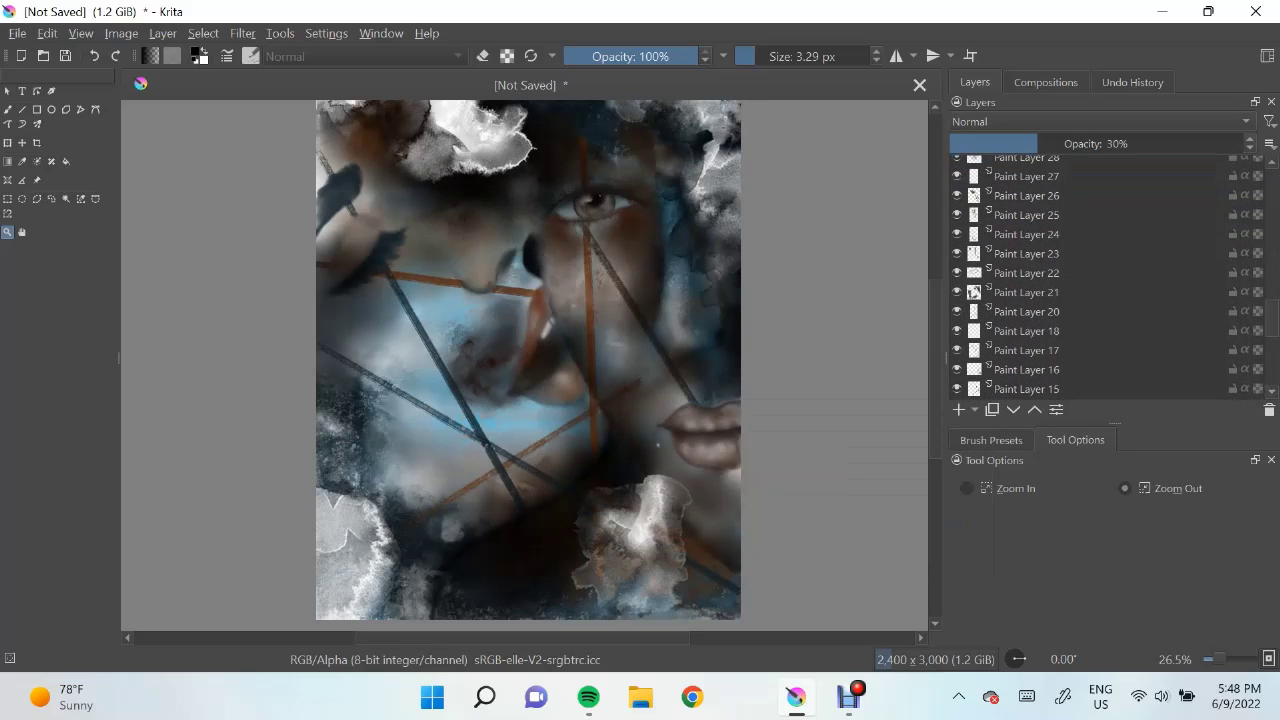
scroll(1030, 375, "down", 2)
left_click(957, 373)
left_click(1030, 334)
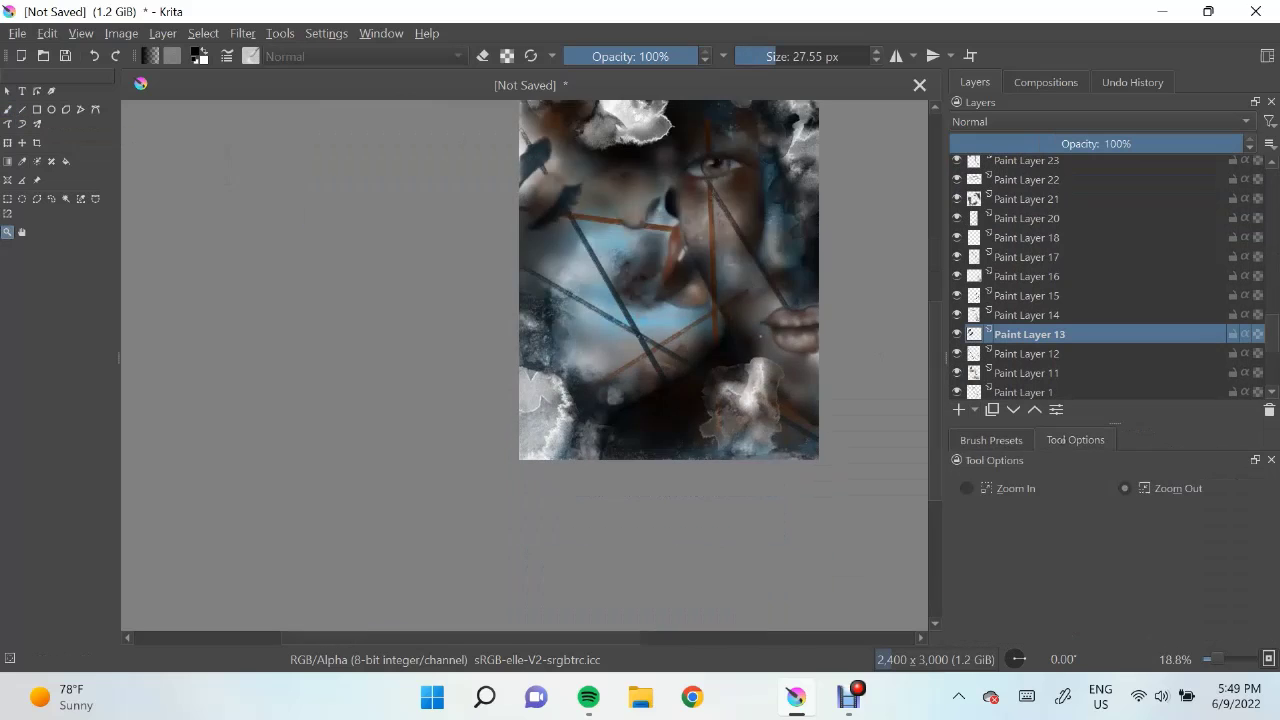
key("b")
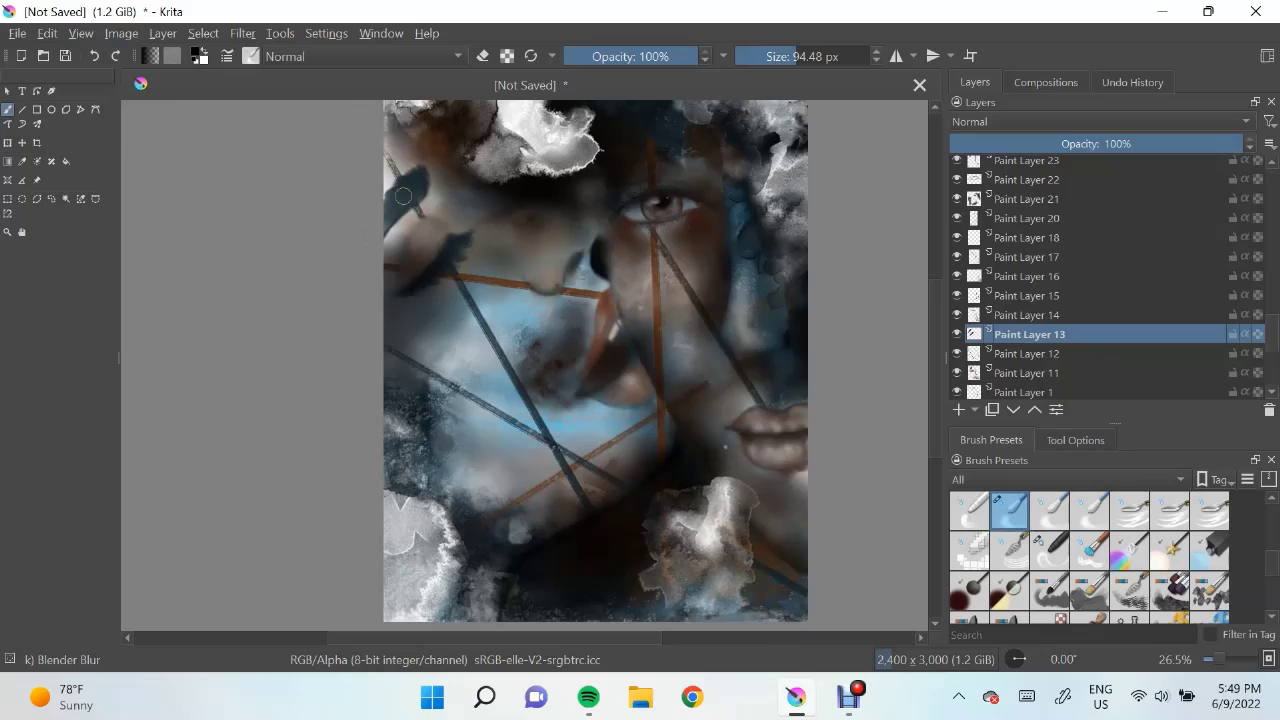
left_click_drag(403, 196, 416, 214)
Write a white signature near the bottom and shrink it with Transform
key("slash")
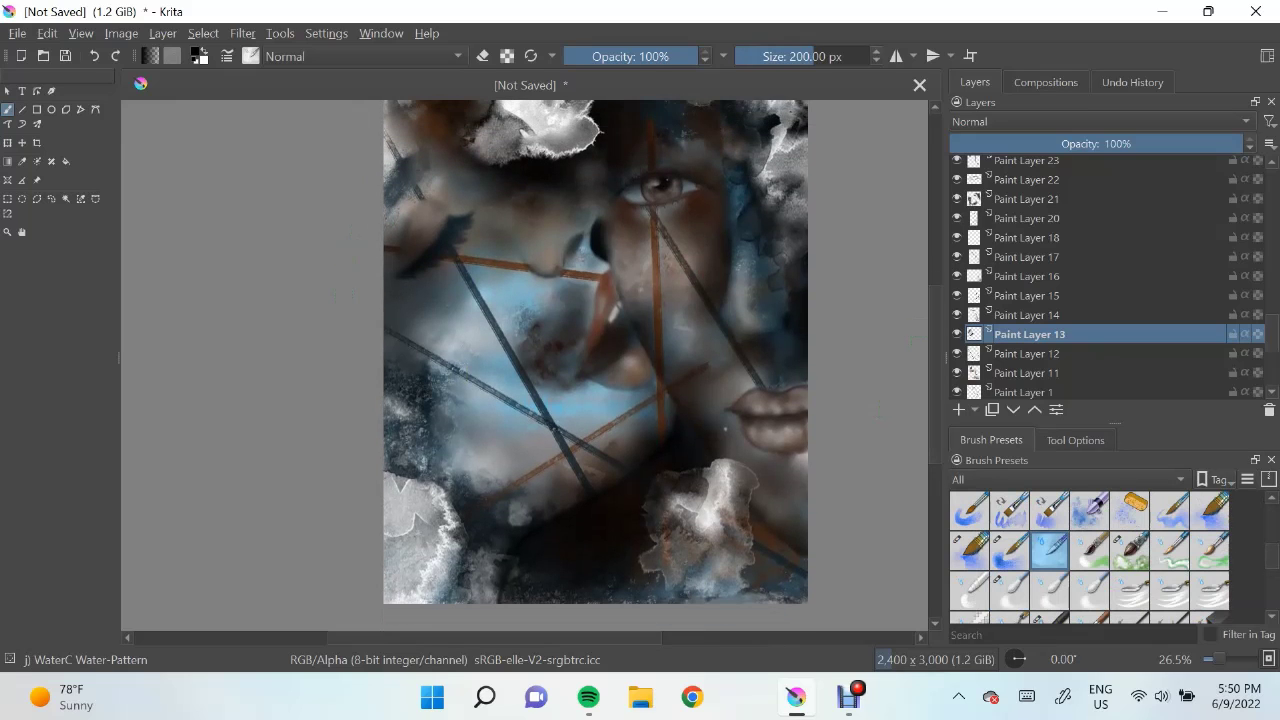
mouse_move(594, 574)
left_mouse_down()
mouse_move(680, 517)
mouse_move(645, 527)
left_mouse_up()
key("ctrl+t")
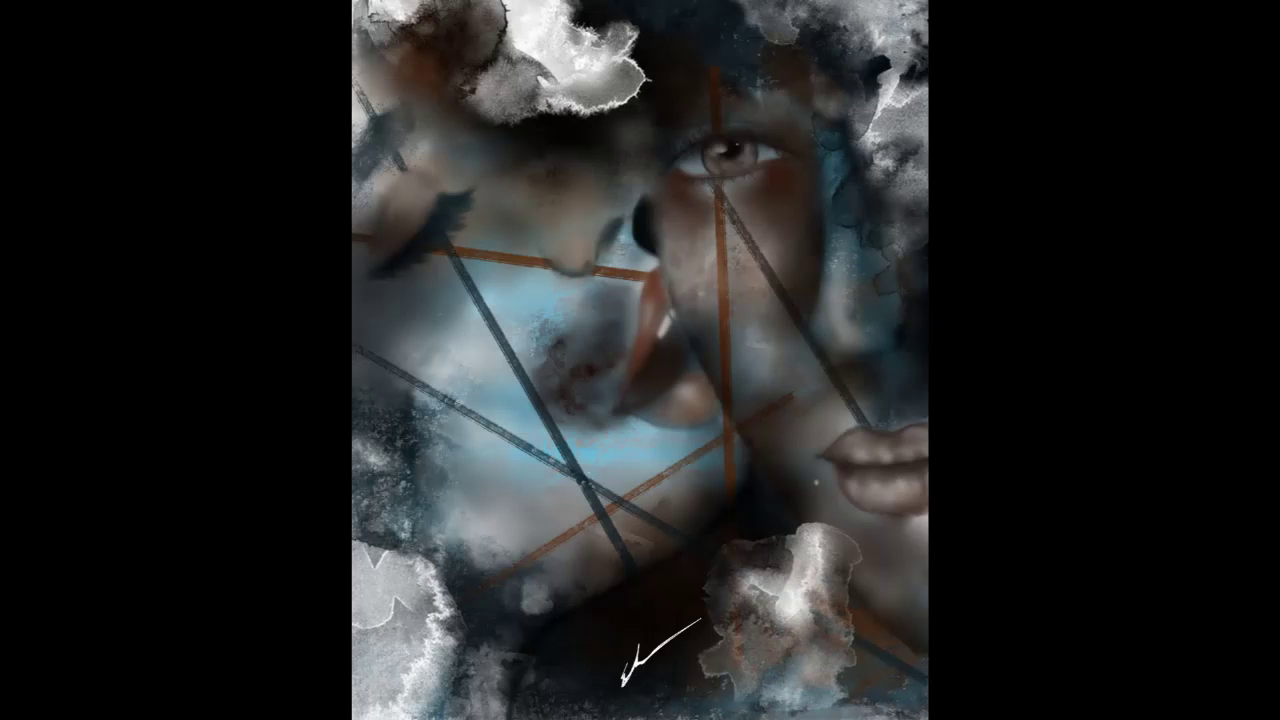